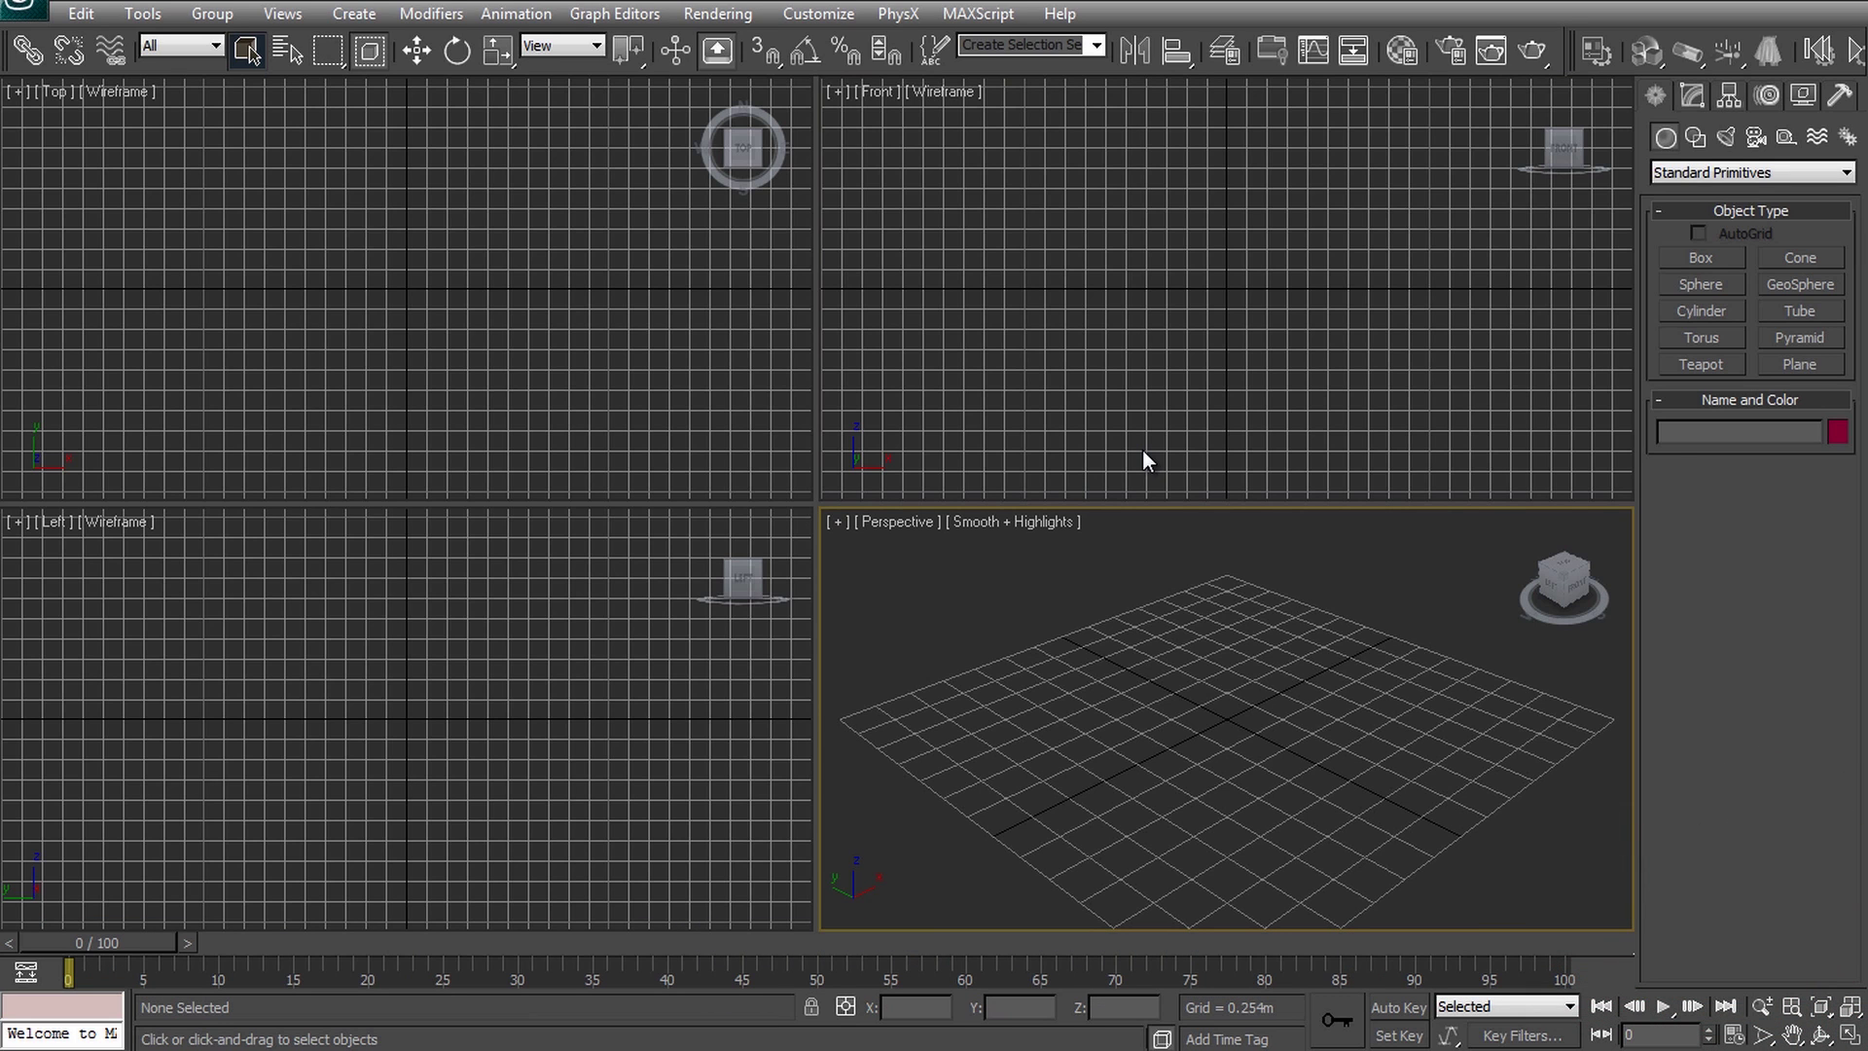
Set the render output size to 960 by 540 in Render Setup.
click(1458, 55)
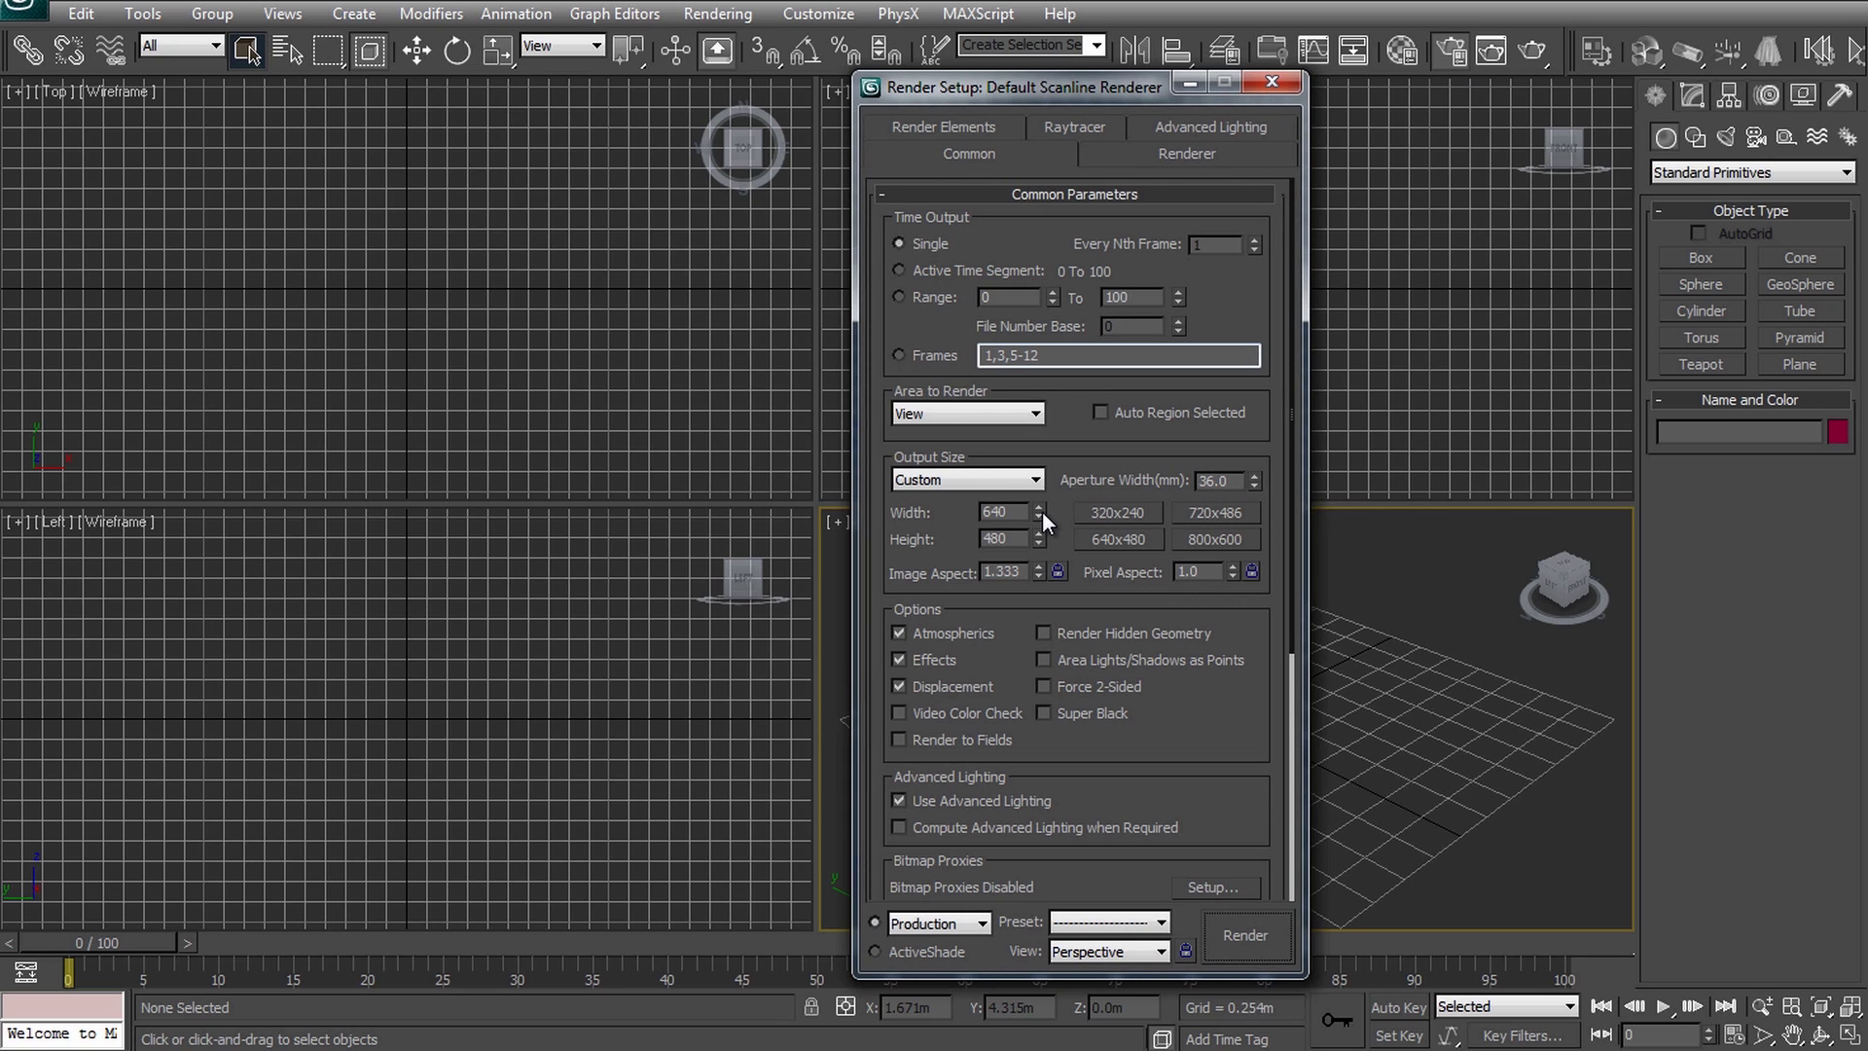
double_click(997, 512)
text(960)
key(Tab)
text(540)
key(Tab)
Check the renderer assignment options but keep Default Scanline Renderer, then close Render Setup.
scroll(1148, 769, down, 5)
click(1107, 882)
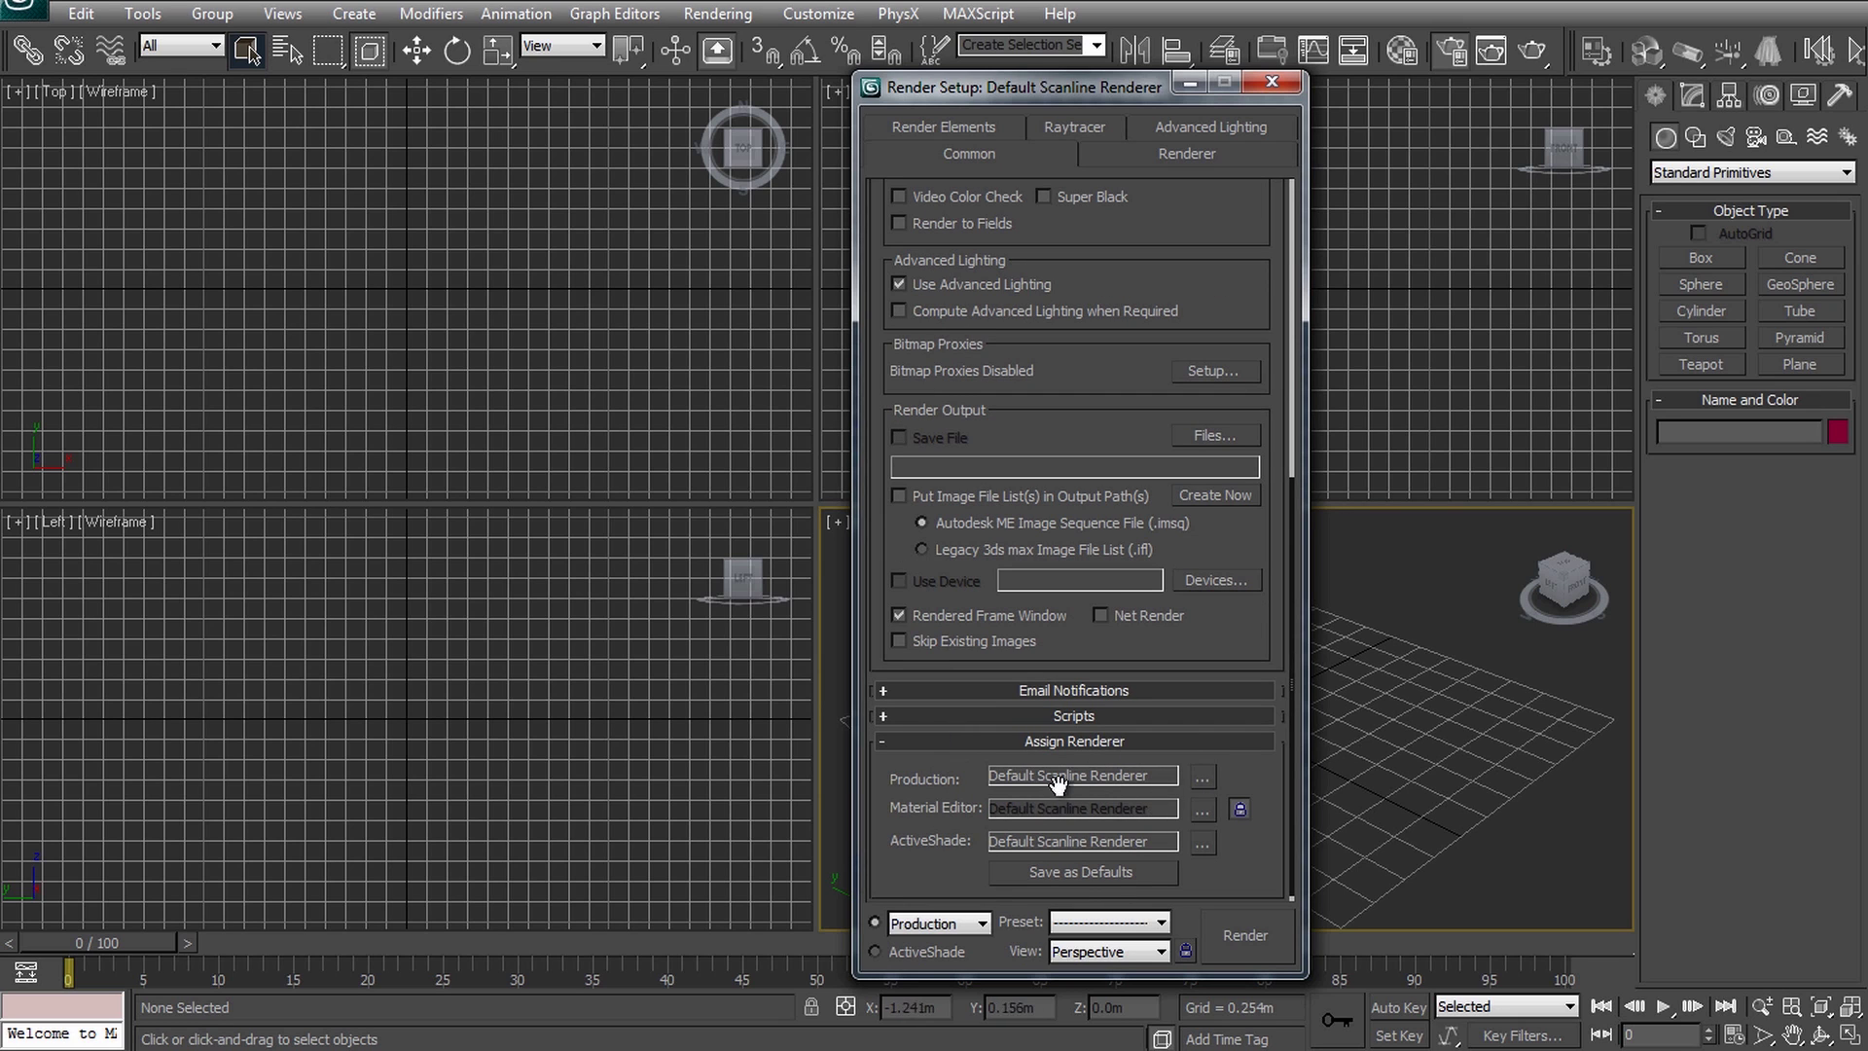
click(1205, 781)
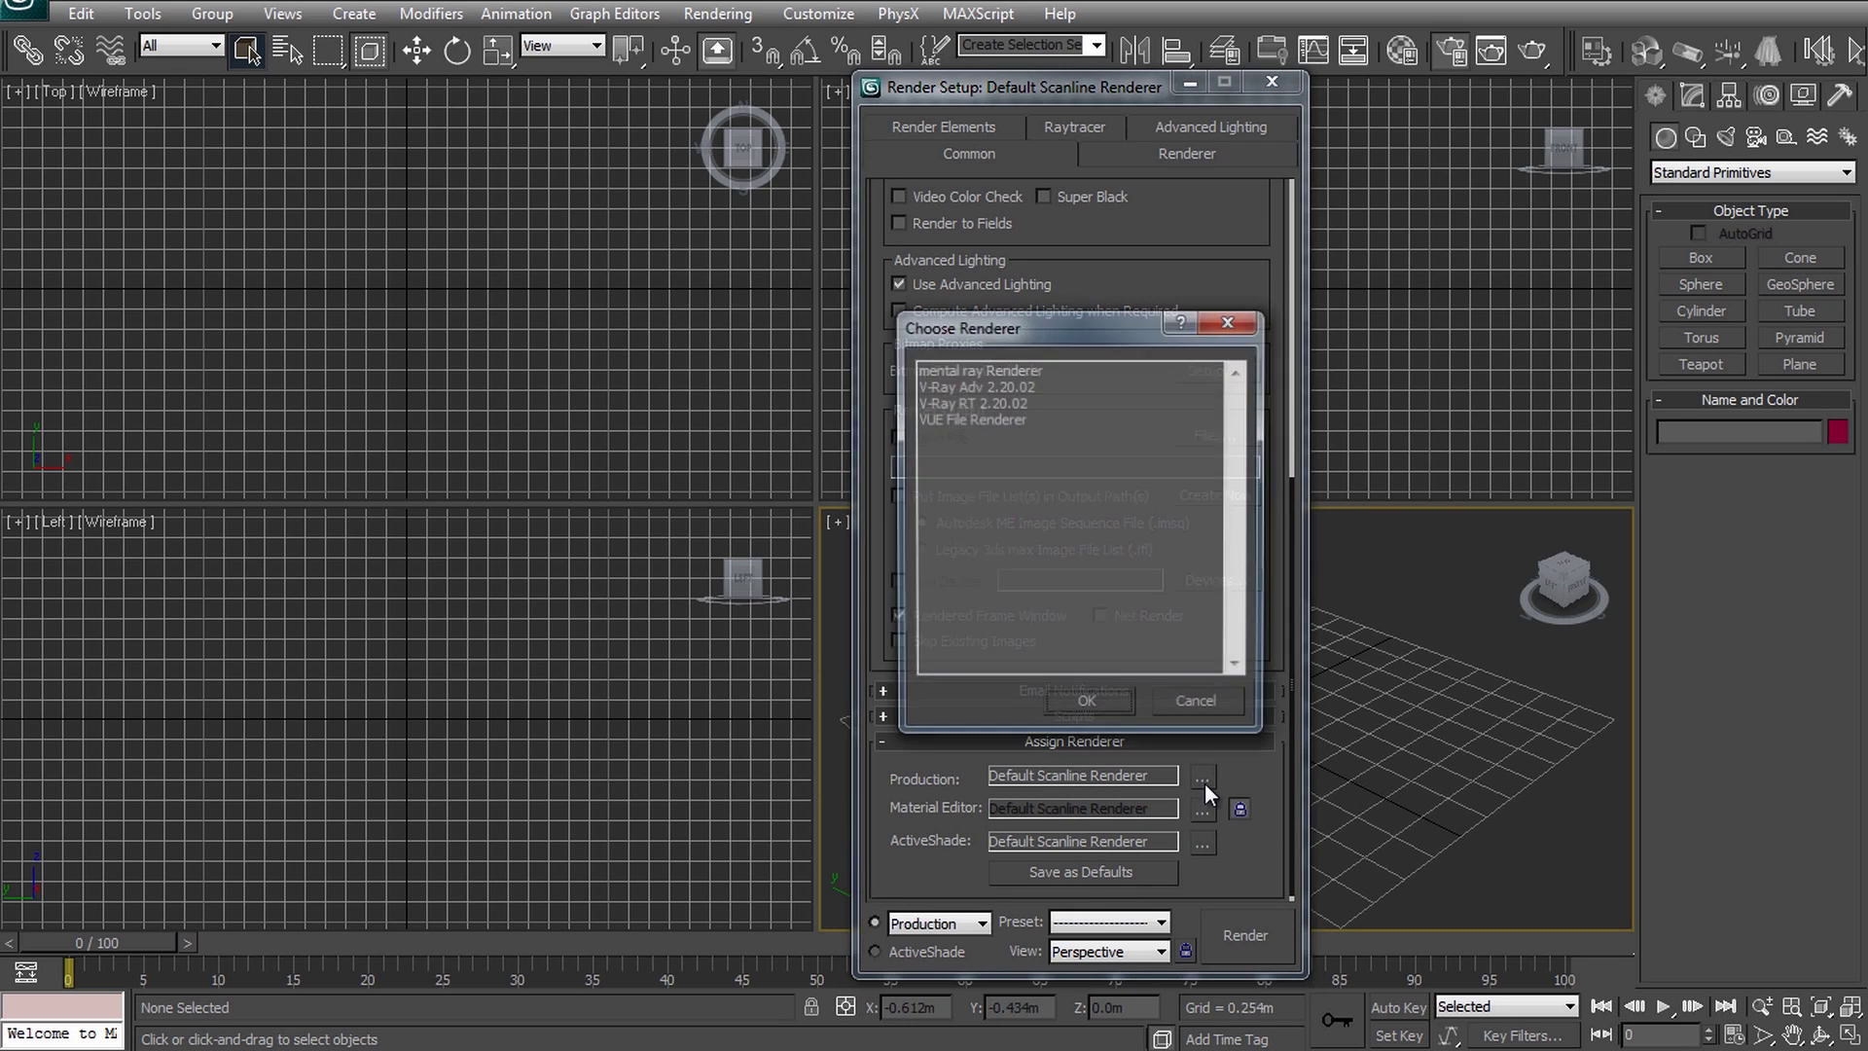
click(1019, 387)
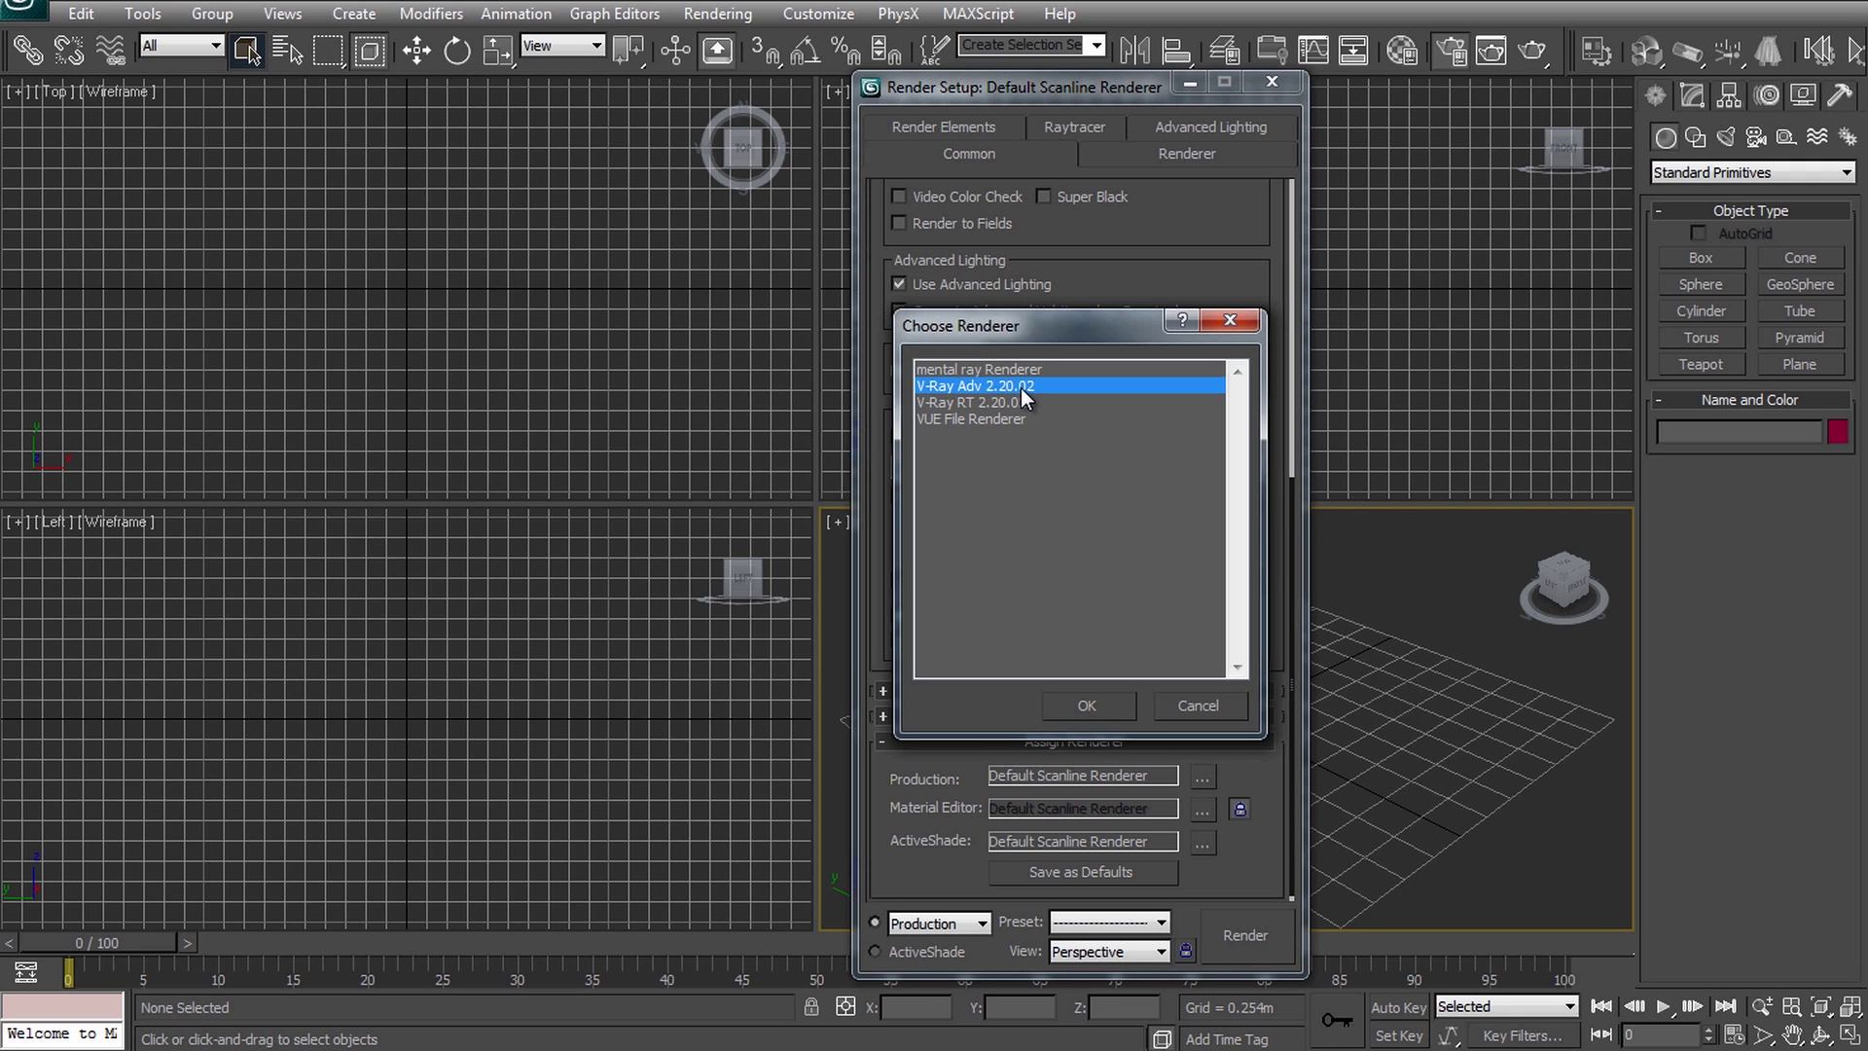
click(1226, 711)
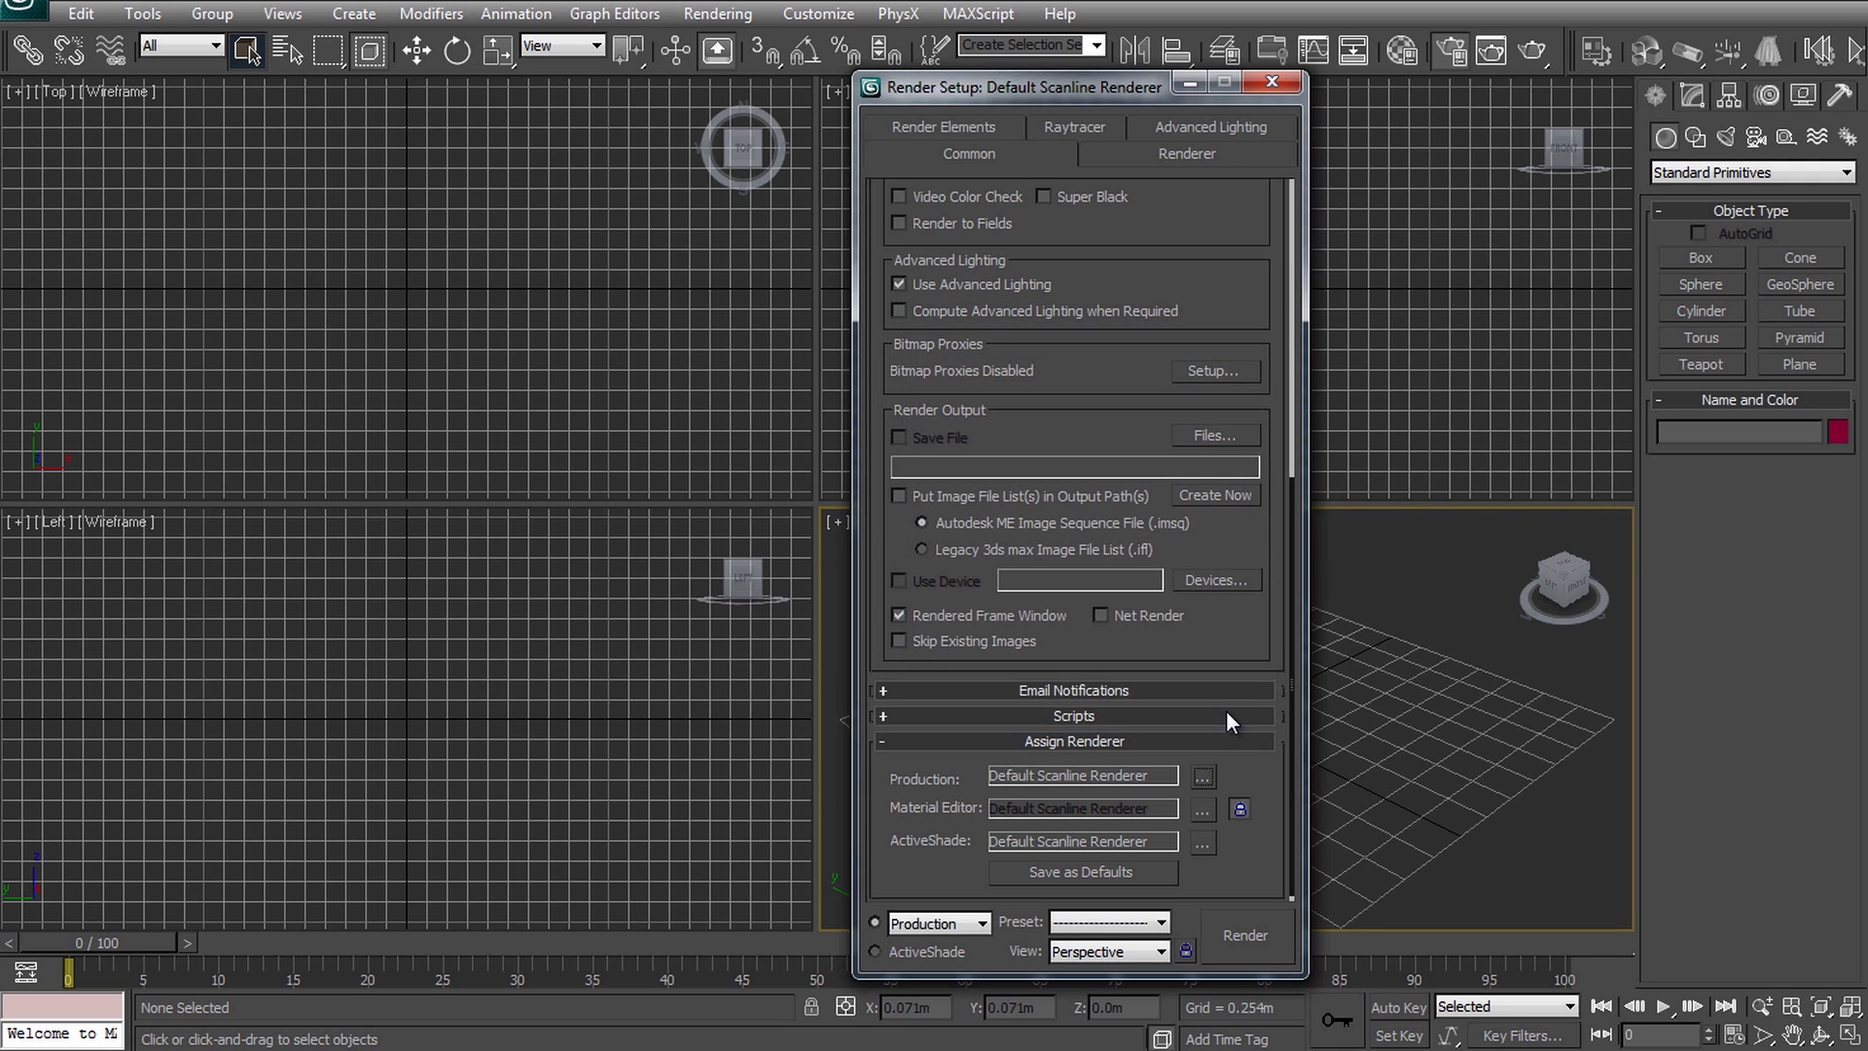
click(1270, 83)
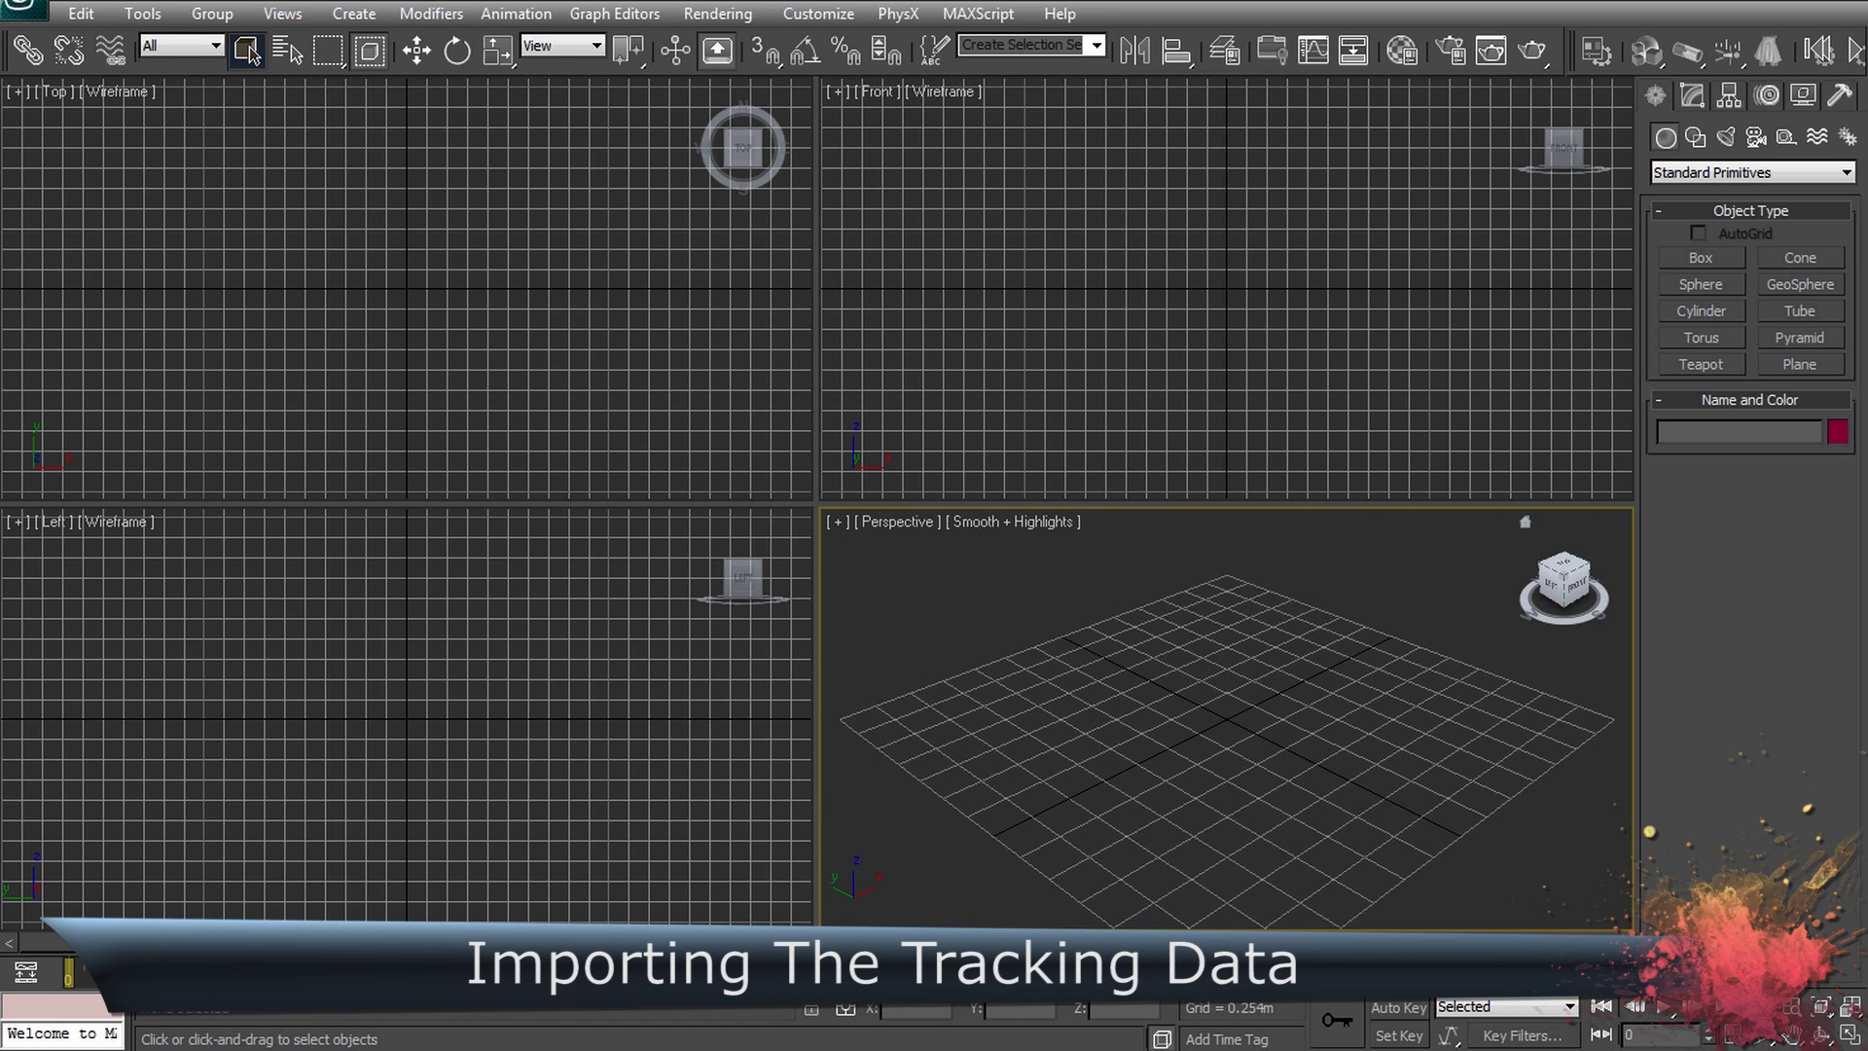
Drop '3D Integration - Part 3.ms' onto the Left view to load the tracked camera and helpers.
drag(1867, 282, 1484, 278)
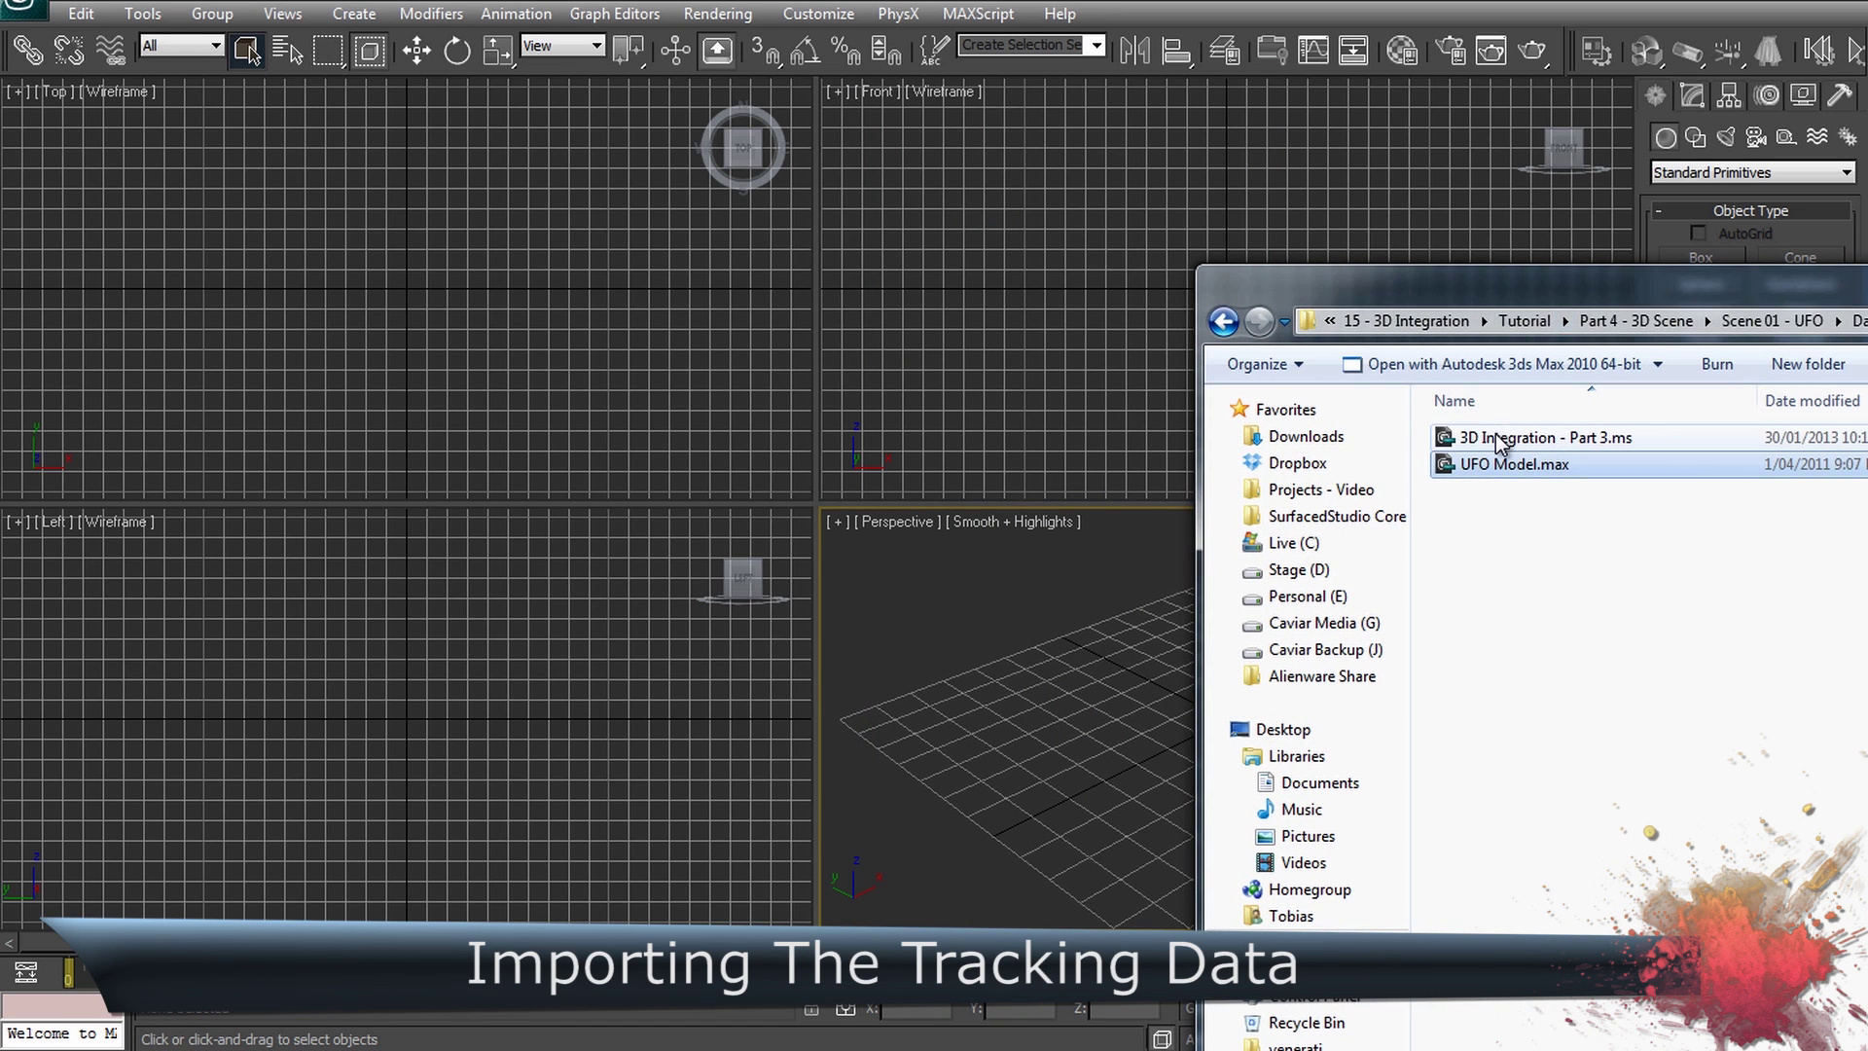
click(1496, 438)
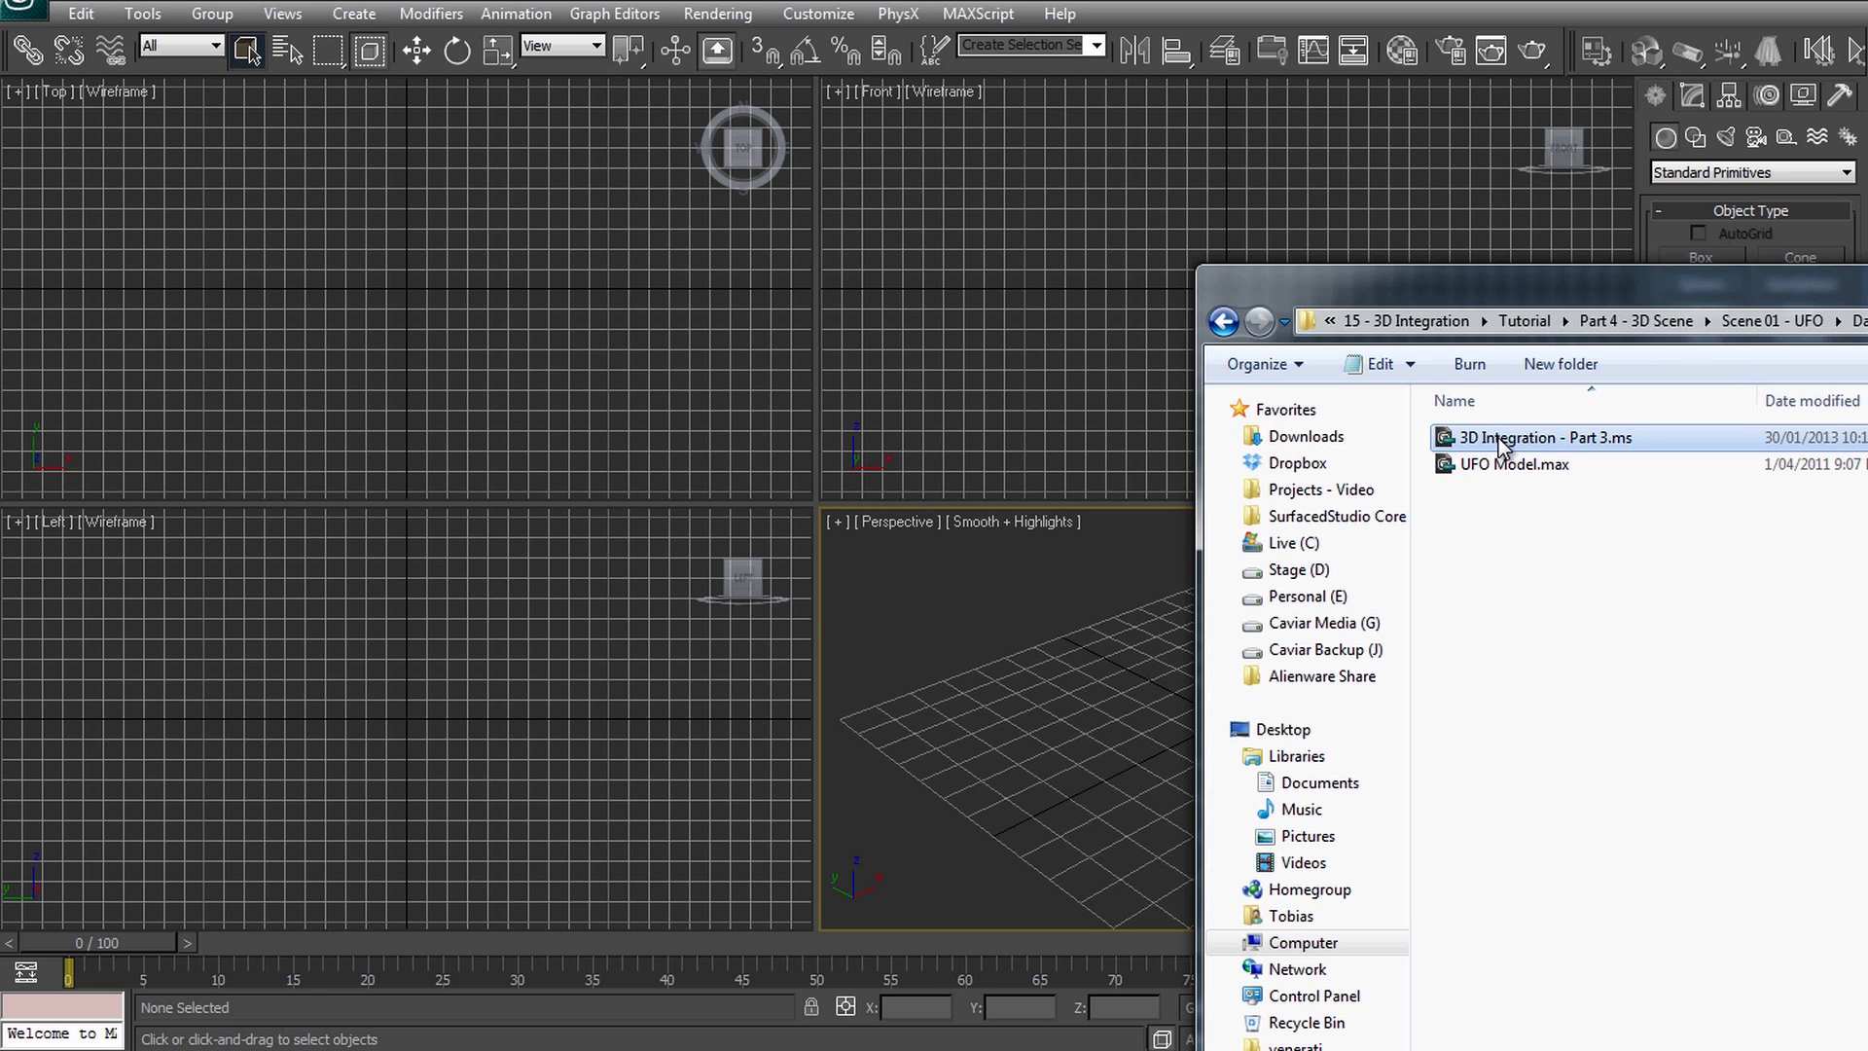
drag(1498, 438, 779, 636)
drag(405, 718, 405, 716)
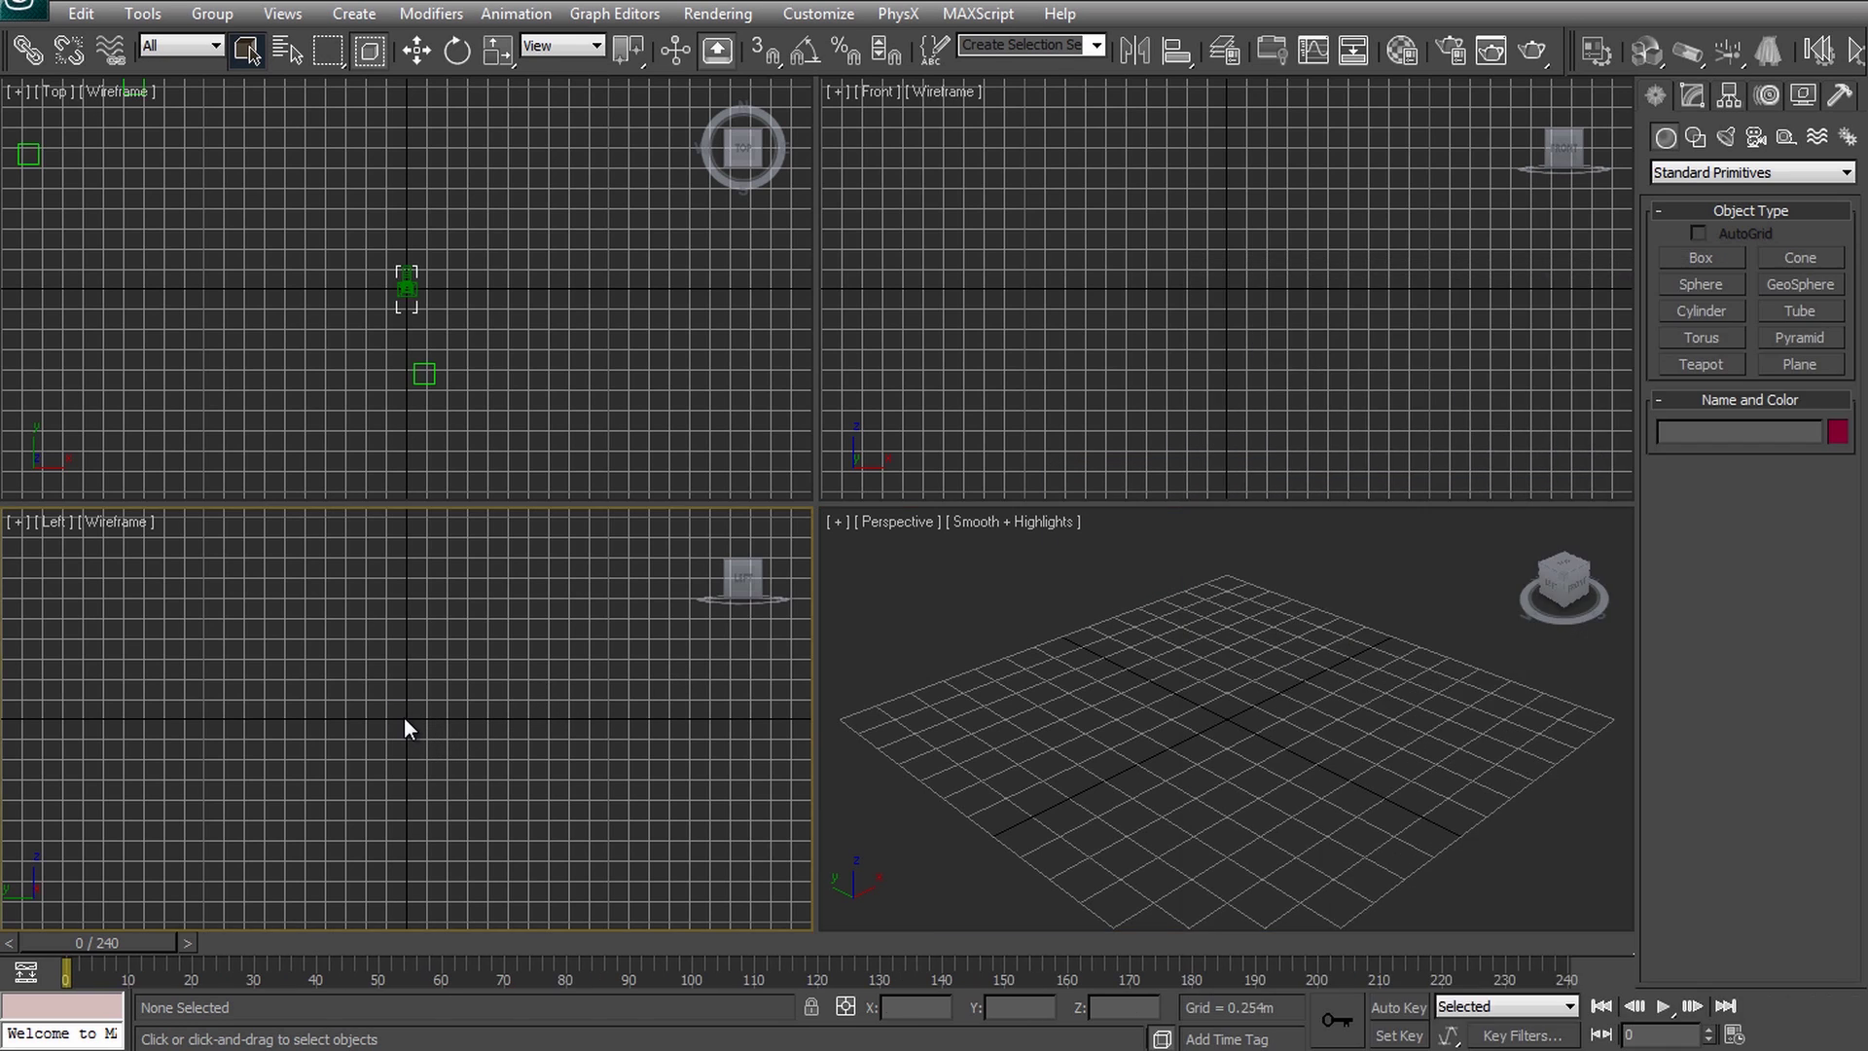
middle_drag(413, 710, 474, 832)
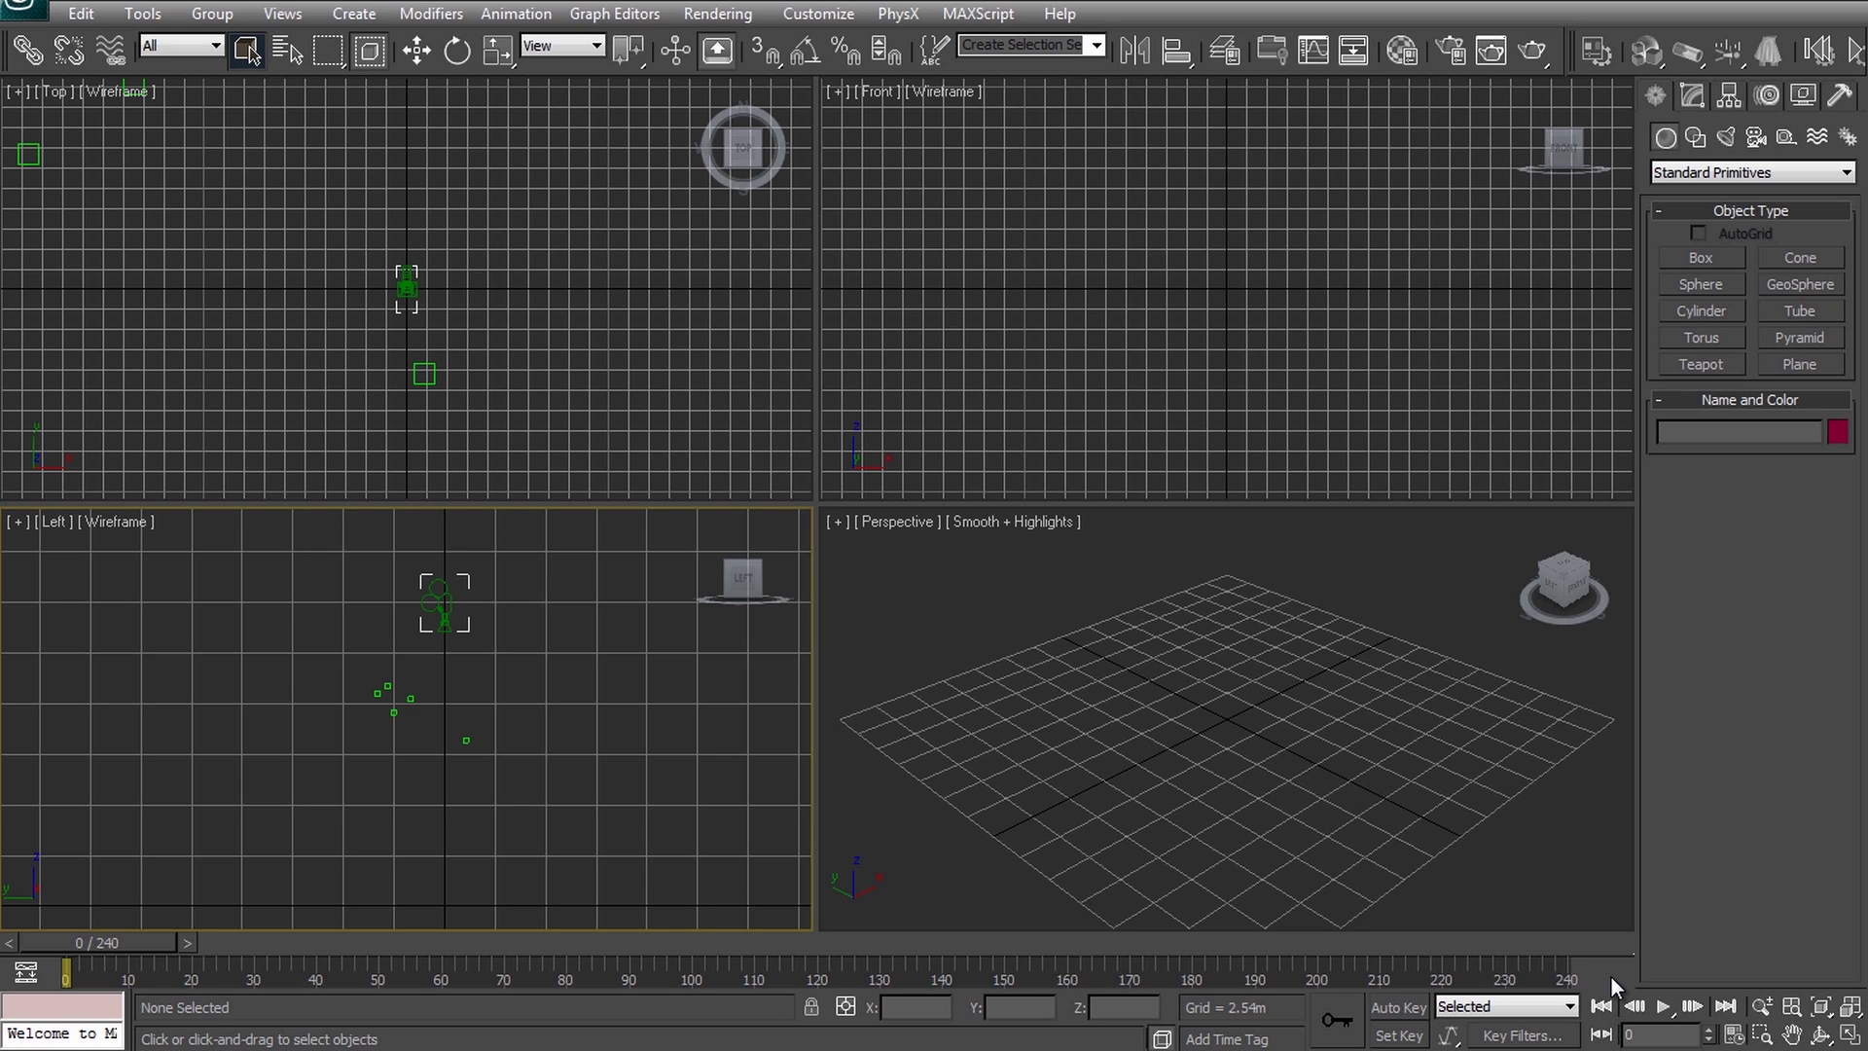
key(alt+w)
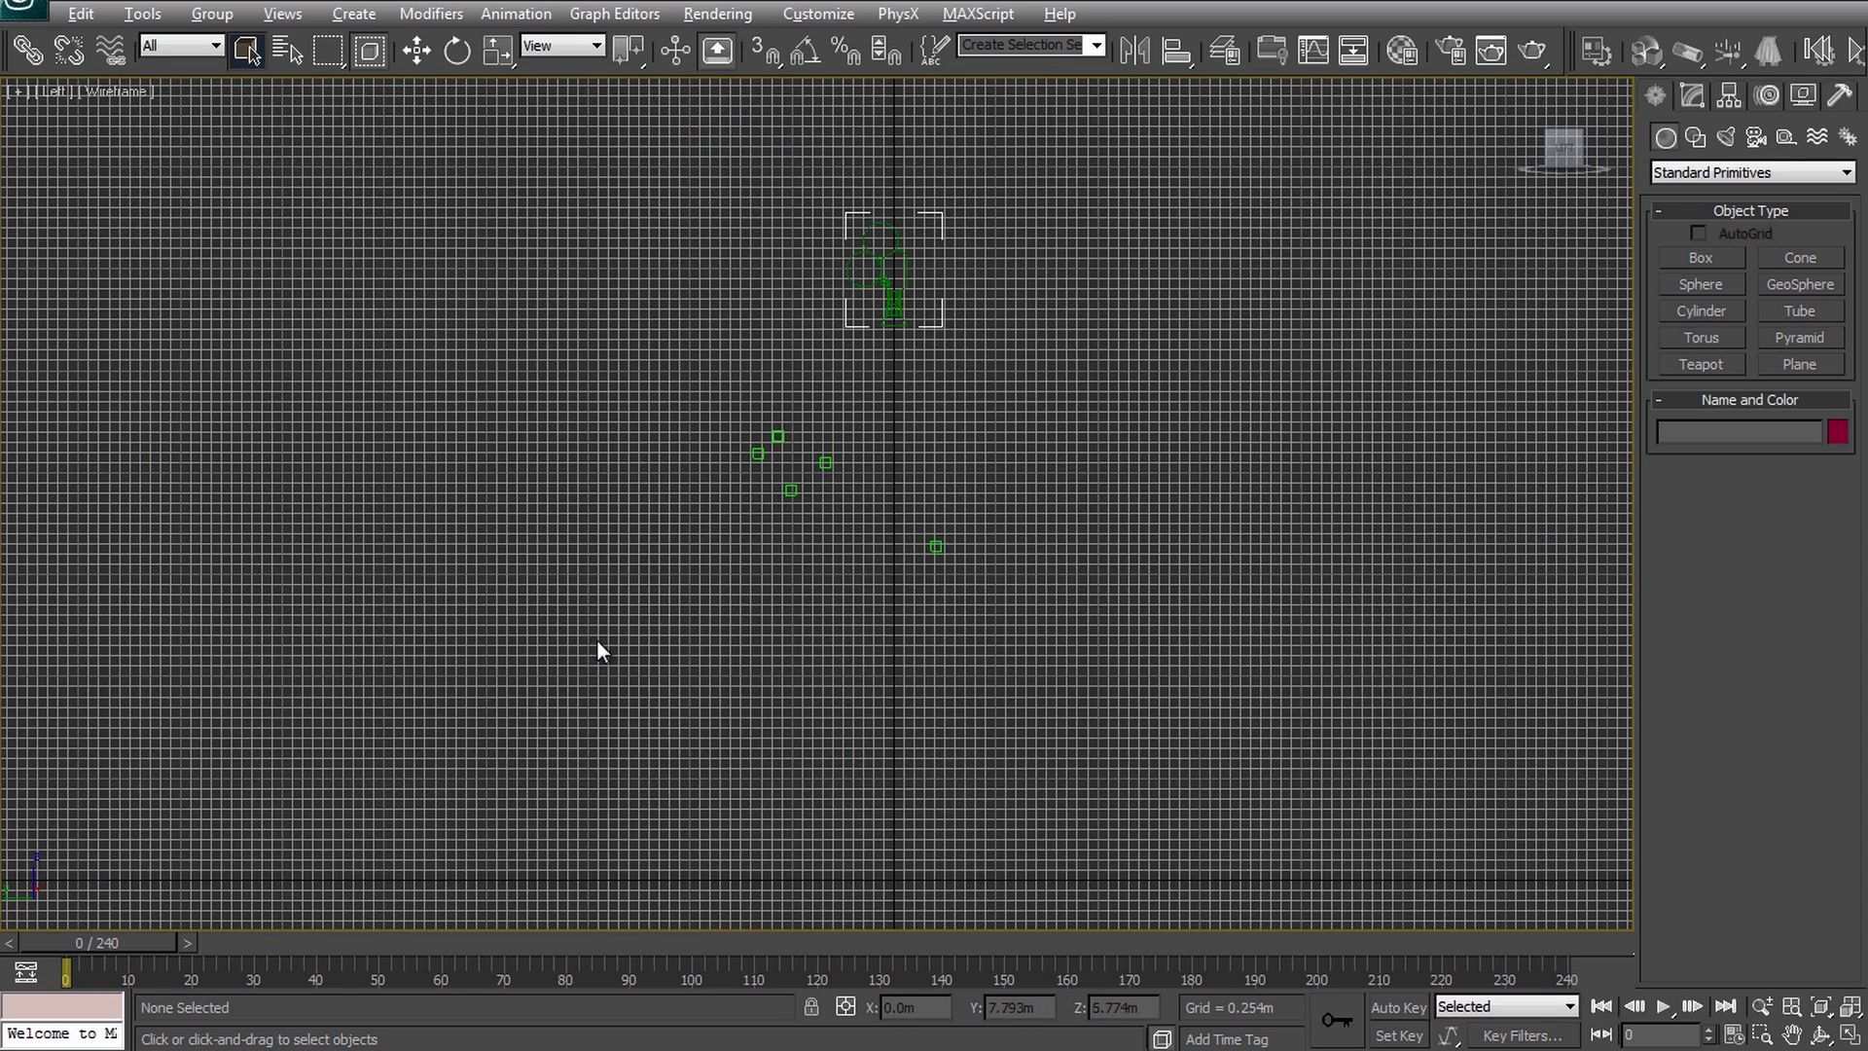
Zoom in on the tracked camera and points and scrub through the tracked animation.
middle_drag(908, 459, 906, 647)
scroll(910, 515, up, 3)
drag(124, 942, 79, 953)
Select the tracker camera, check its 44.229 mm lens, then switch to camera creation options.
key(q)
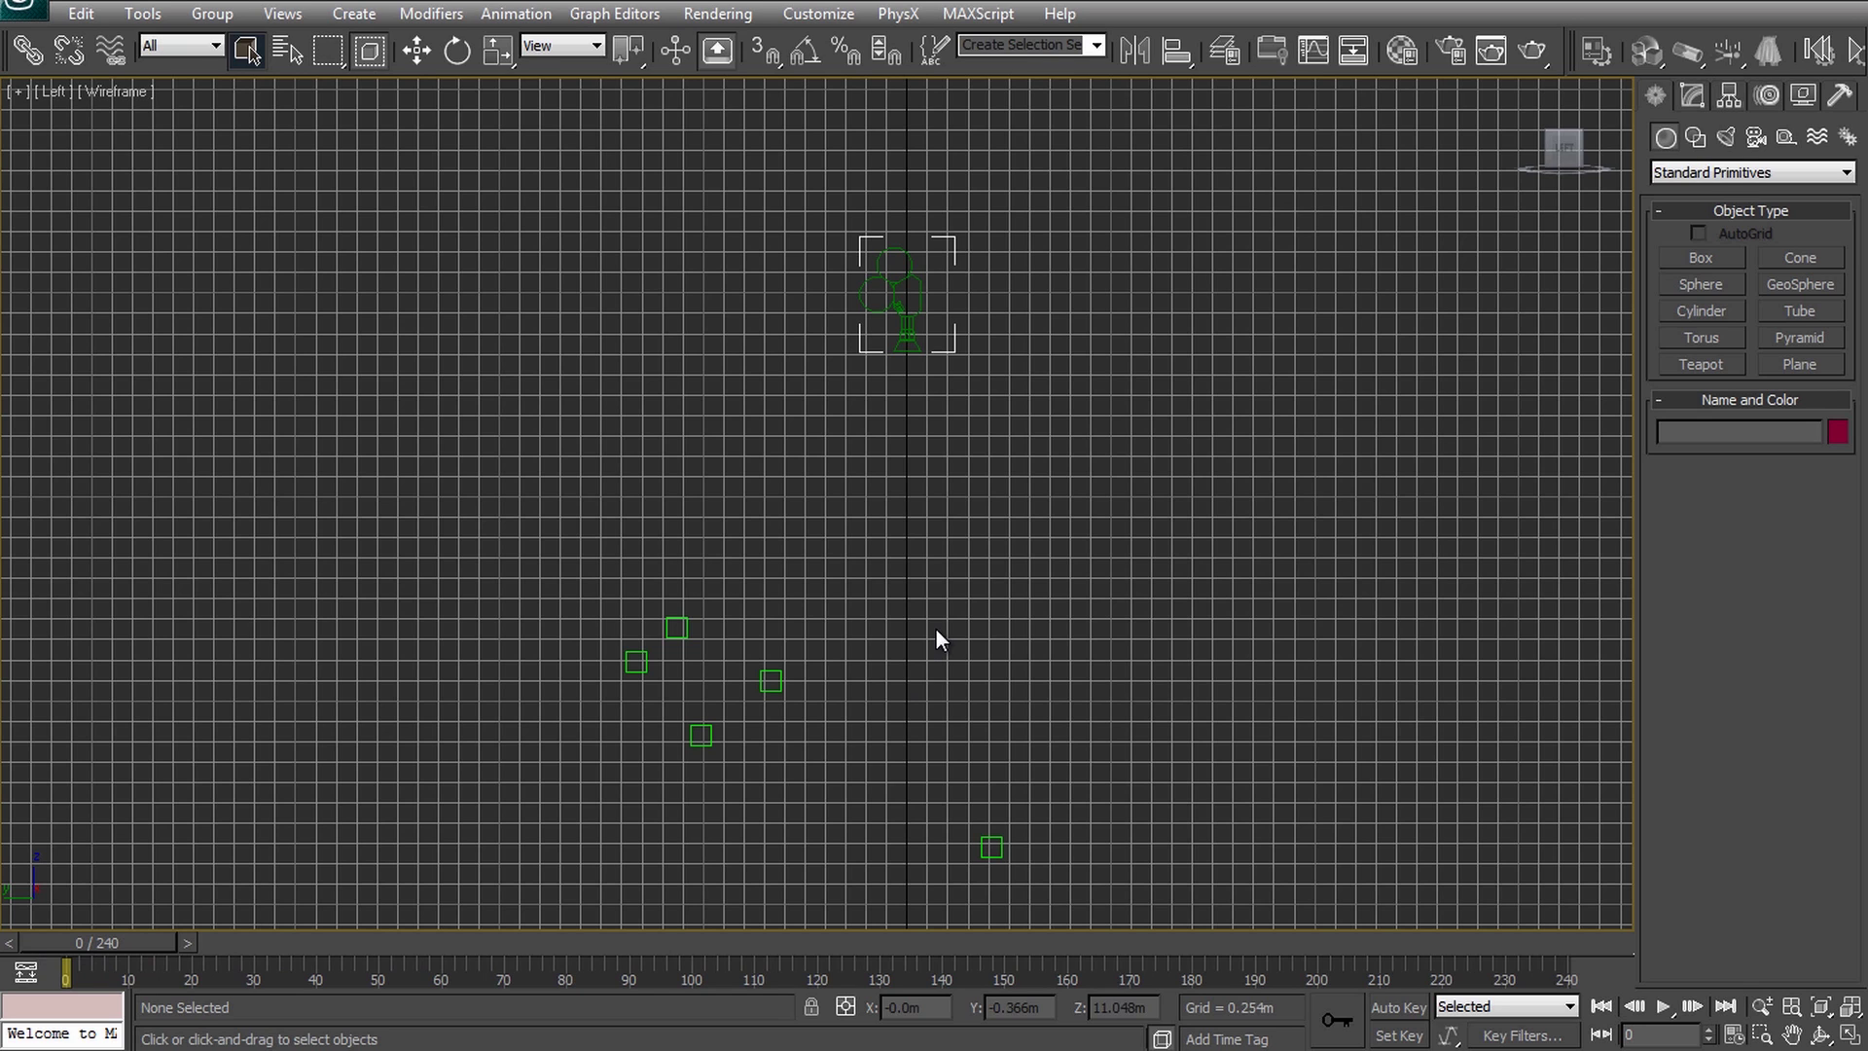
click(904, 327)
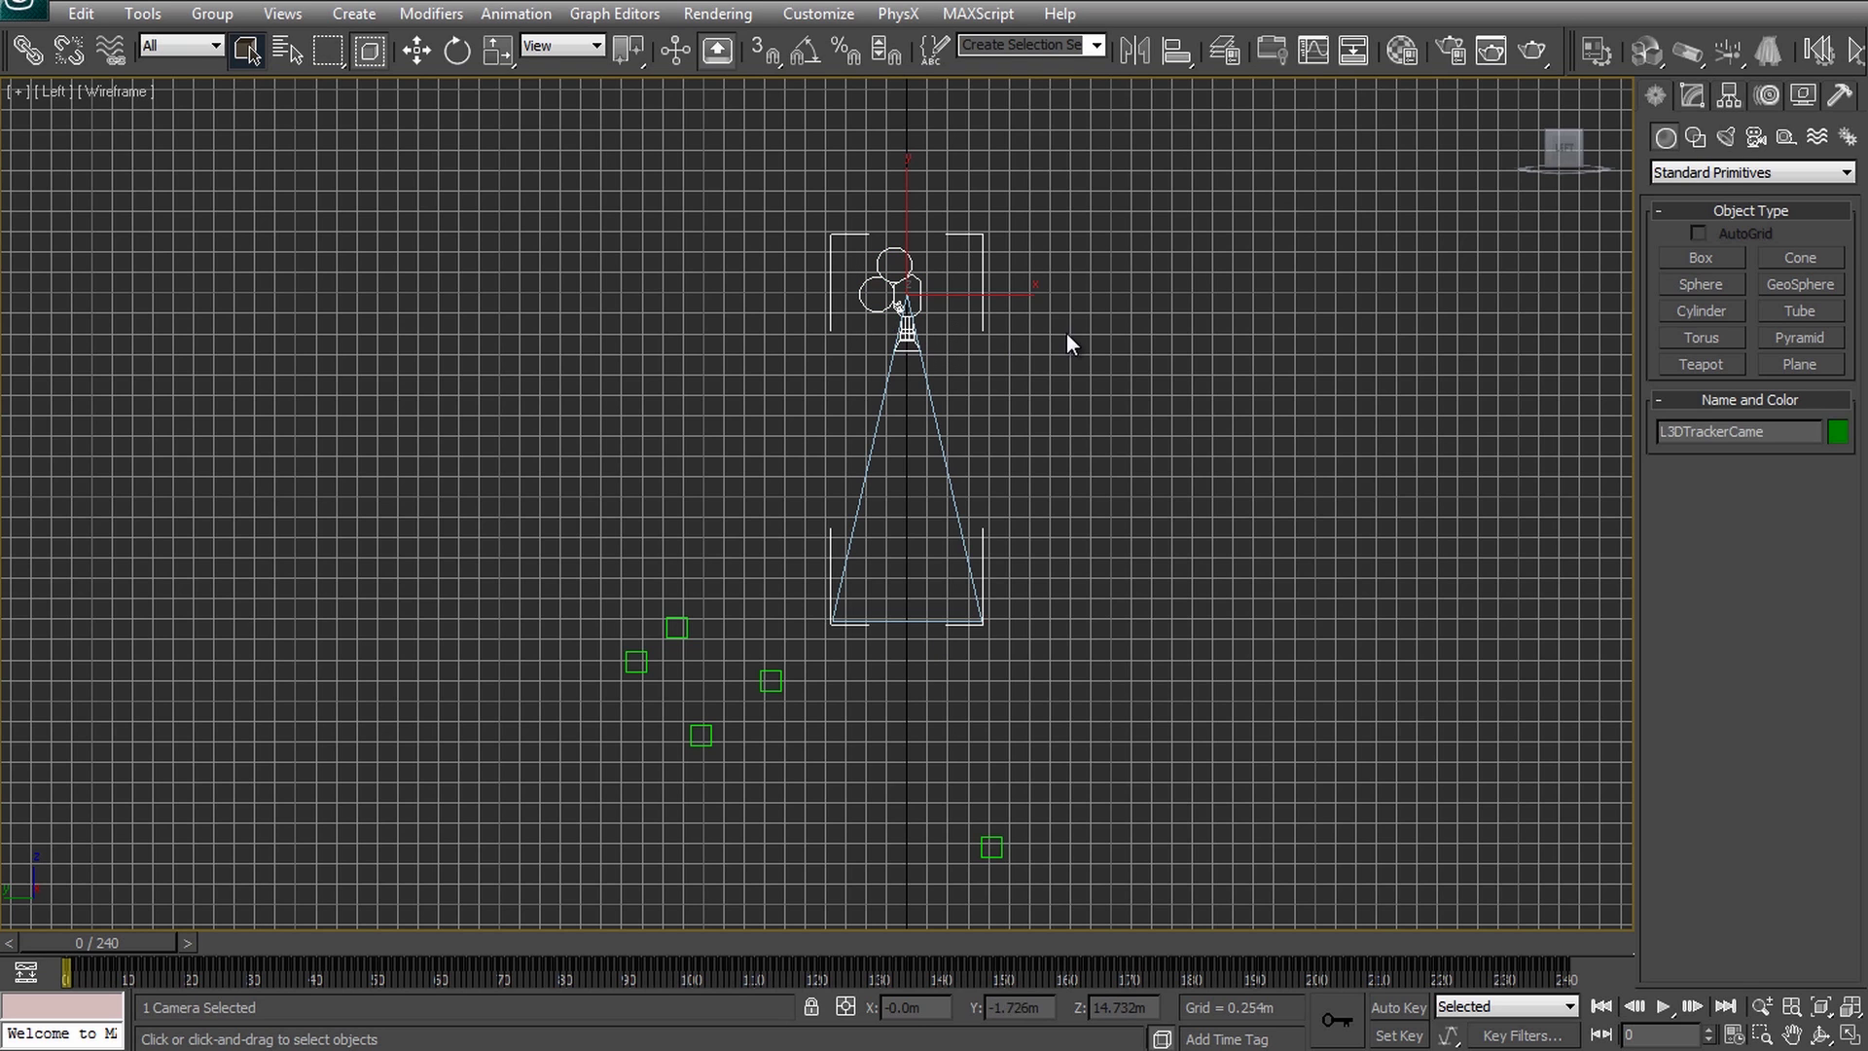
click(1691, 97)
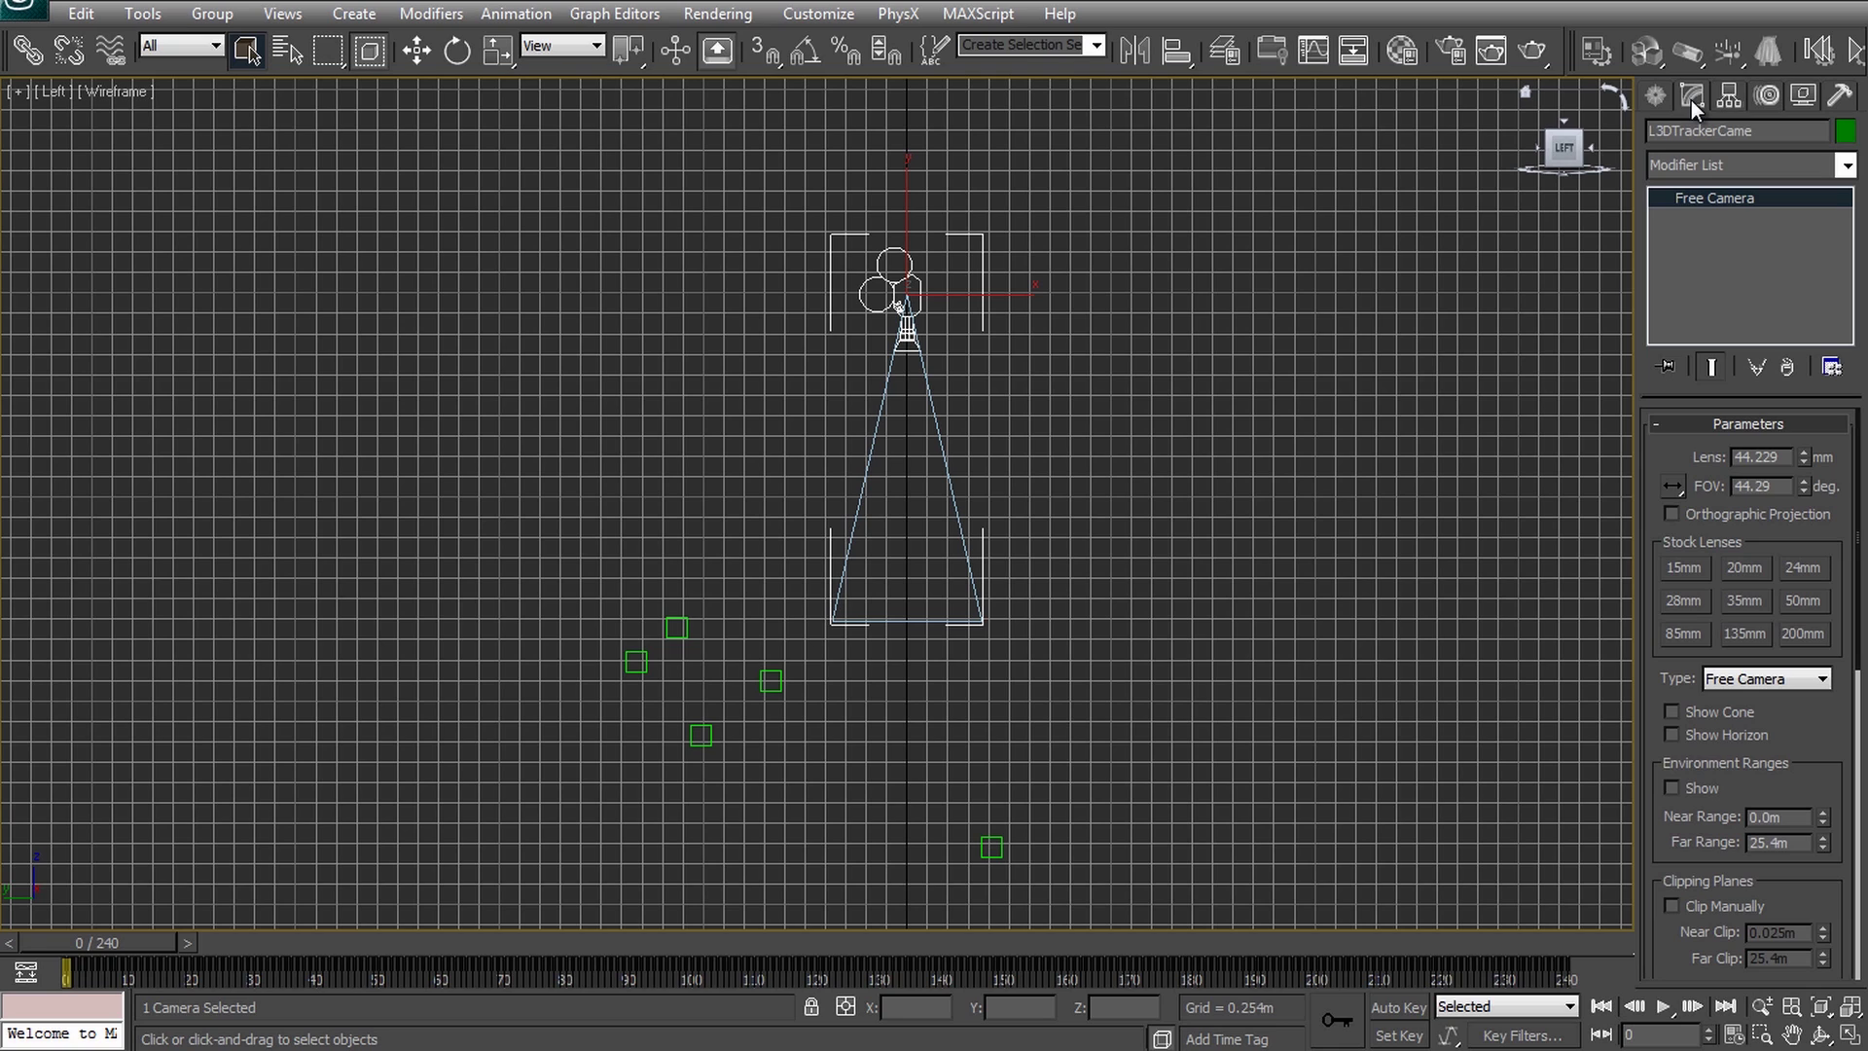
double_click(1761, 459)
click(1656, 97)
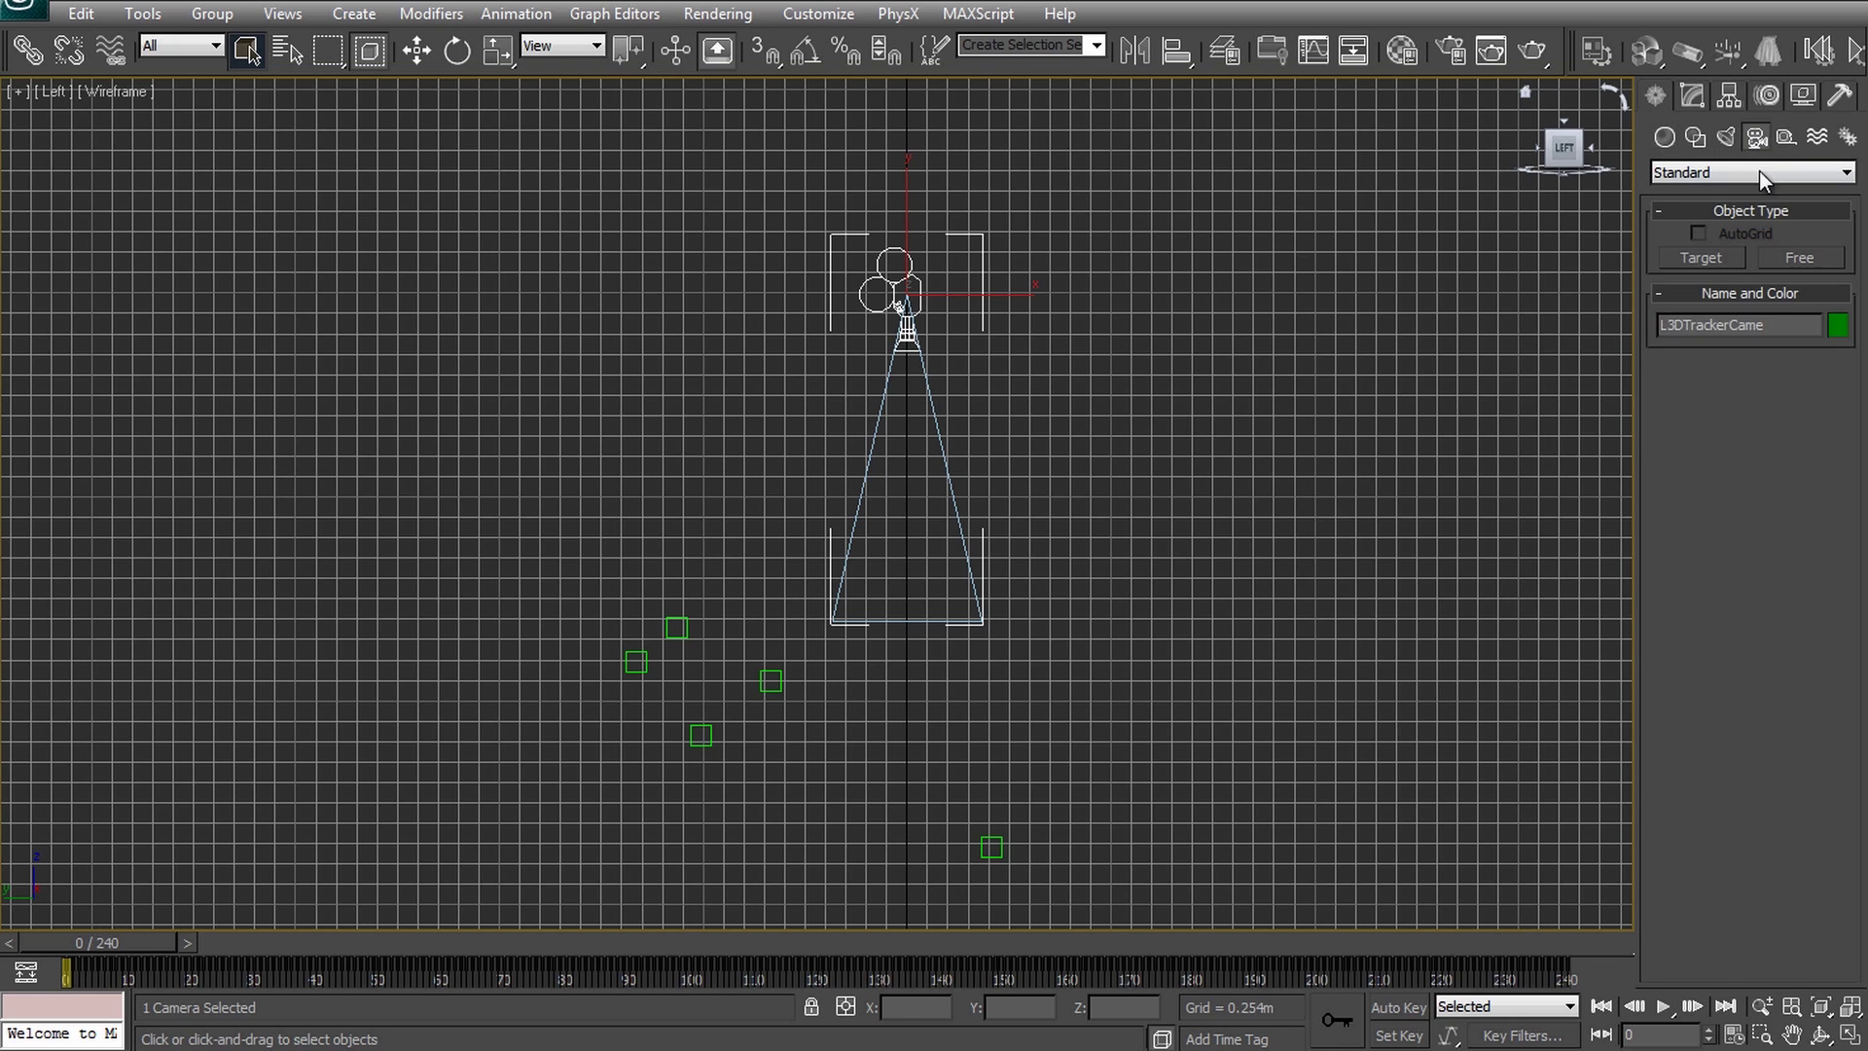
click(1759, 172)
click(1692, 210)
click(1800, 258)
drag(1316, 313, 1168, 531)
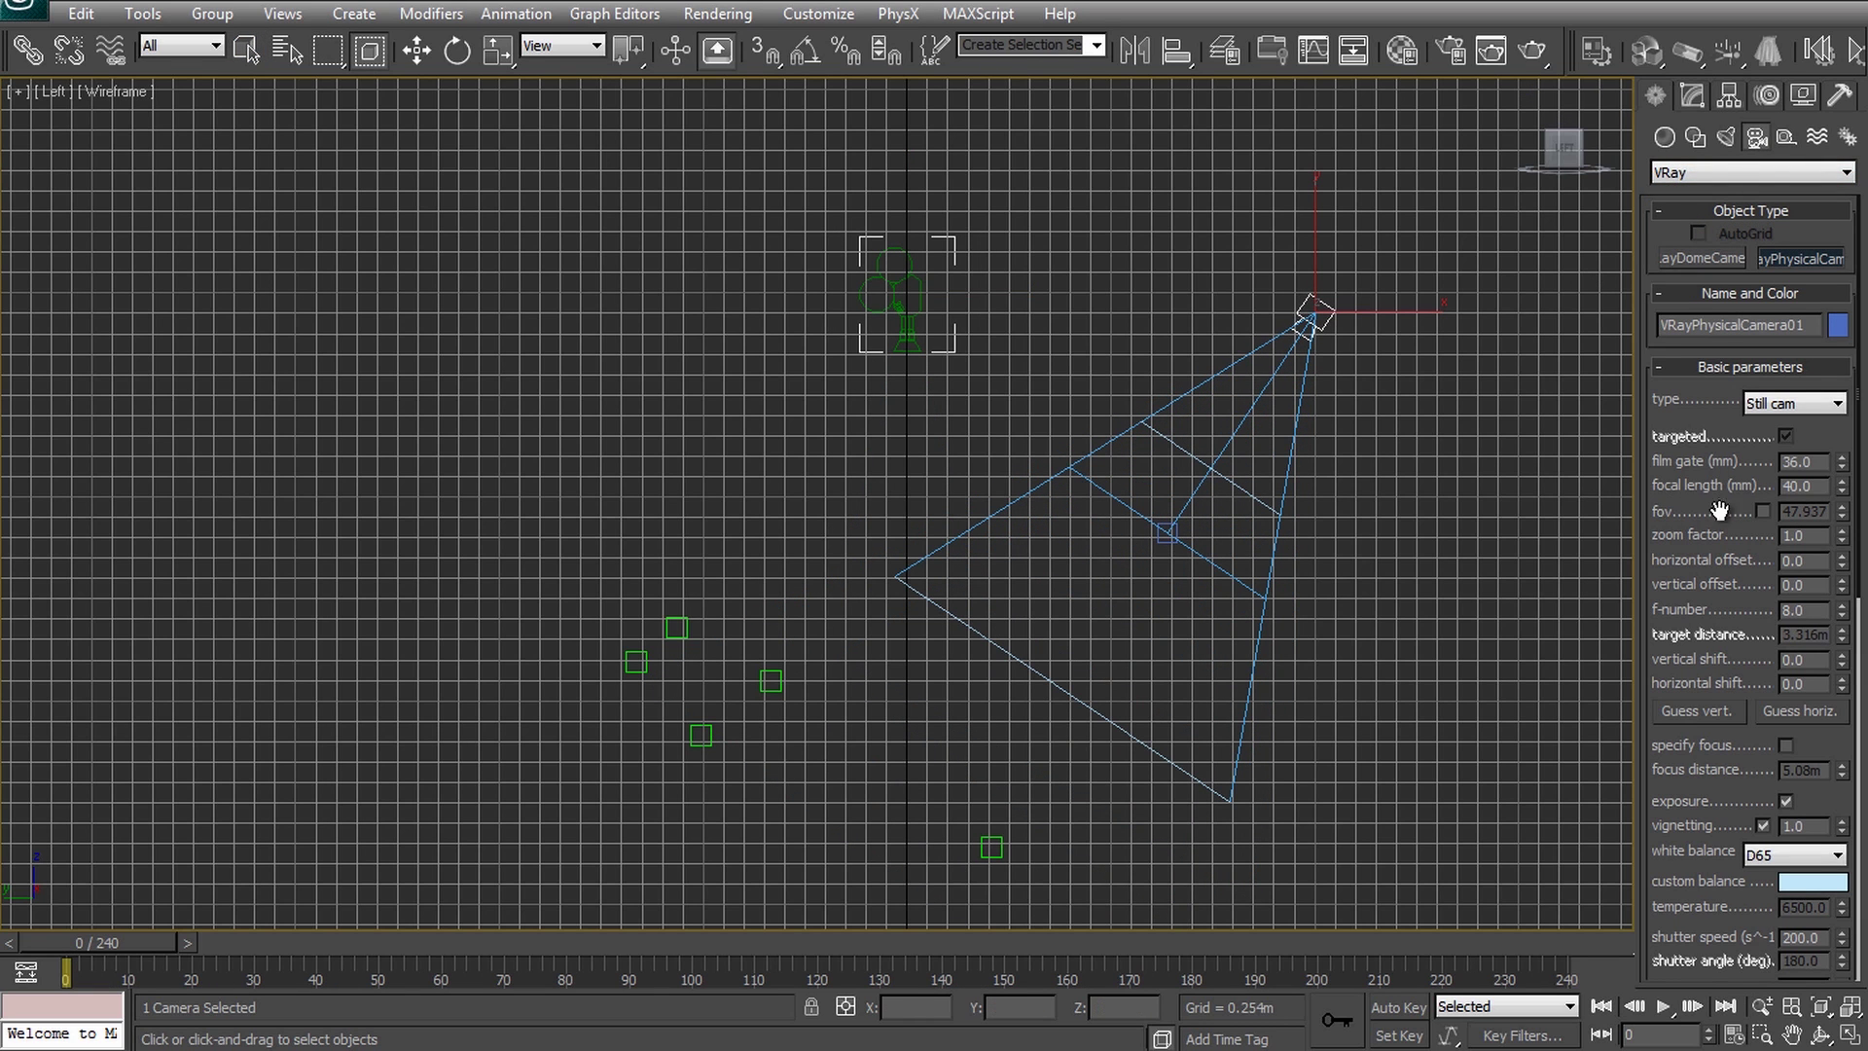
scroll(1722, 535, down, 1)
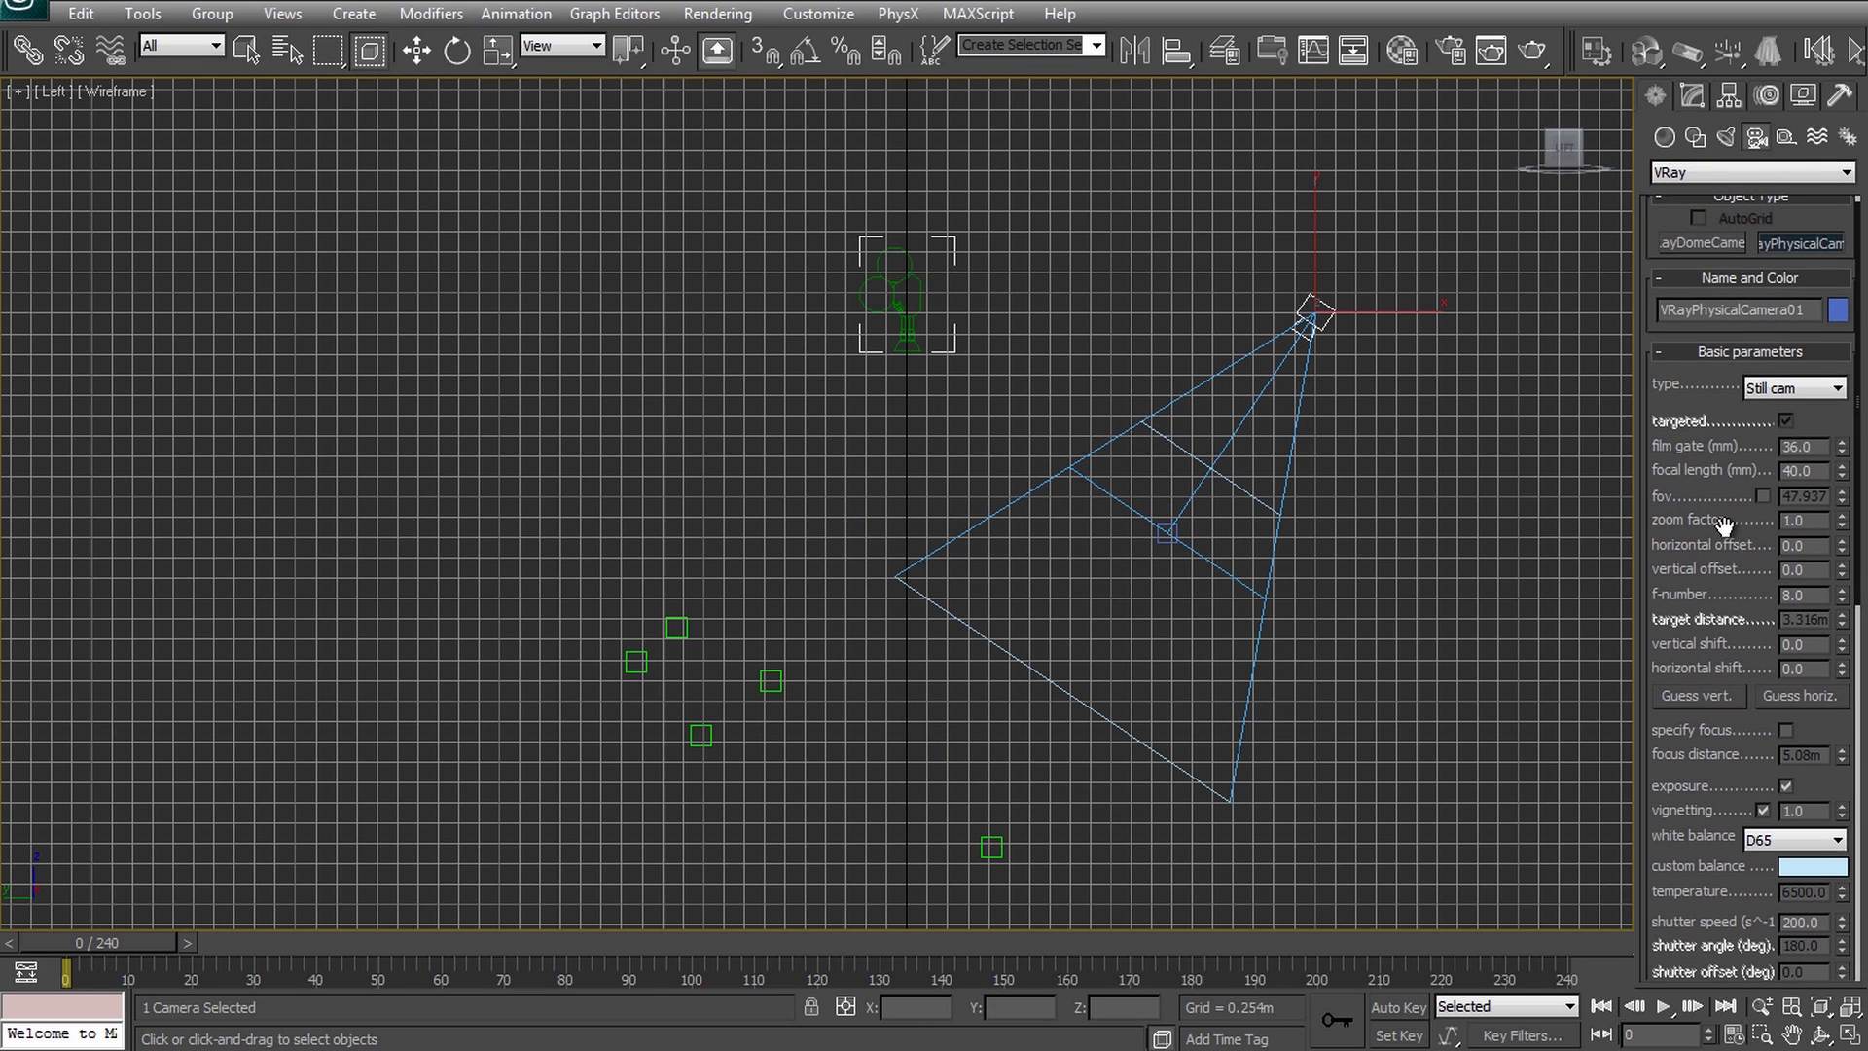
double_click(1800, 470)
drag(1748, 621, 1741, 465)
click(1794, 685)
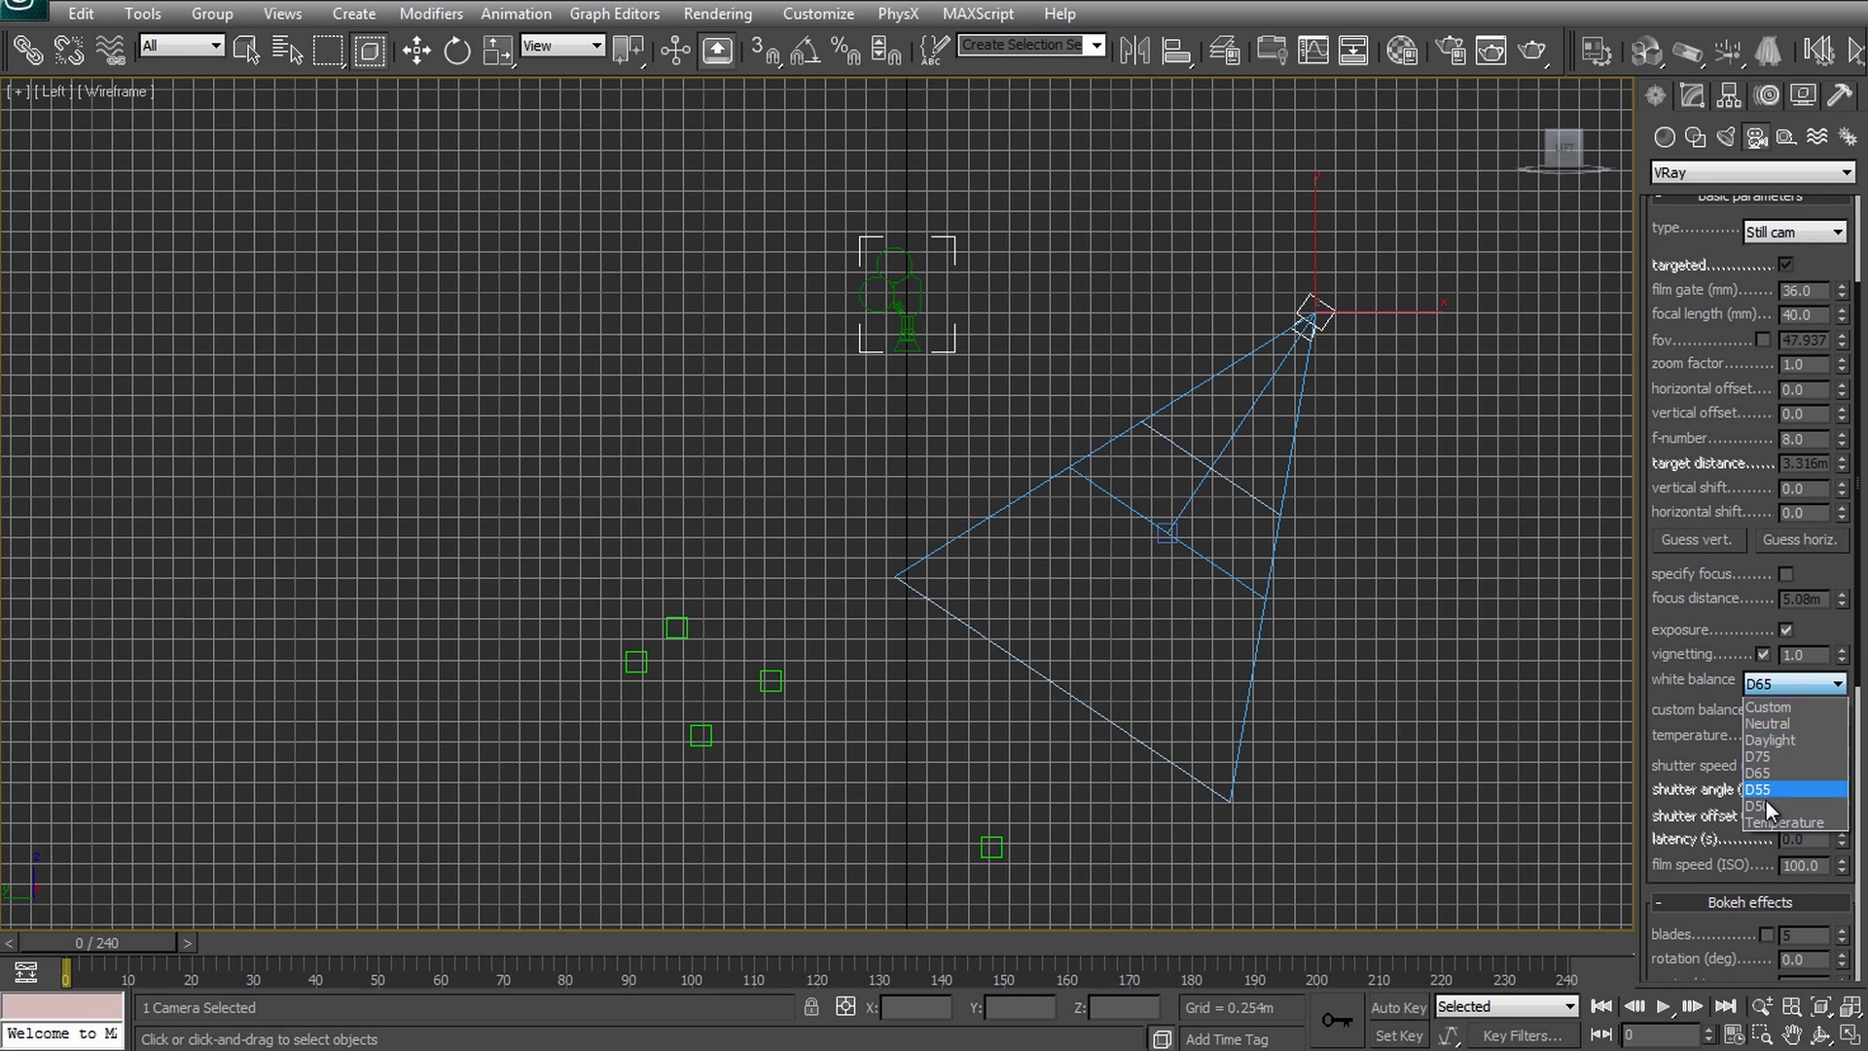
click(1795, 772)
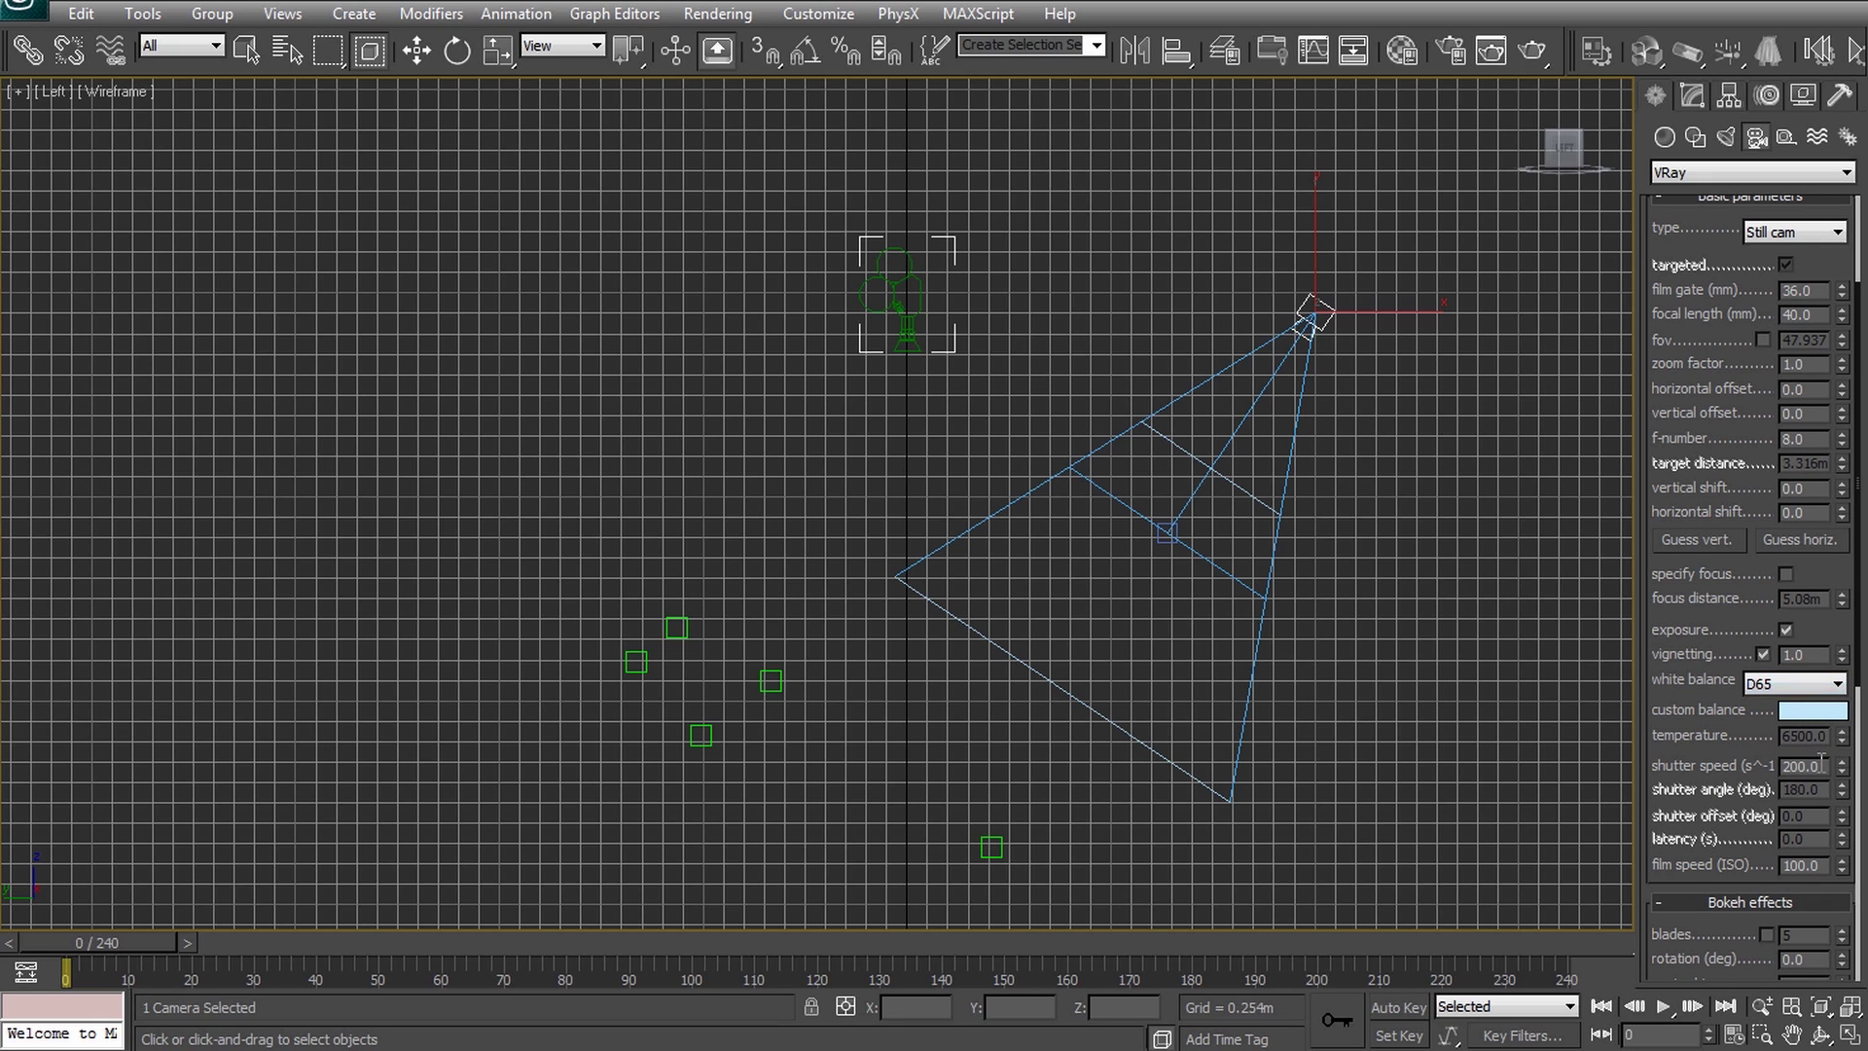
drag(1818, 866, 1773, 868)
click(246, 49)
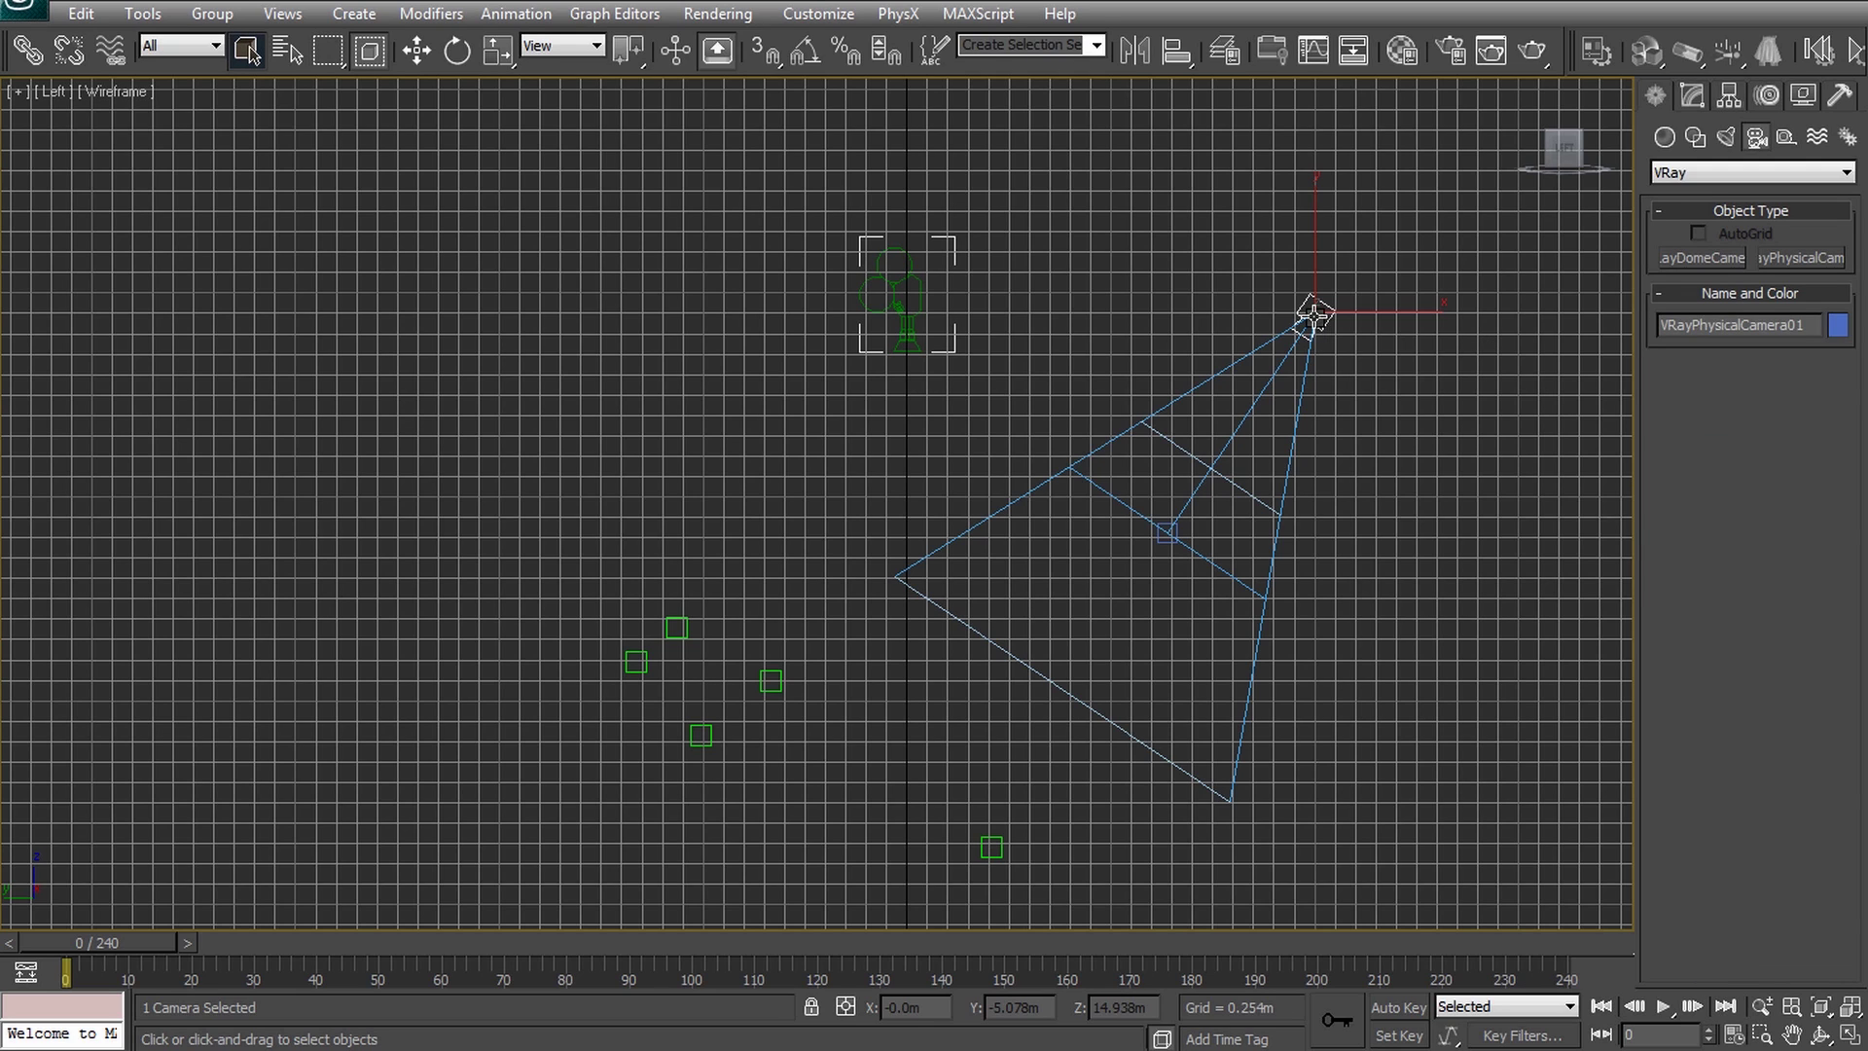
key(Delete)
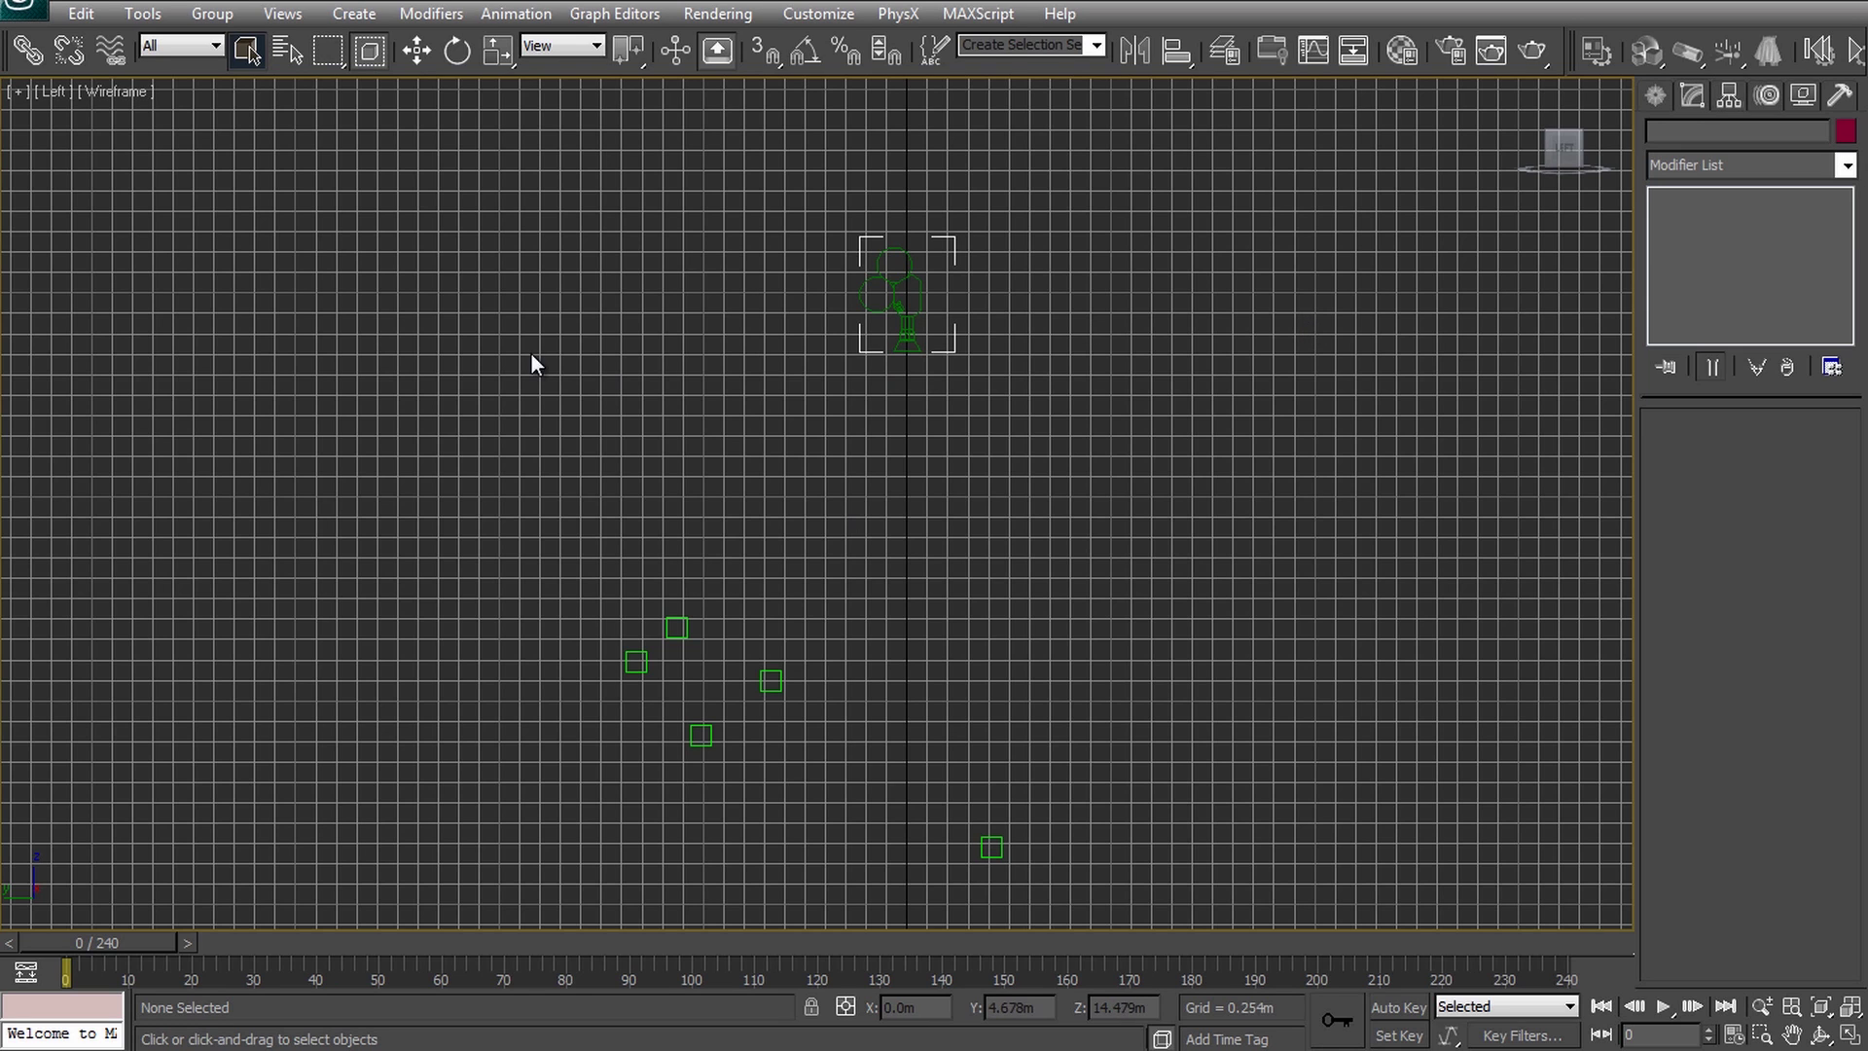
Group the tracked camera and five points as Group01 and rotate it -45 degrees.
drag(422, 159, 1159, 893)
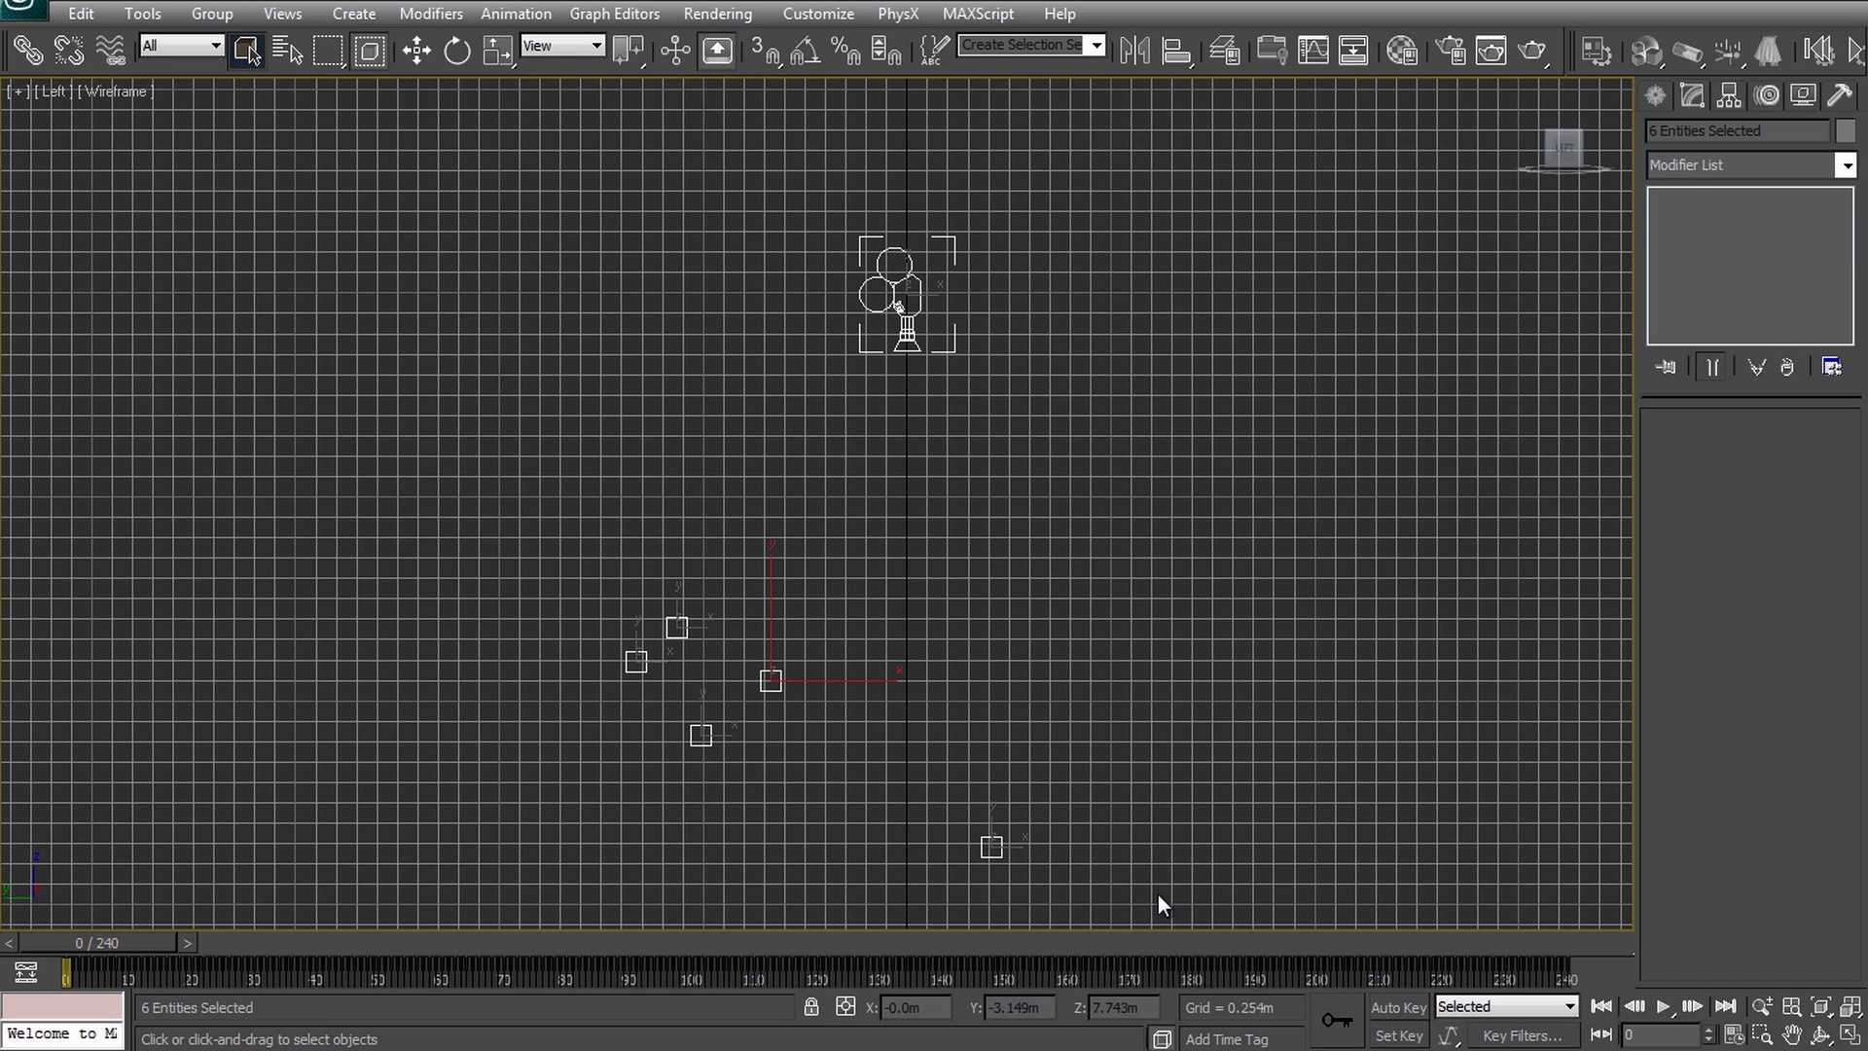
click(212, 13)
click(223, 43)
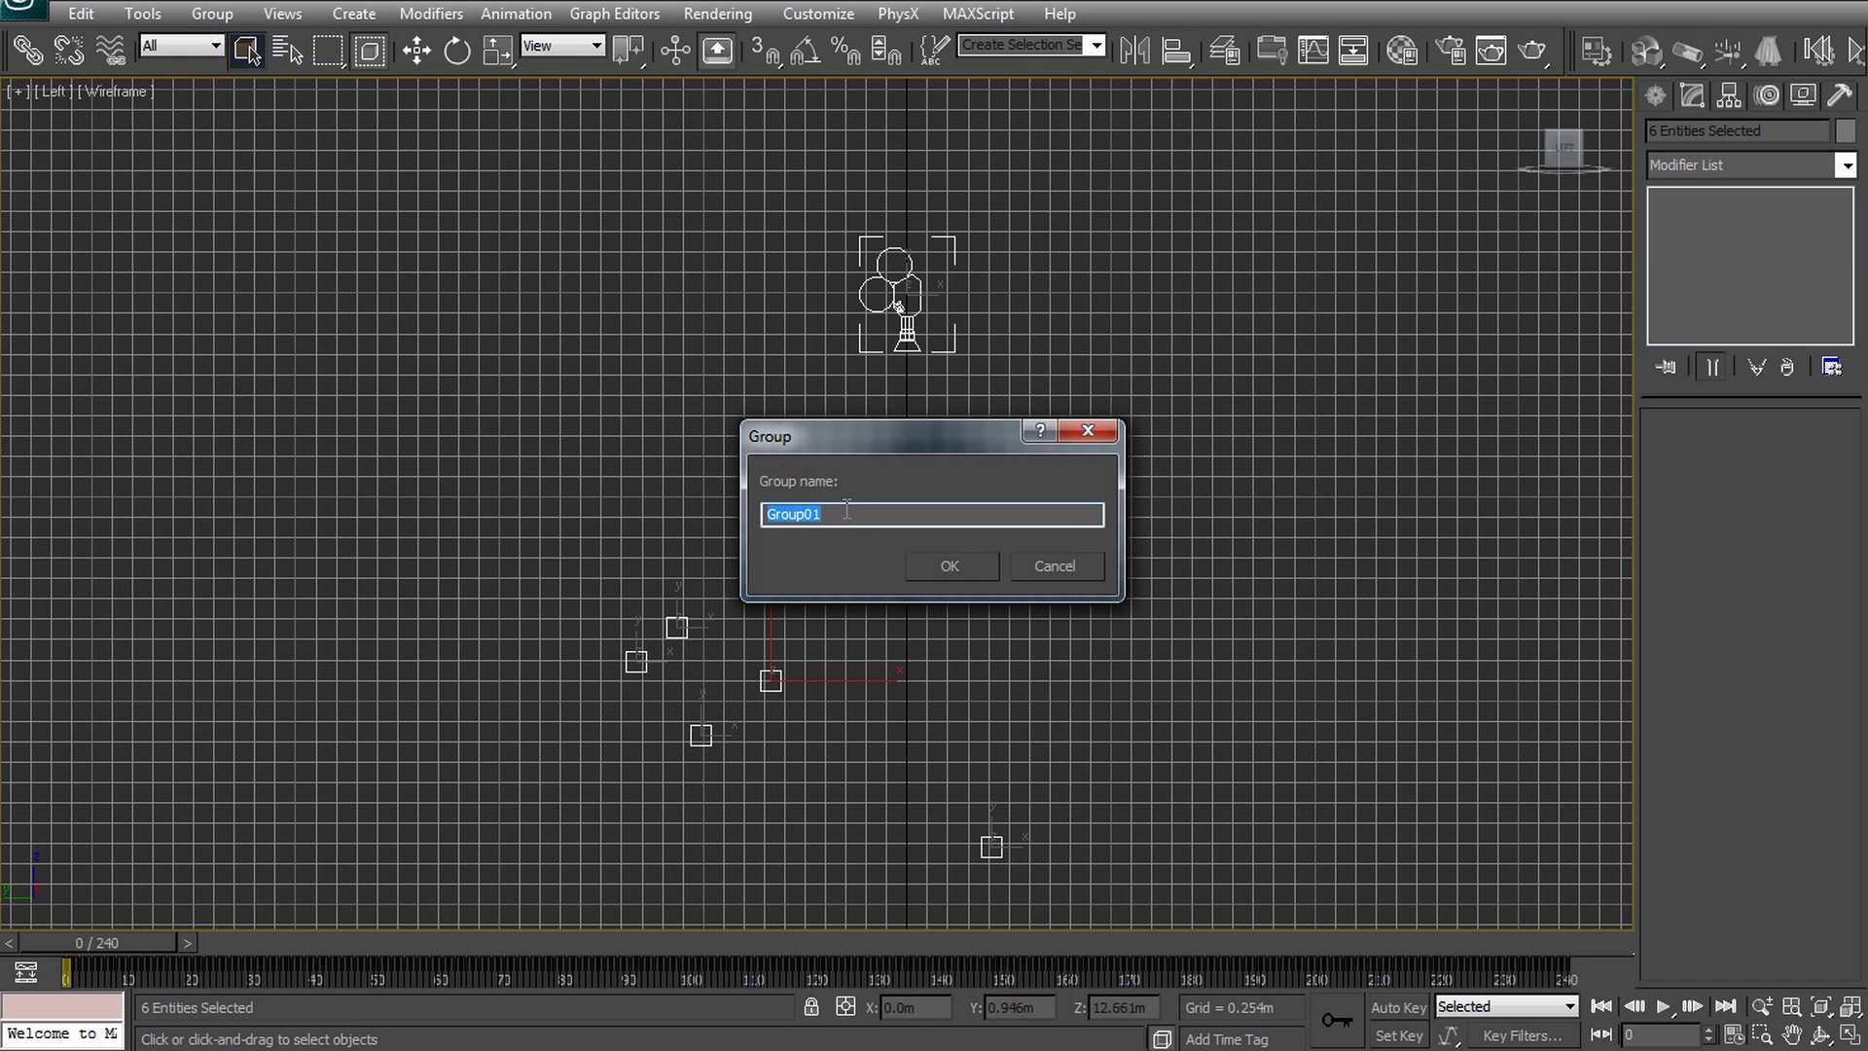
click(970, 574)
key(e)
click(806, 51)
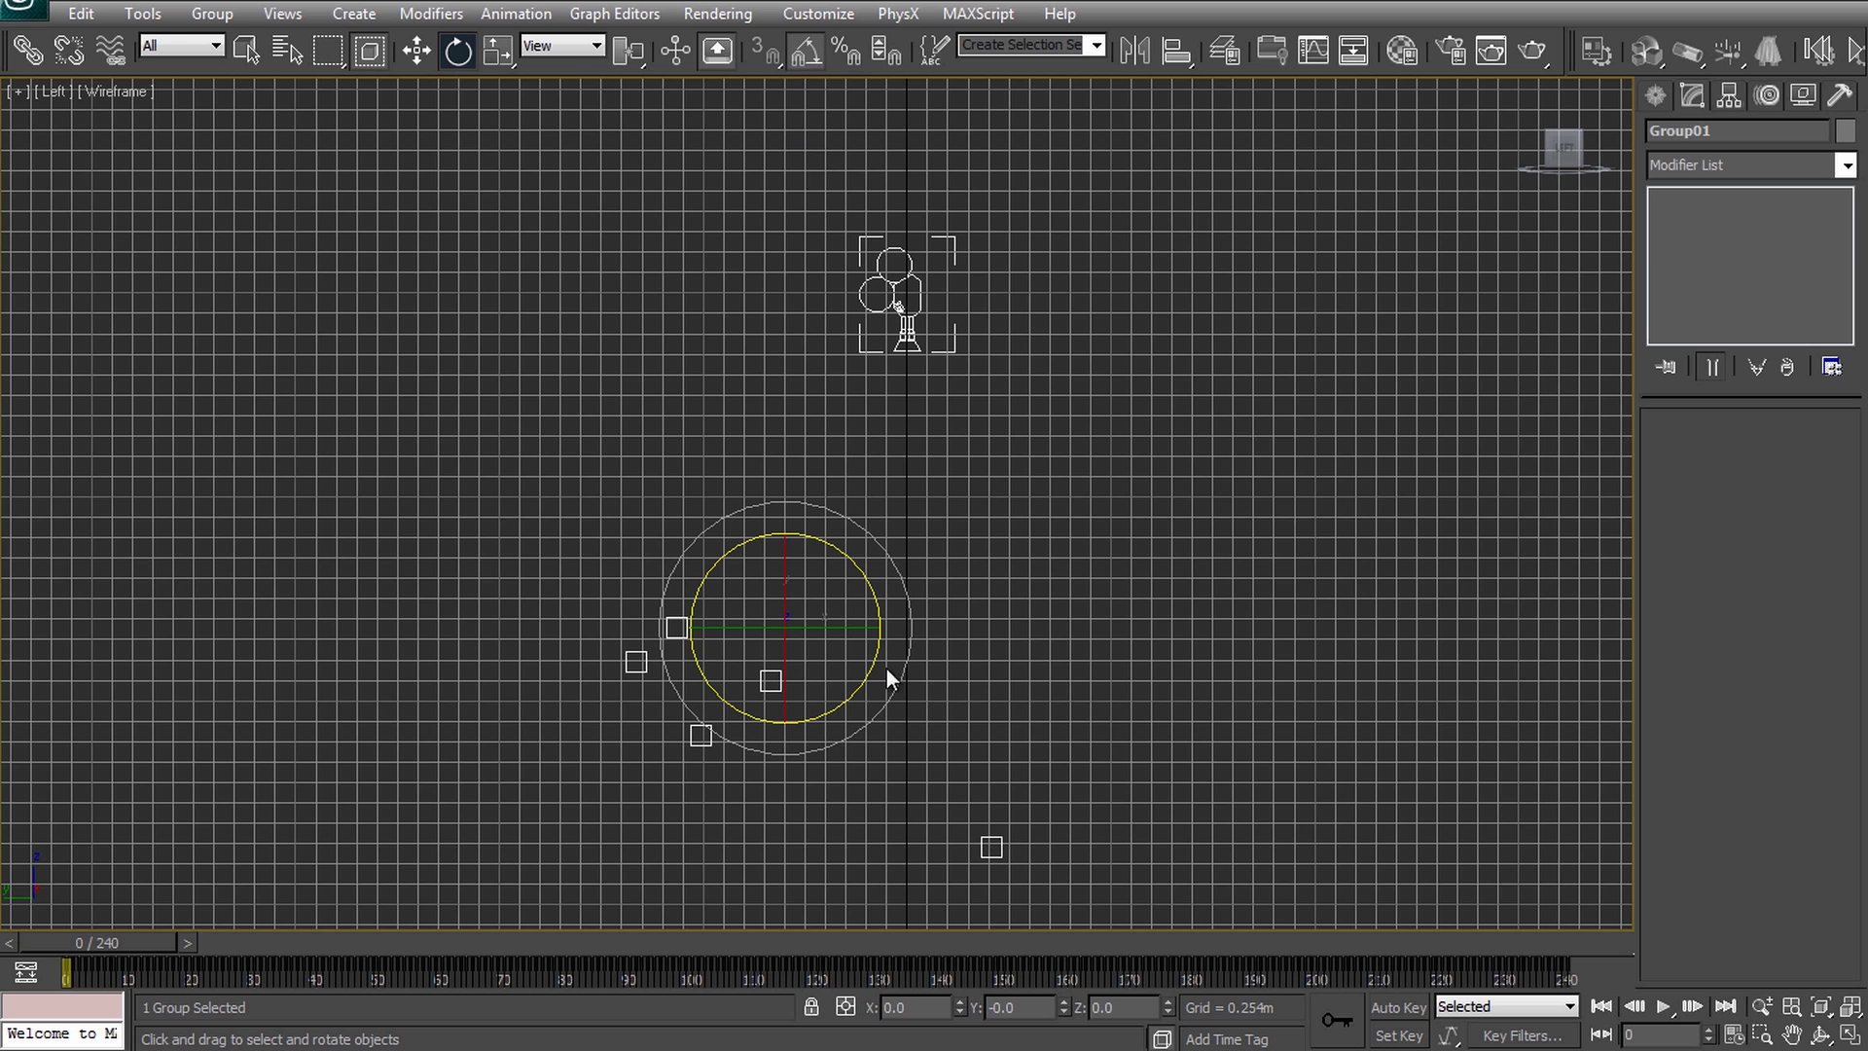
drag(867, 589, 916, 680)
Make the Perspective view look through the tracked camera and preview it to frame 170.
key(alt+w)
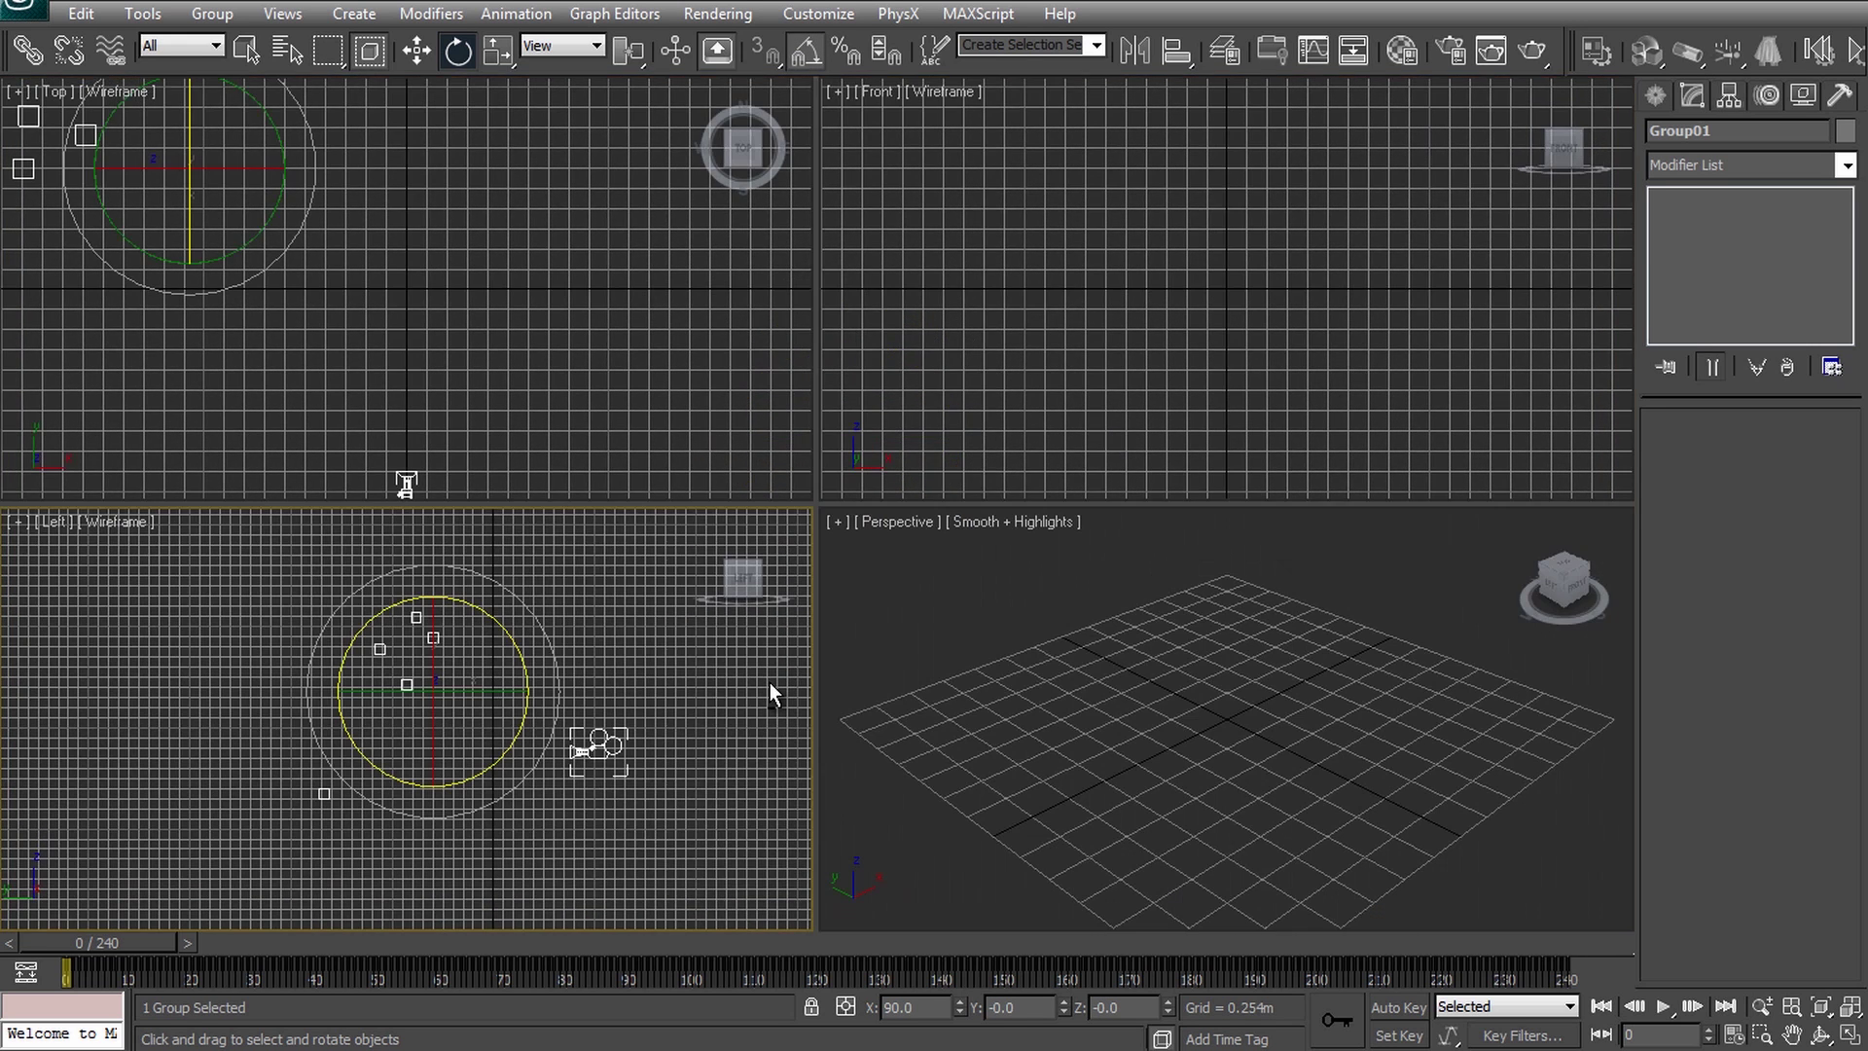
click(950, 602)
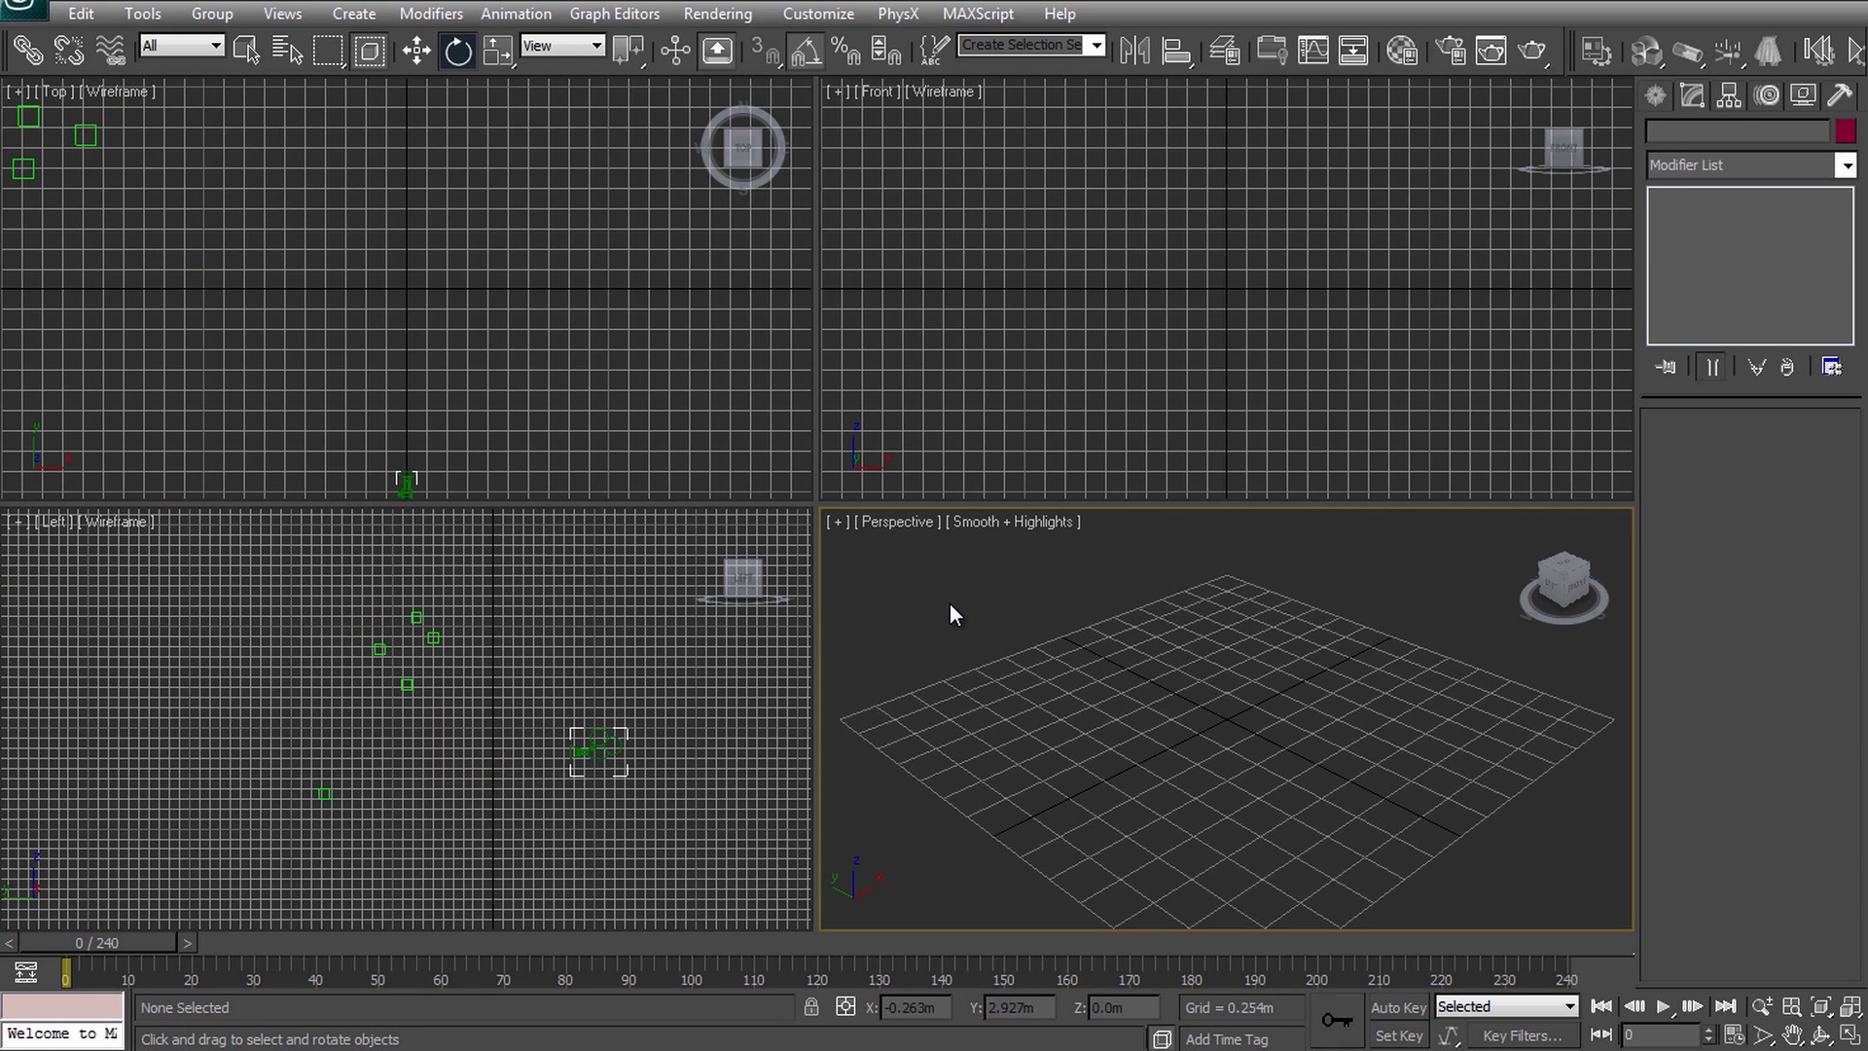
click(916, 523)
key(c)
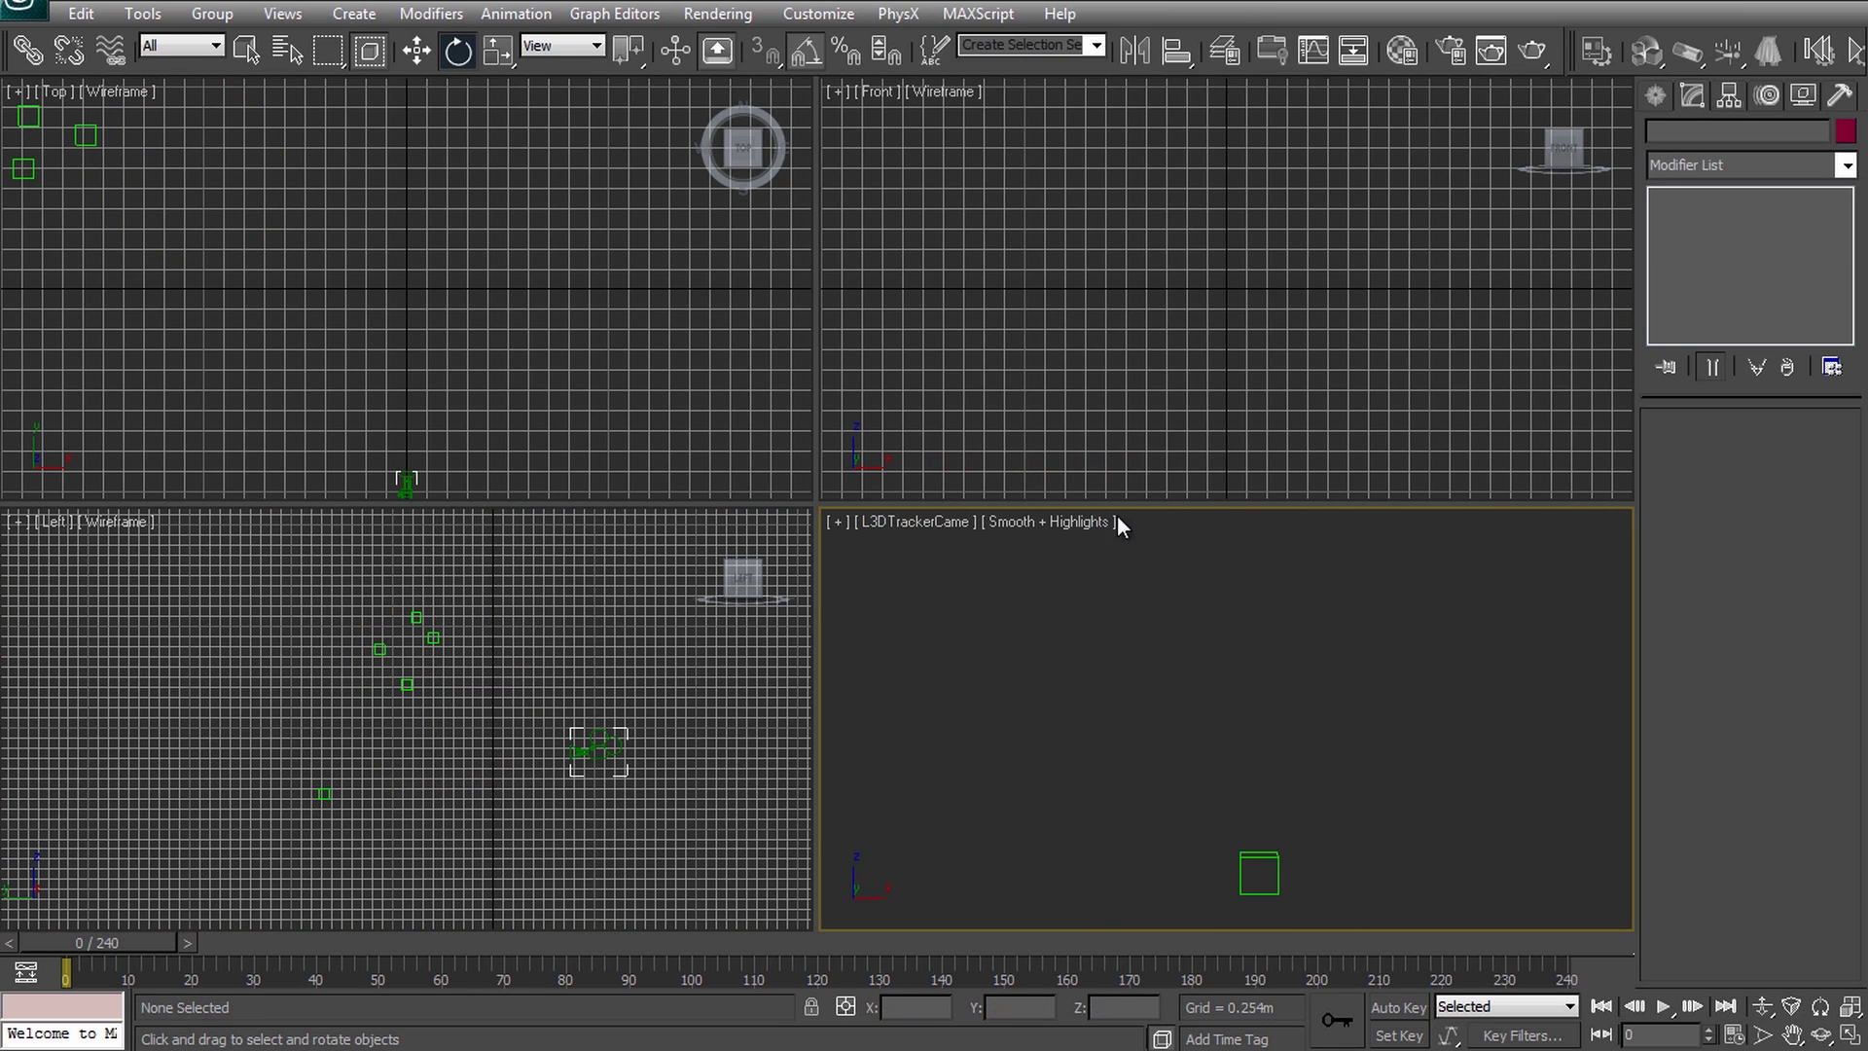
key(alt+w)
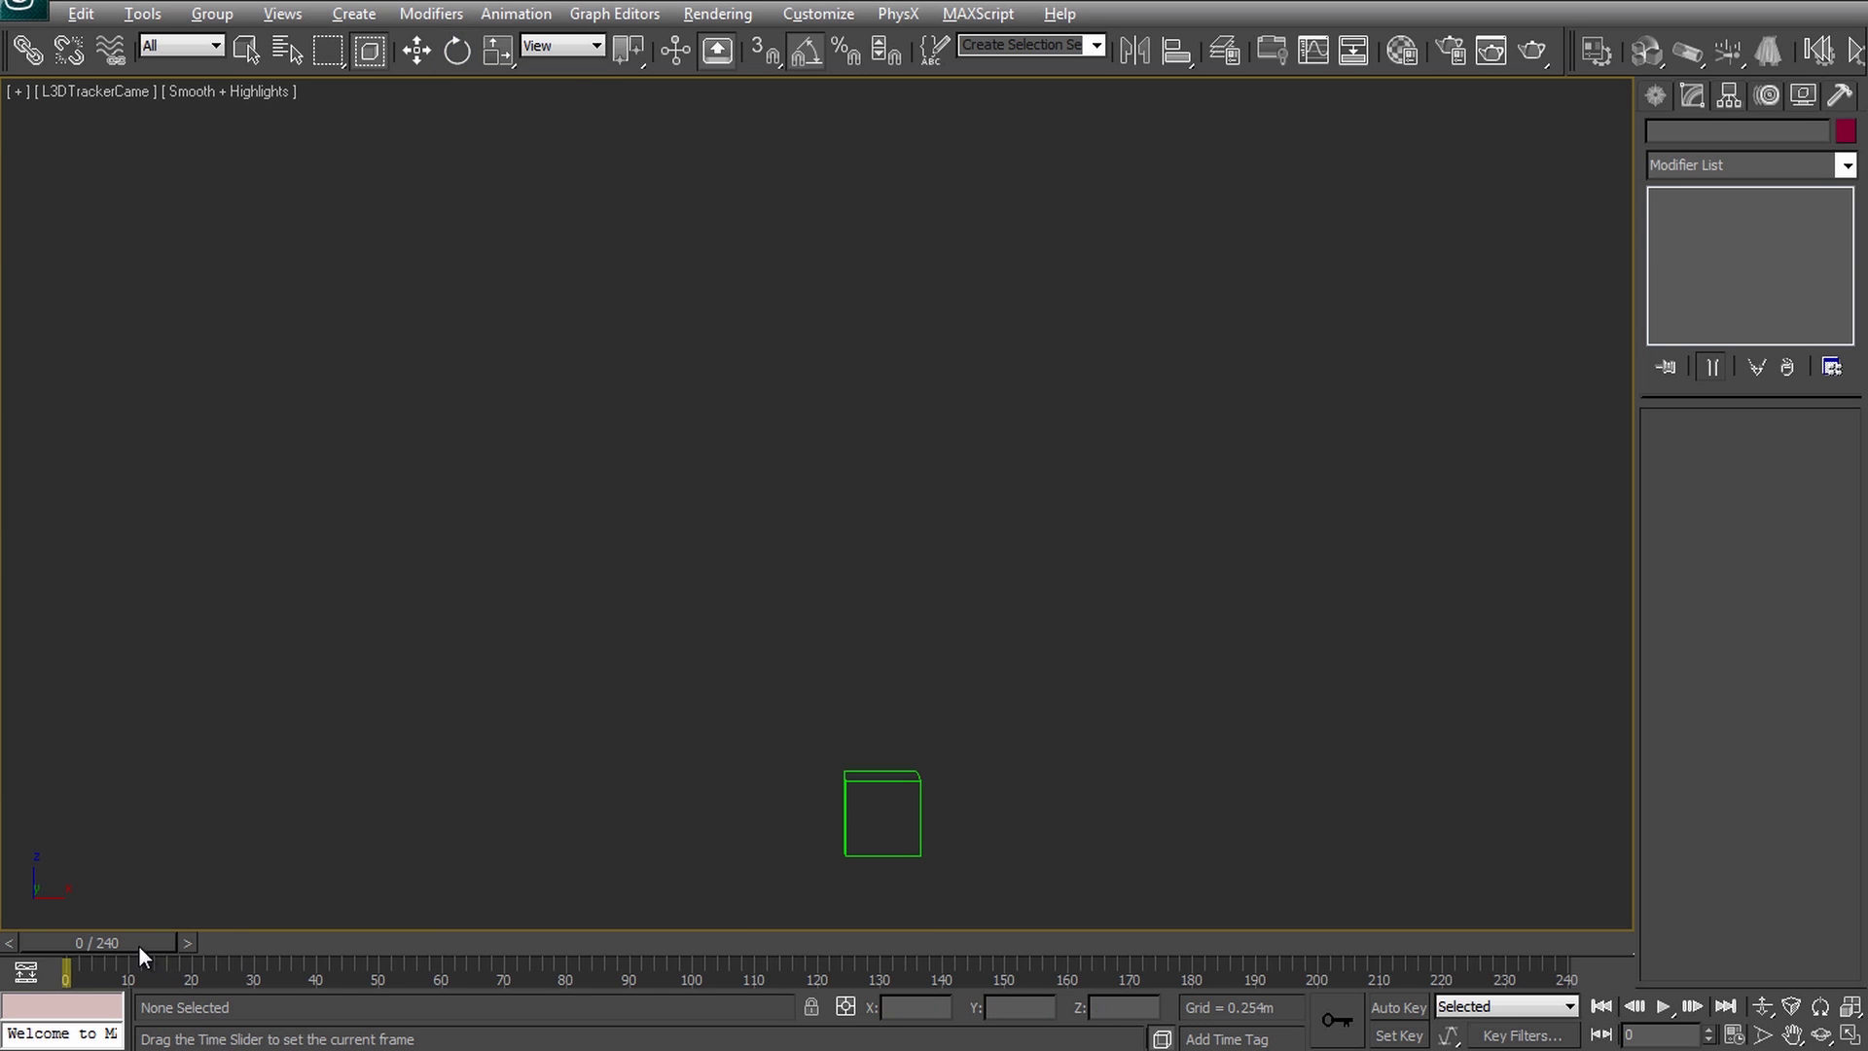
drag(138, 943, 1152, 977)
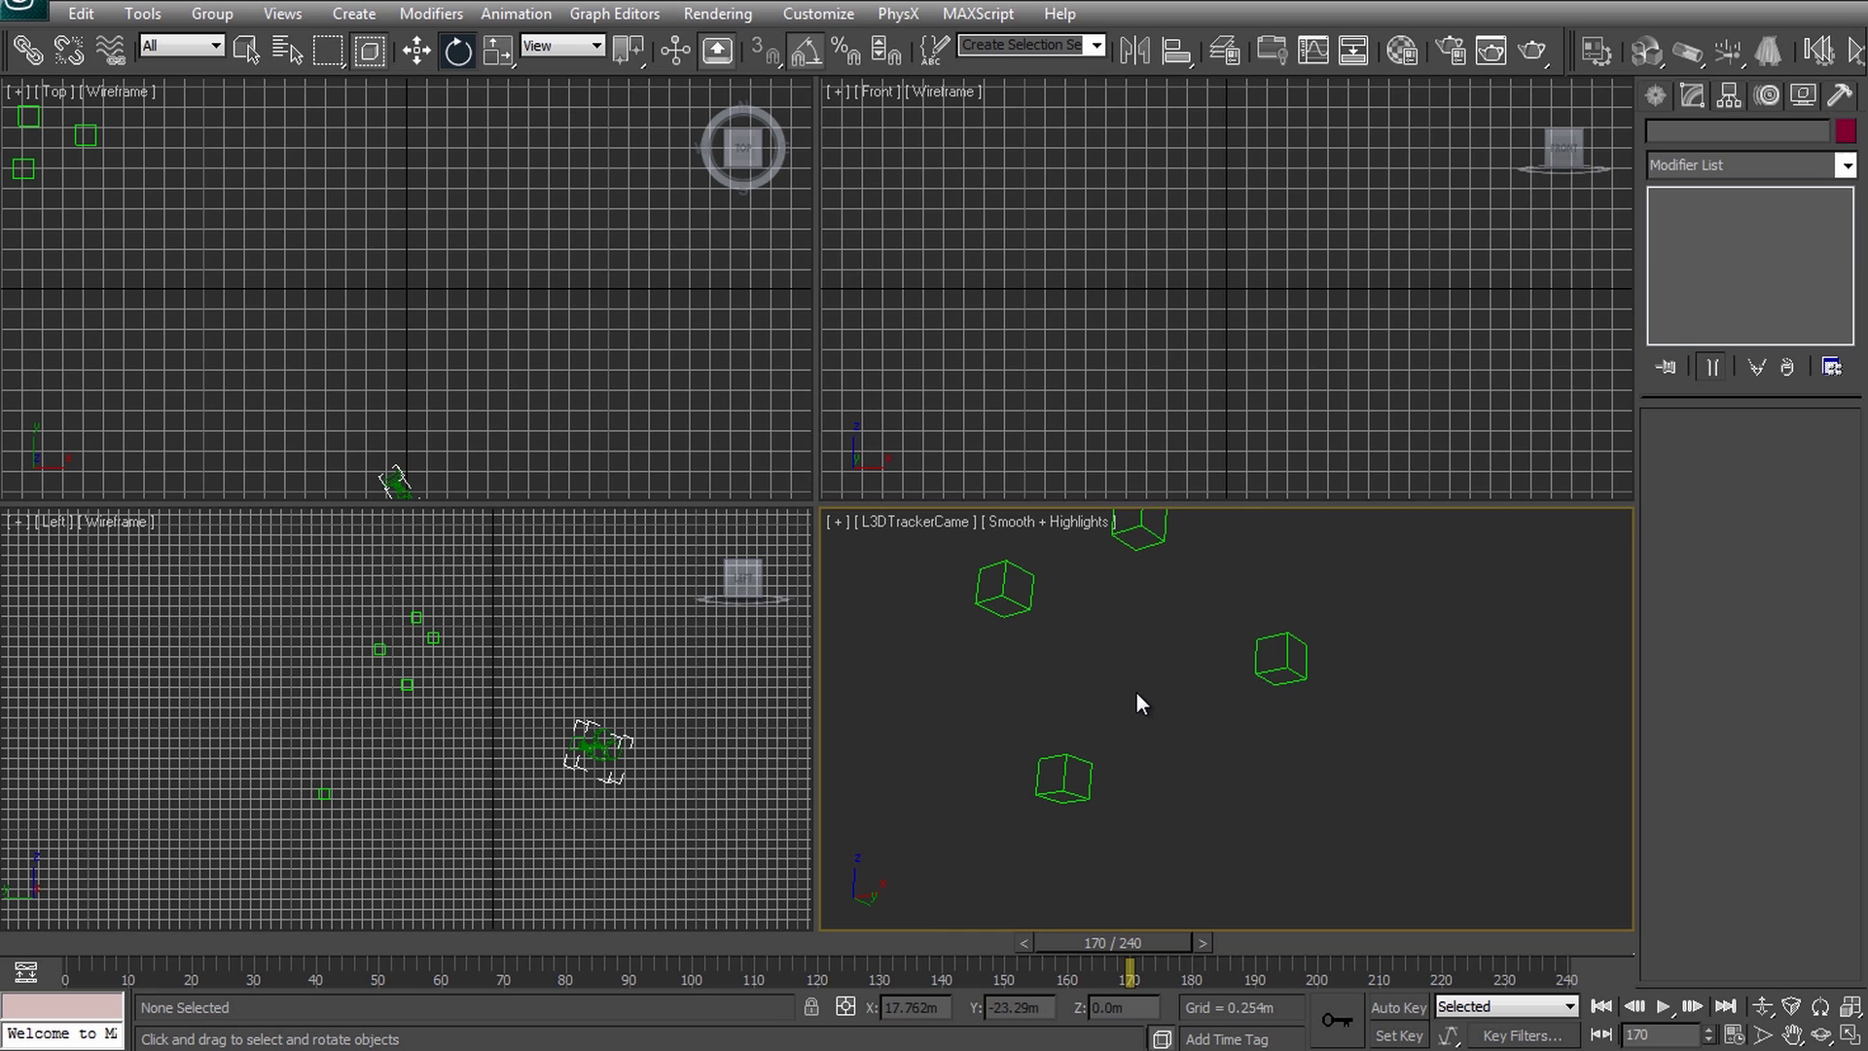
click(292, 17)
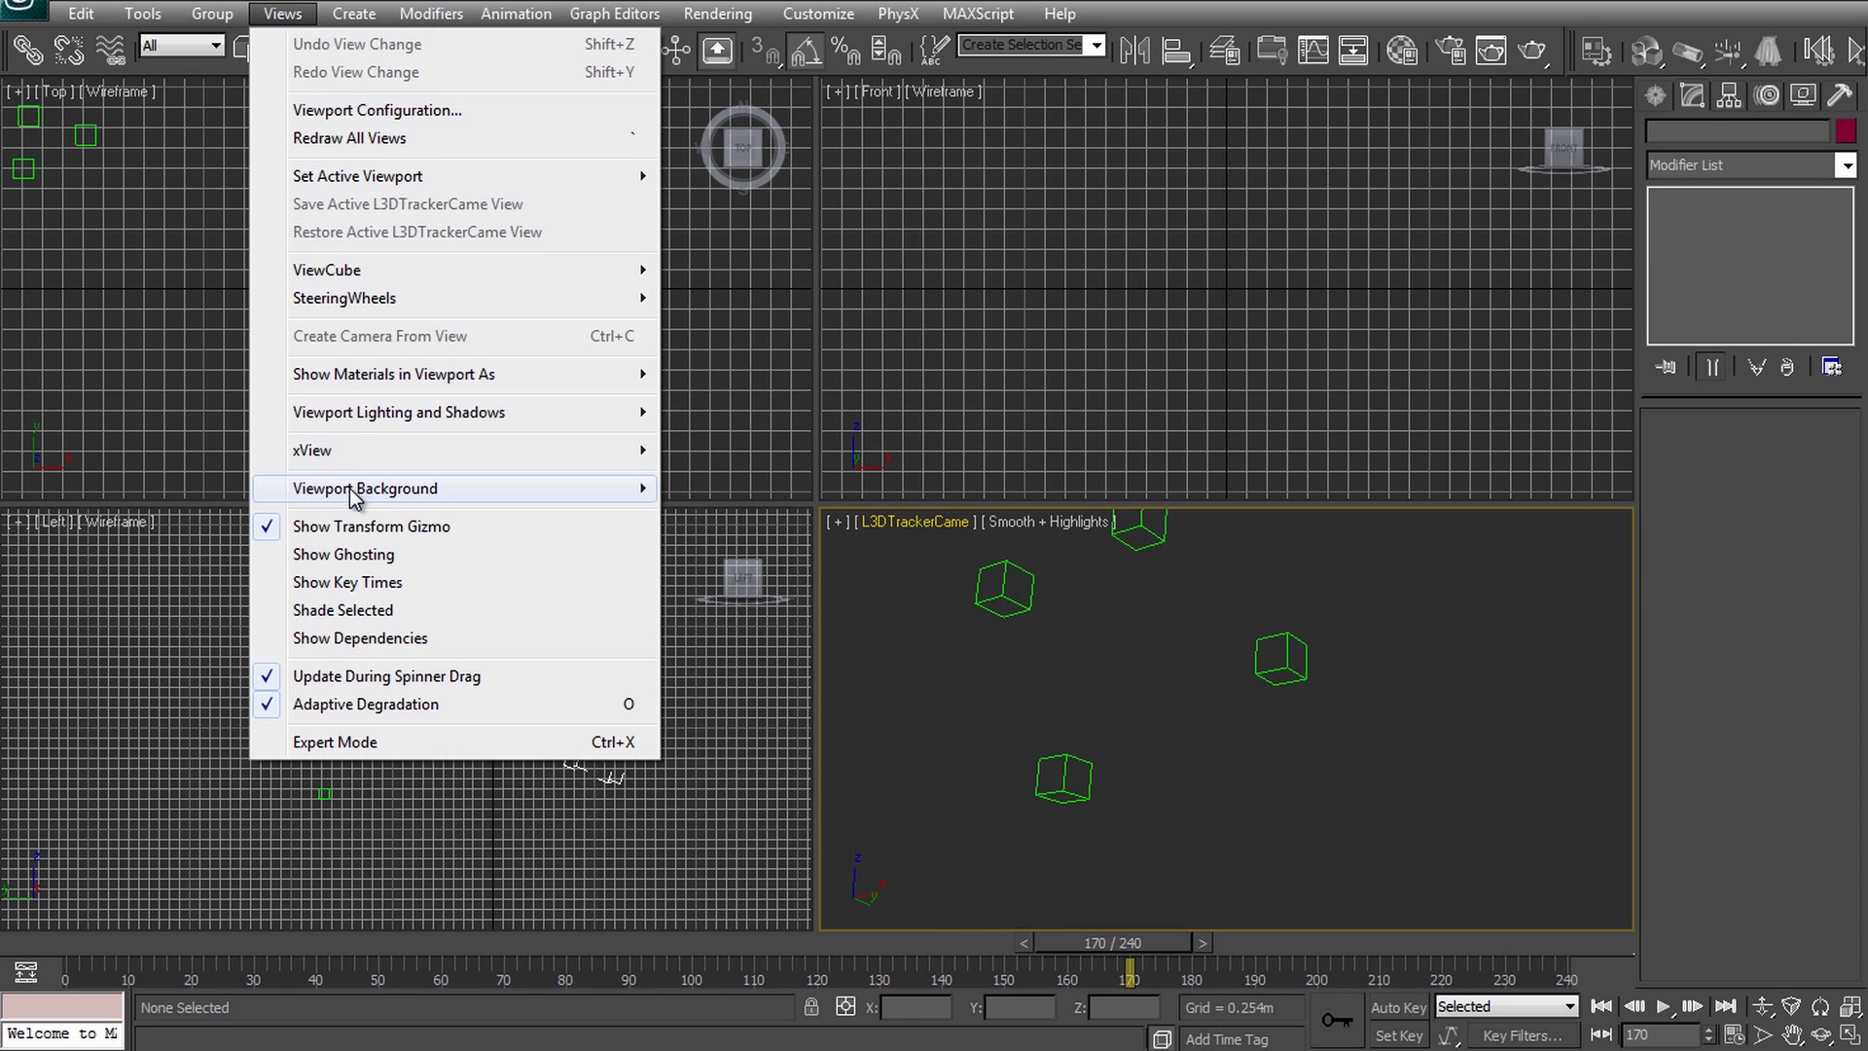
Browse to the Part 4 UFO footage folder and pick UFO_00431.jpg as the background.
mouse_move(350, 488)
click(758, 526)
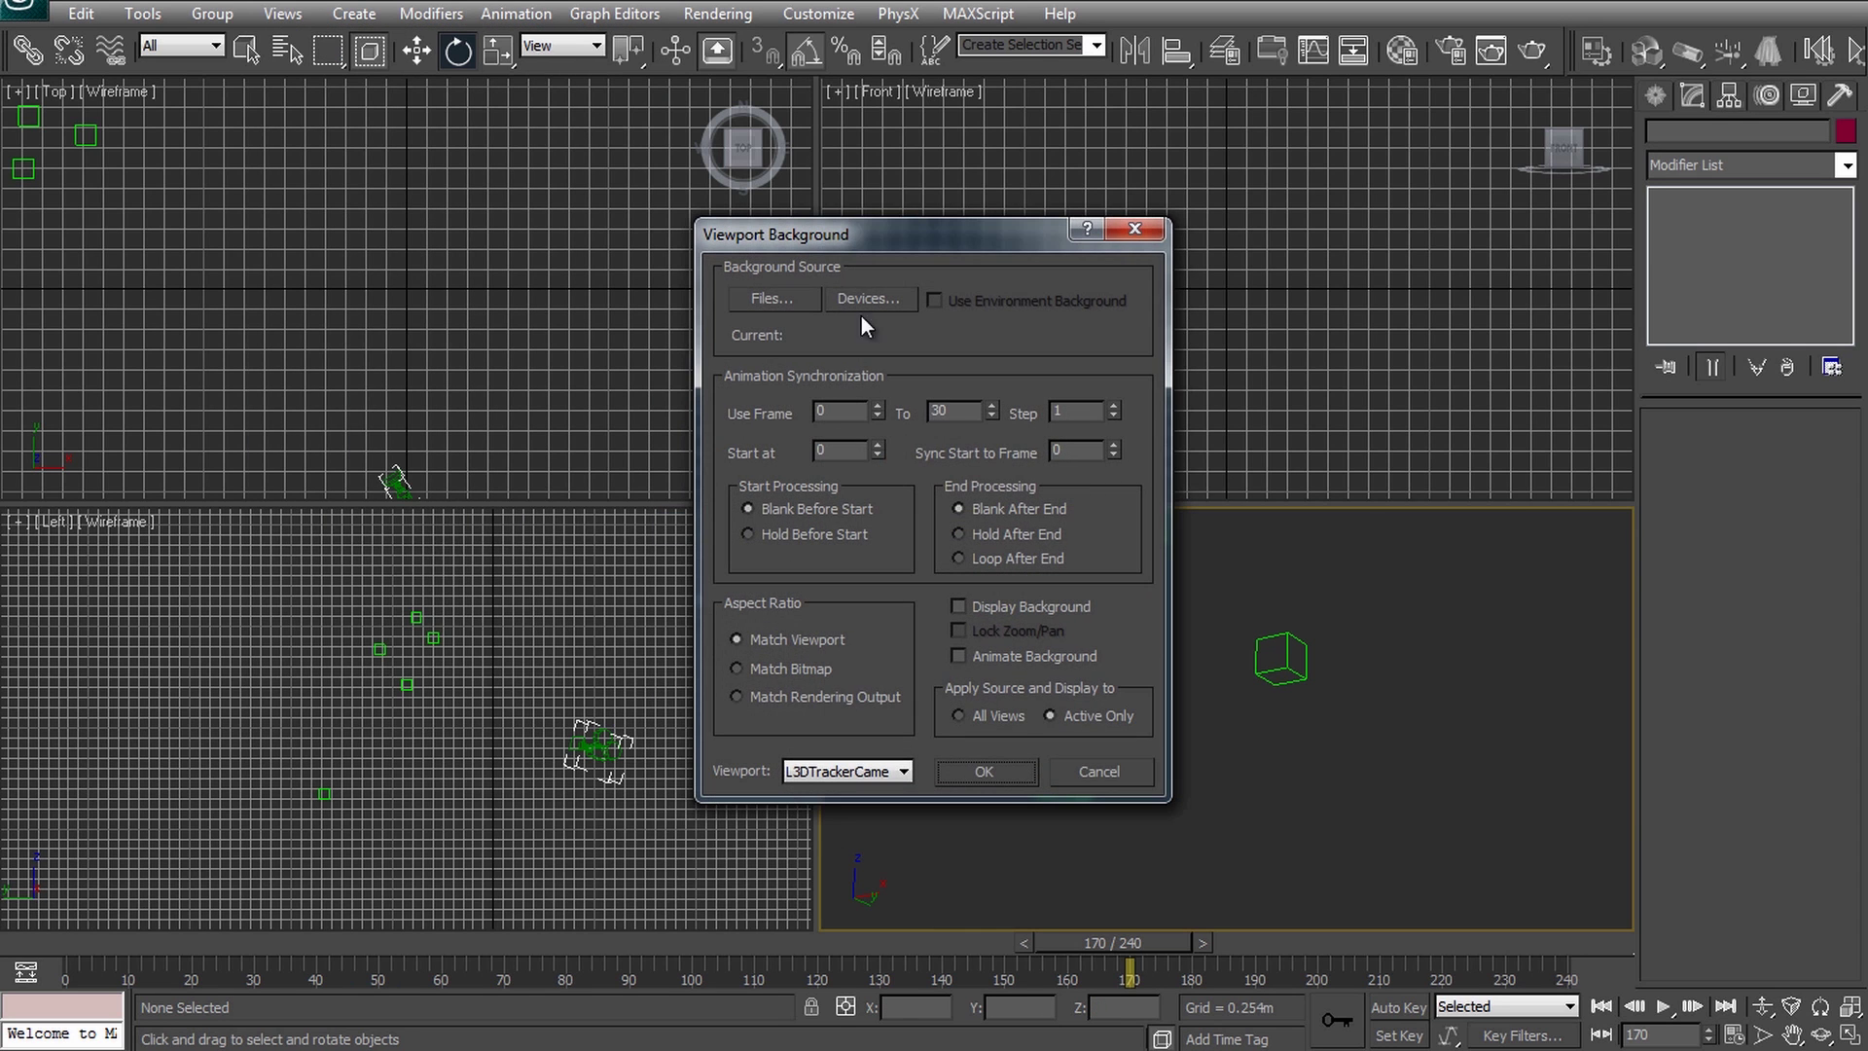
click(761, 303)
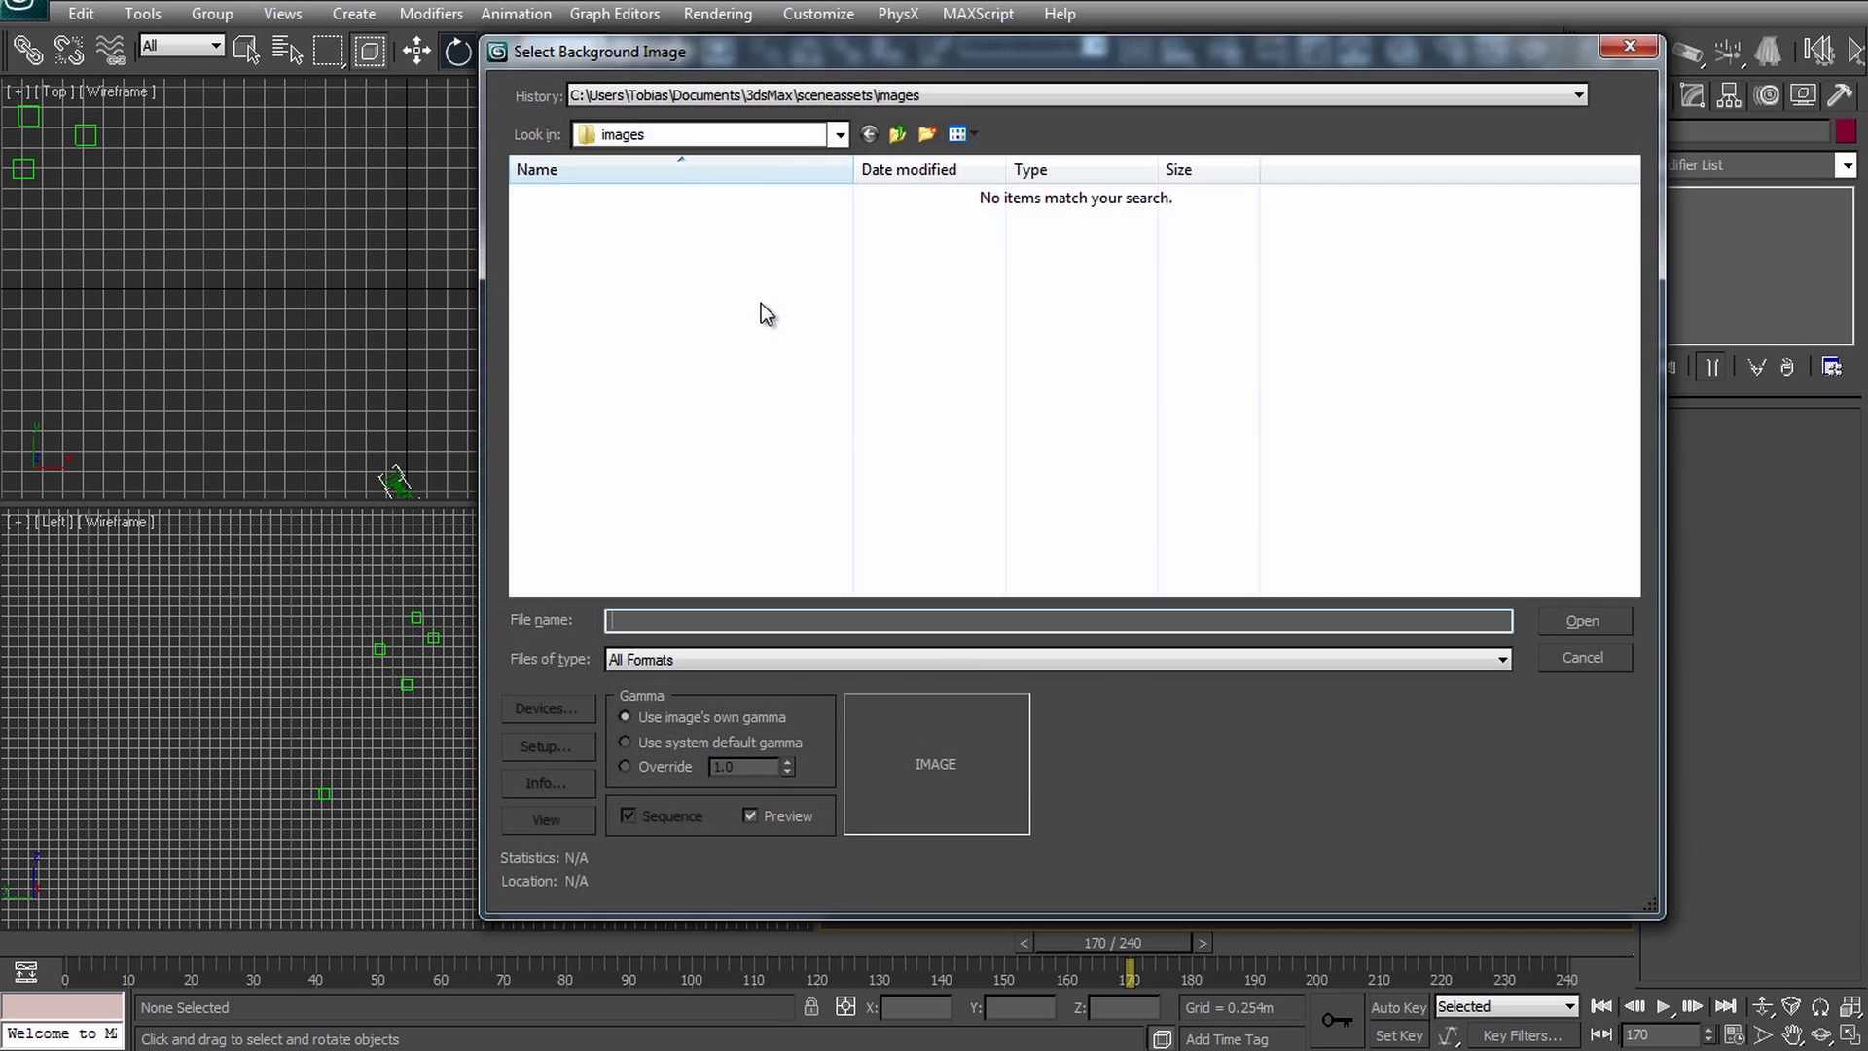
double_click(600, 290)
double_click(608, 223)
double_click(596, 255)
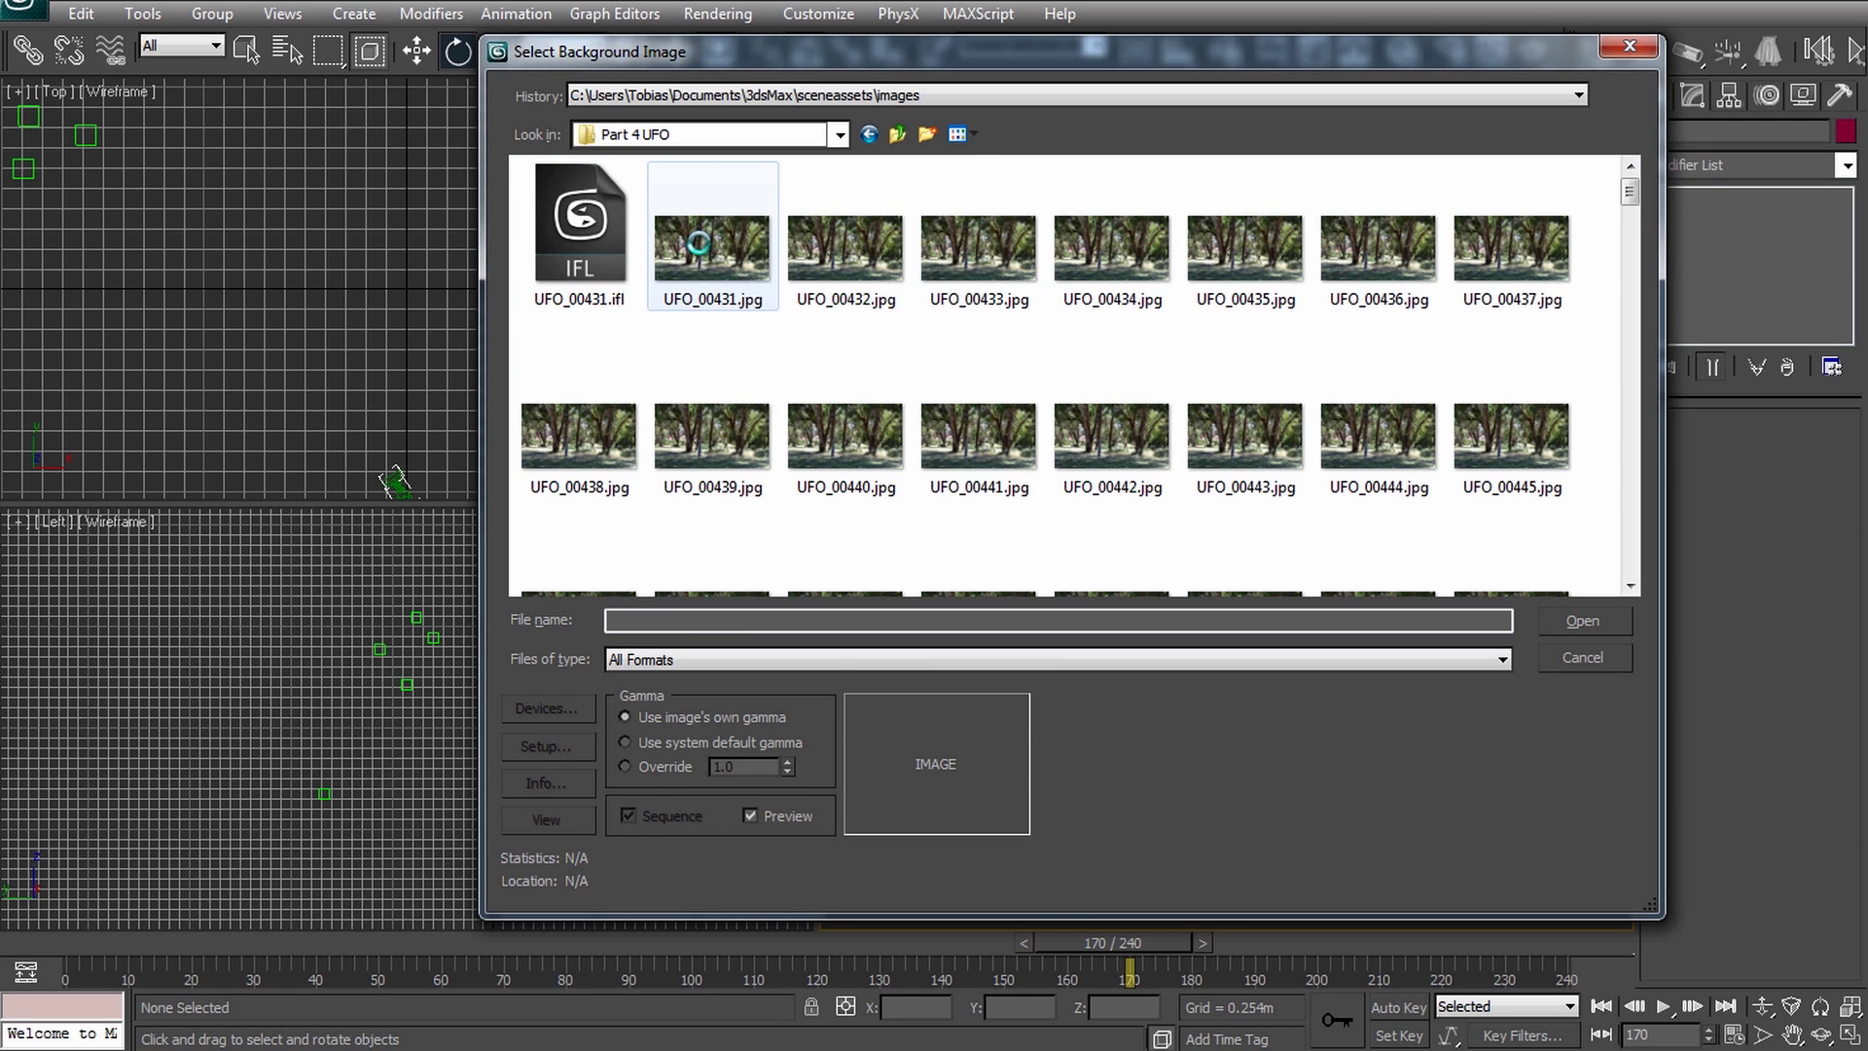
click(711, 243)
drag(1627, 186, 720, 249)
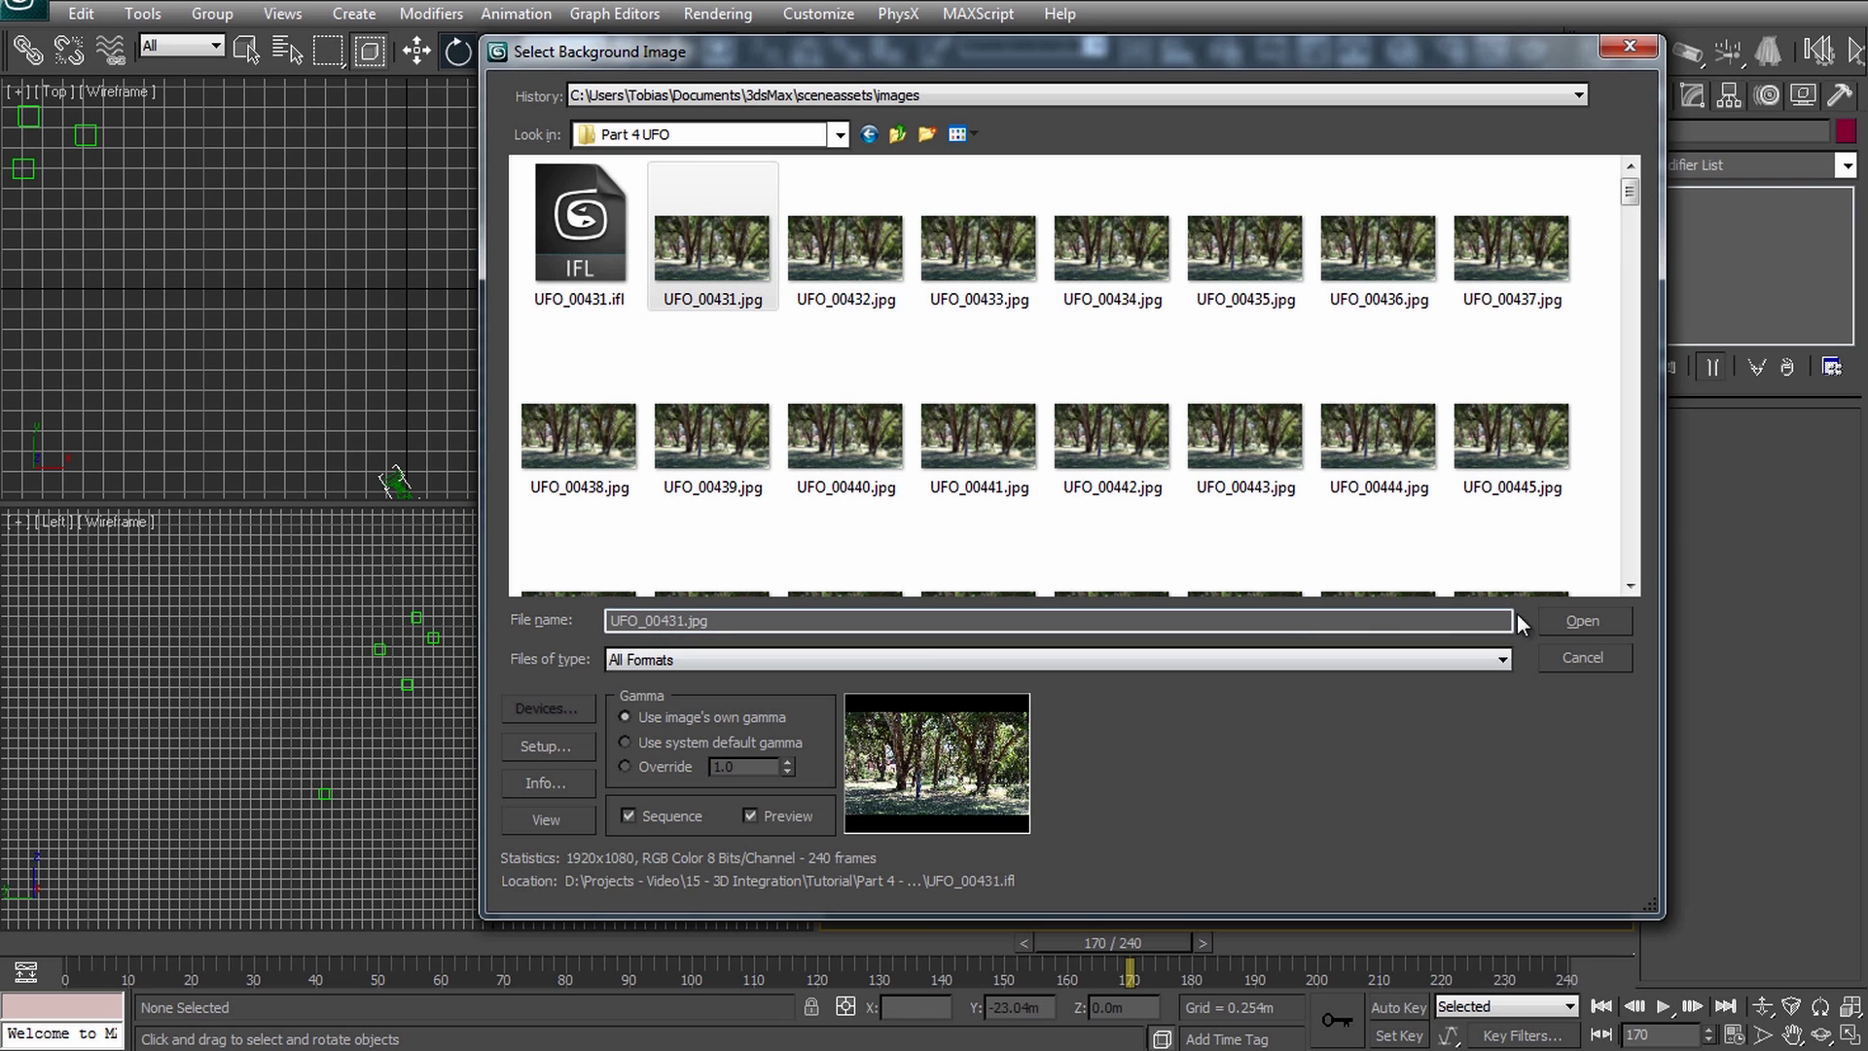
Load it as an image sequence of frames 0–239 with Animate Background on and apply.
click(1578, 623)
drag(1079, 354, 1053, 341)
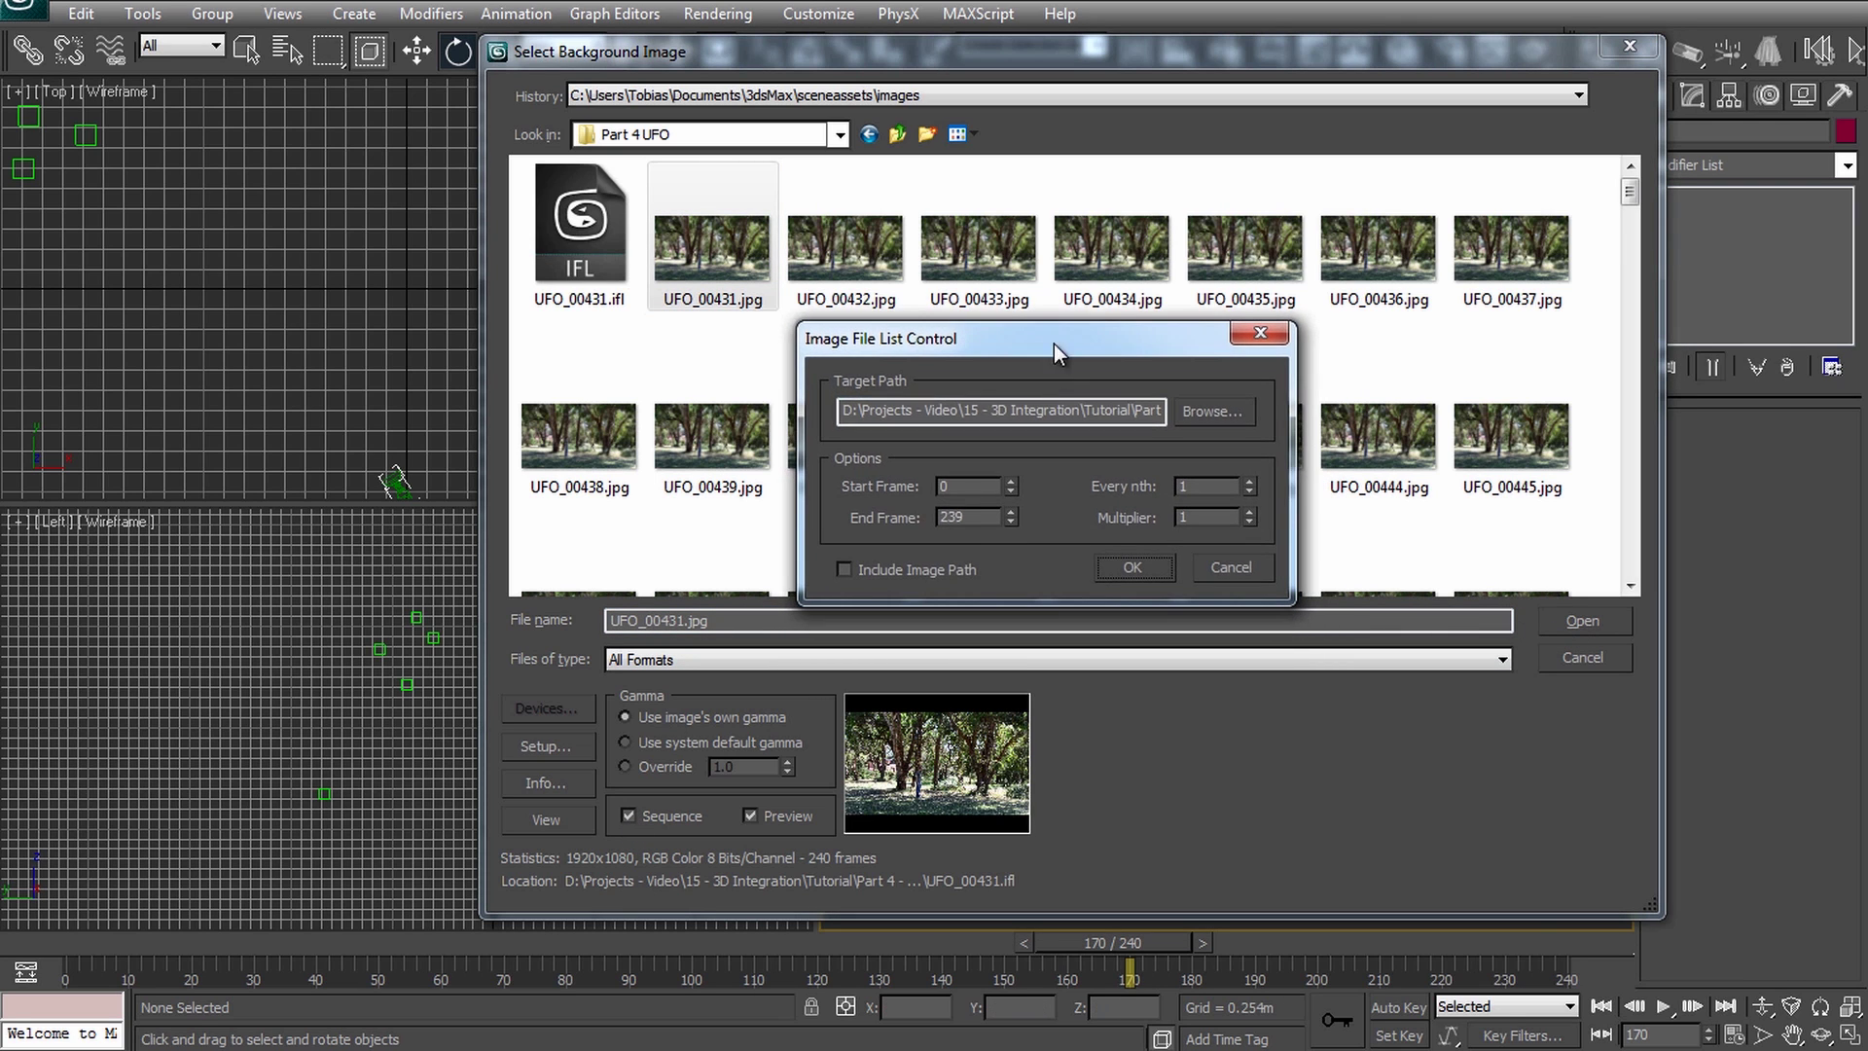
double_click(953, 517)
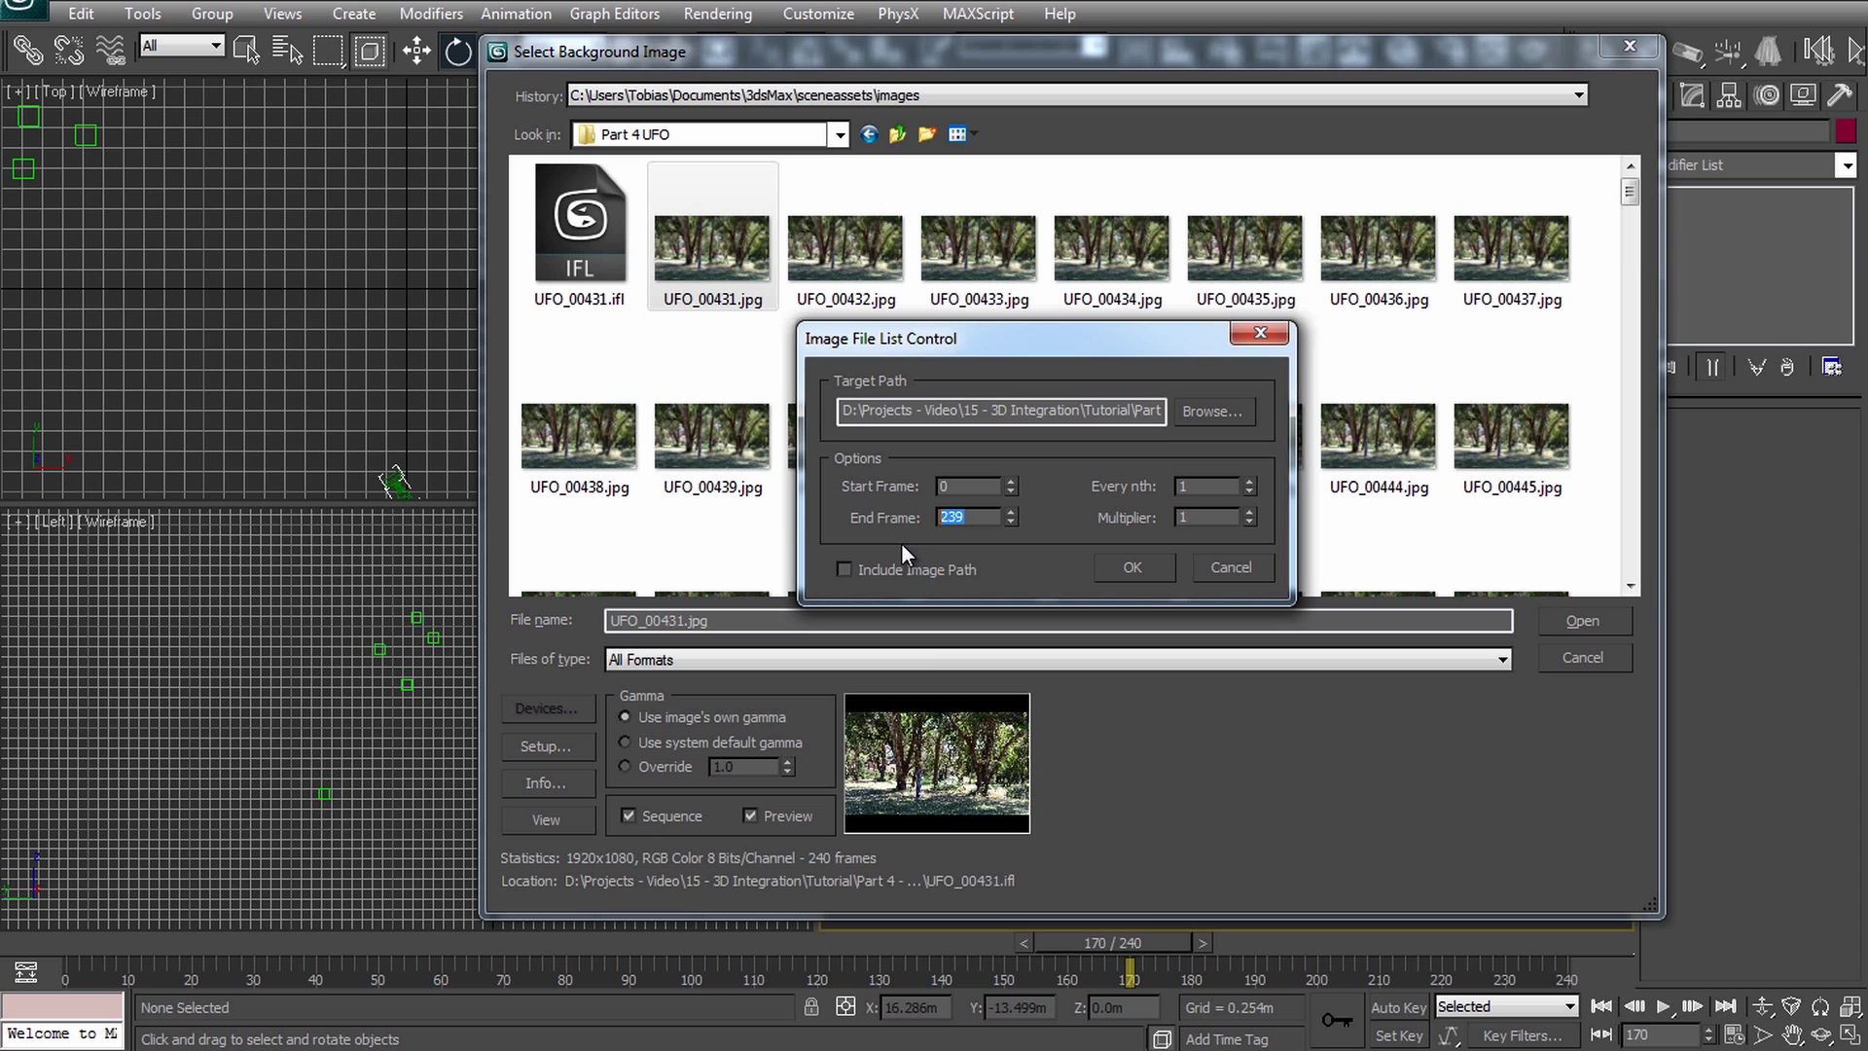
click(1131, 569)
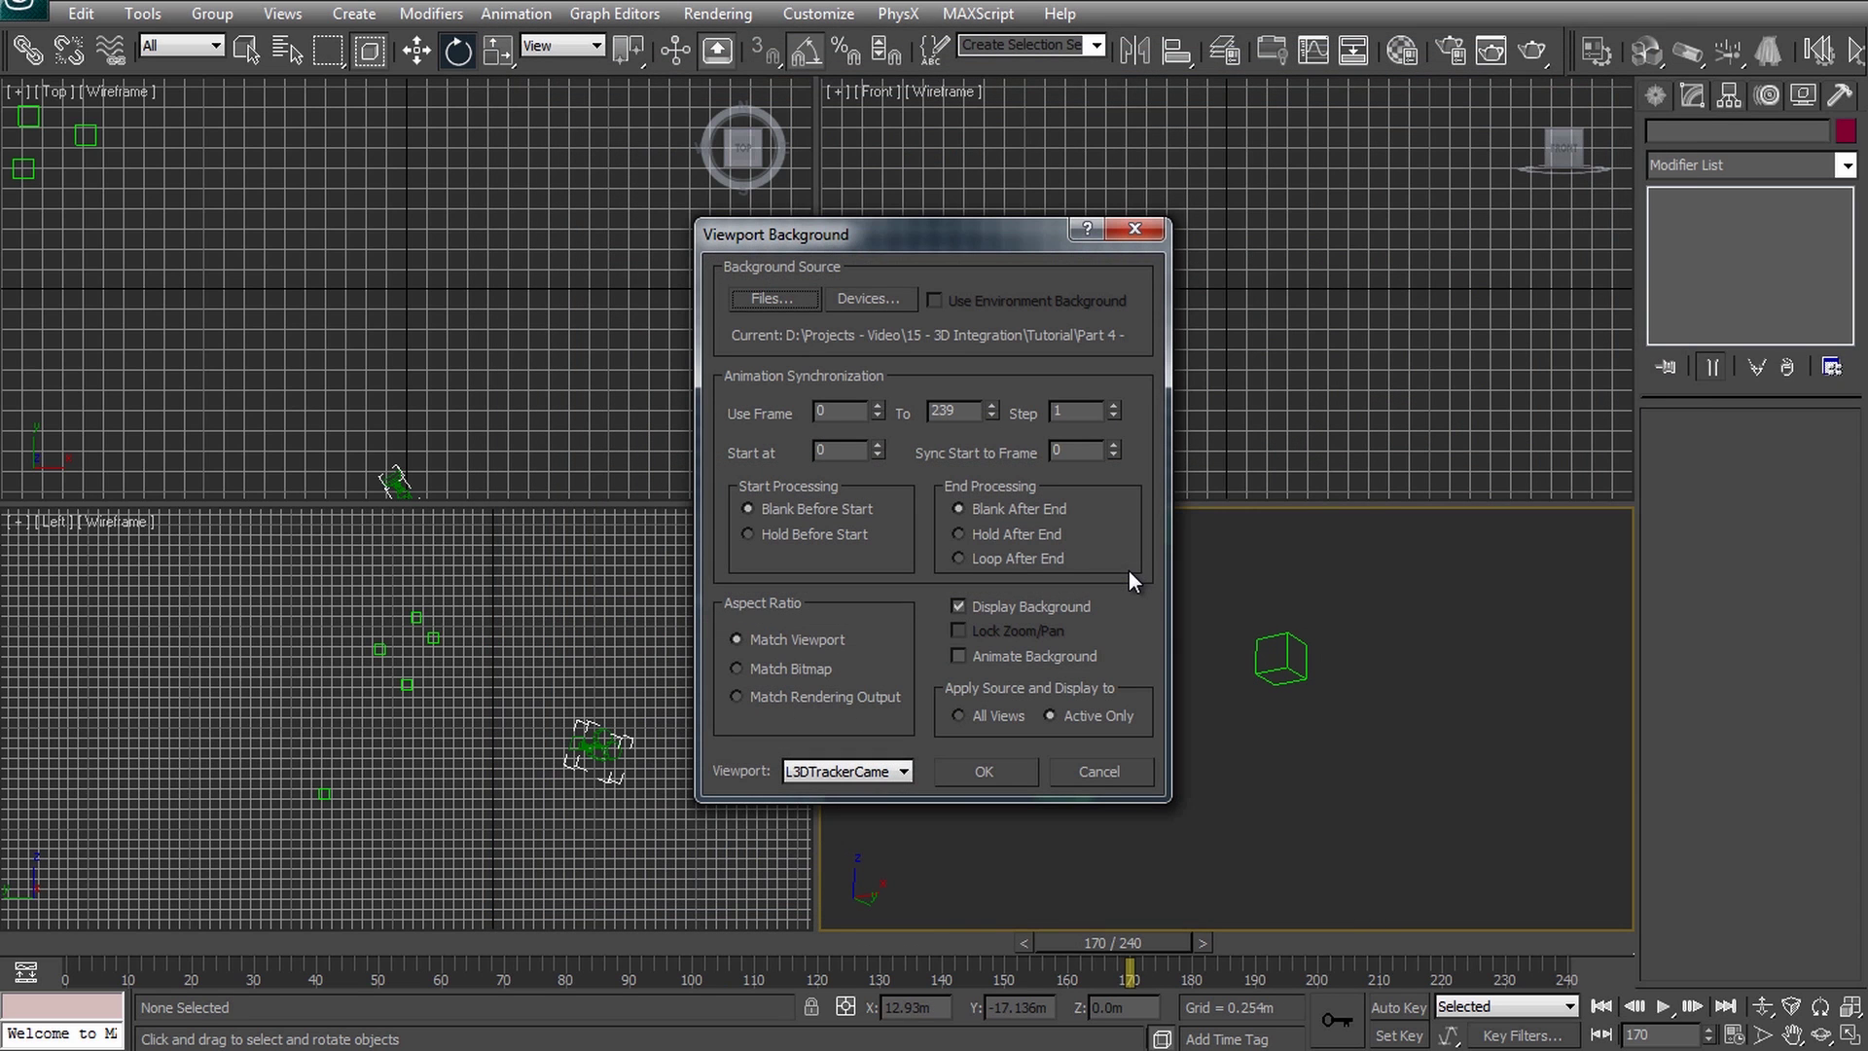
click(959, 656)
click(975, 769)
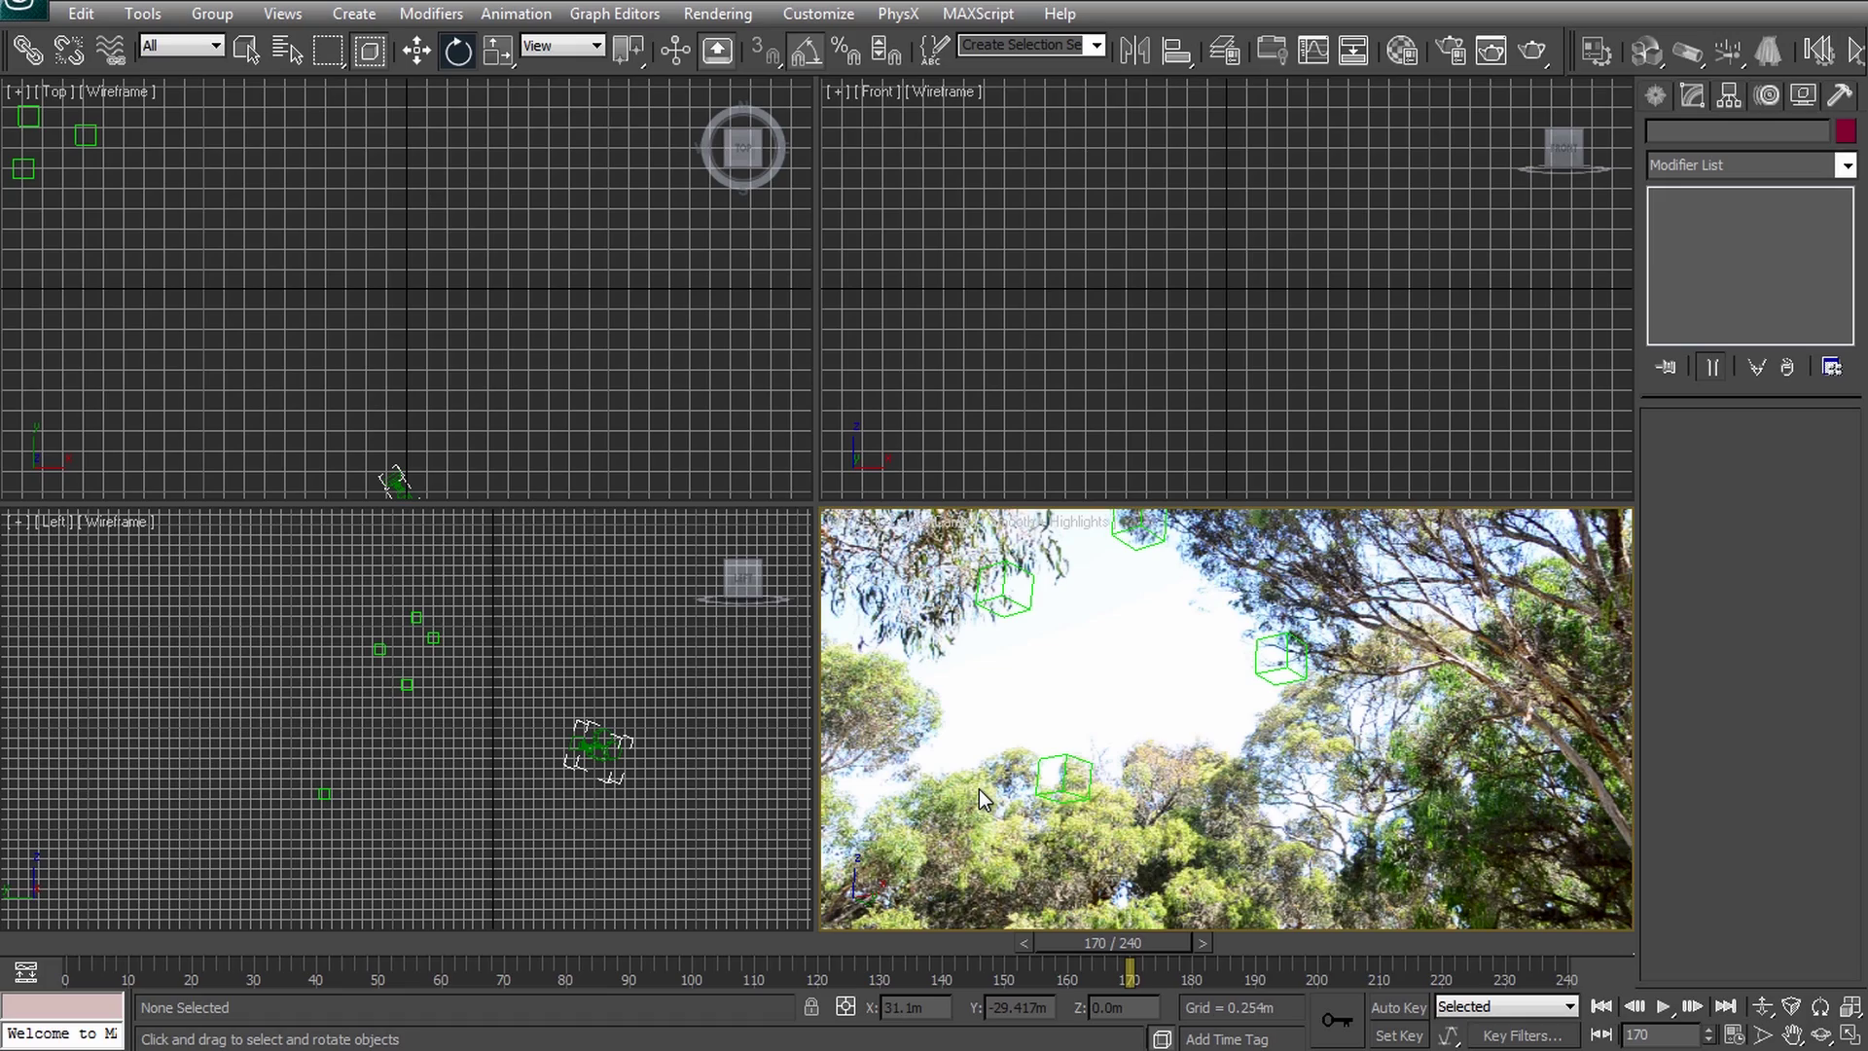
Scrub the maximized camera view back and forth through the footage, then restore four views.
key(alt+w)
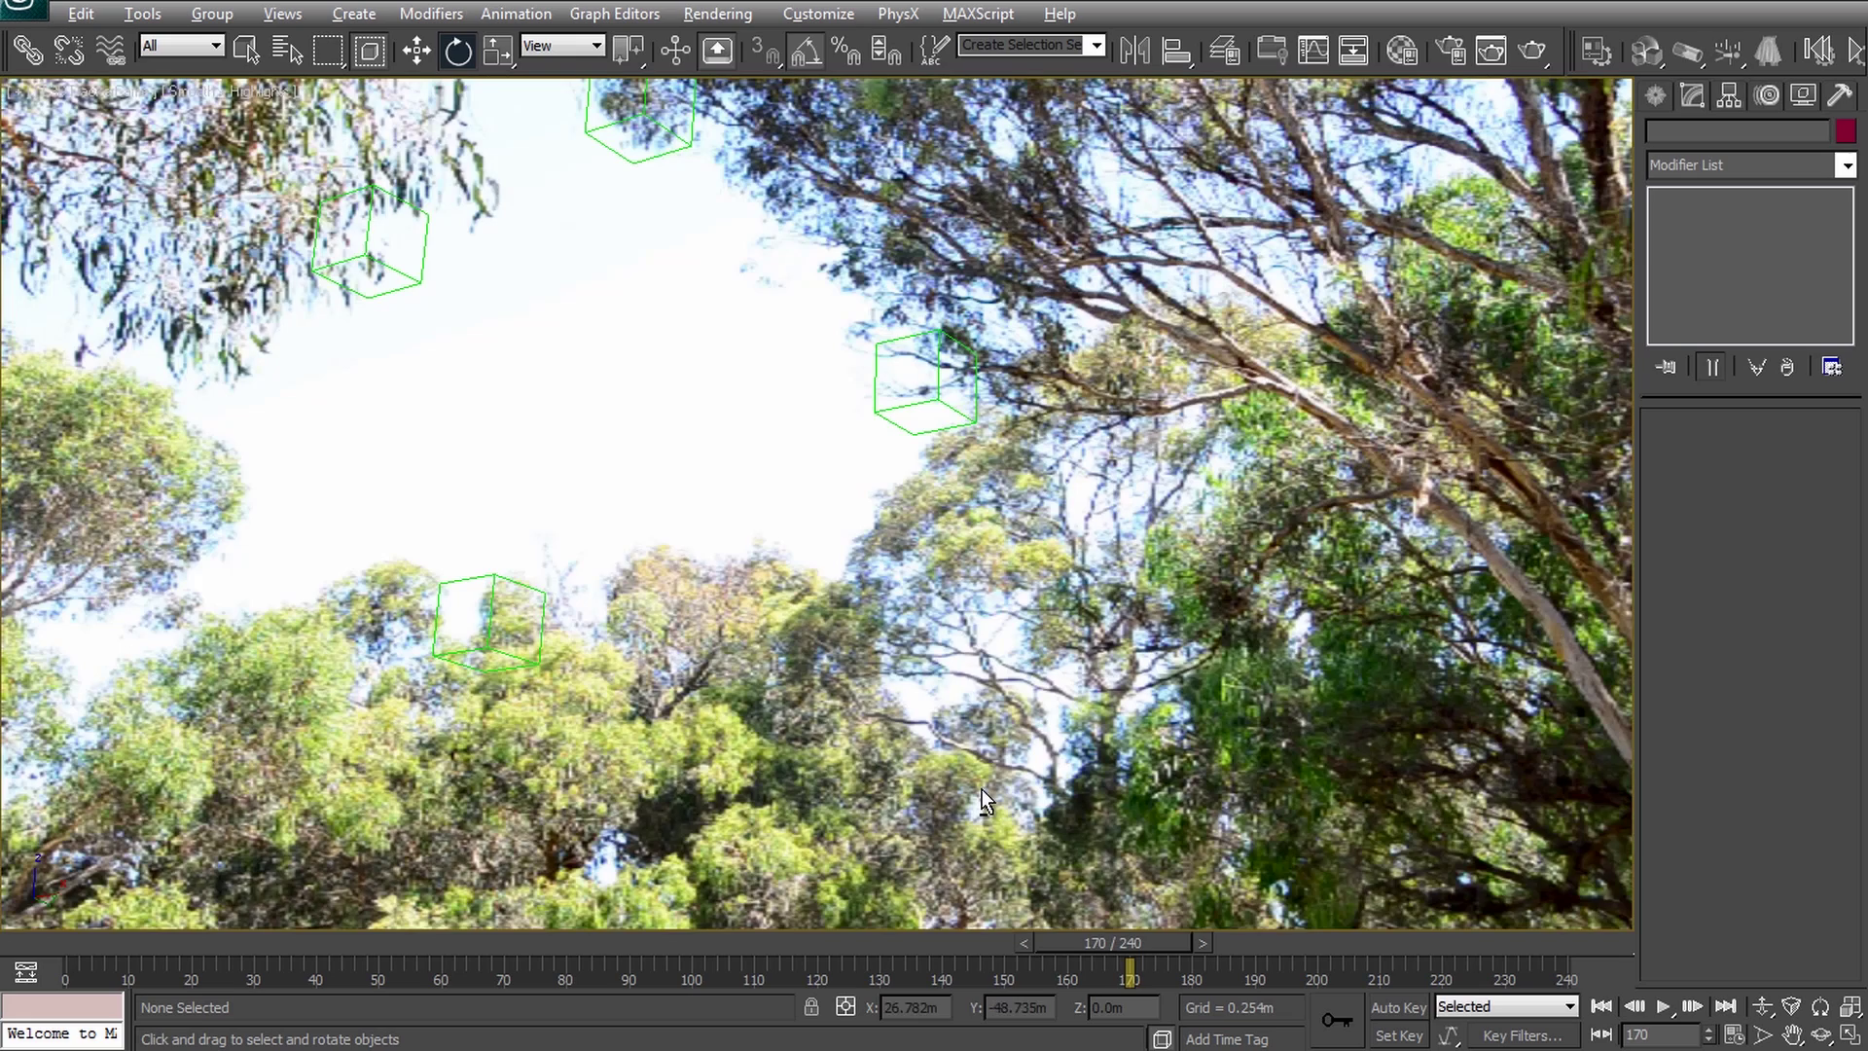
drag(1099, 937, 154, 948)
key(e)
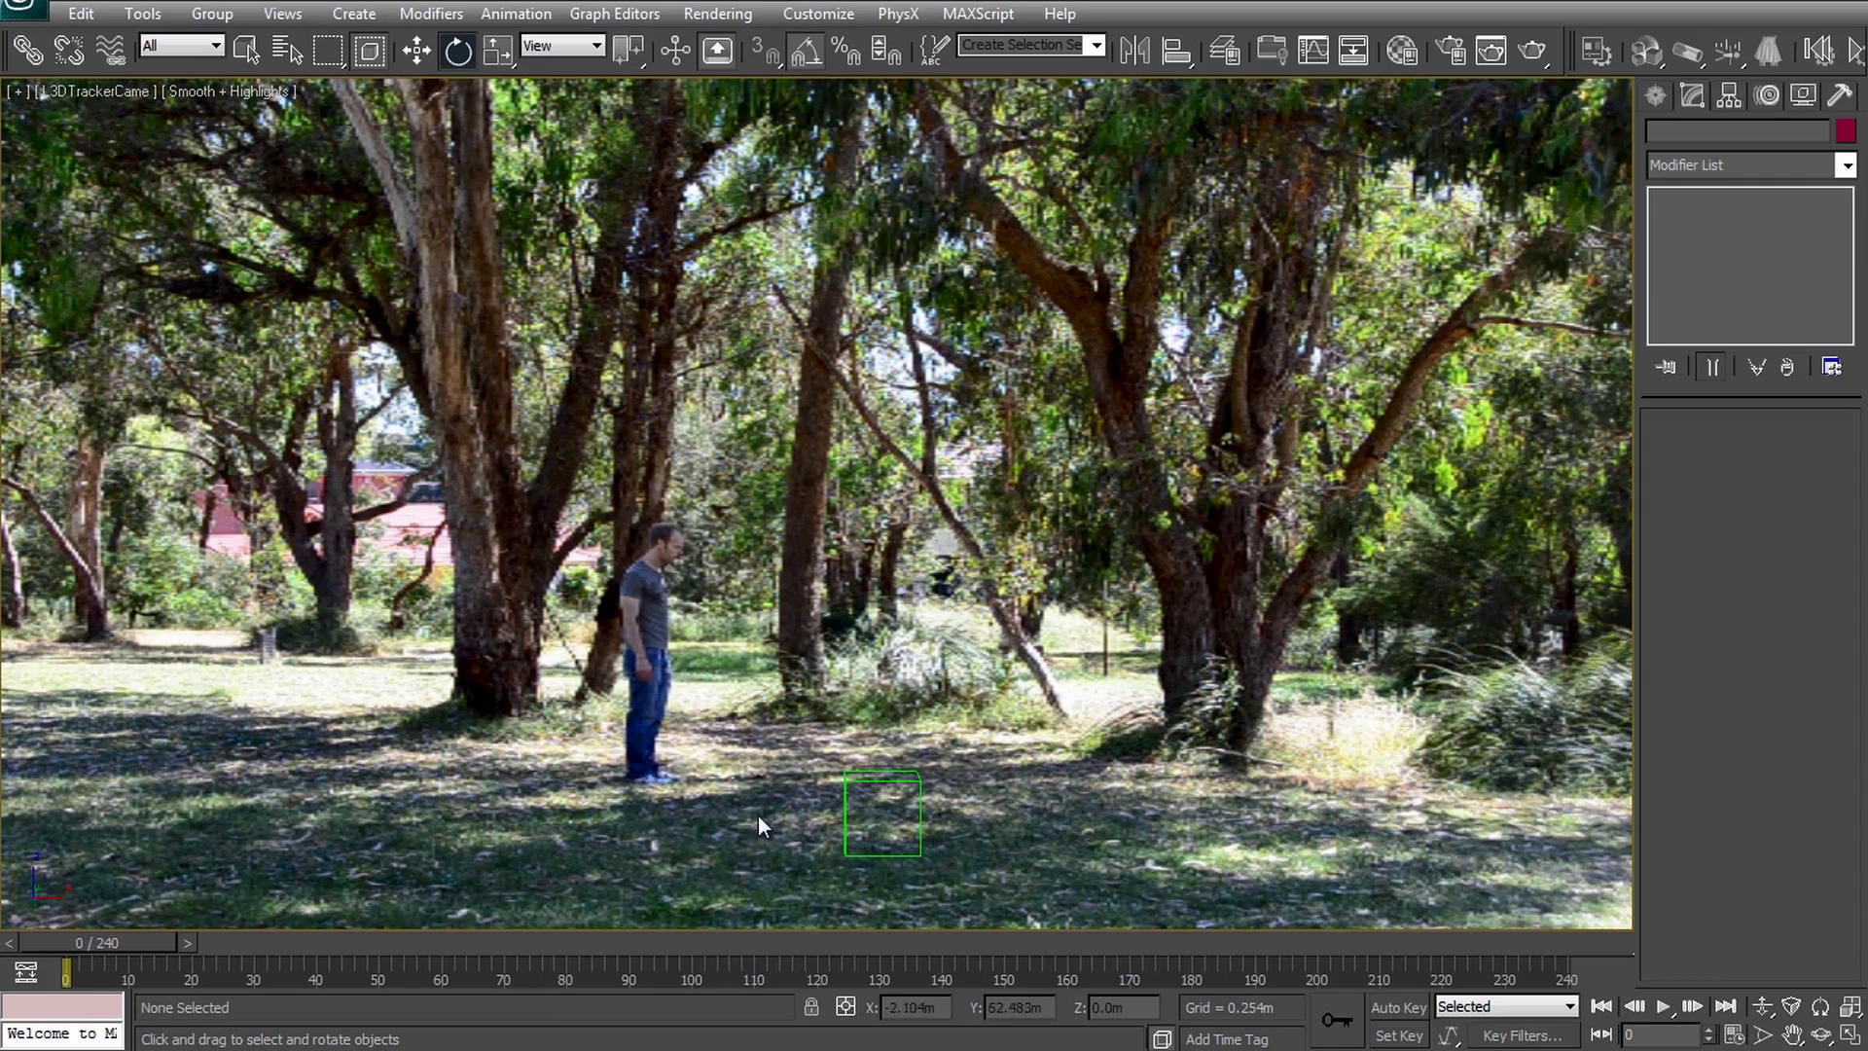
key(q)
drag(117, 938, 1229, 958)
key(e)
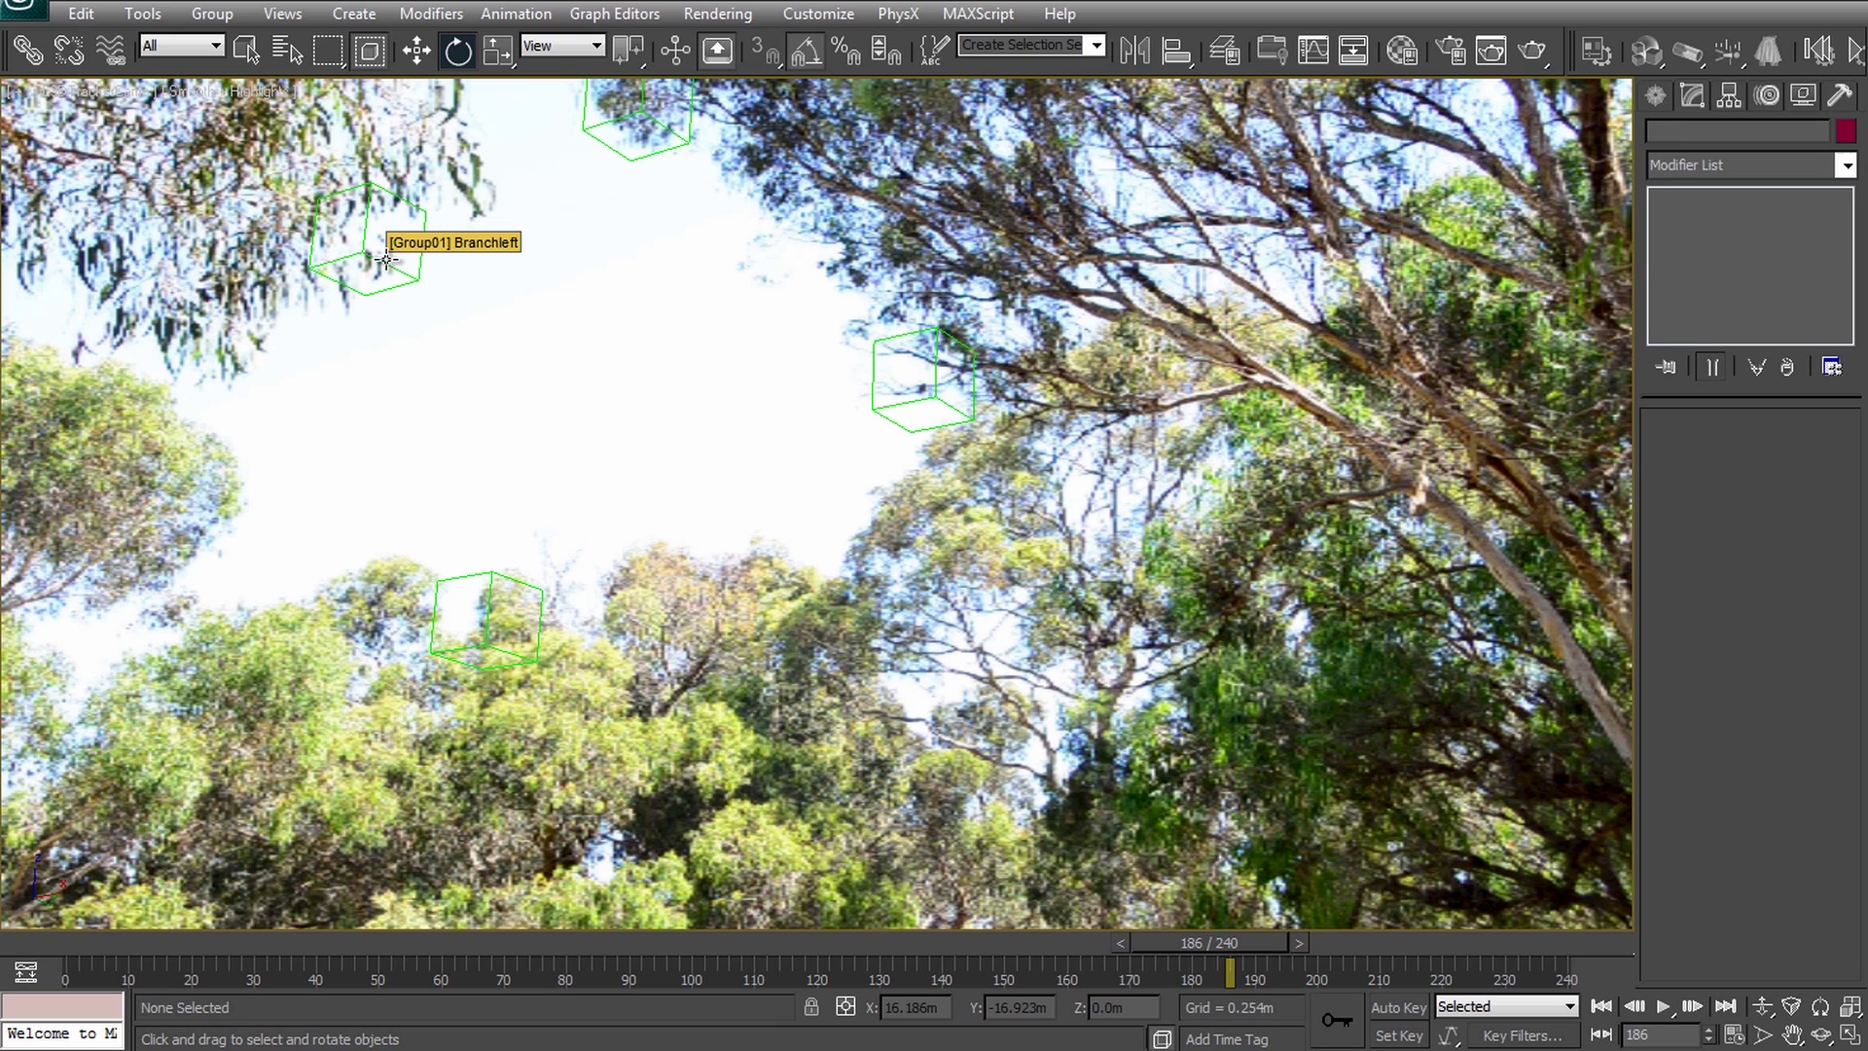
key(alt+w)
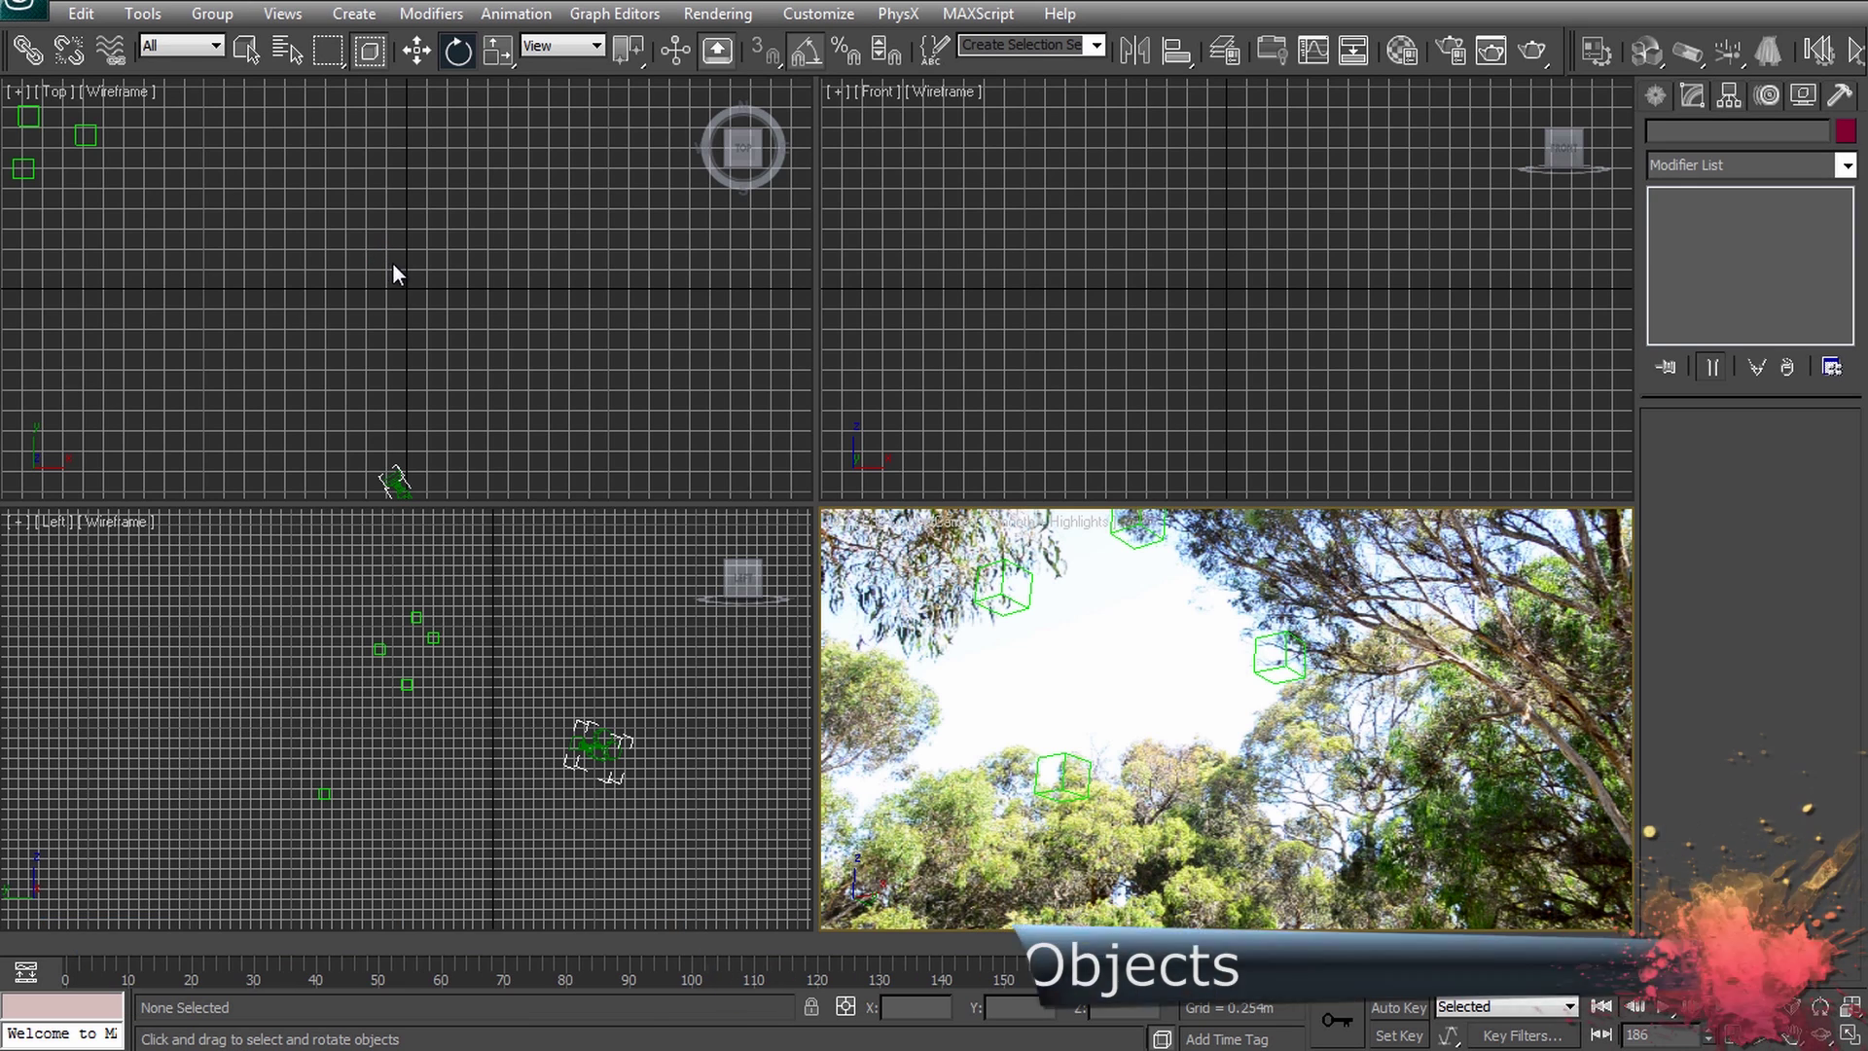
Merge UFO Model.max into the Top view and nudge the UFO group up-left.
key(alt+Tab)
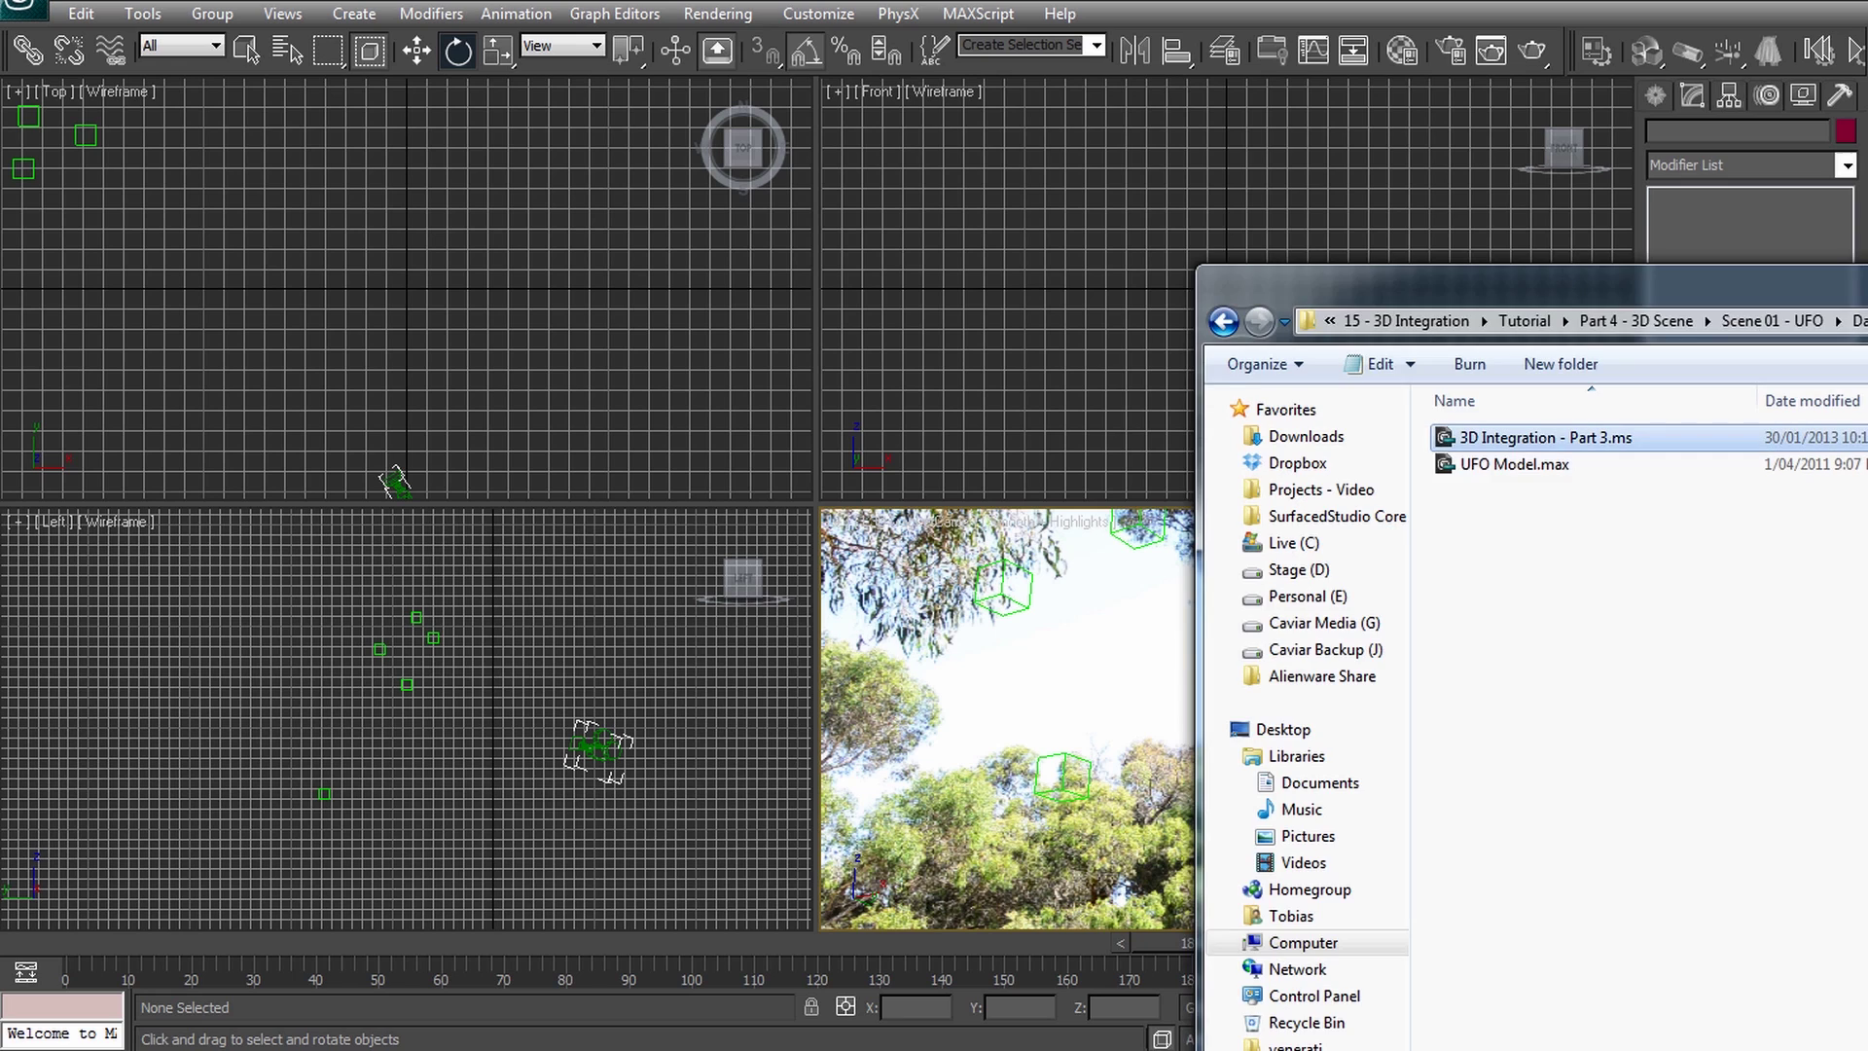
click(1511, 475)
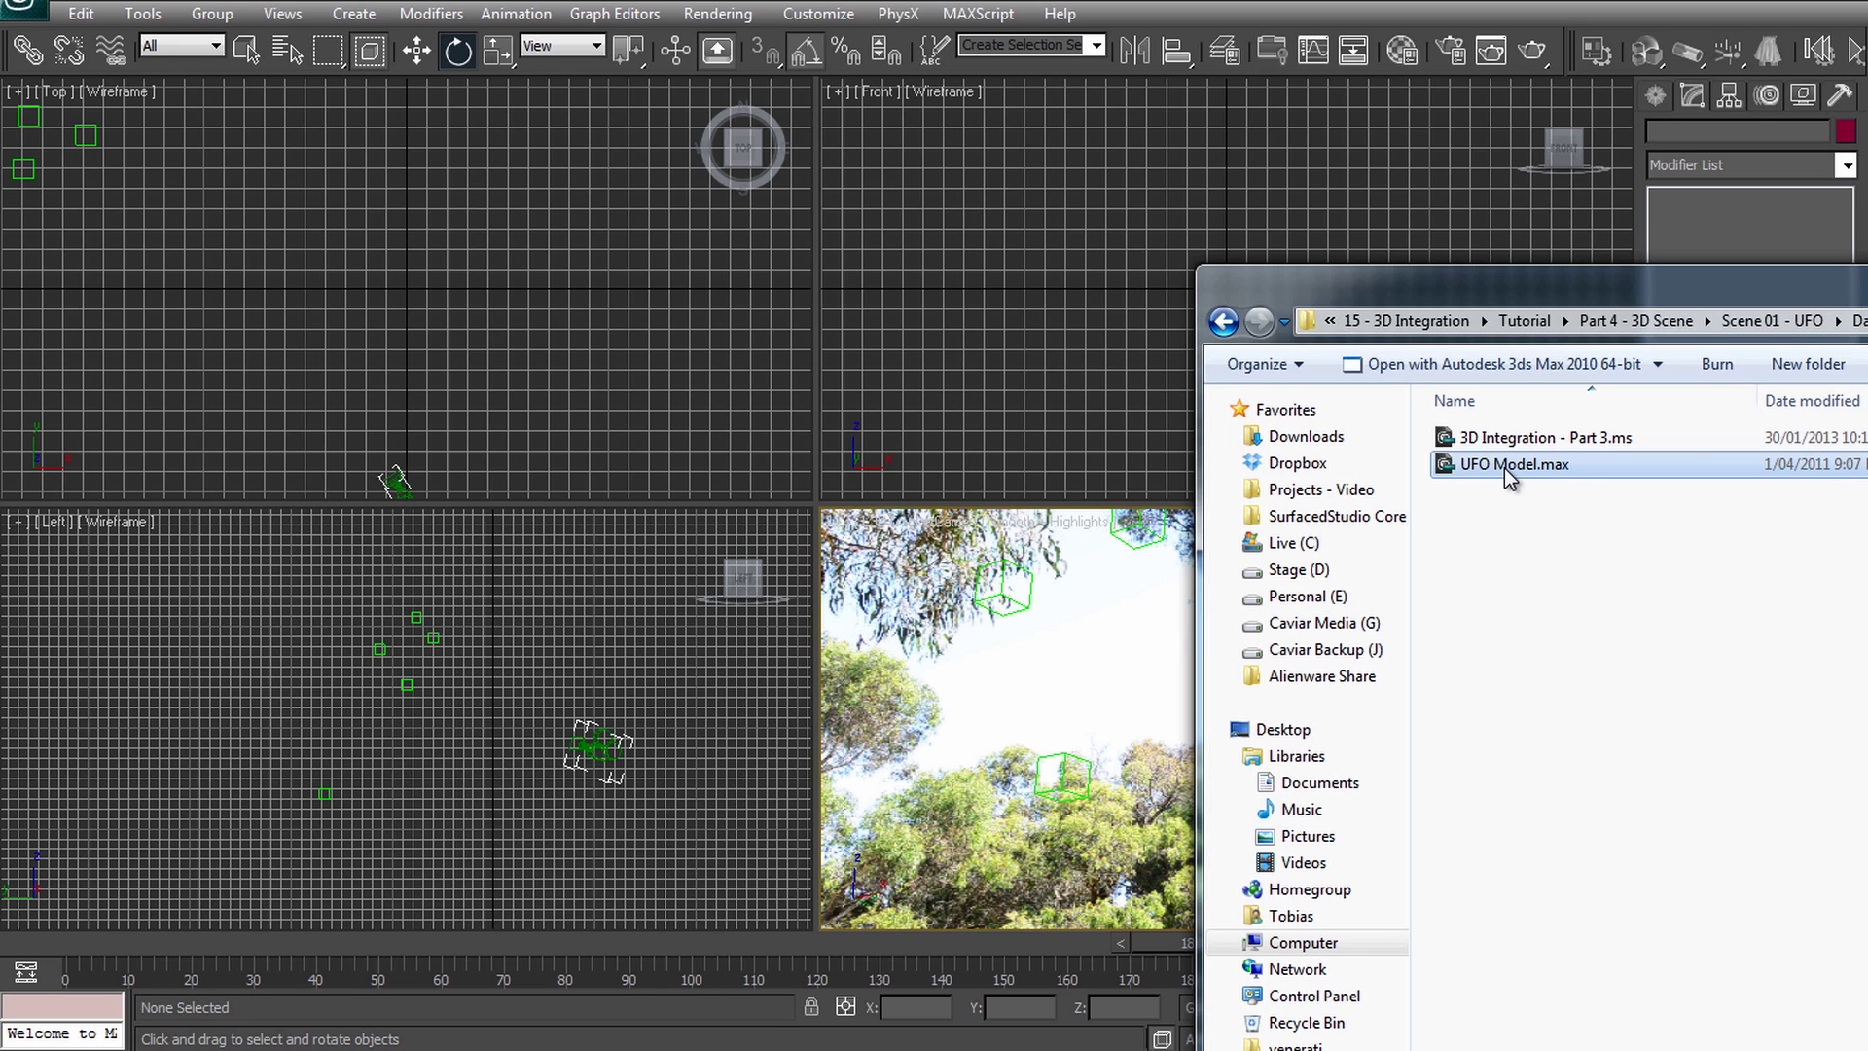
drag(1508, 476, 382, 290)
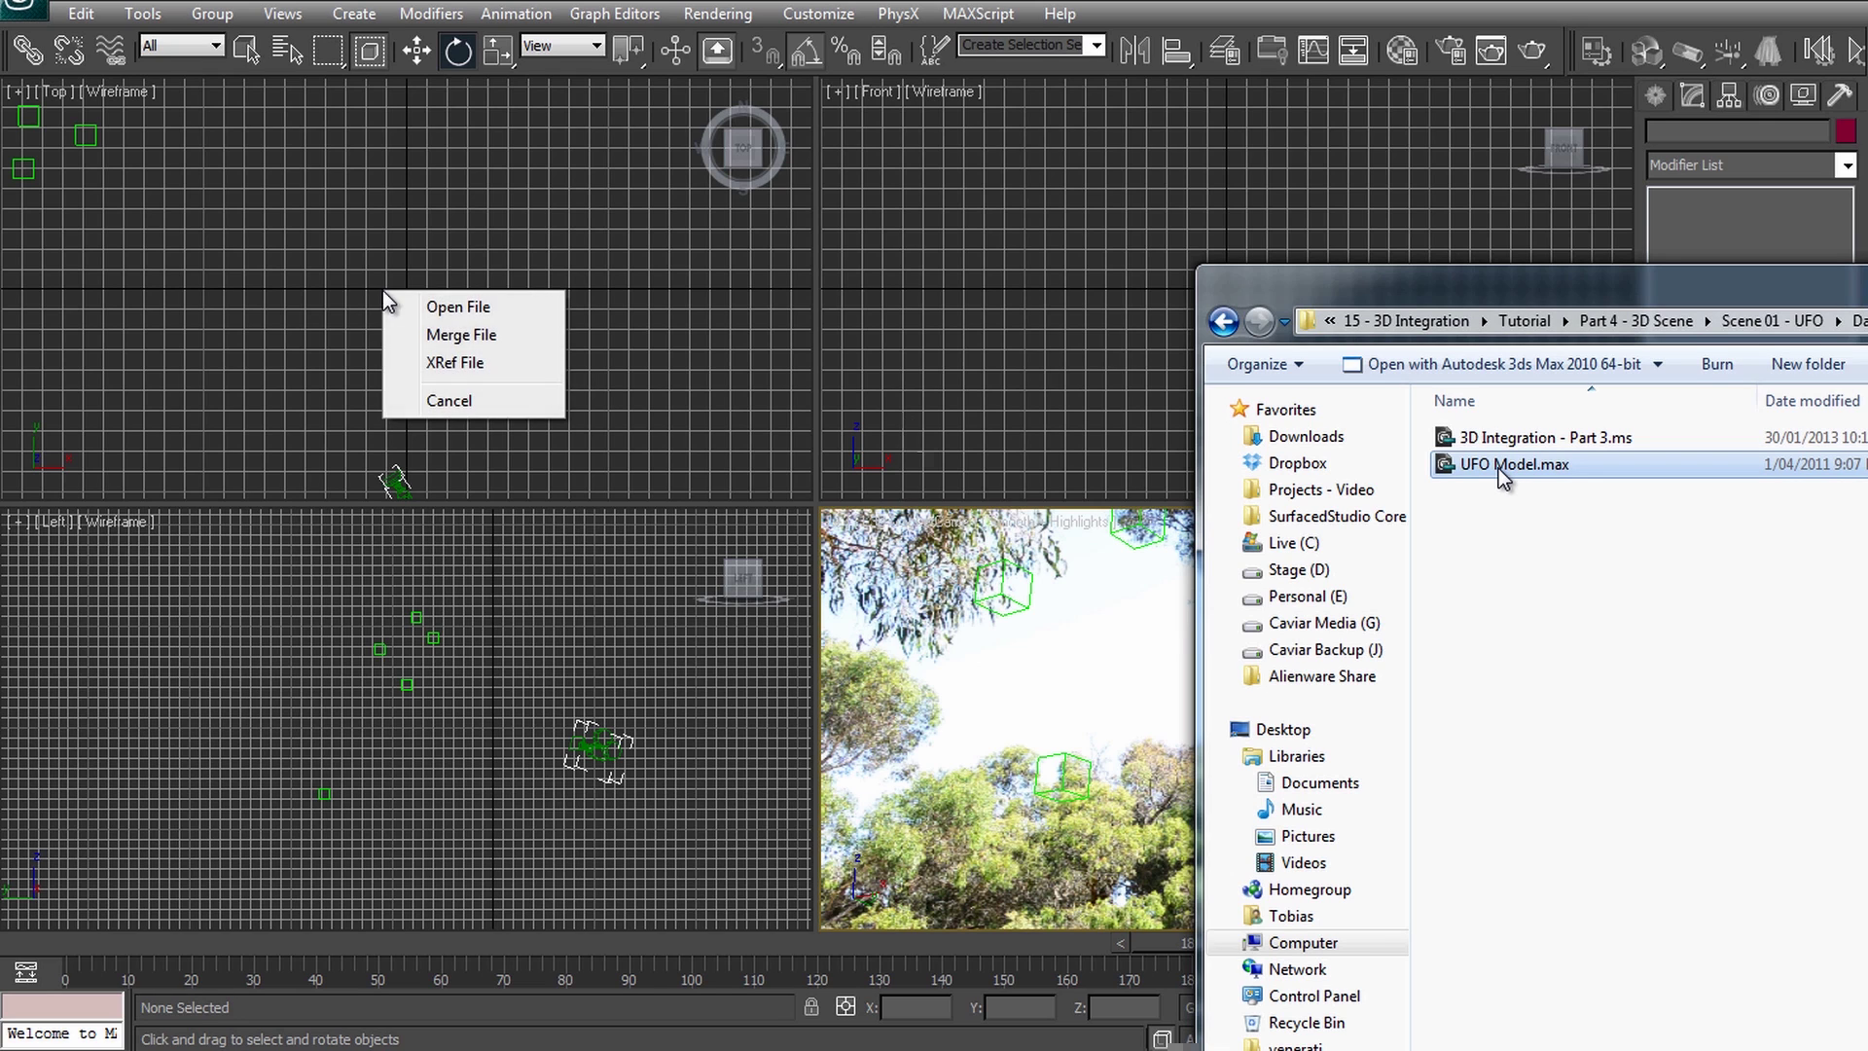
click(454, 336)
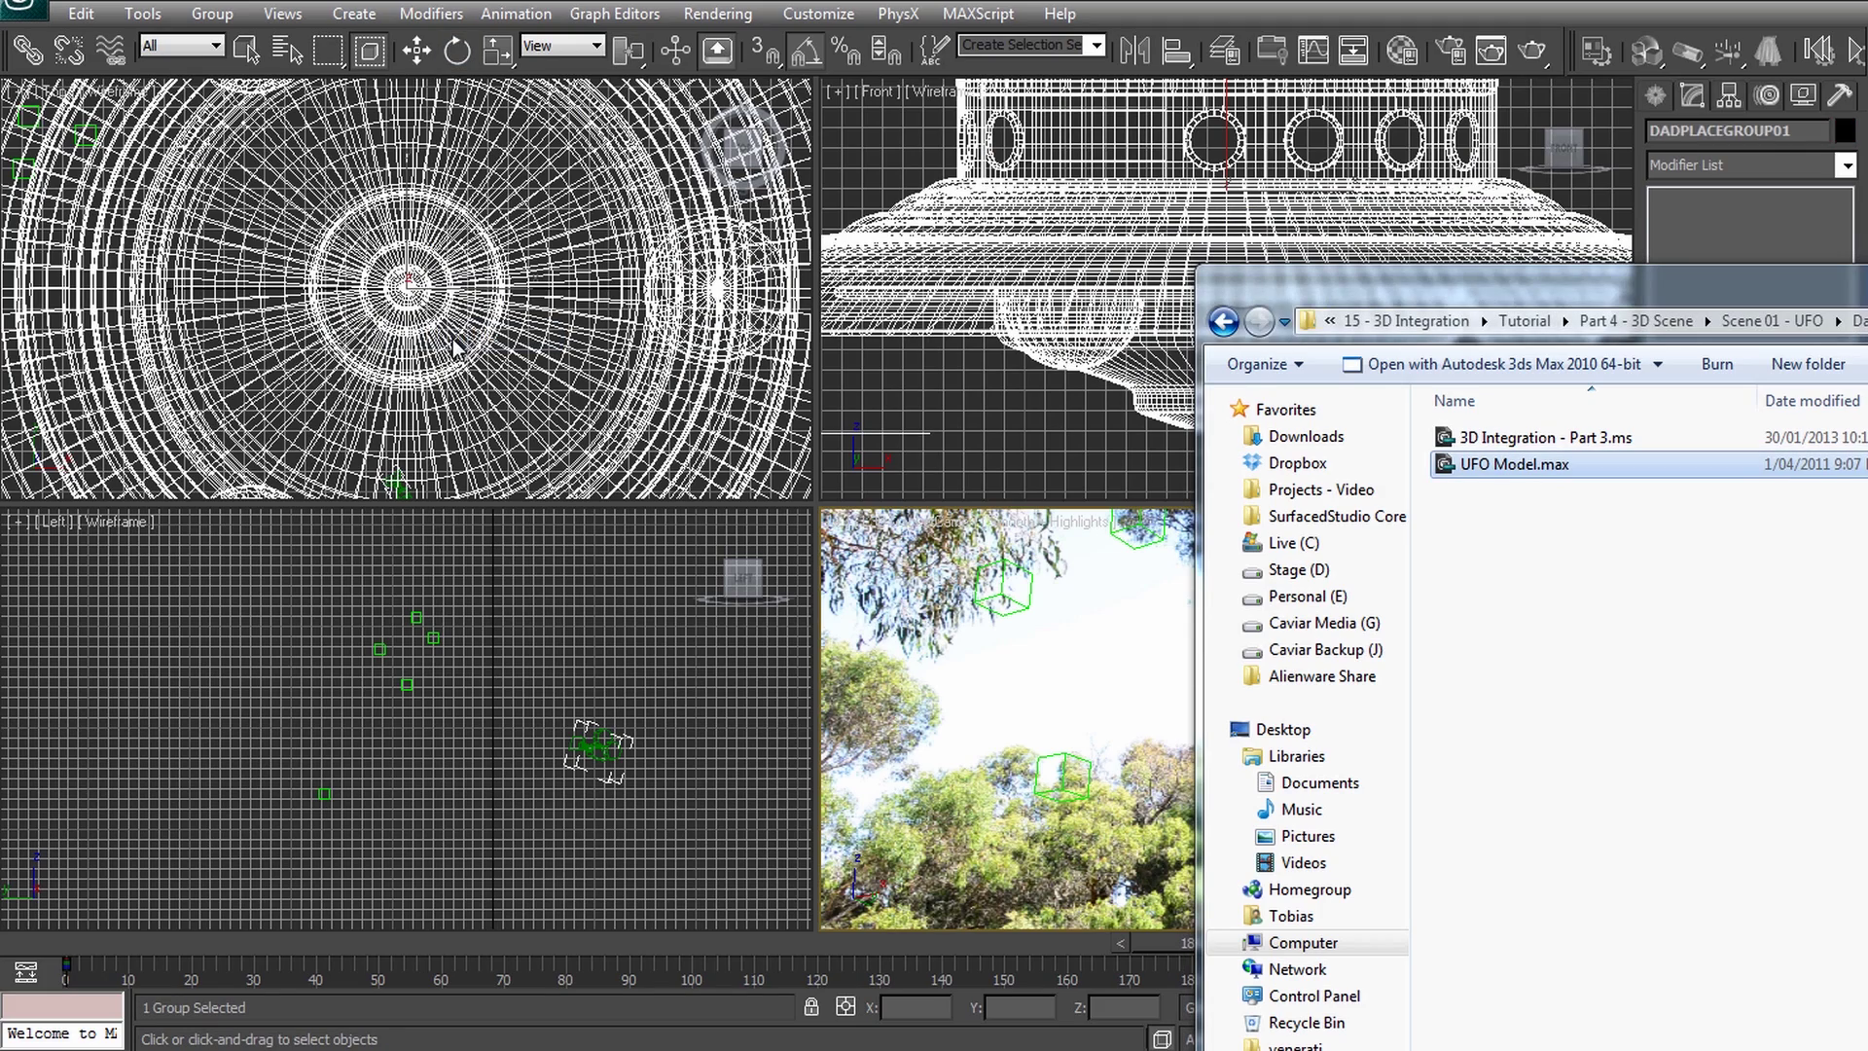
scroll(399, 307, down, 5)
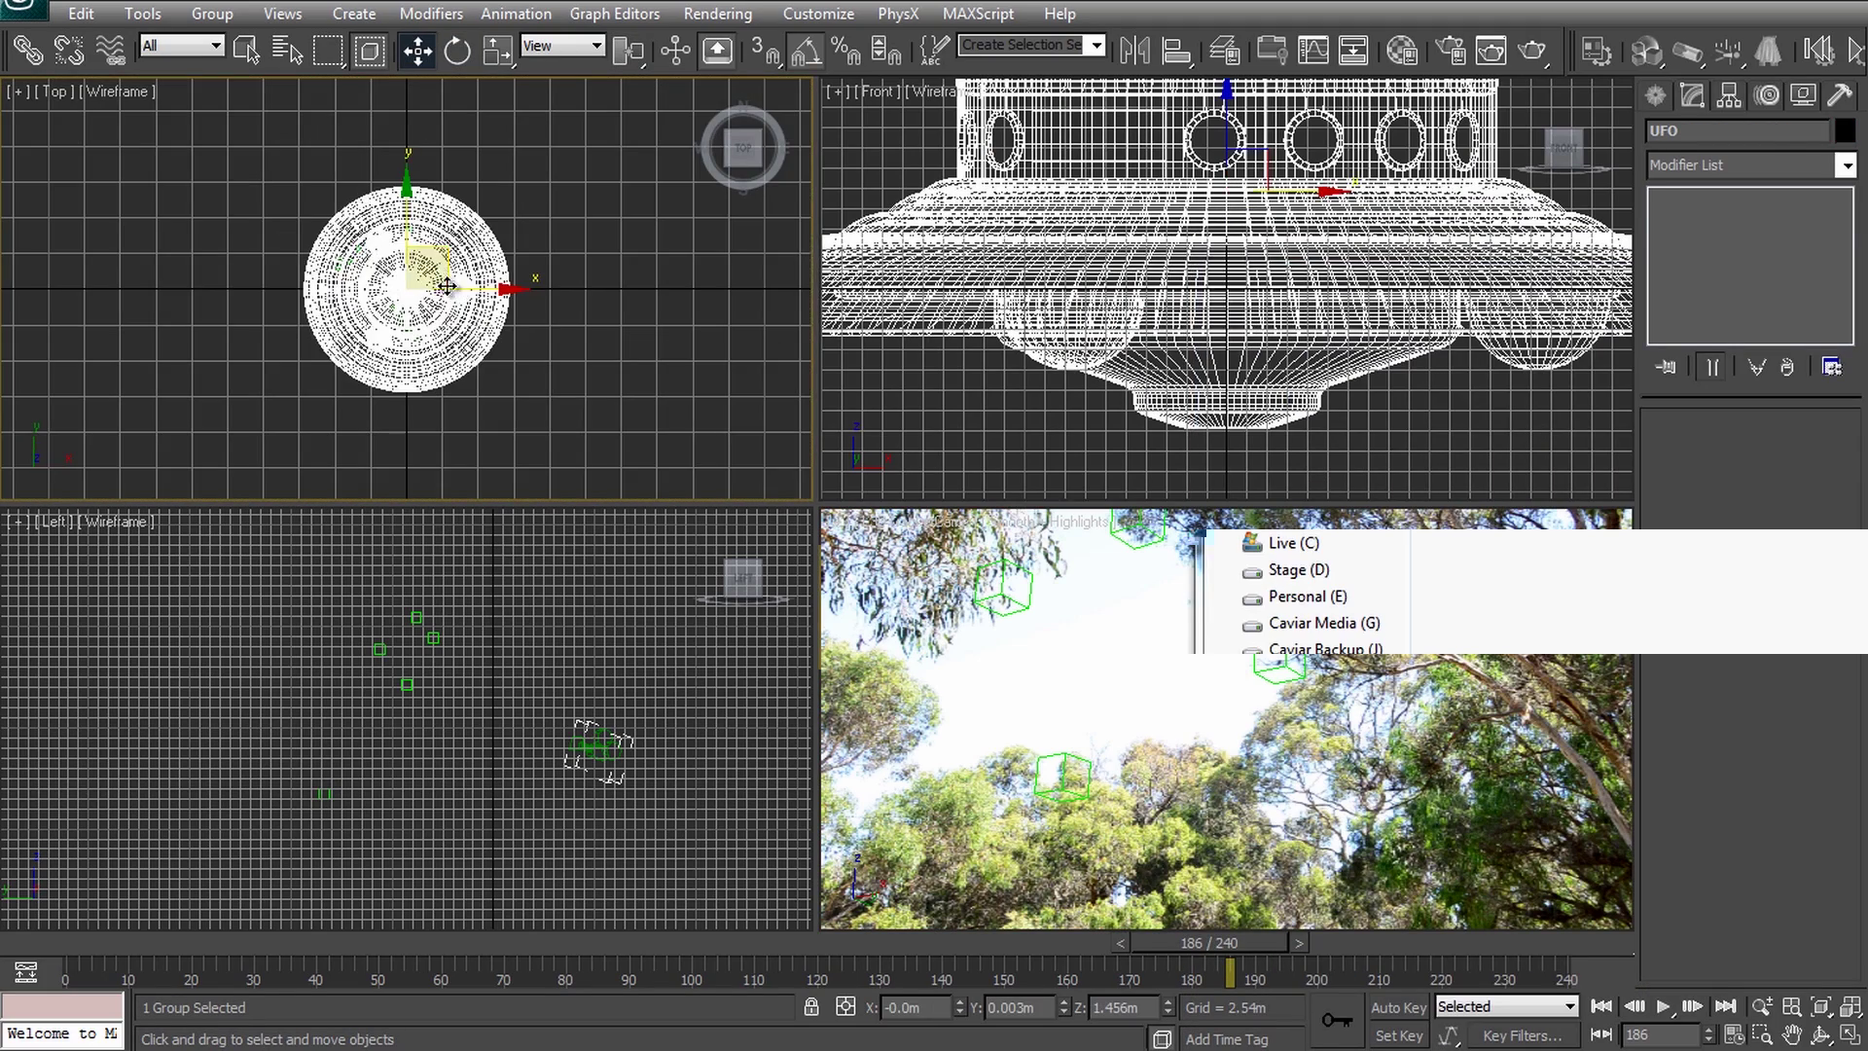
drag(409, 292, 346, 253)
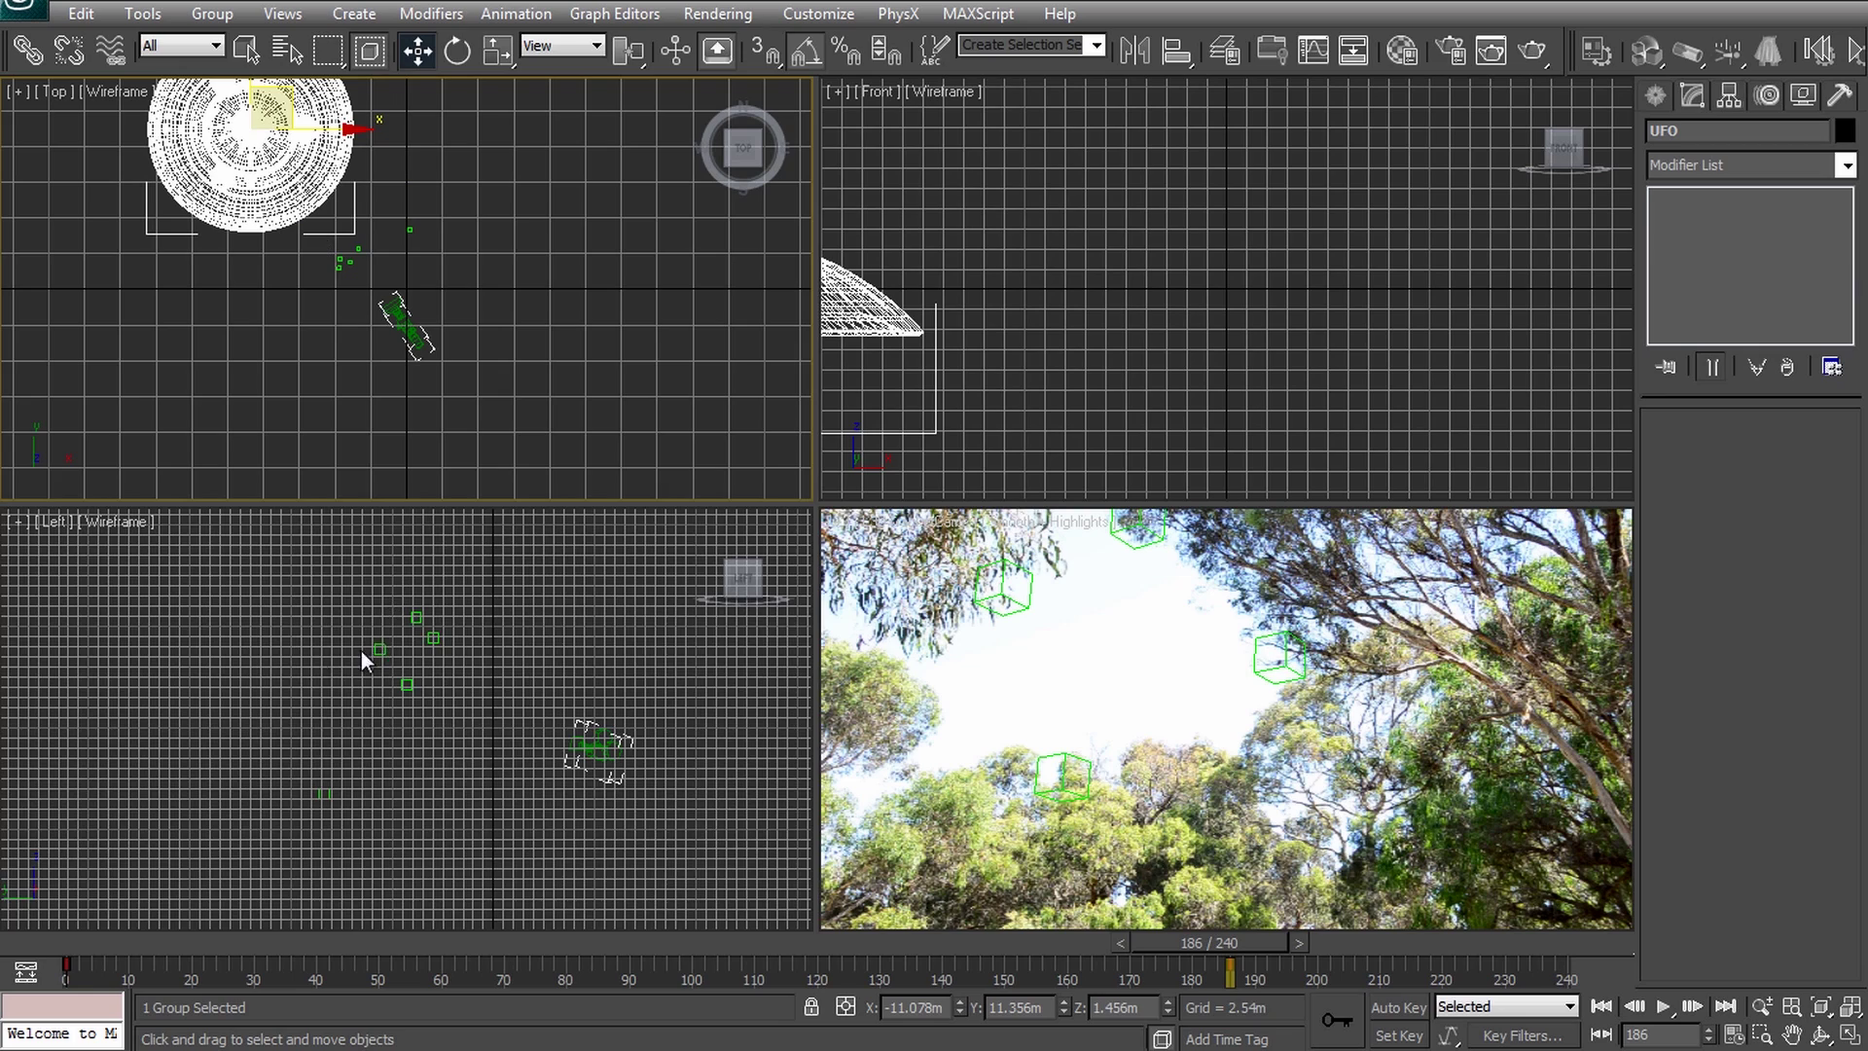
scroll(360, 651, down, 4)
Raise the UFO high on Z and move it into the camera's shot in the Top view.
drag(273, 793, 381, 168)
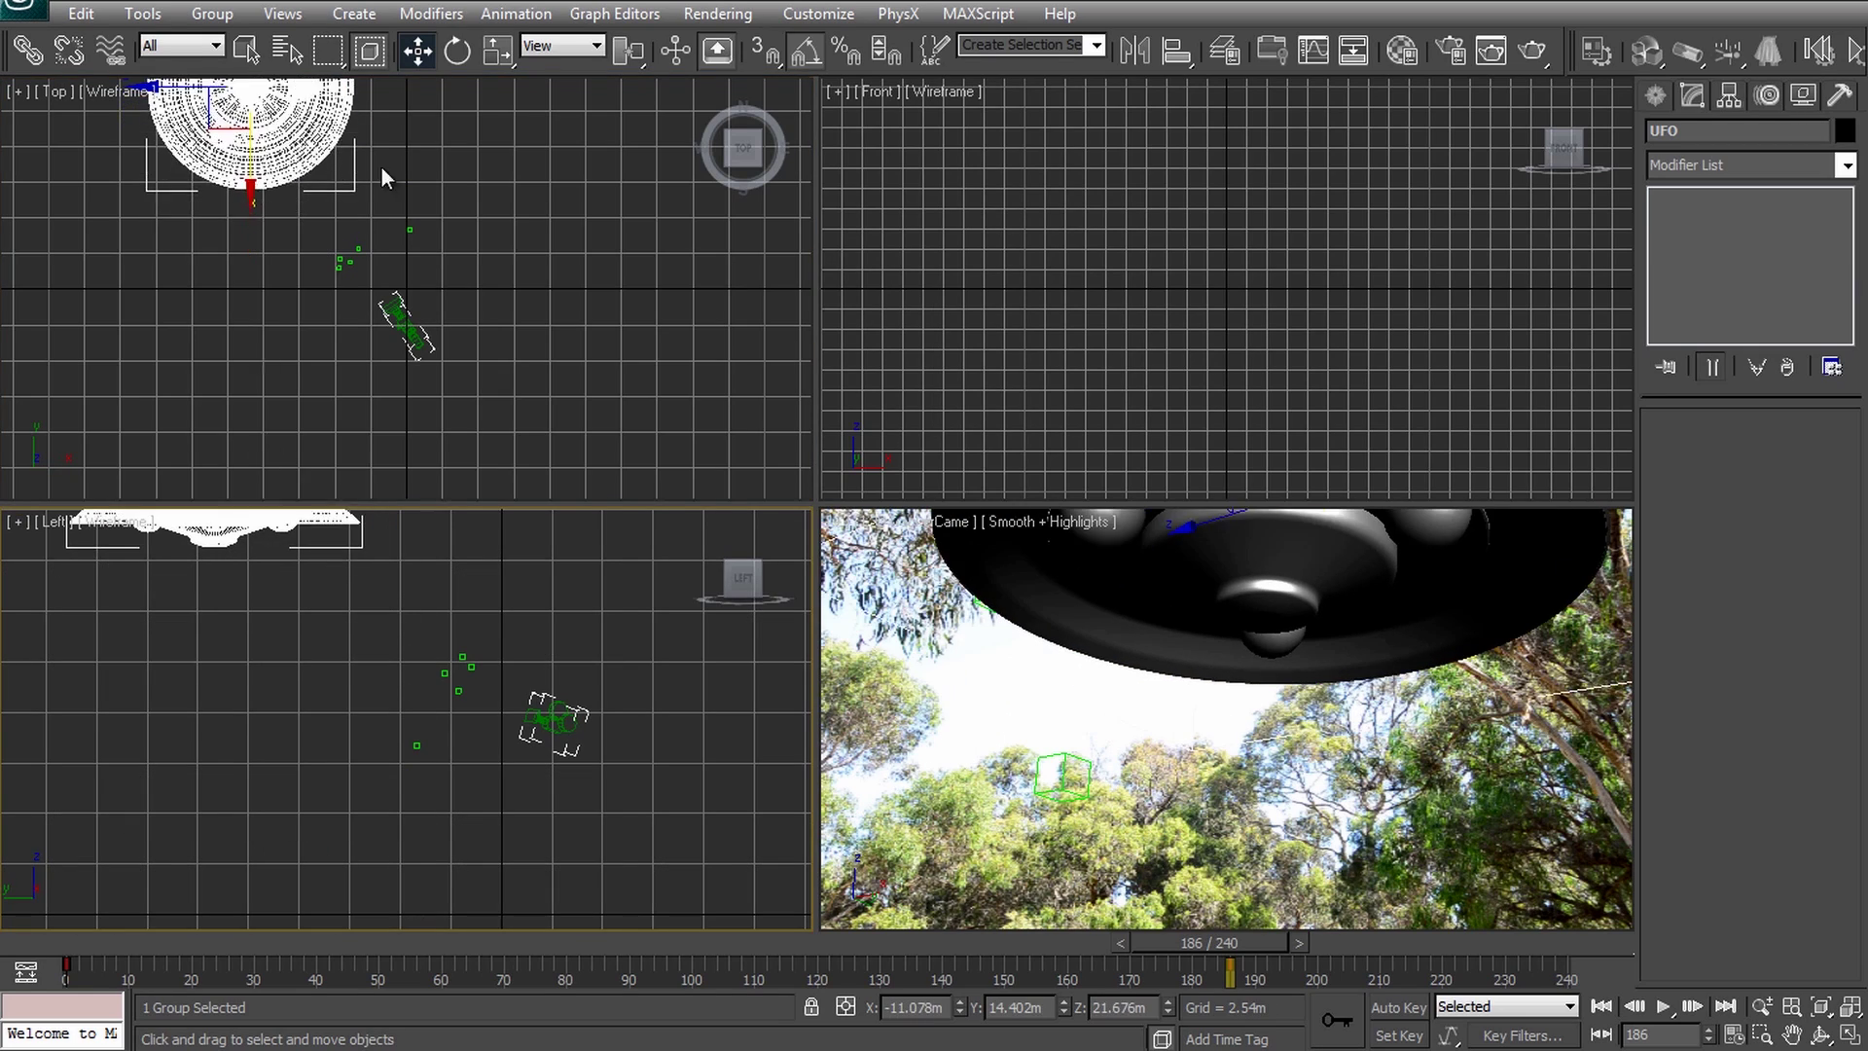
middle_drag(381, 167, 491, 328)
drag(359, 287, 255, 205)
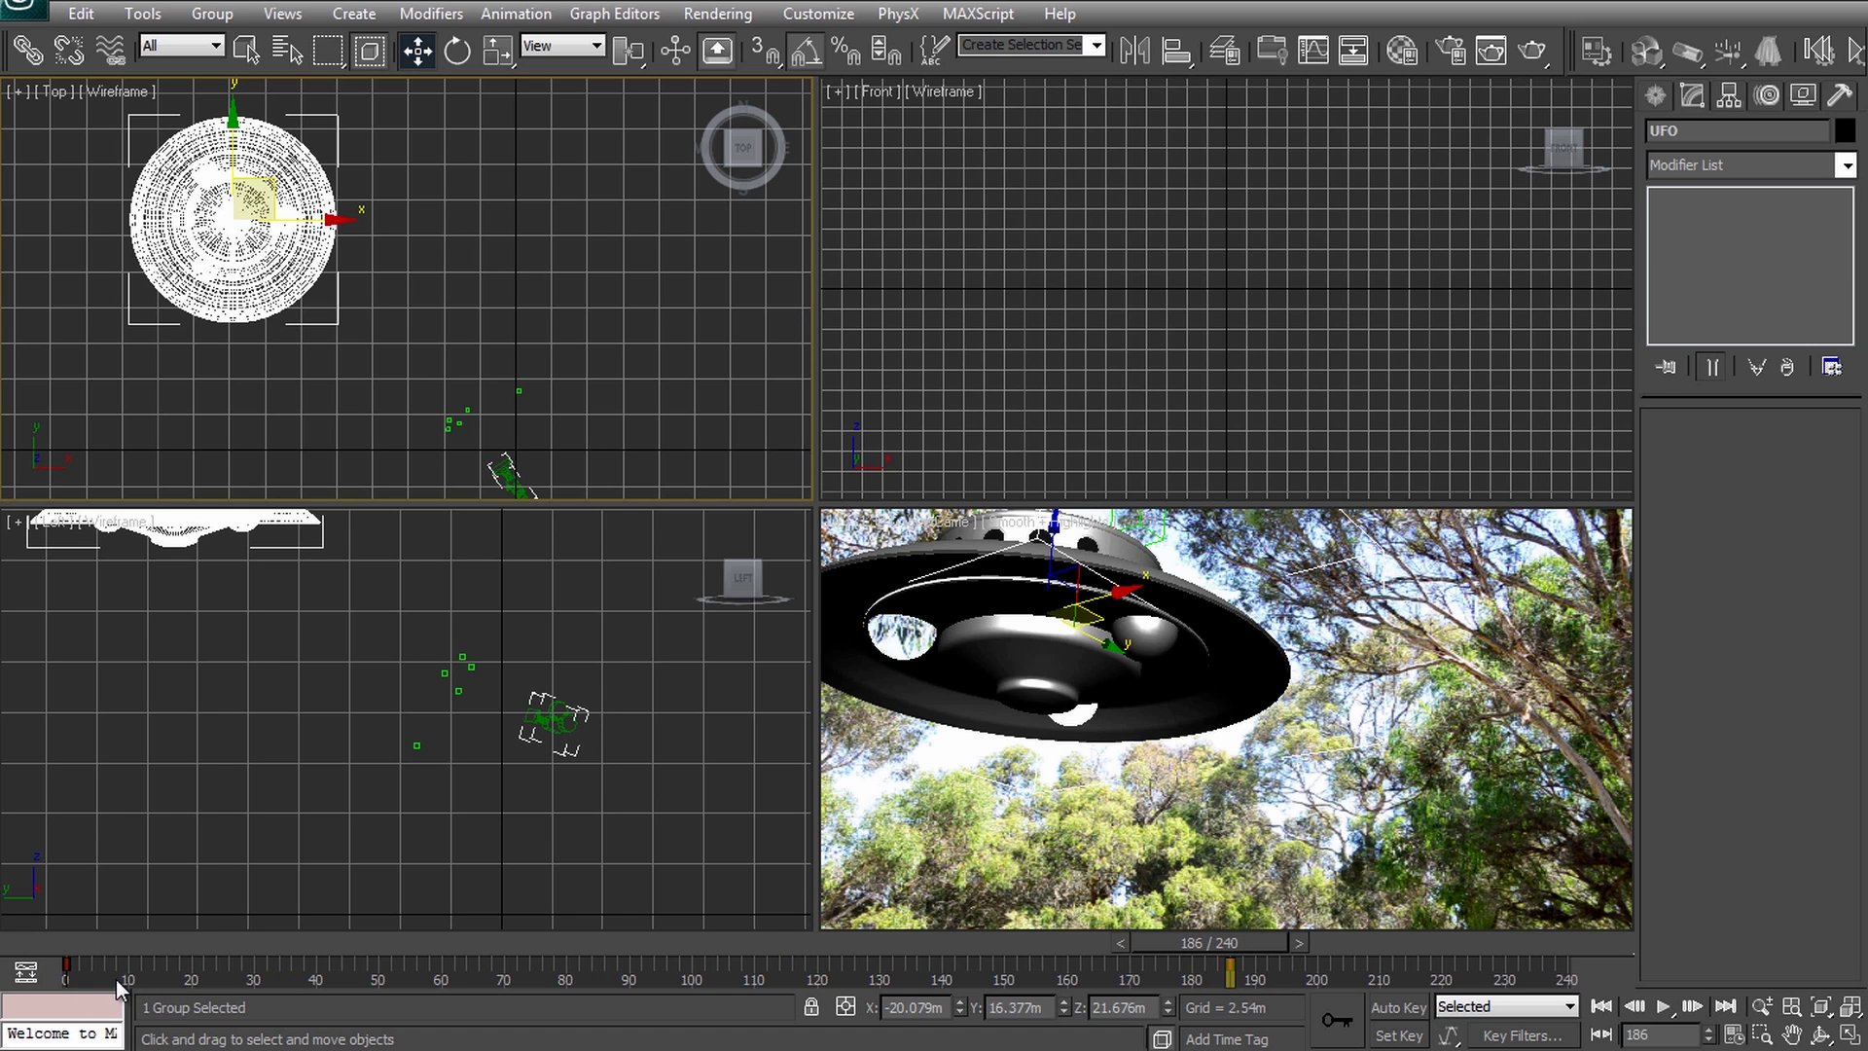
drag(114, 973, 214, 973)
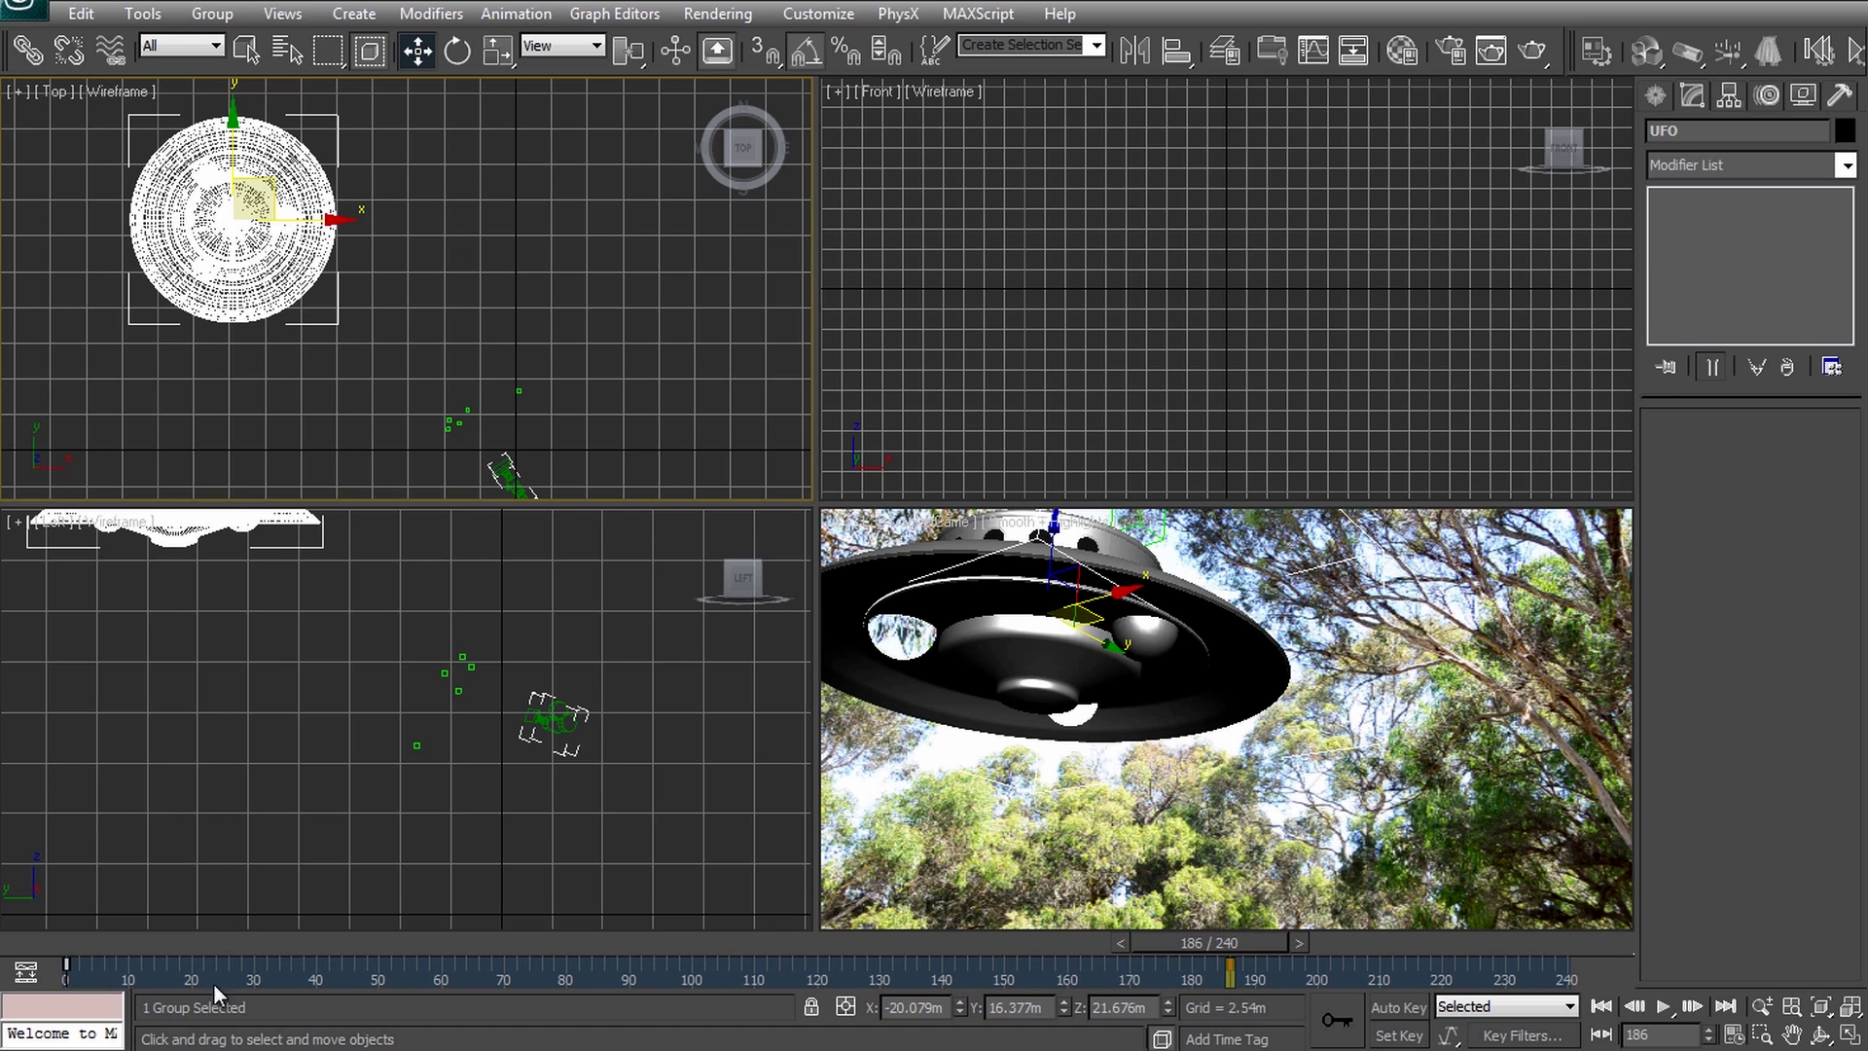
Preview the UFO in the maximized camera view by scrubbing back to frame 82.
click(1150, 837)
key(alt+w)
mouse_move(1247, 938)
mouse_down()
mouse_move(578, 938)
mouse_move(1220, 955)
mouse_up()
key(alt+w)
Set a key on the UFO group's position at frame 186.
key(w)
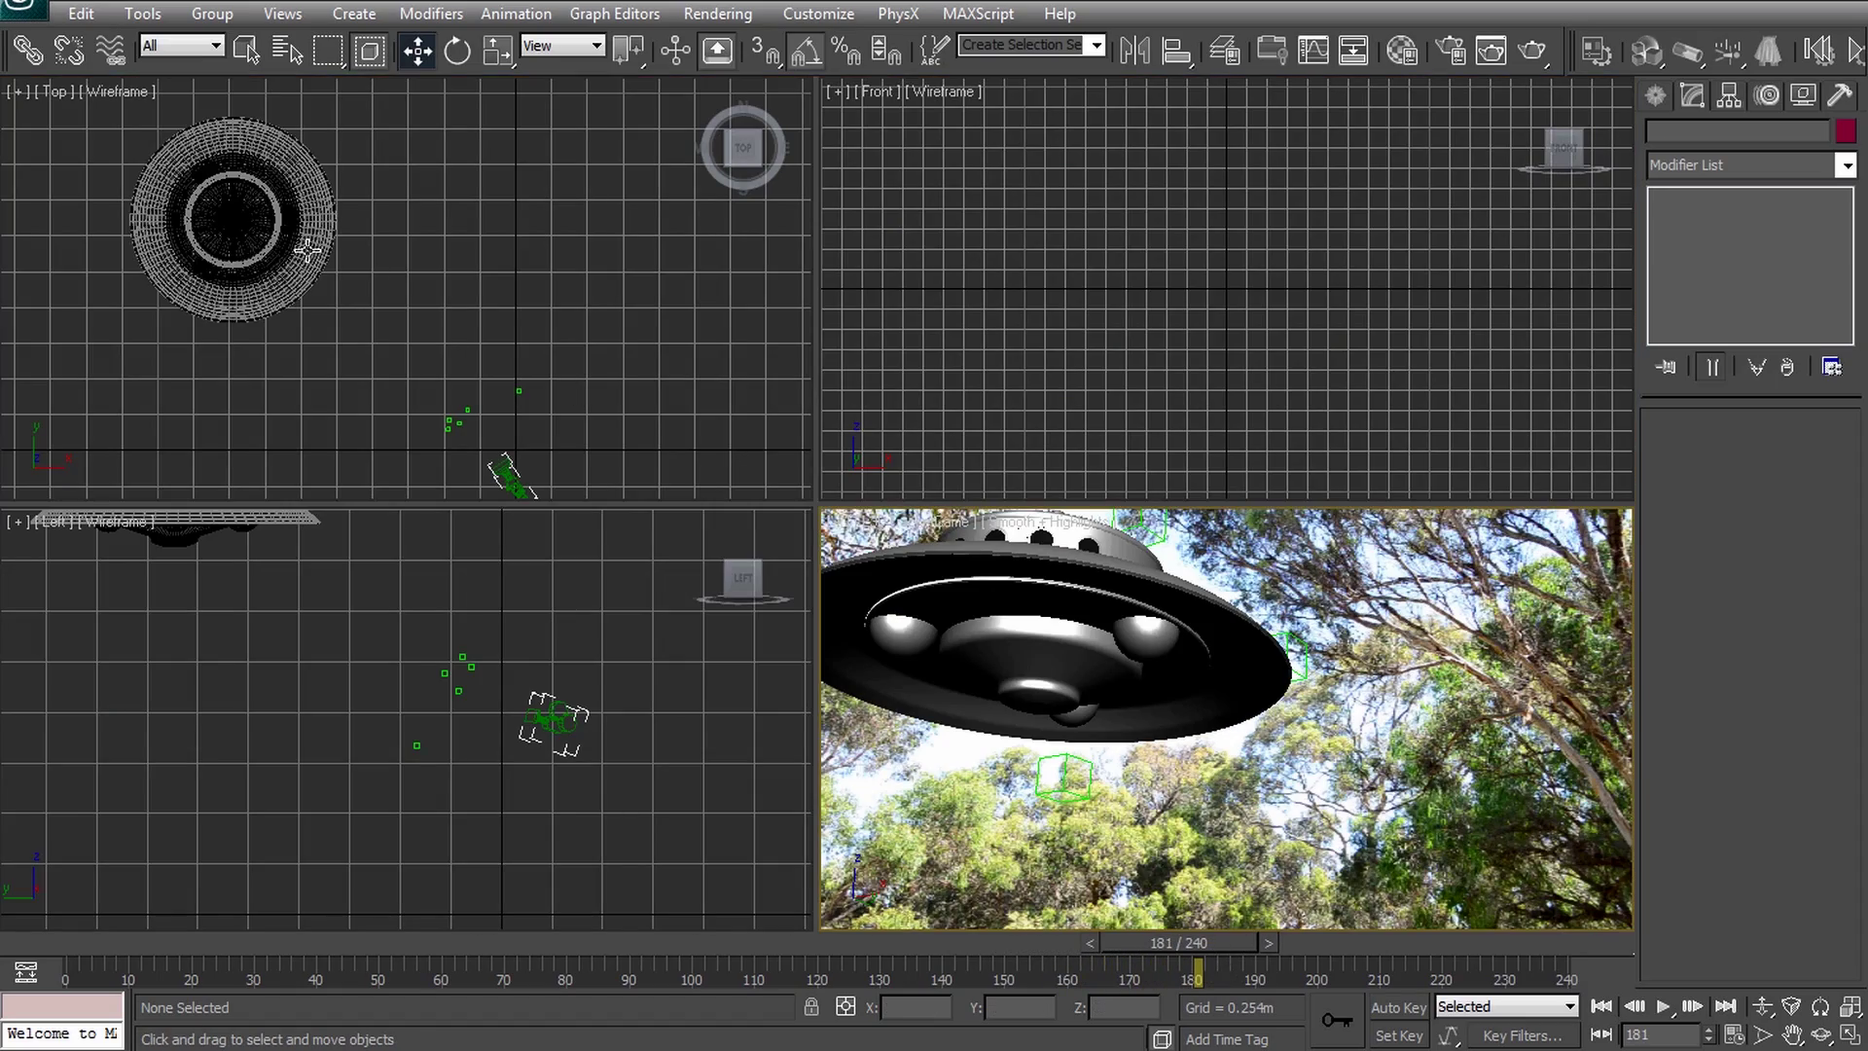
click(233, 218)
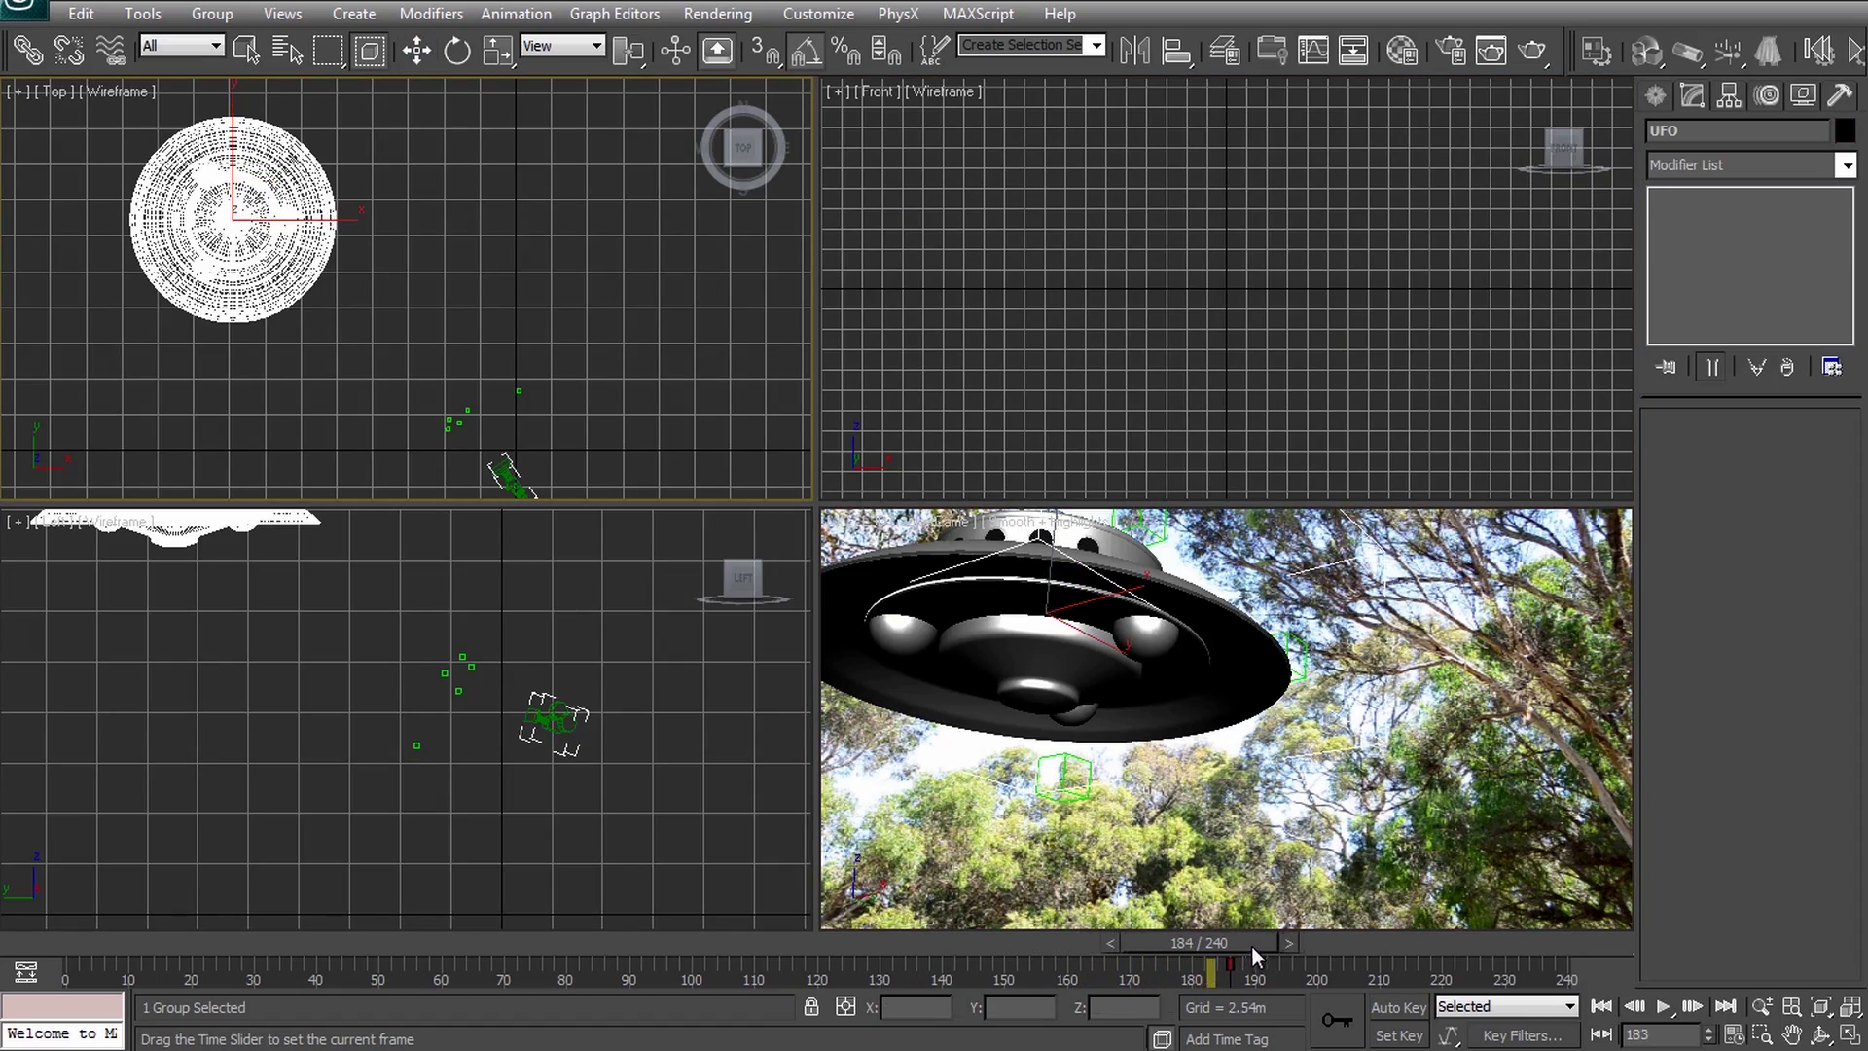
drag(1251, 944, 1257, 947)
key(w)
click(1409, 1036)
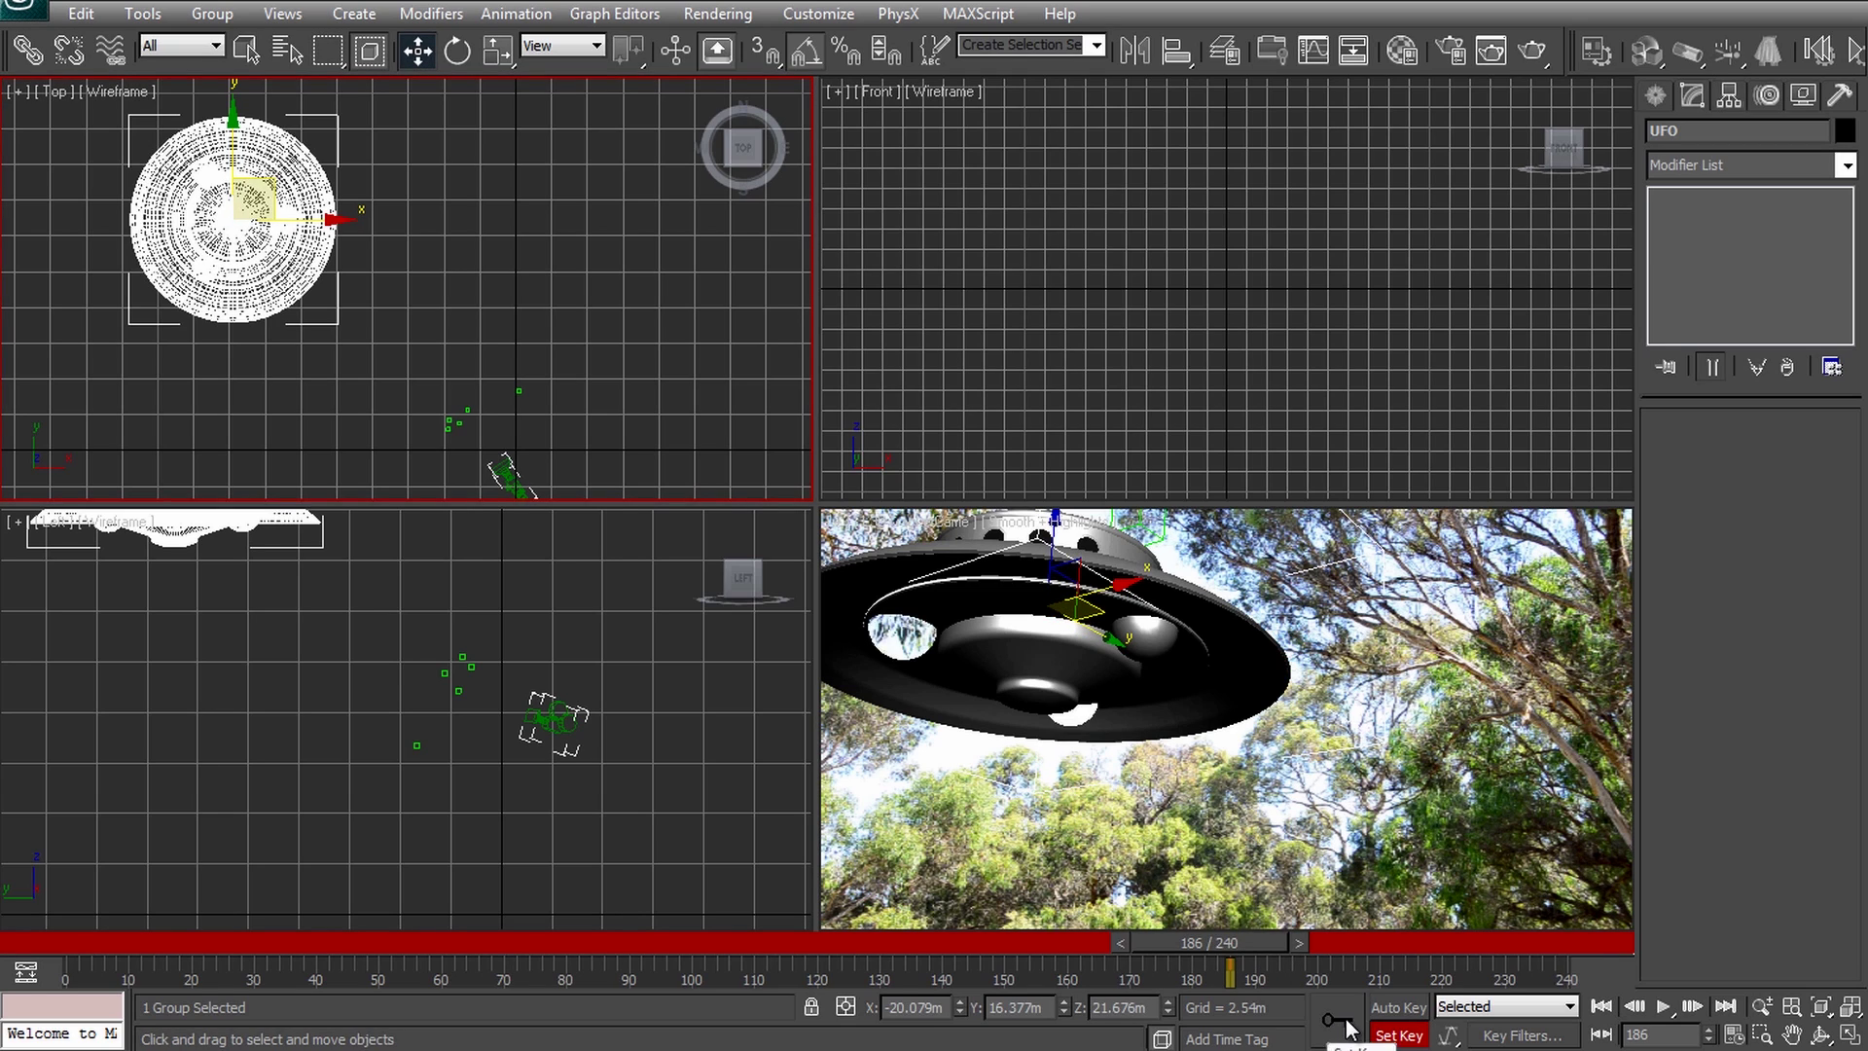
At frame 100, slide the UFO left on X, rotate it -110° on Z, and key it.
drag(1234, 944, 718, 912)
key(w)
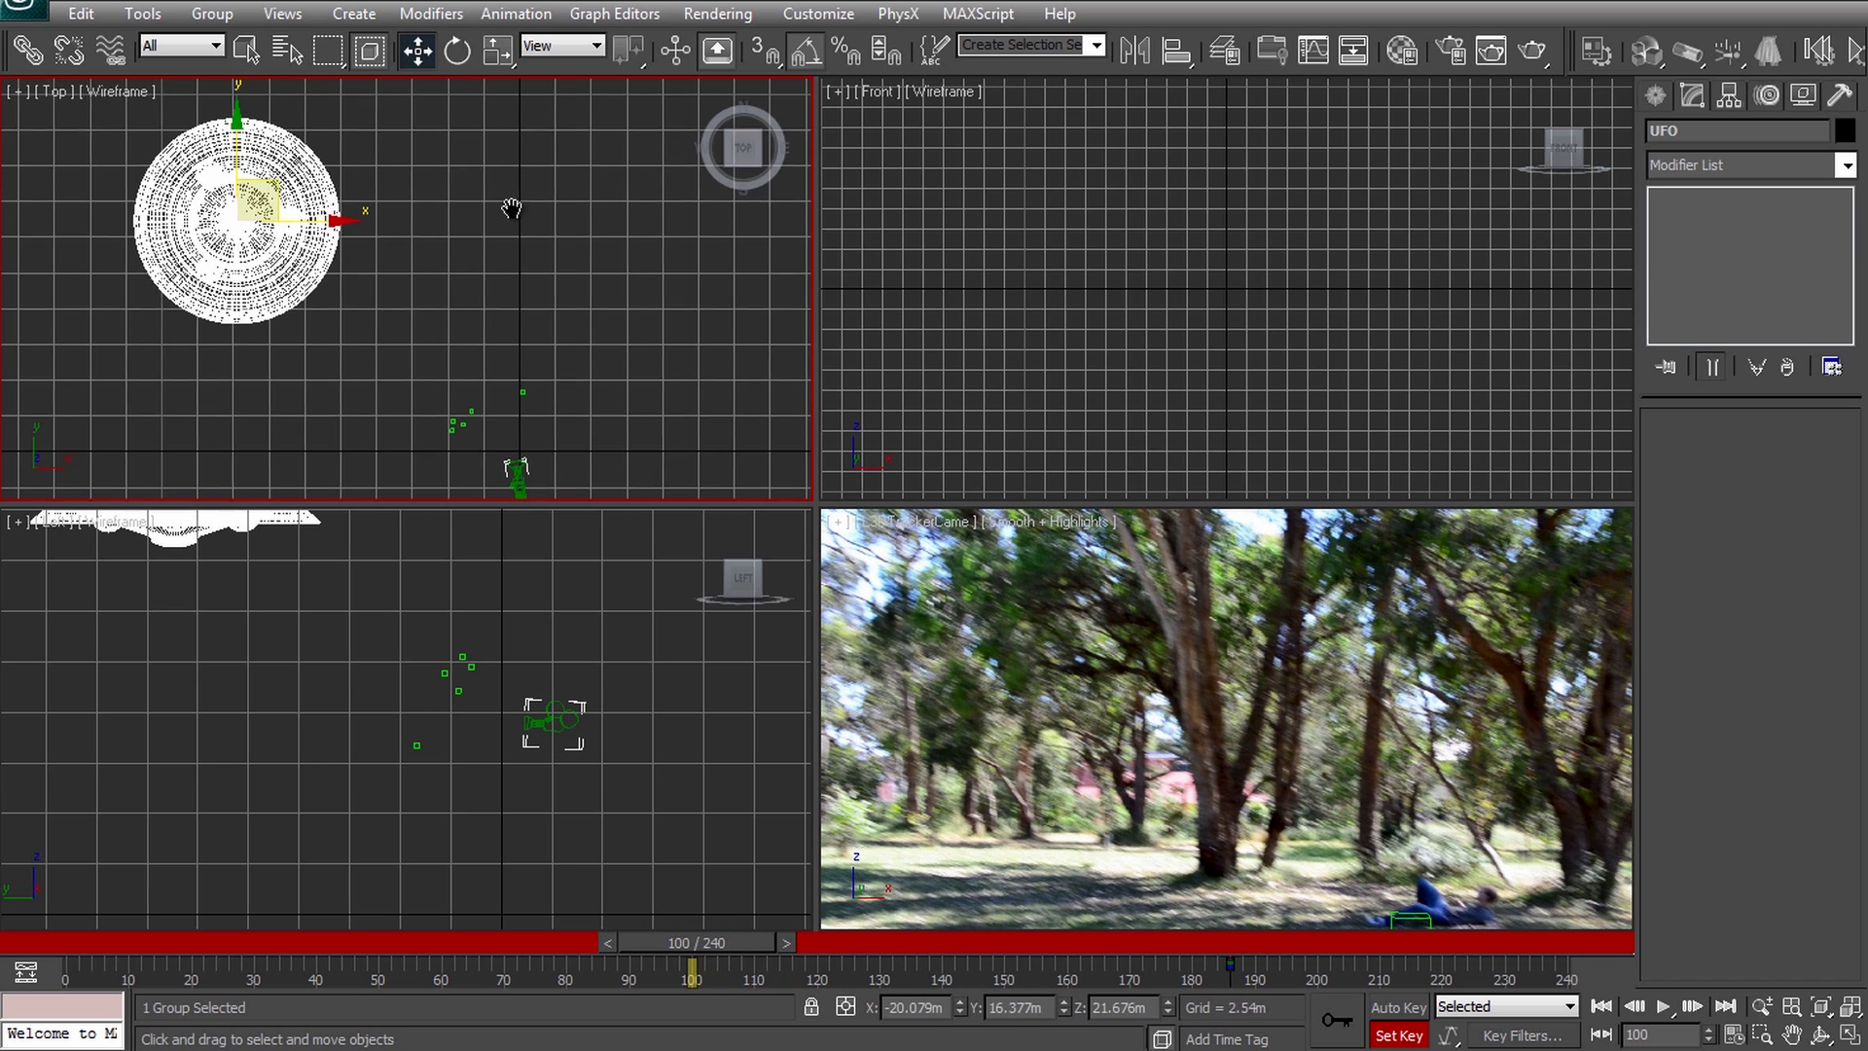
middle_drag(345, 238, 481, 329)
drag(472, 312, 216, 504)
key(e)
click(1340, 1022)
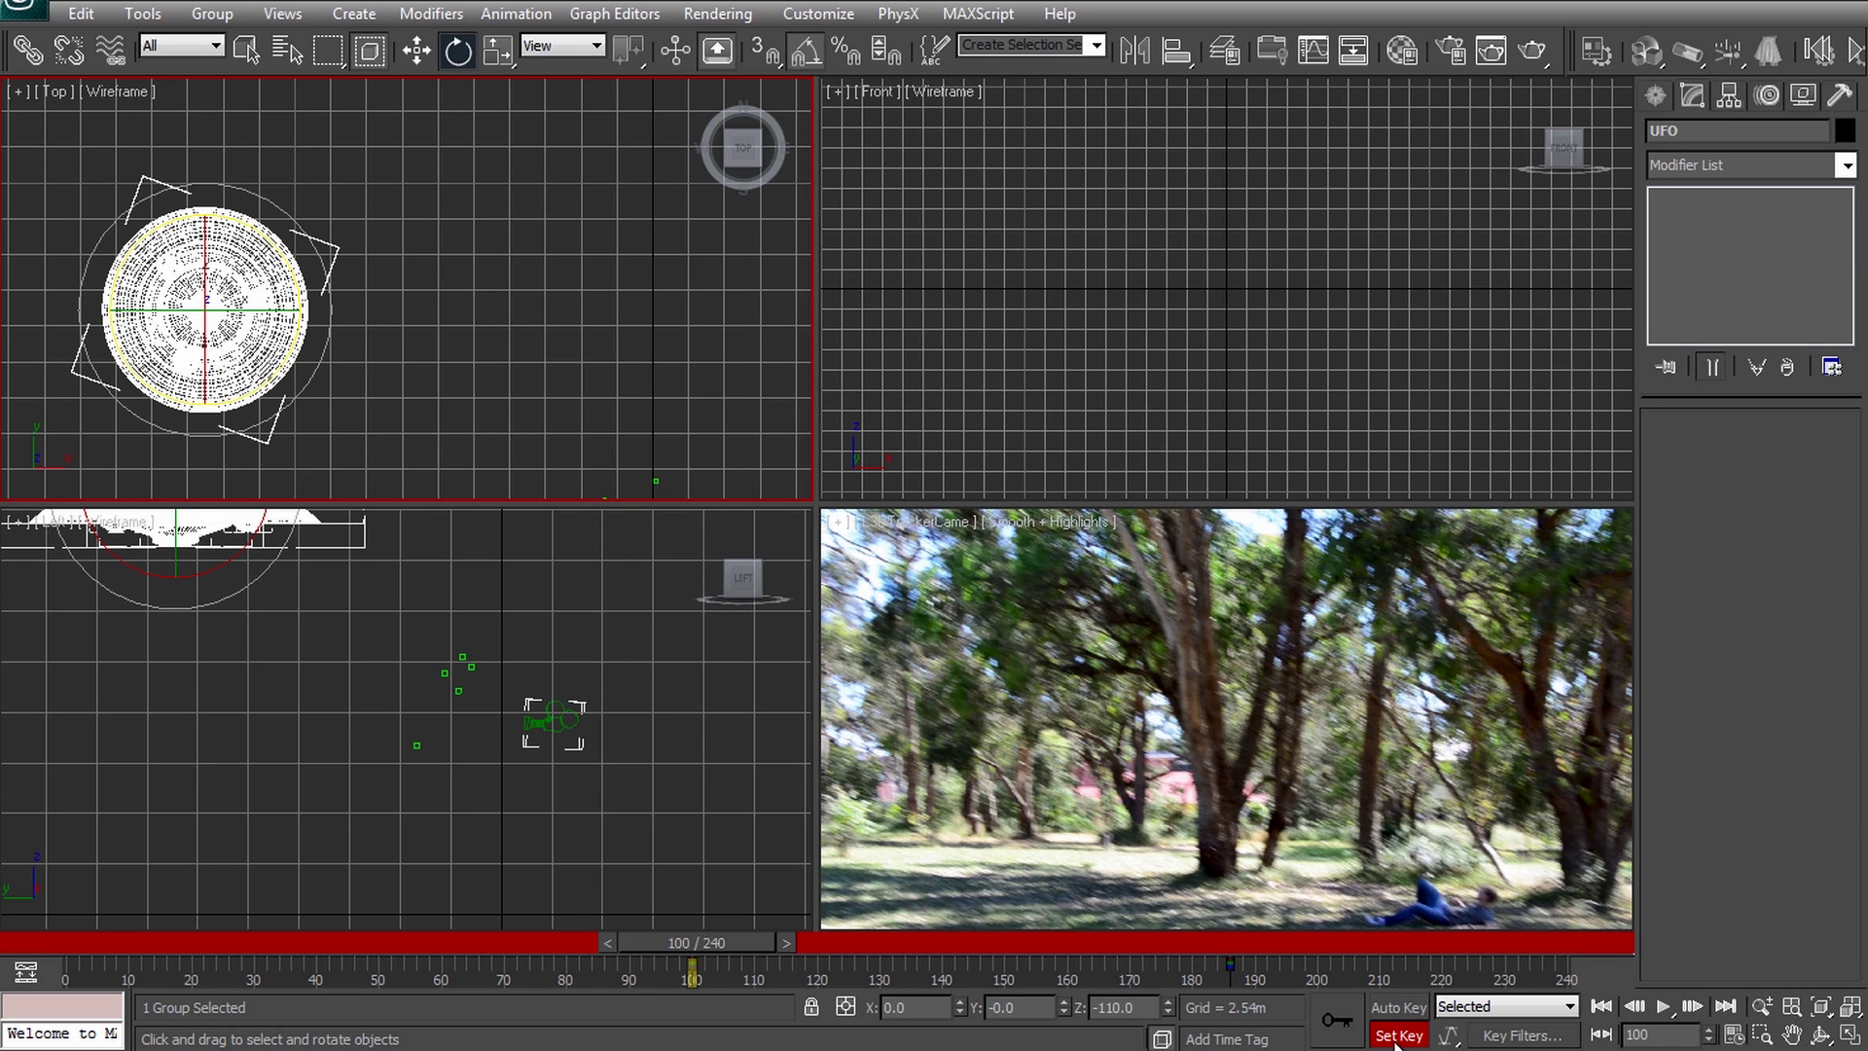
click(1398, 1035)
Play the UFO animation forward to frame 139 in the maximized camera view.
click(1000, 882)
key(alt+w)
drag(730, 946, 1265, 966)
Return to four views and select the UFO group in the Top view.
key(e)
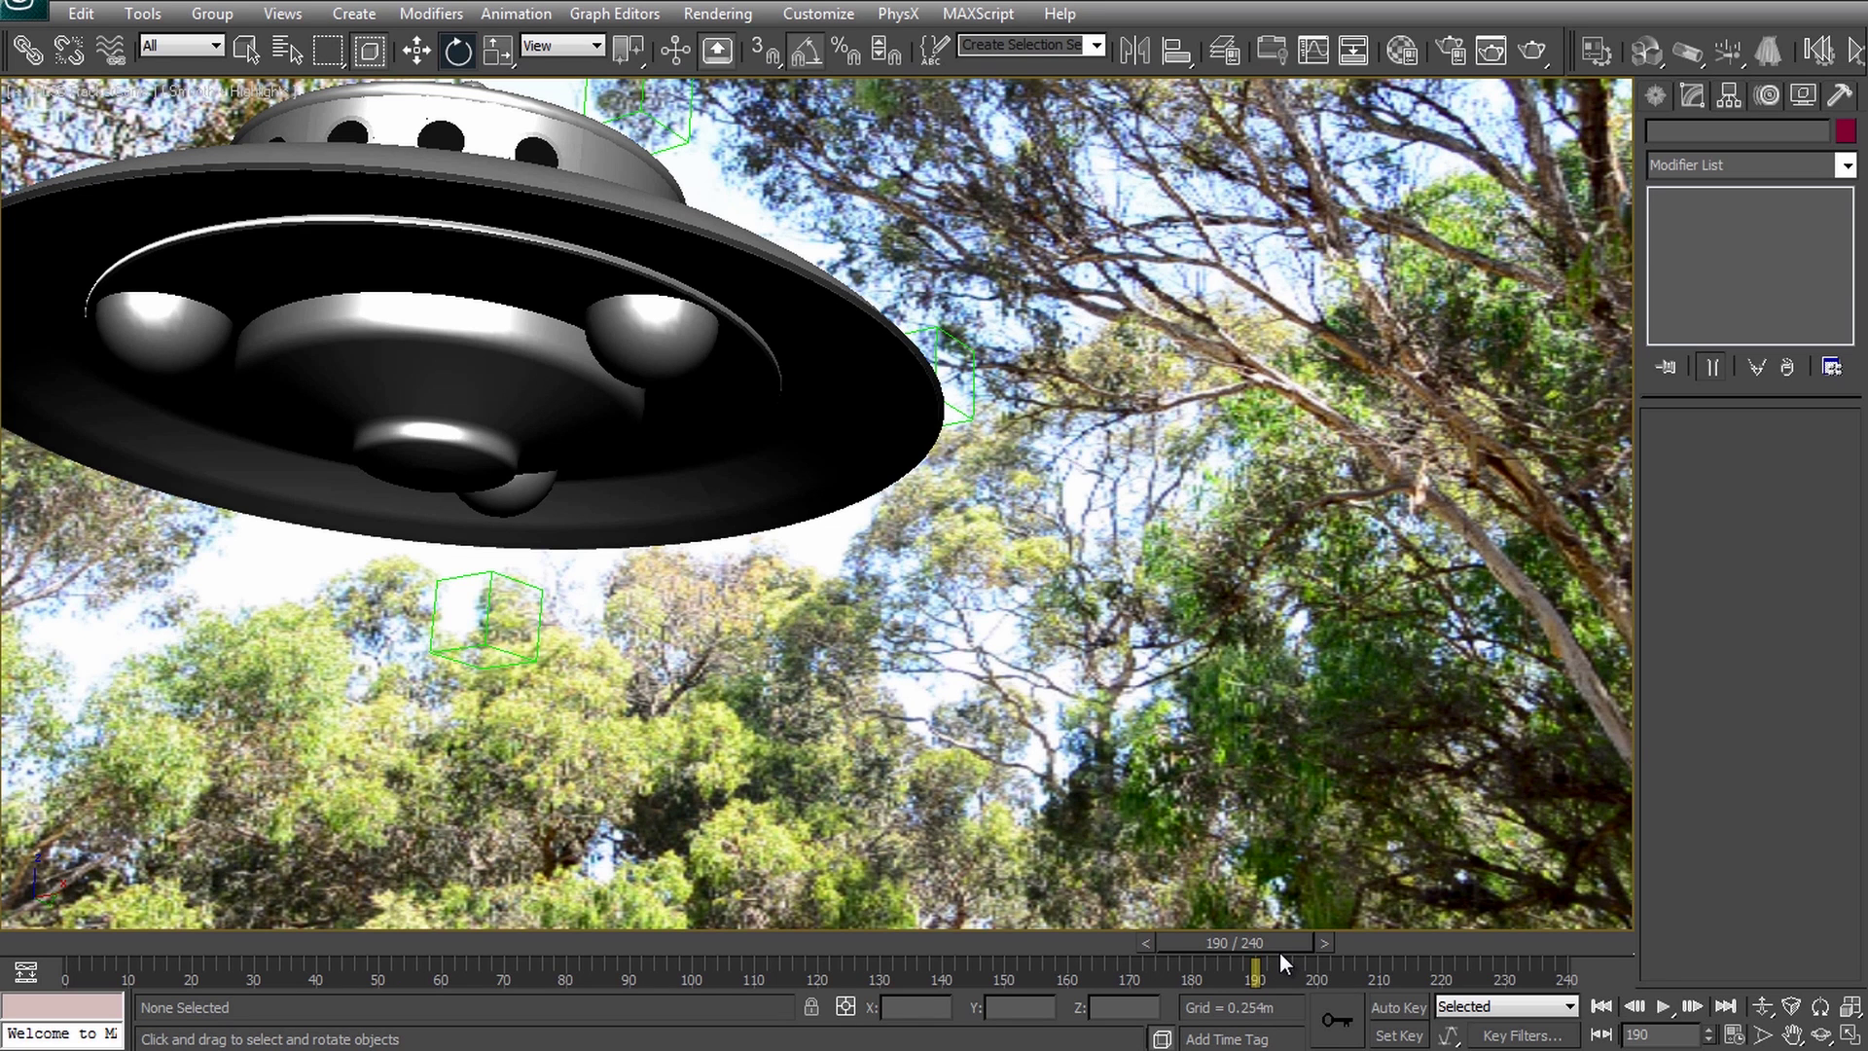
key(alt+w)
middle_drag(614, 358, 556, 282)
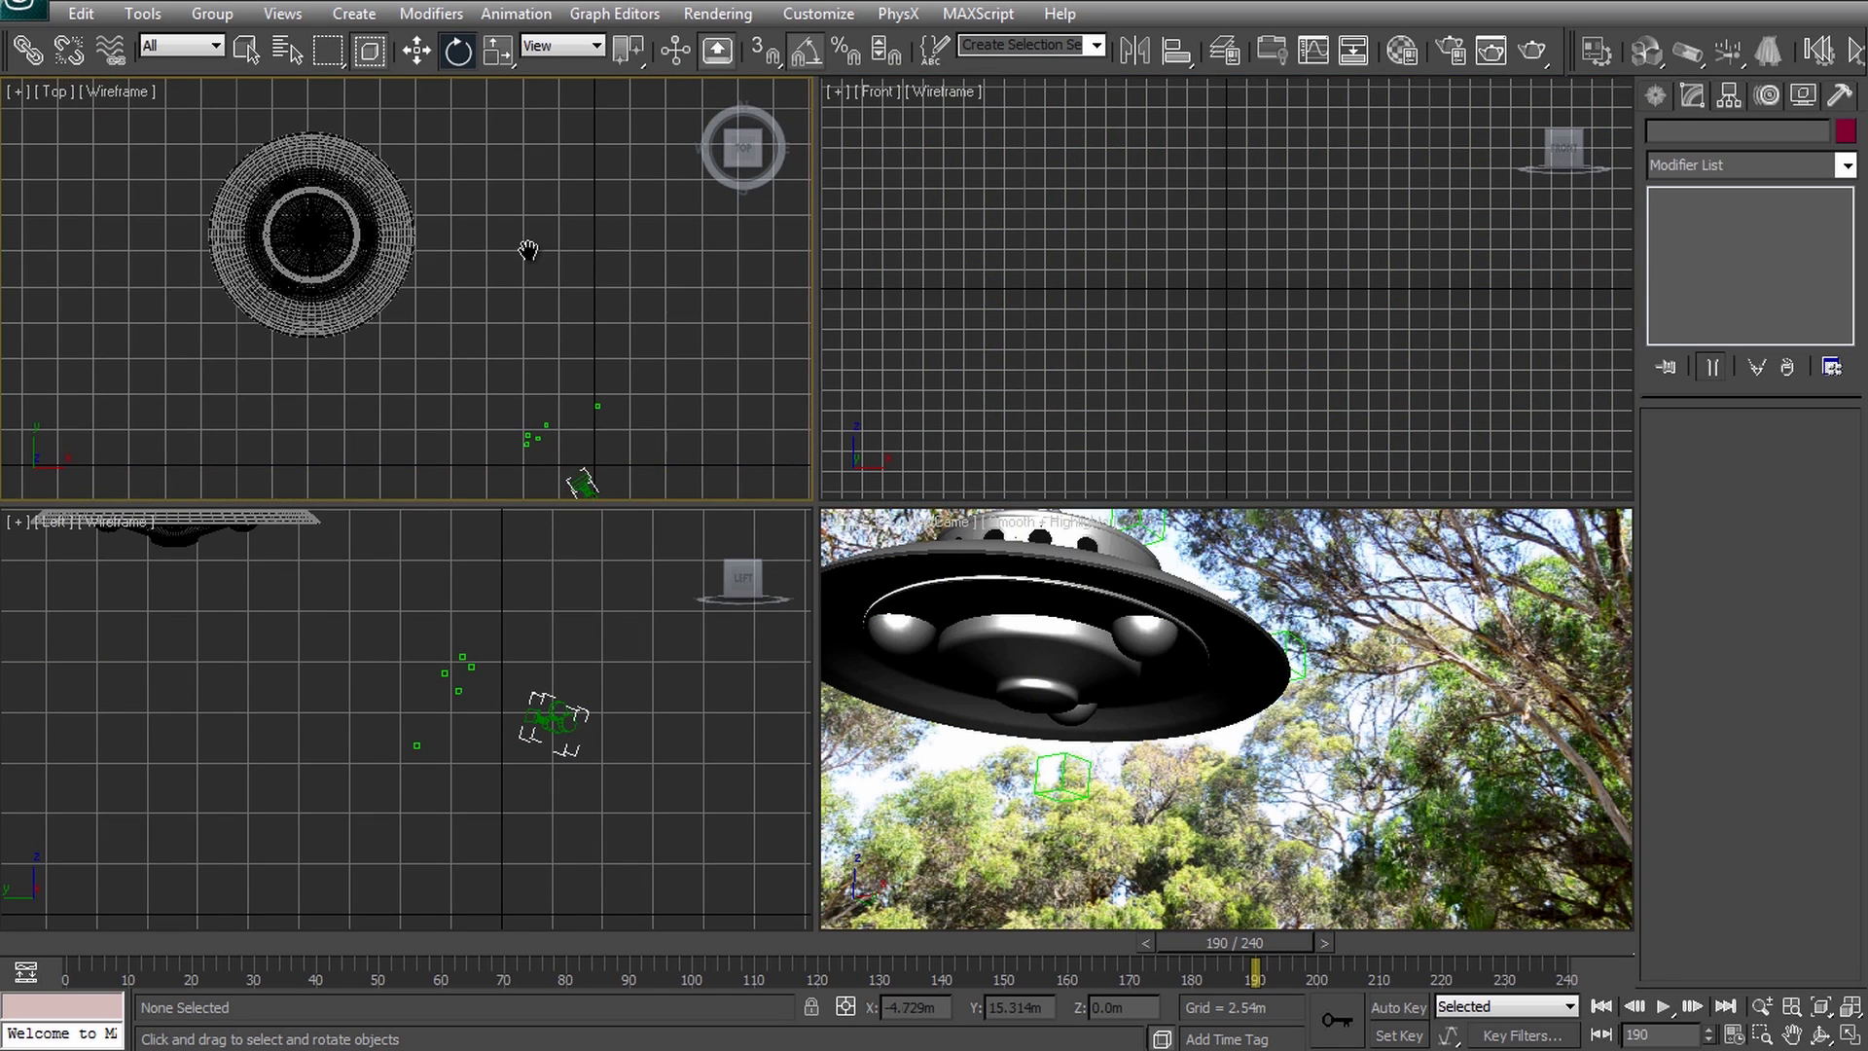
click(330, 226)
Assign the 01 - Default material to the UFO, replacing the same-named scene material.
key(m)
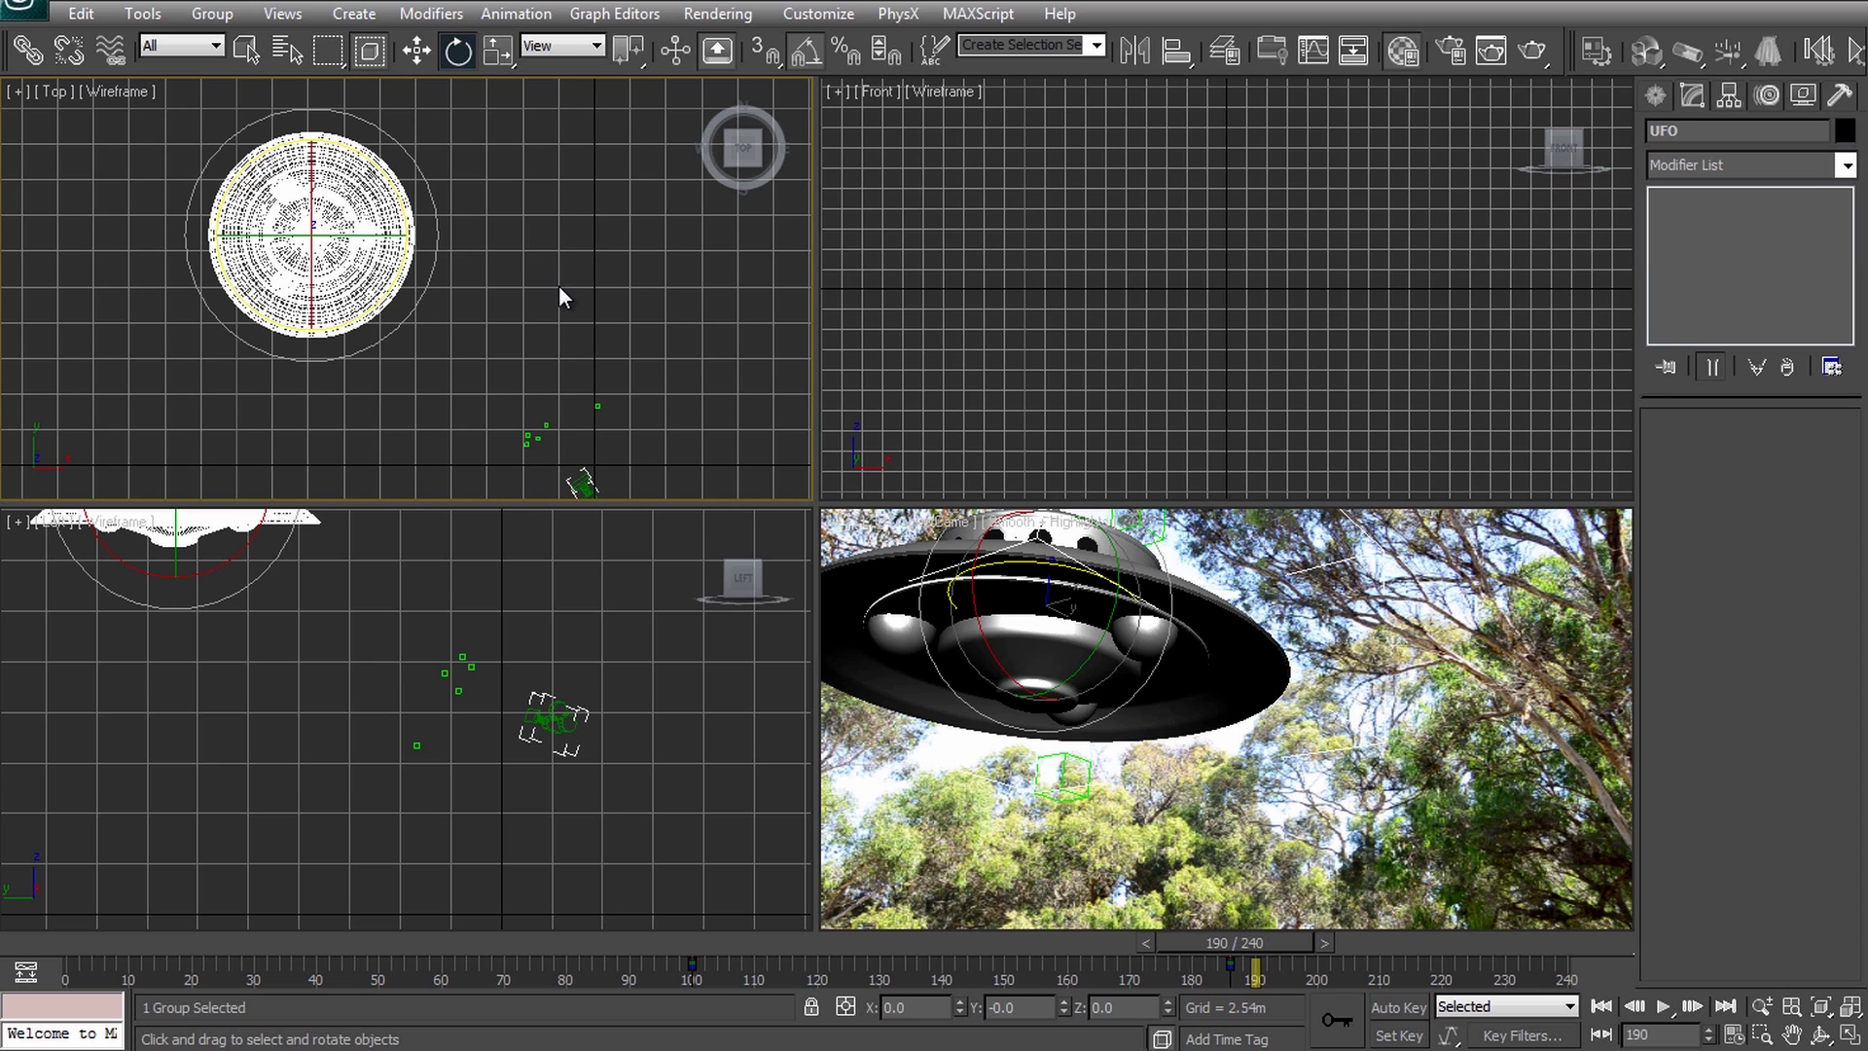
drag(815, 118, 854, 120)
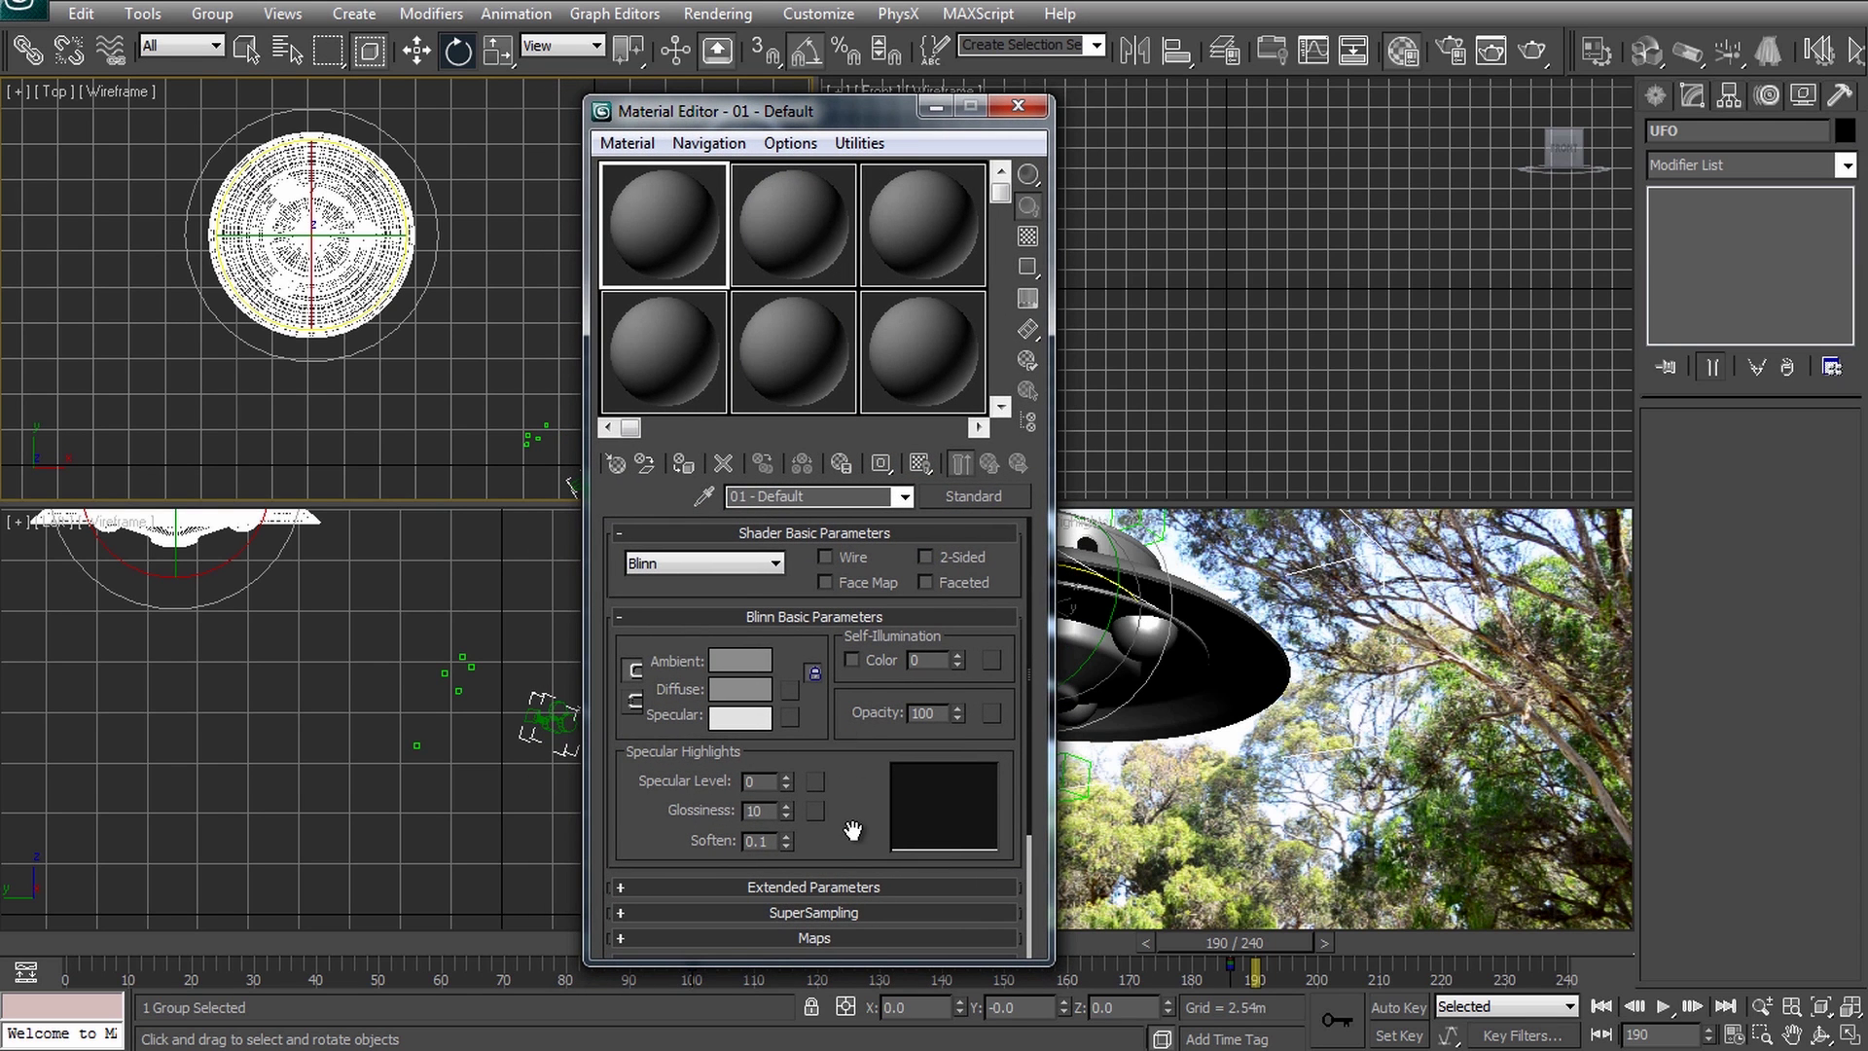
mouse_move(854, 831)
mouse_down()
mouse_move(859, 622)
mouse_move(841, 835)
mouse_up()
click(684, 463)
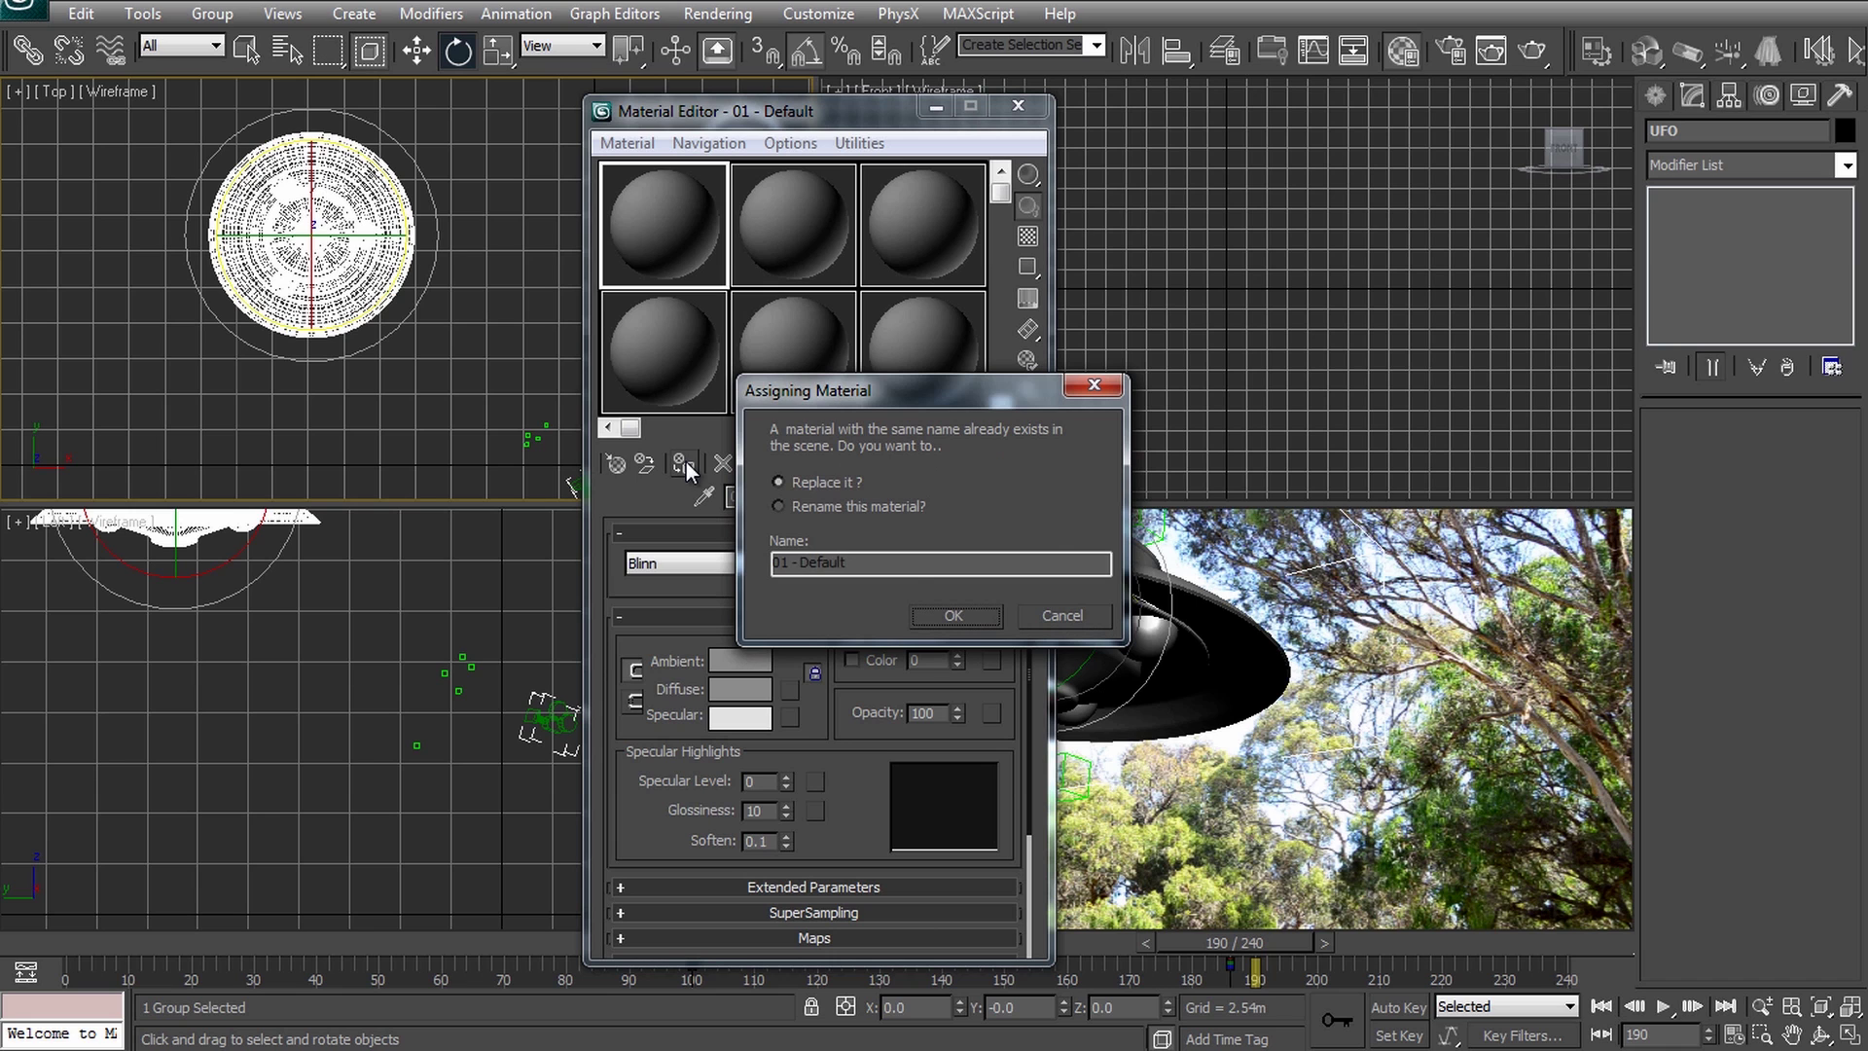
click(952, 615)
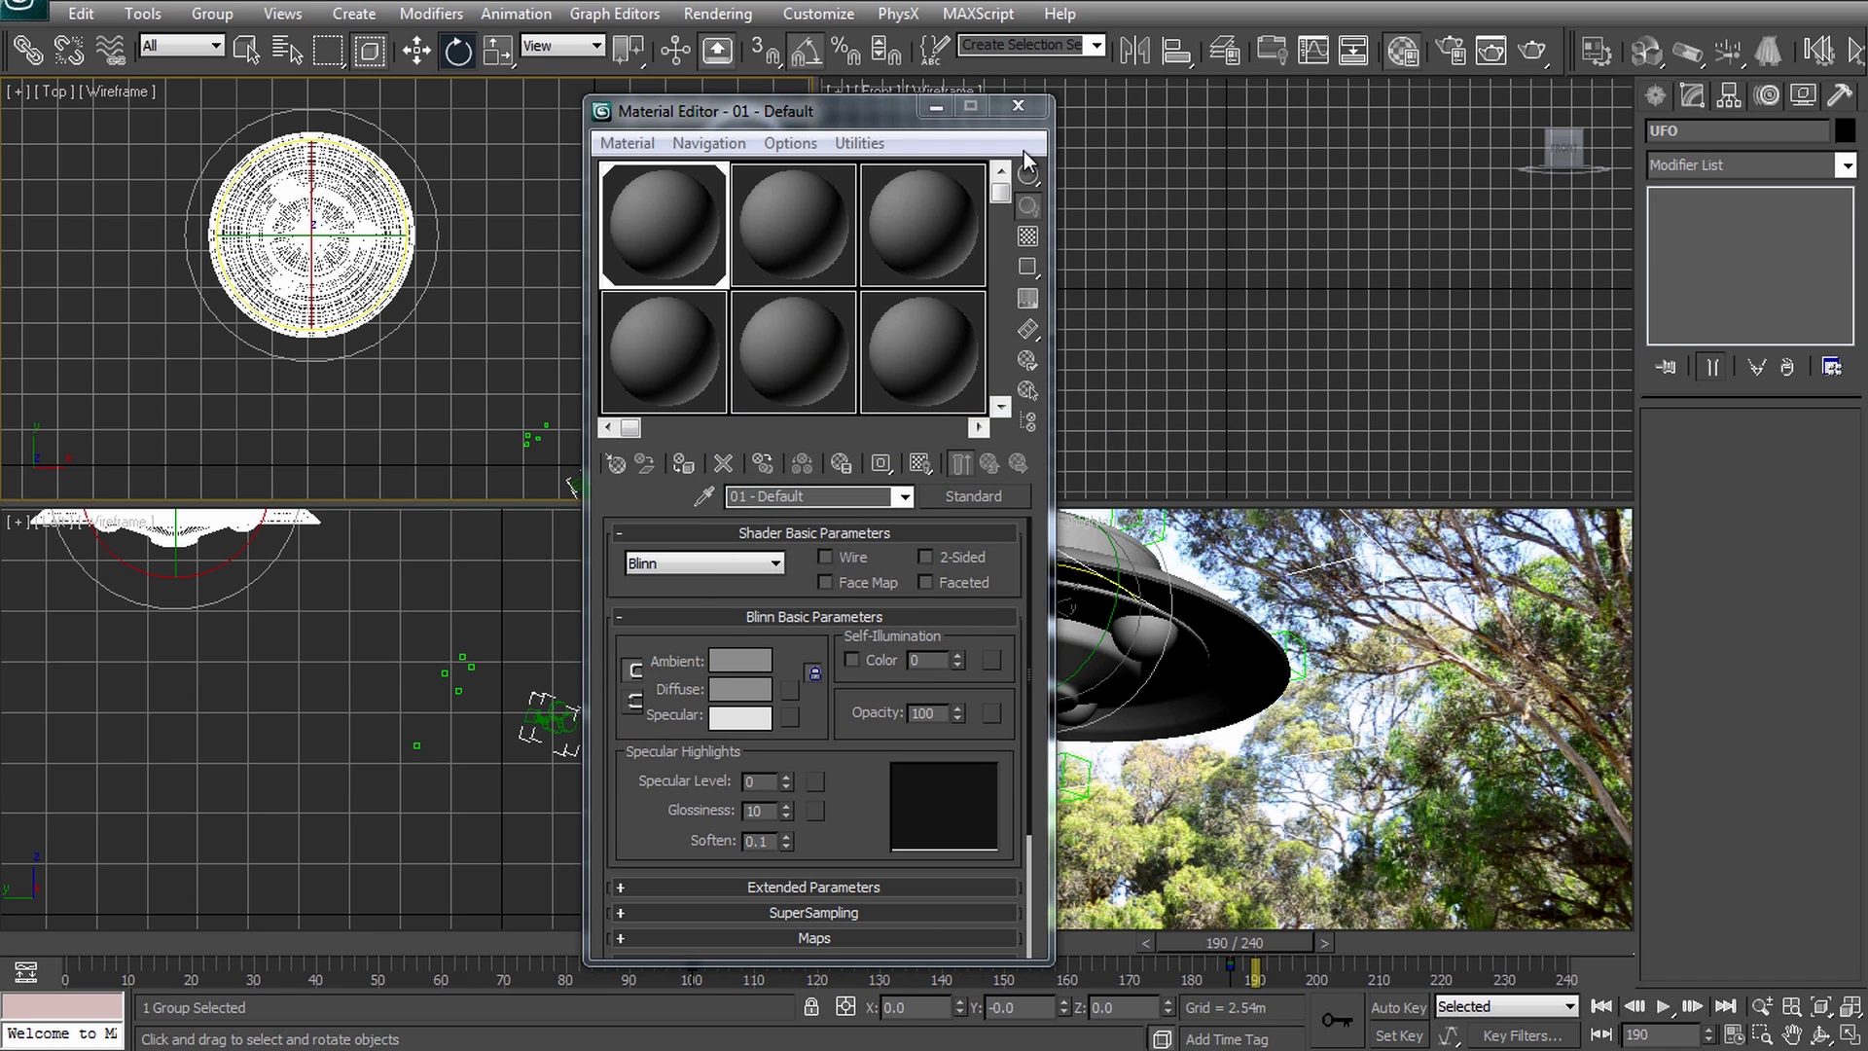
click(1021, 106)
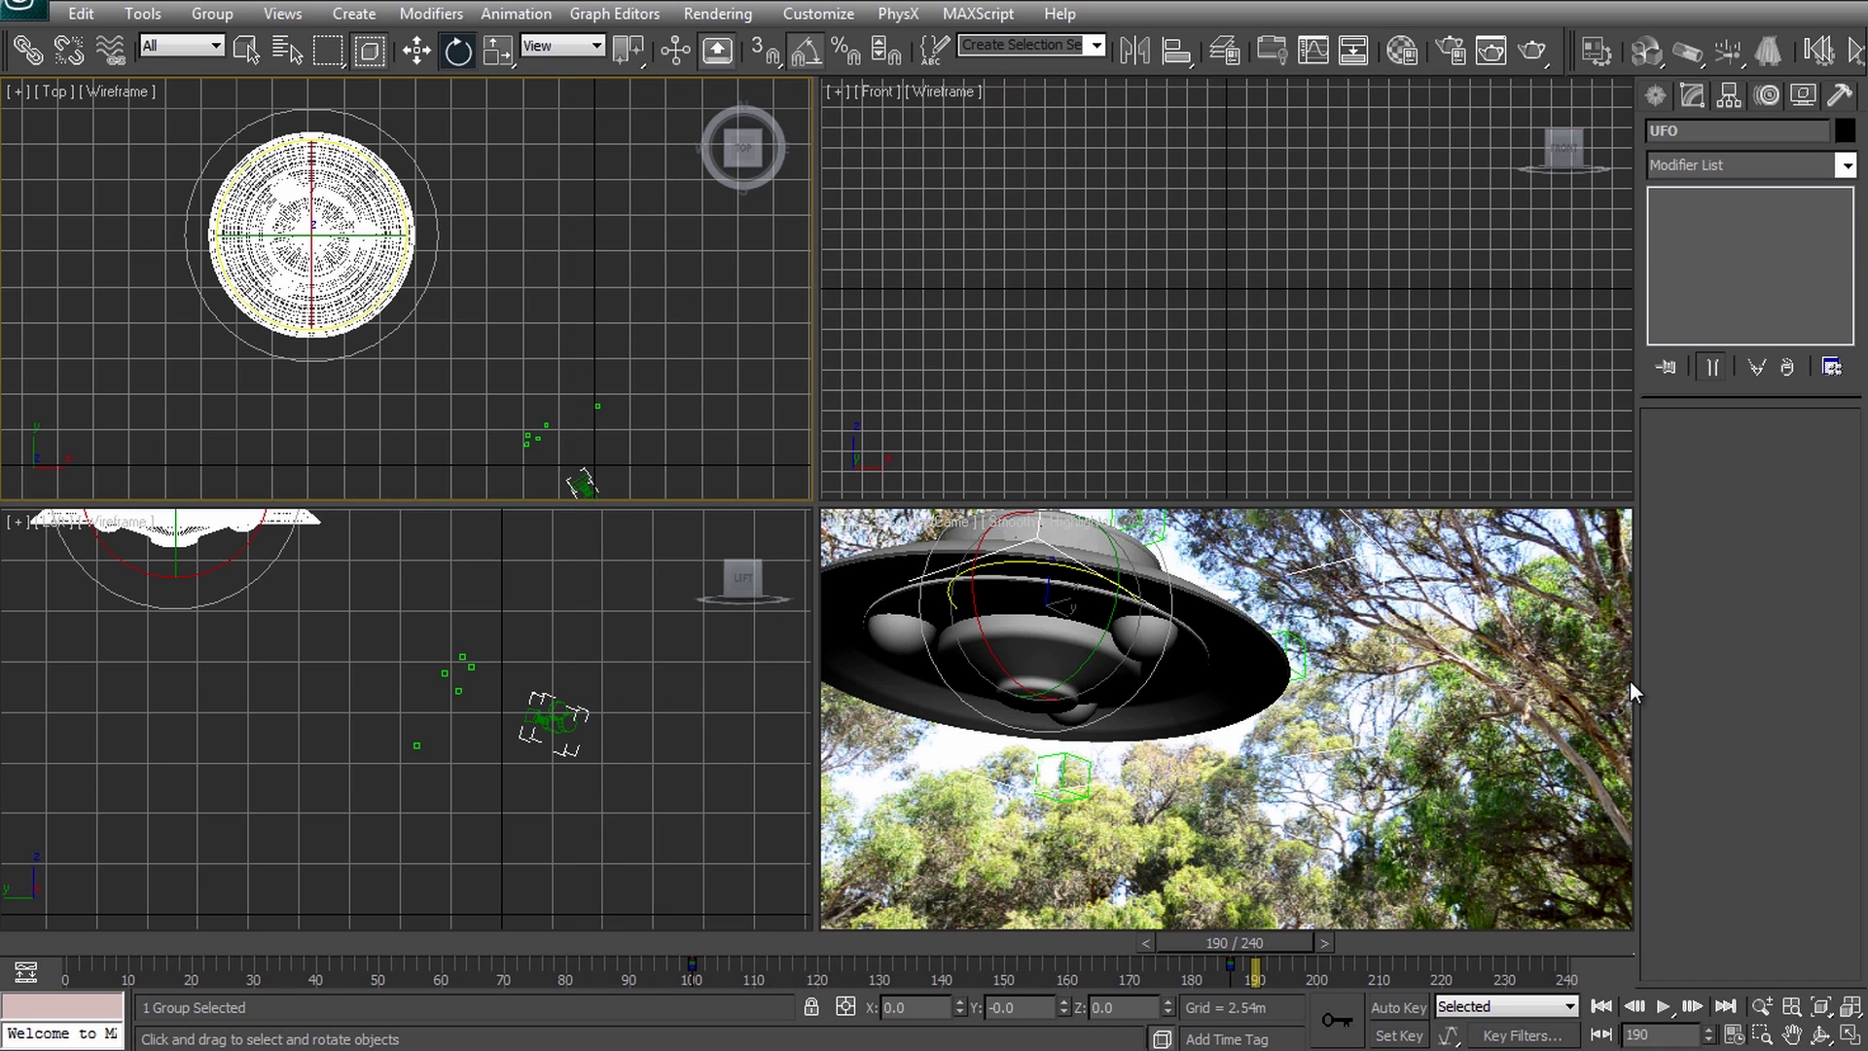
Enable Show Safe Frames in the camera view, then test-render frame 190 of the UFO.
click(926, 523)
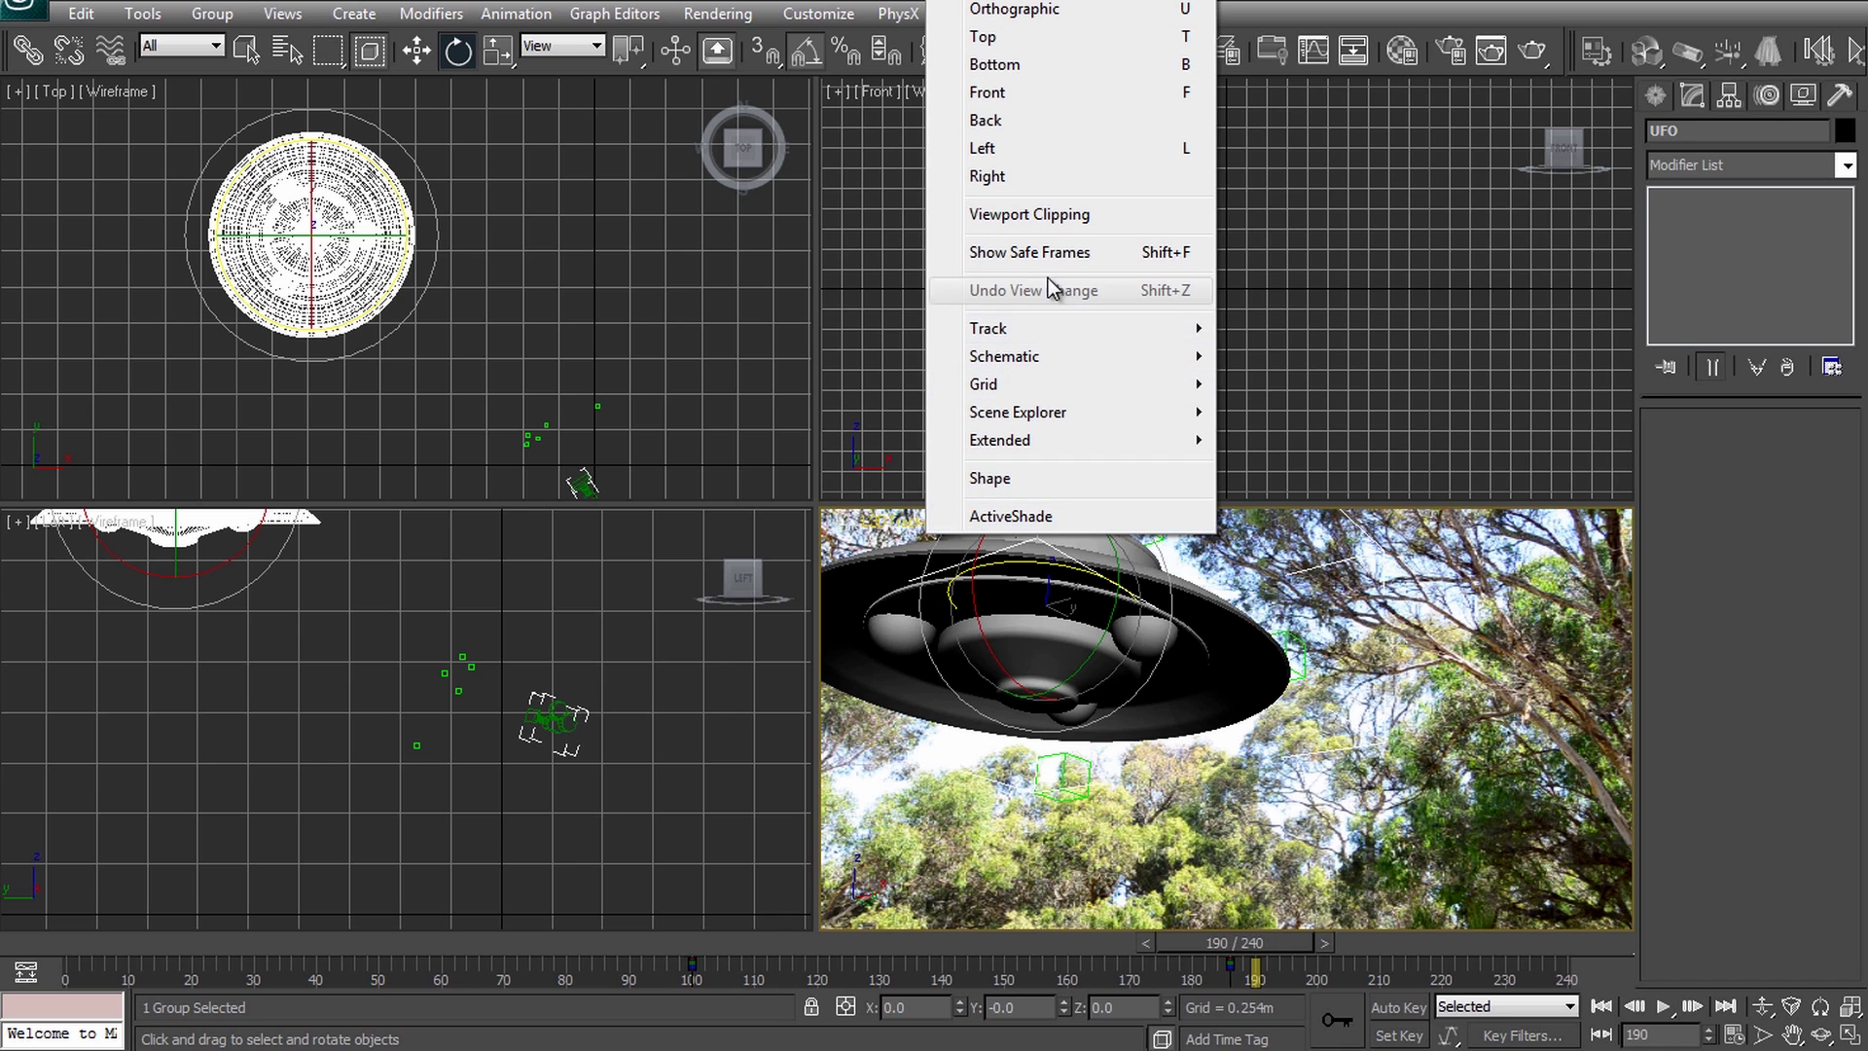
click(1059, 257)
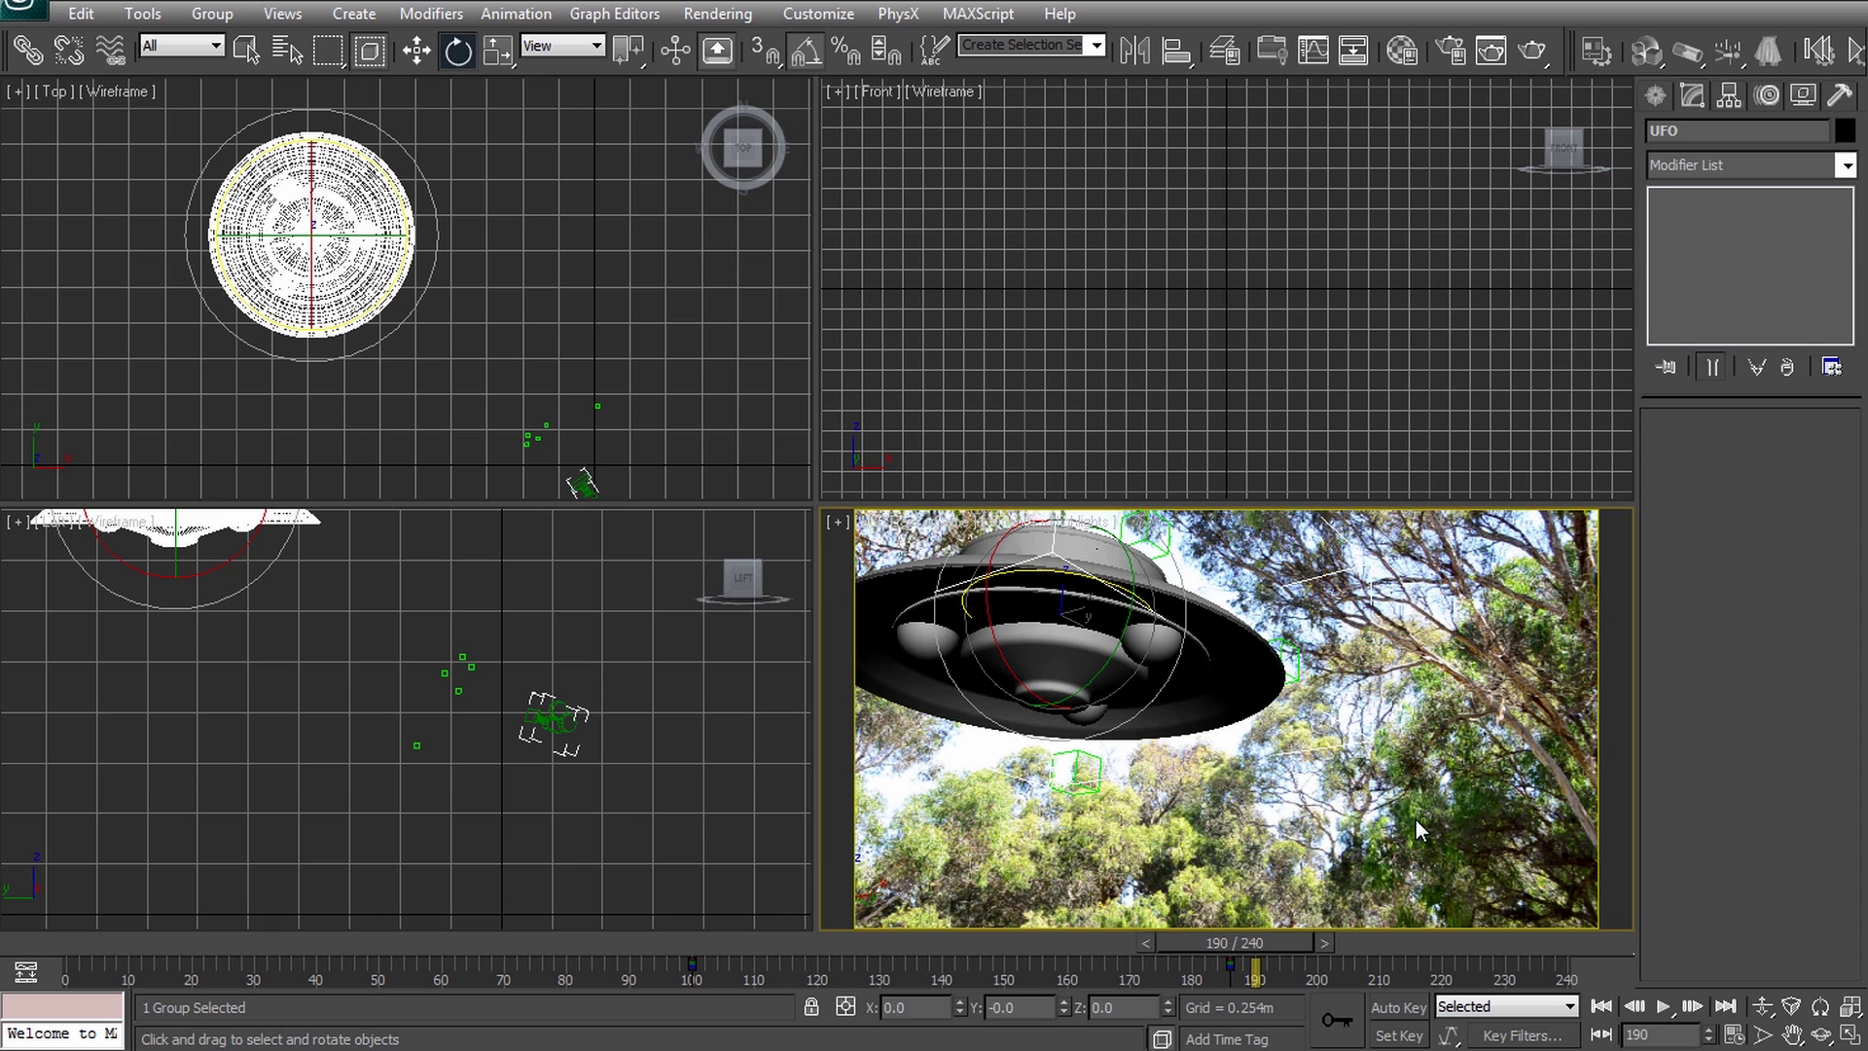
click(1615, 784)
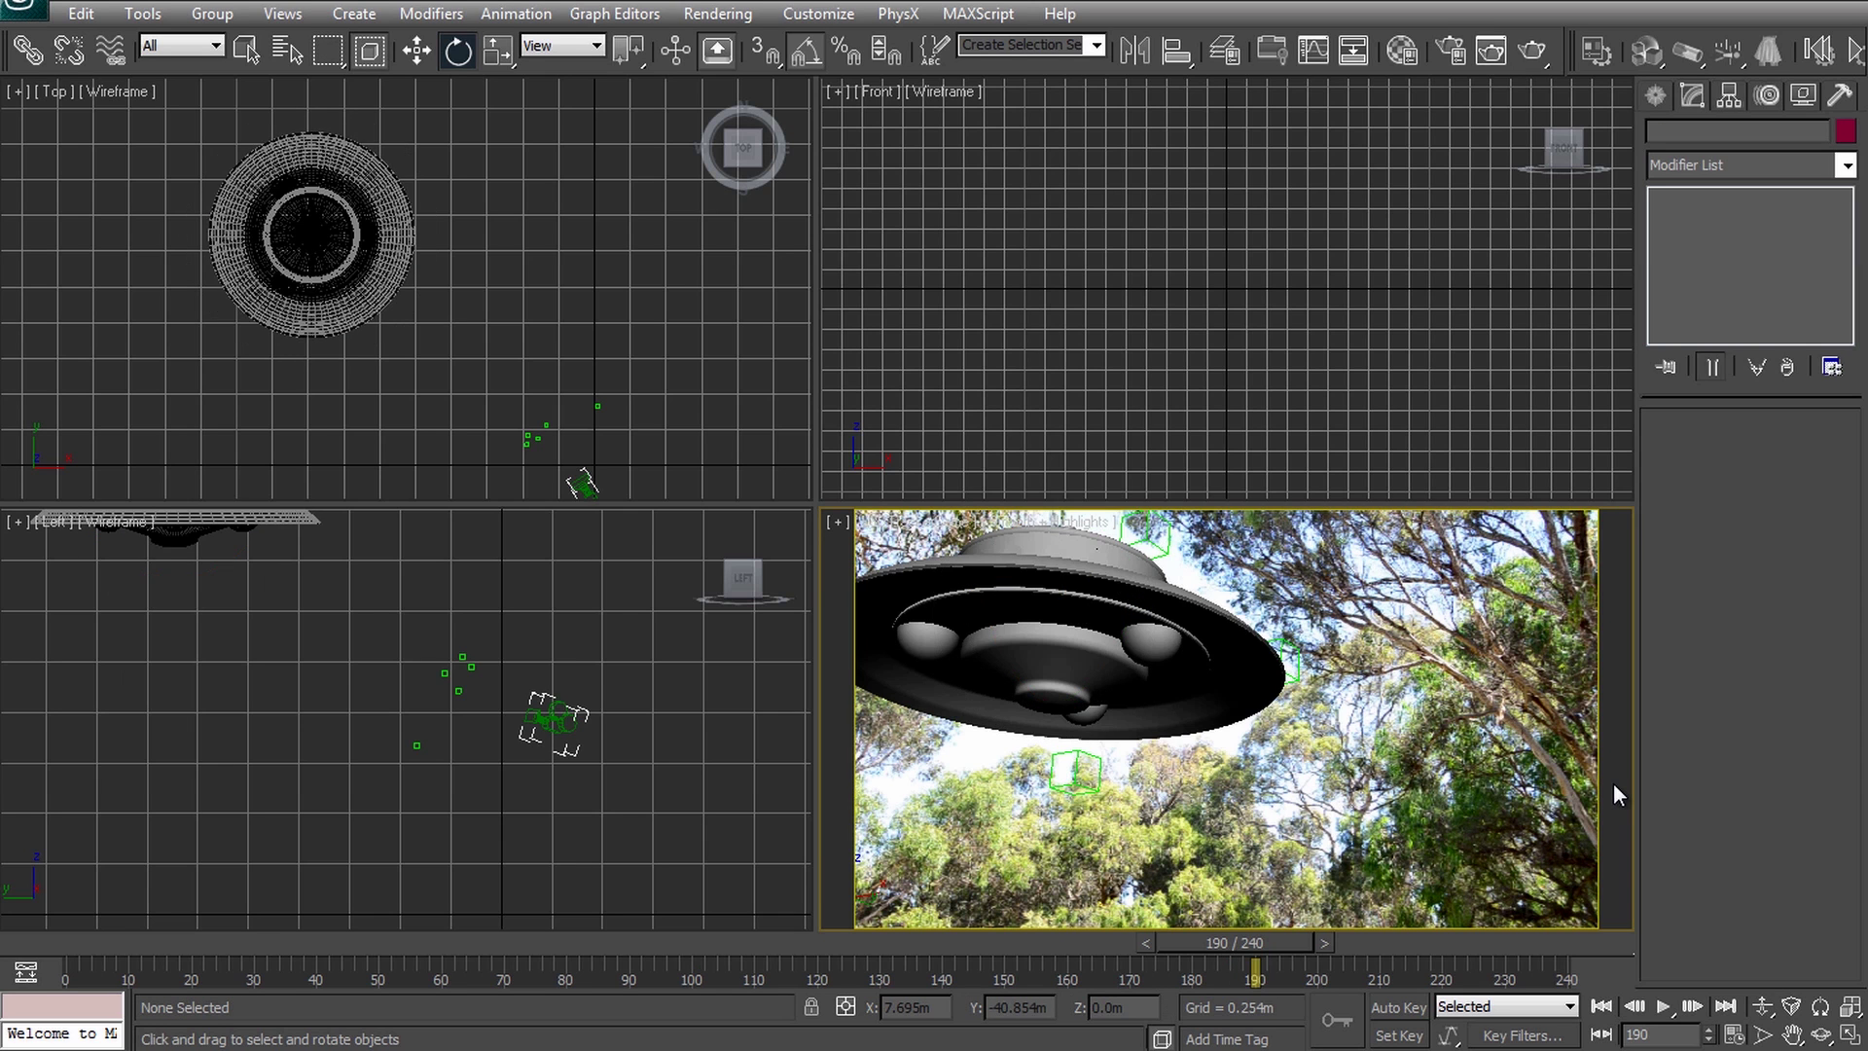
key(shift+q)
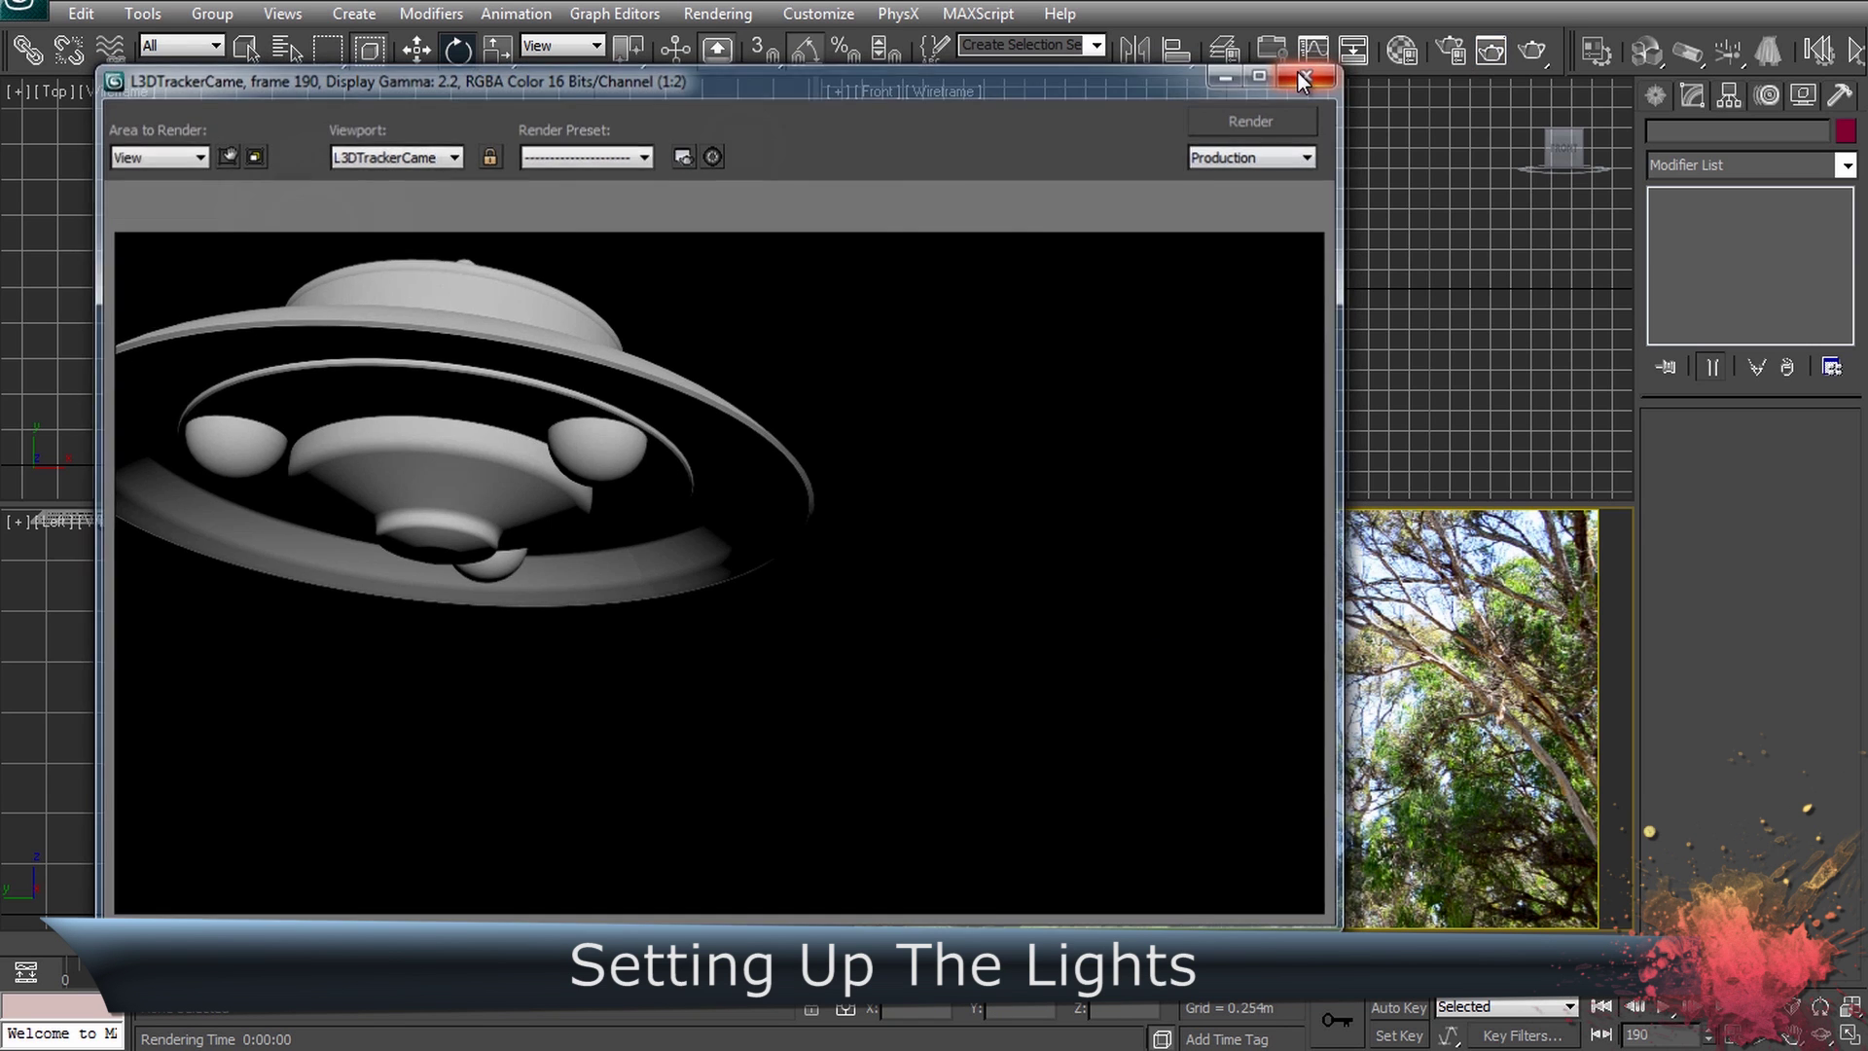
click(1308, 73)
Create a Standard Free Direct light and raise it high above the UFO.
click(1657, 98)
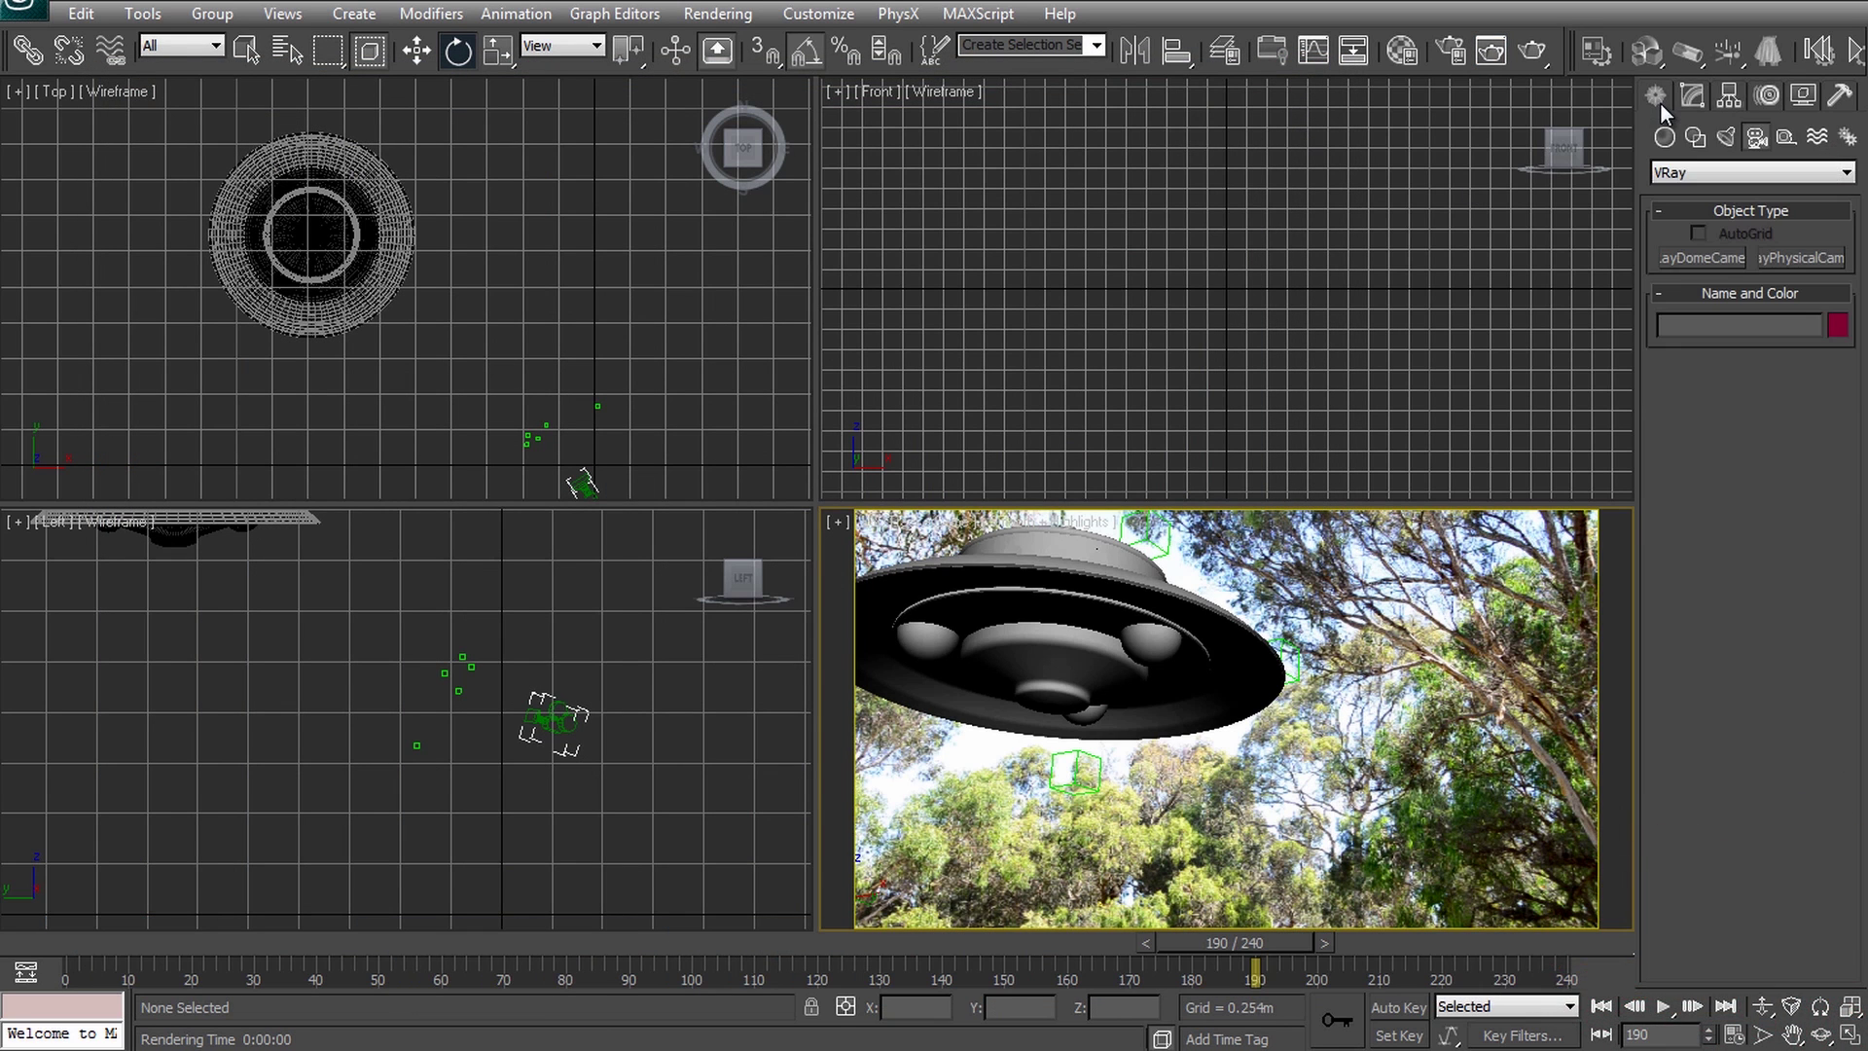
click(1724, 137)
click(1724, 172)
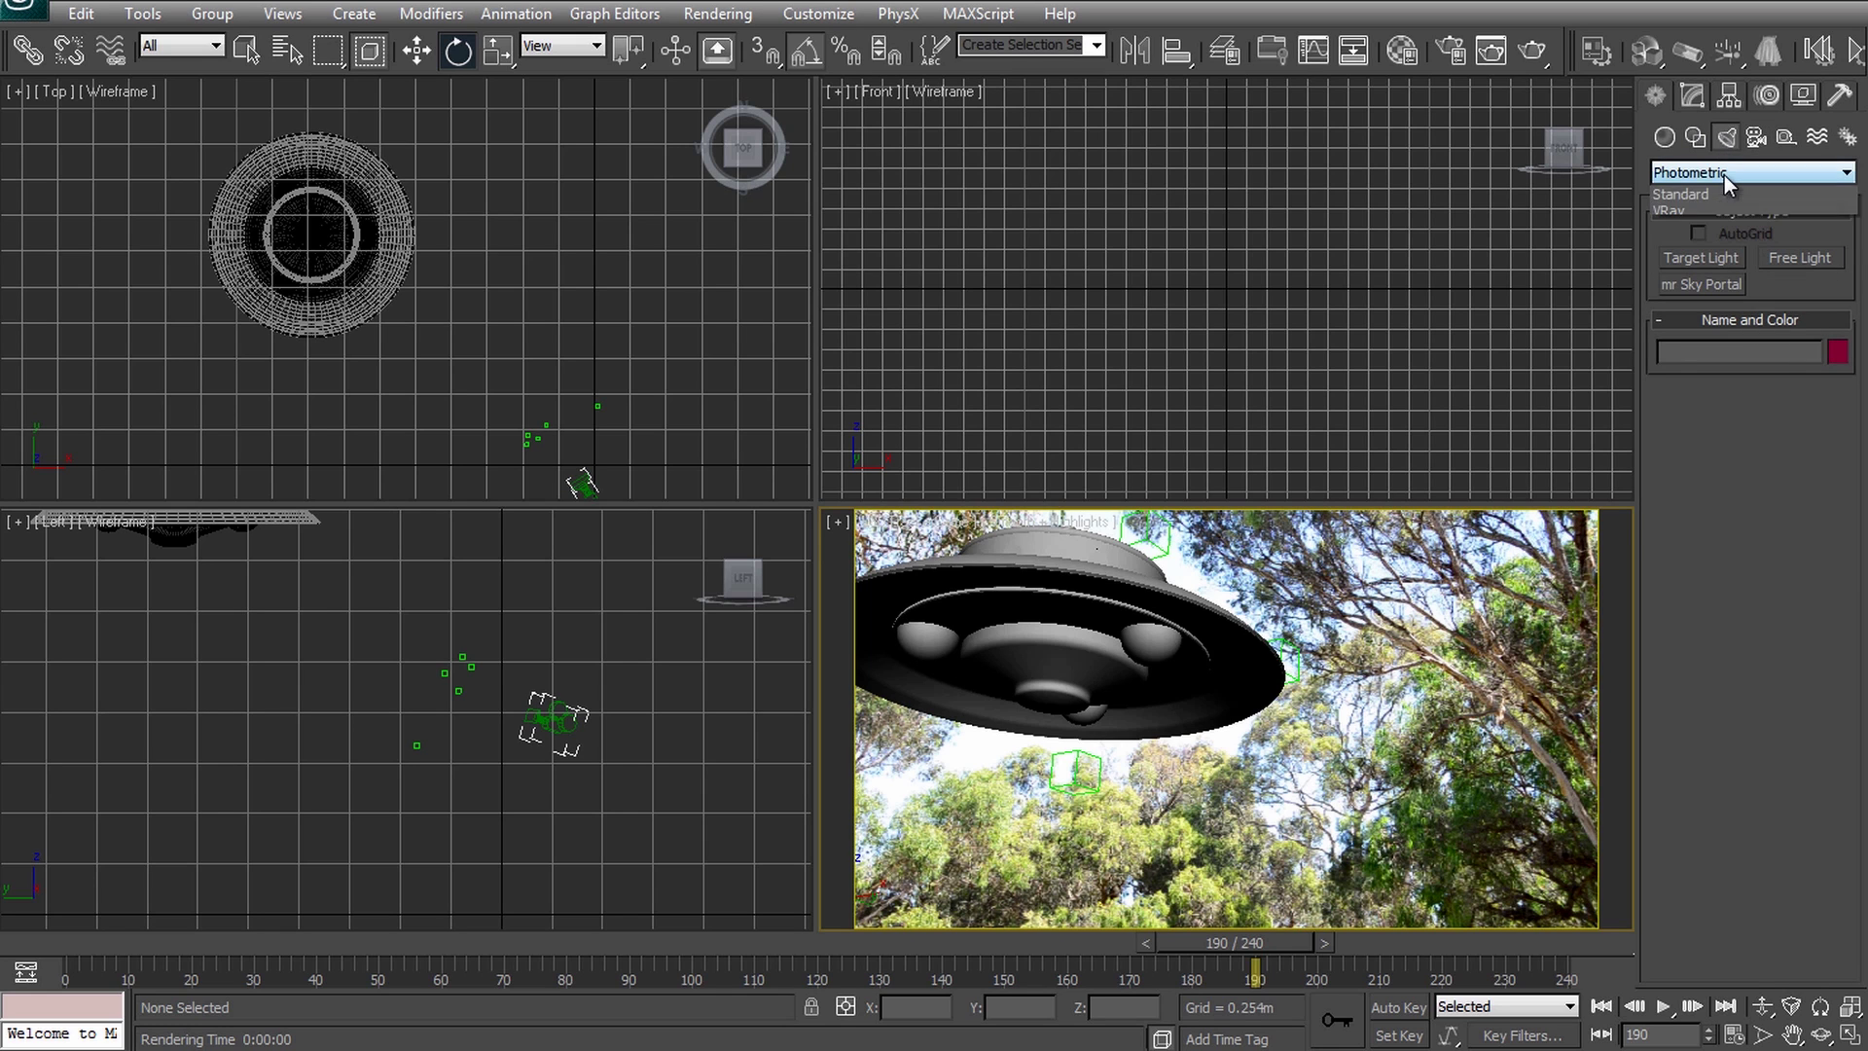
click(1693, 214)
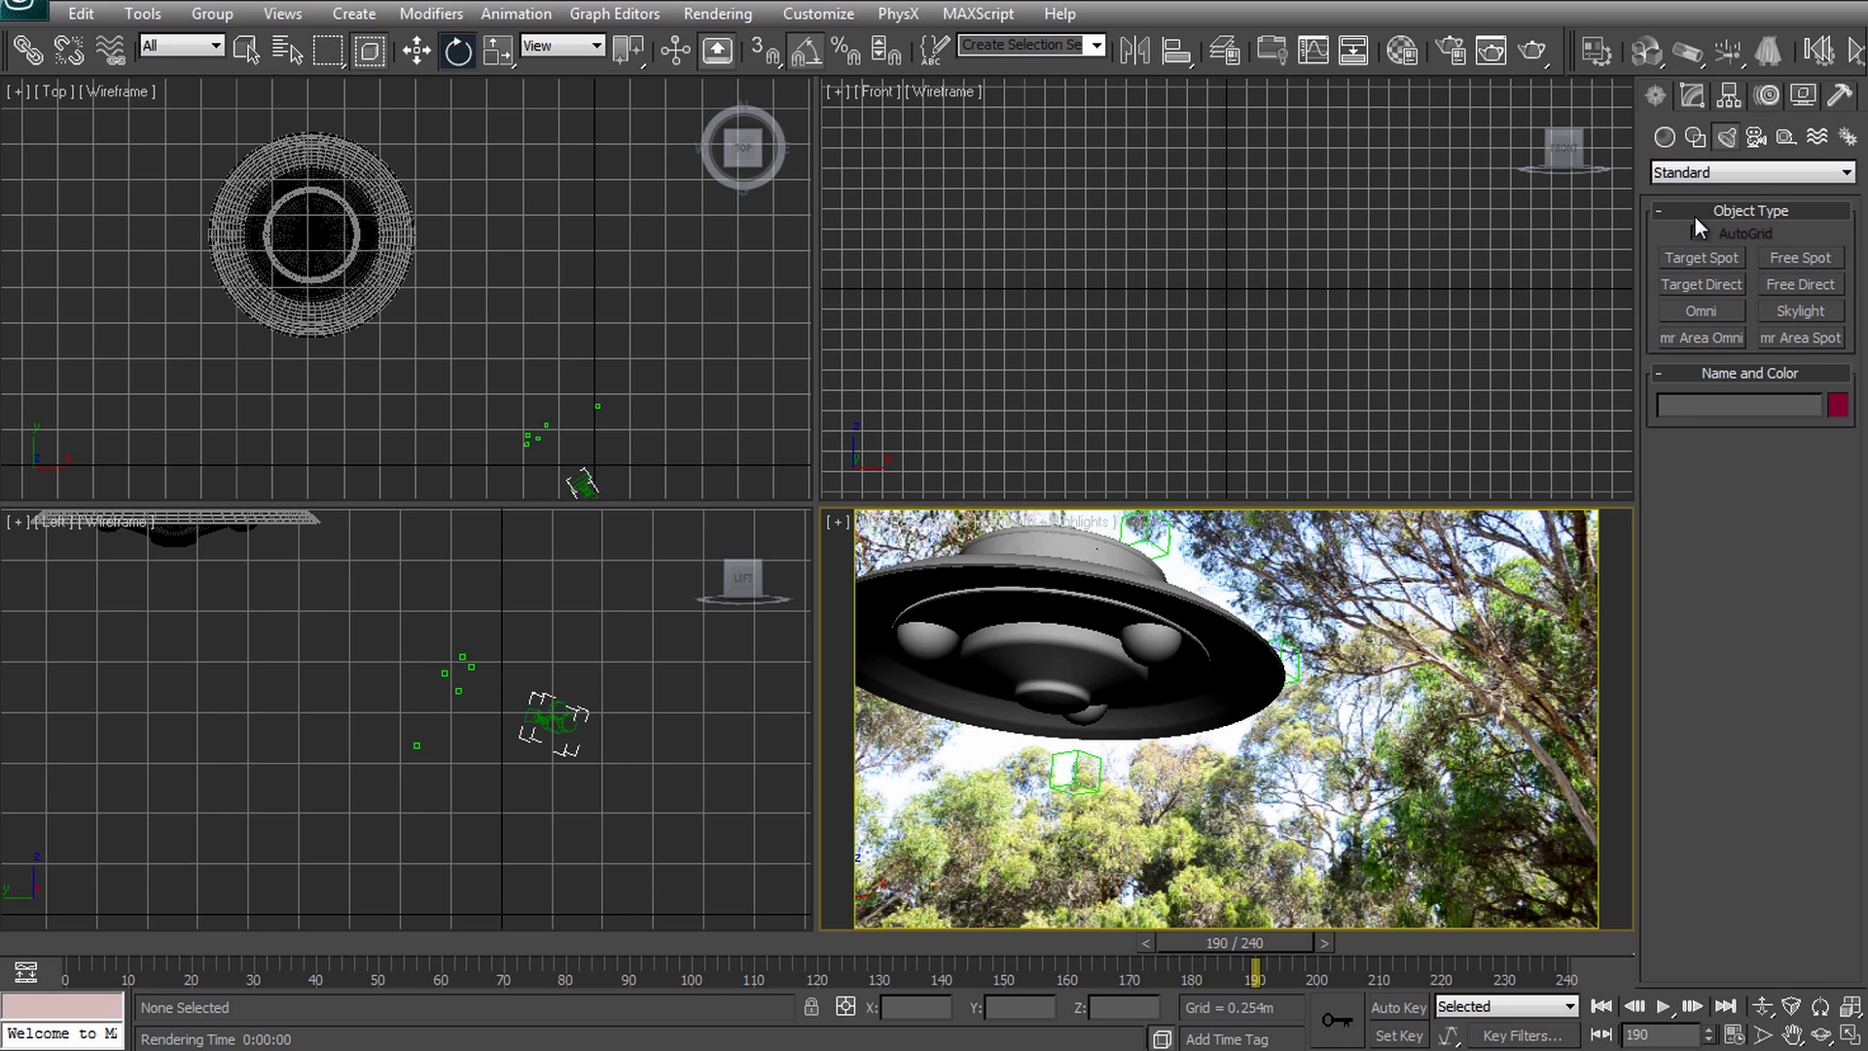
click(1780, 286)
click(522, 189)
key(w)
middle_drag(334, 909, 322, 798)
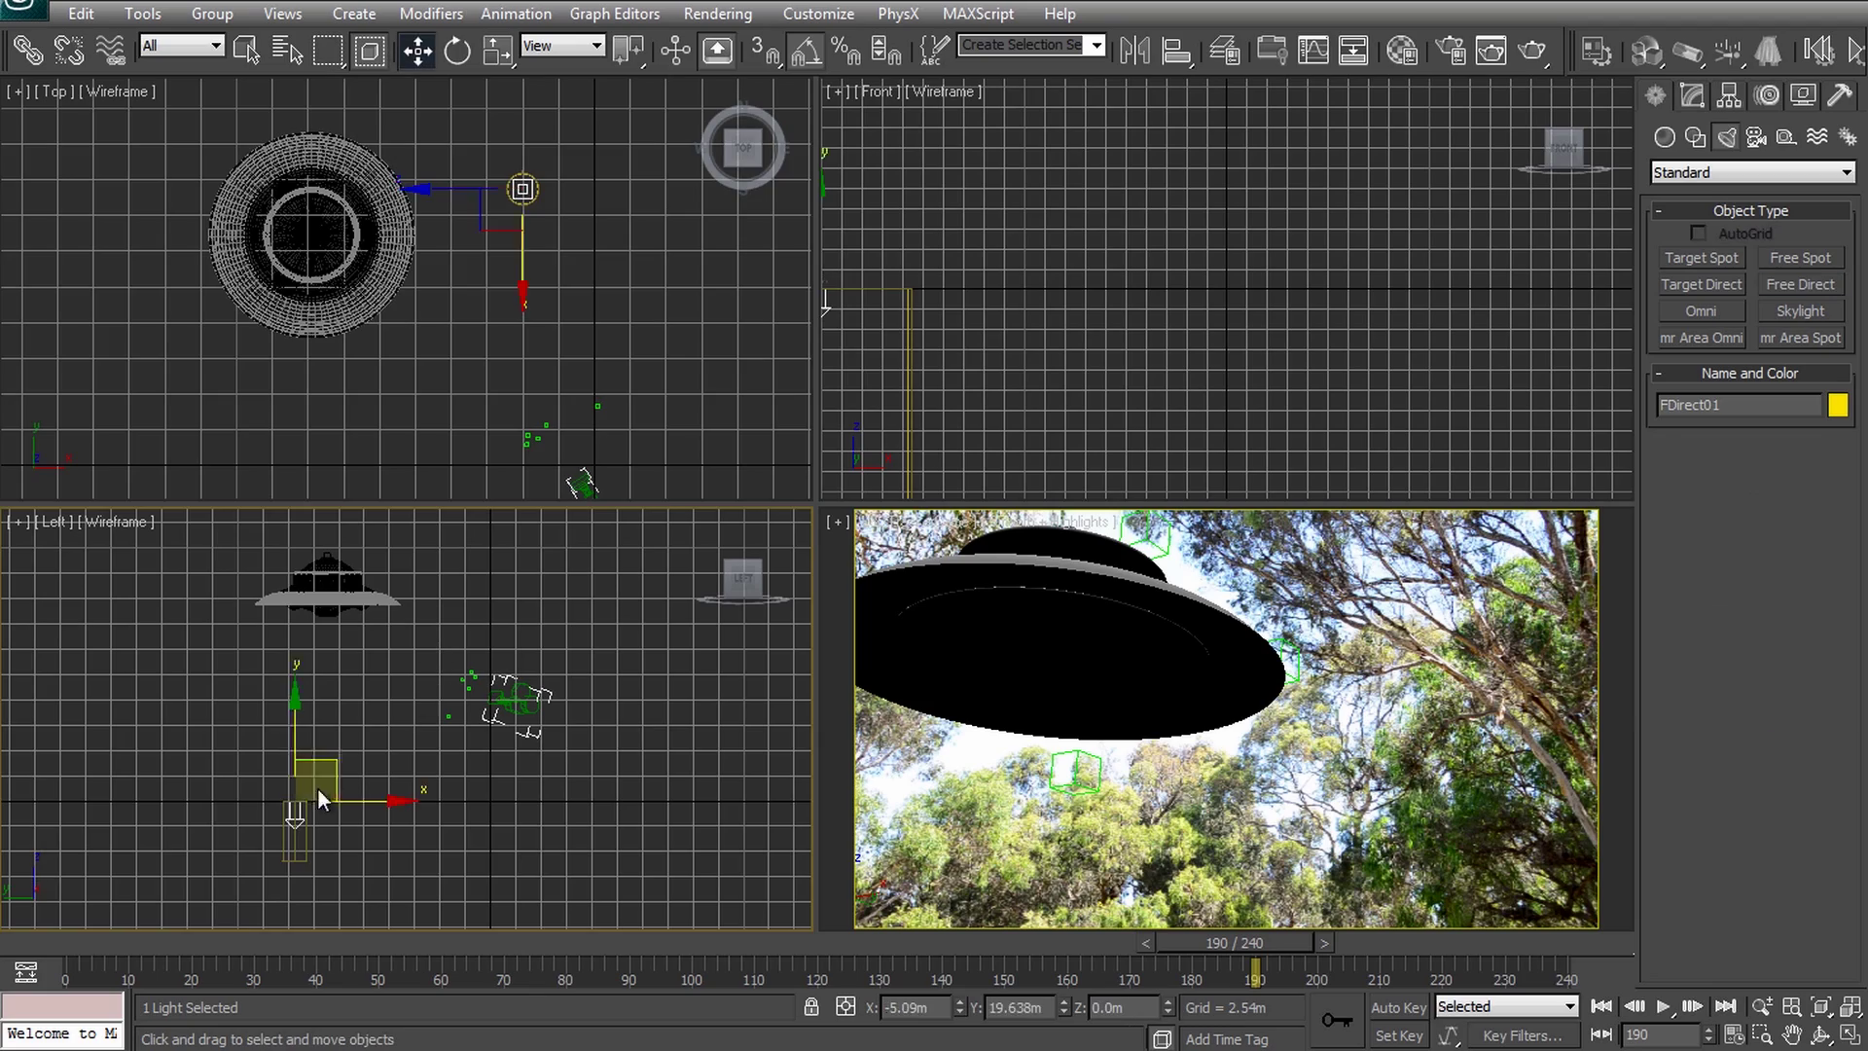
drag(322, 797, 306, 506)
middle_drag(651, 147, 488, 250)
drag(487, 250, 458, 150)
key(e)
key(w)
Tint FDirect01's colour cream in Intensity/Color and test-render the camera view.
click(1690, 96)
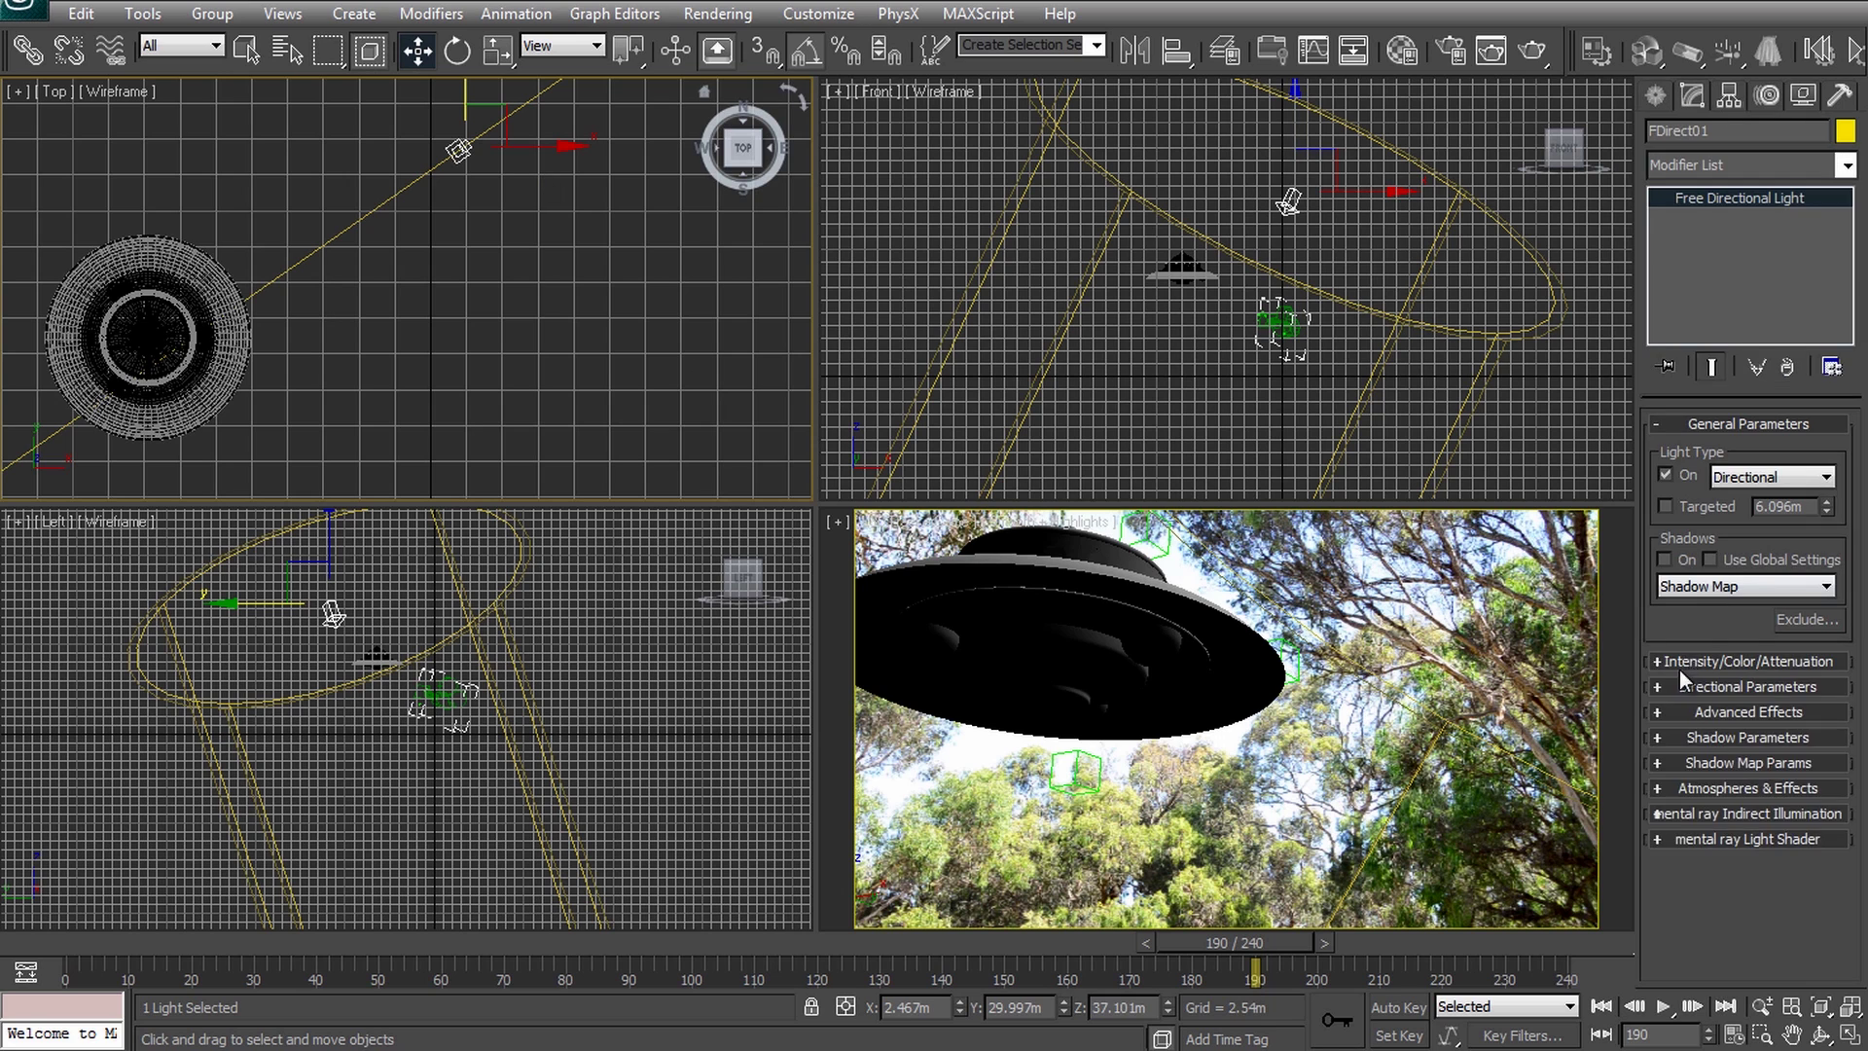
click(1680, 661)
click(1816, 695)
drag(683, 49, 670, 50)
click(642, 202)
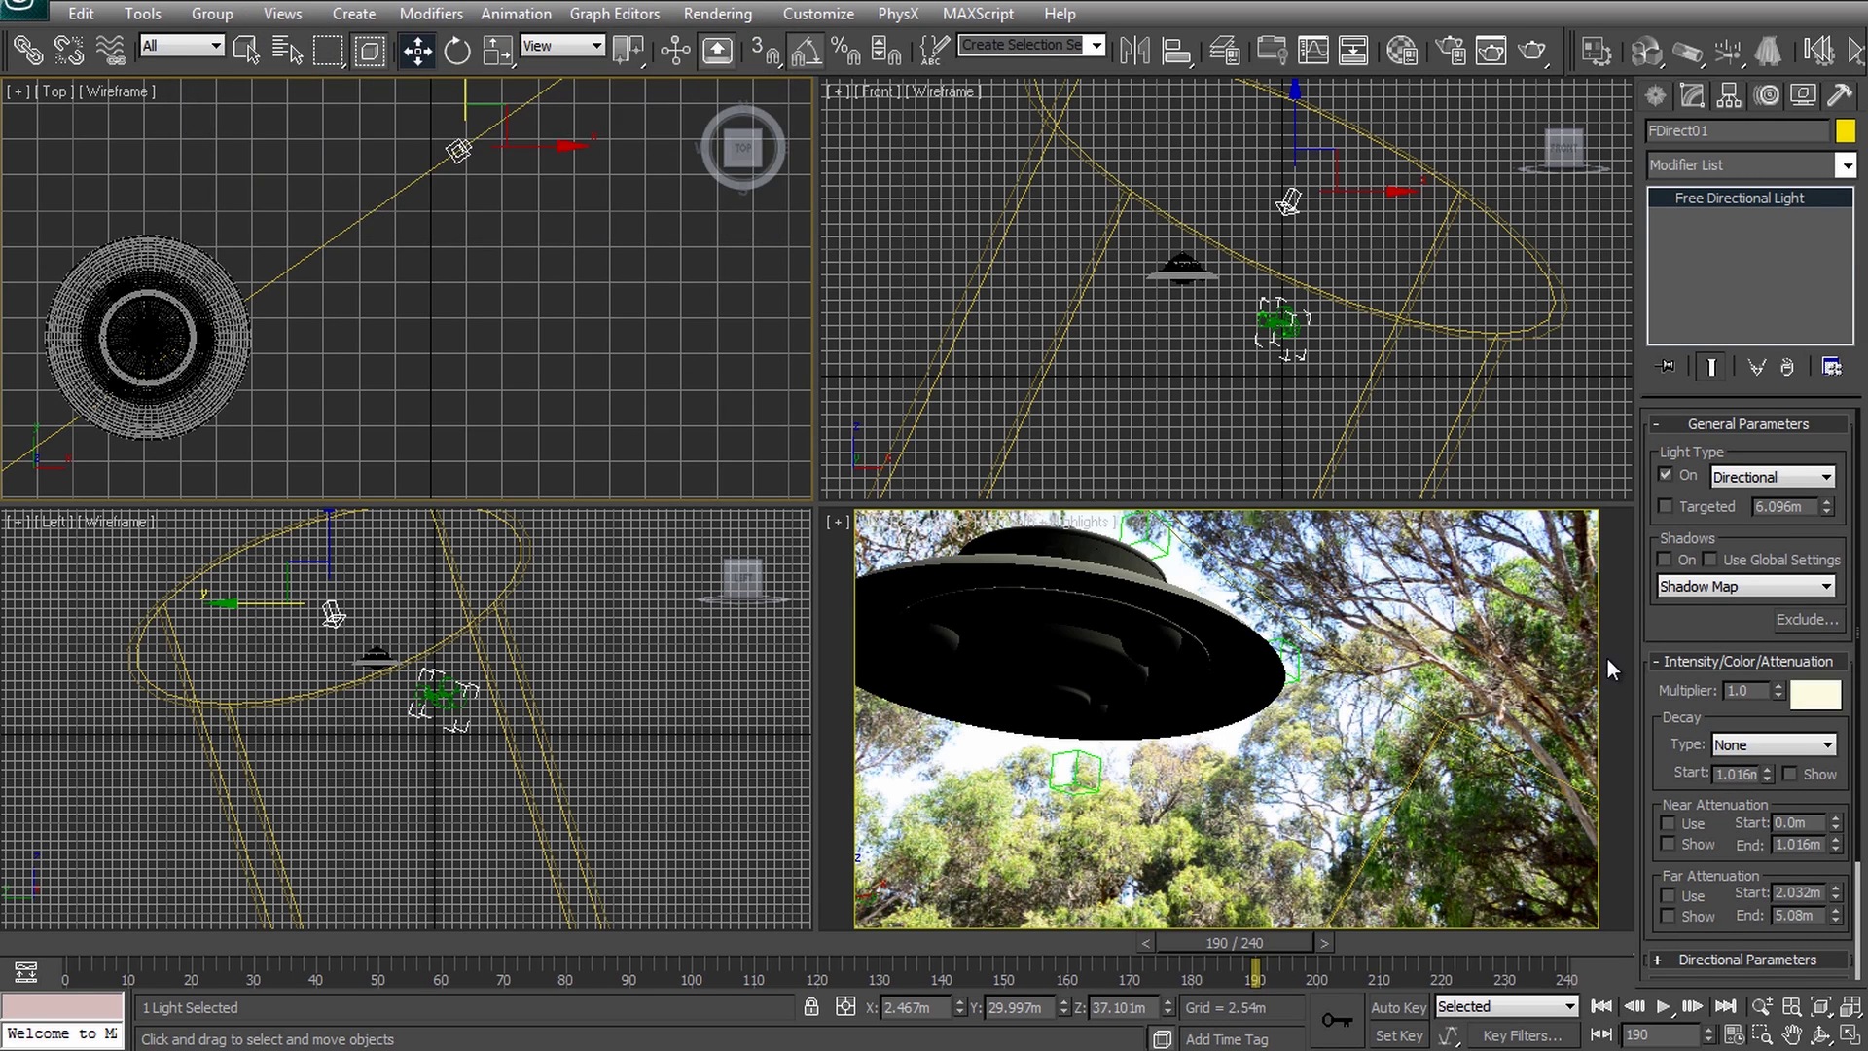
click(1605, 668)
key(shift+q)
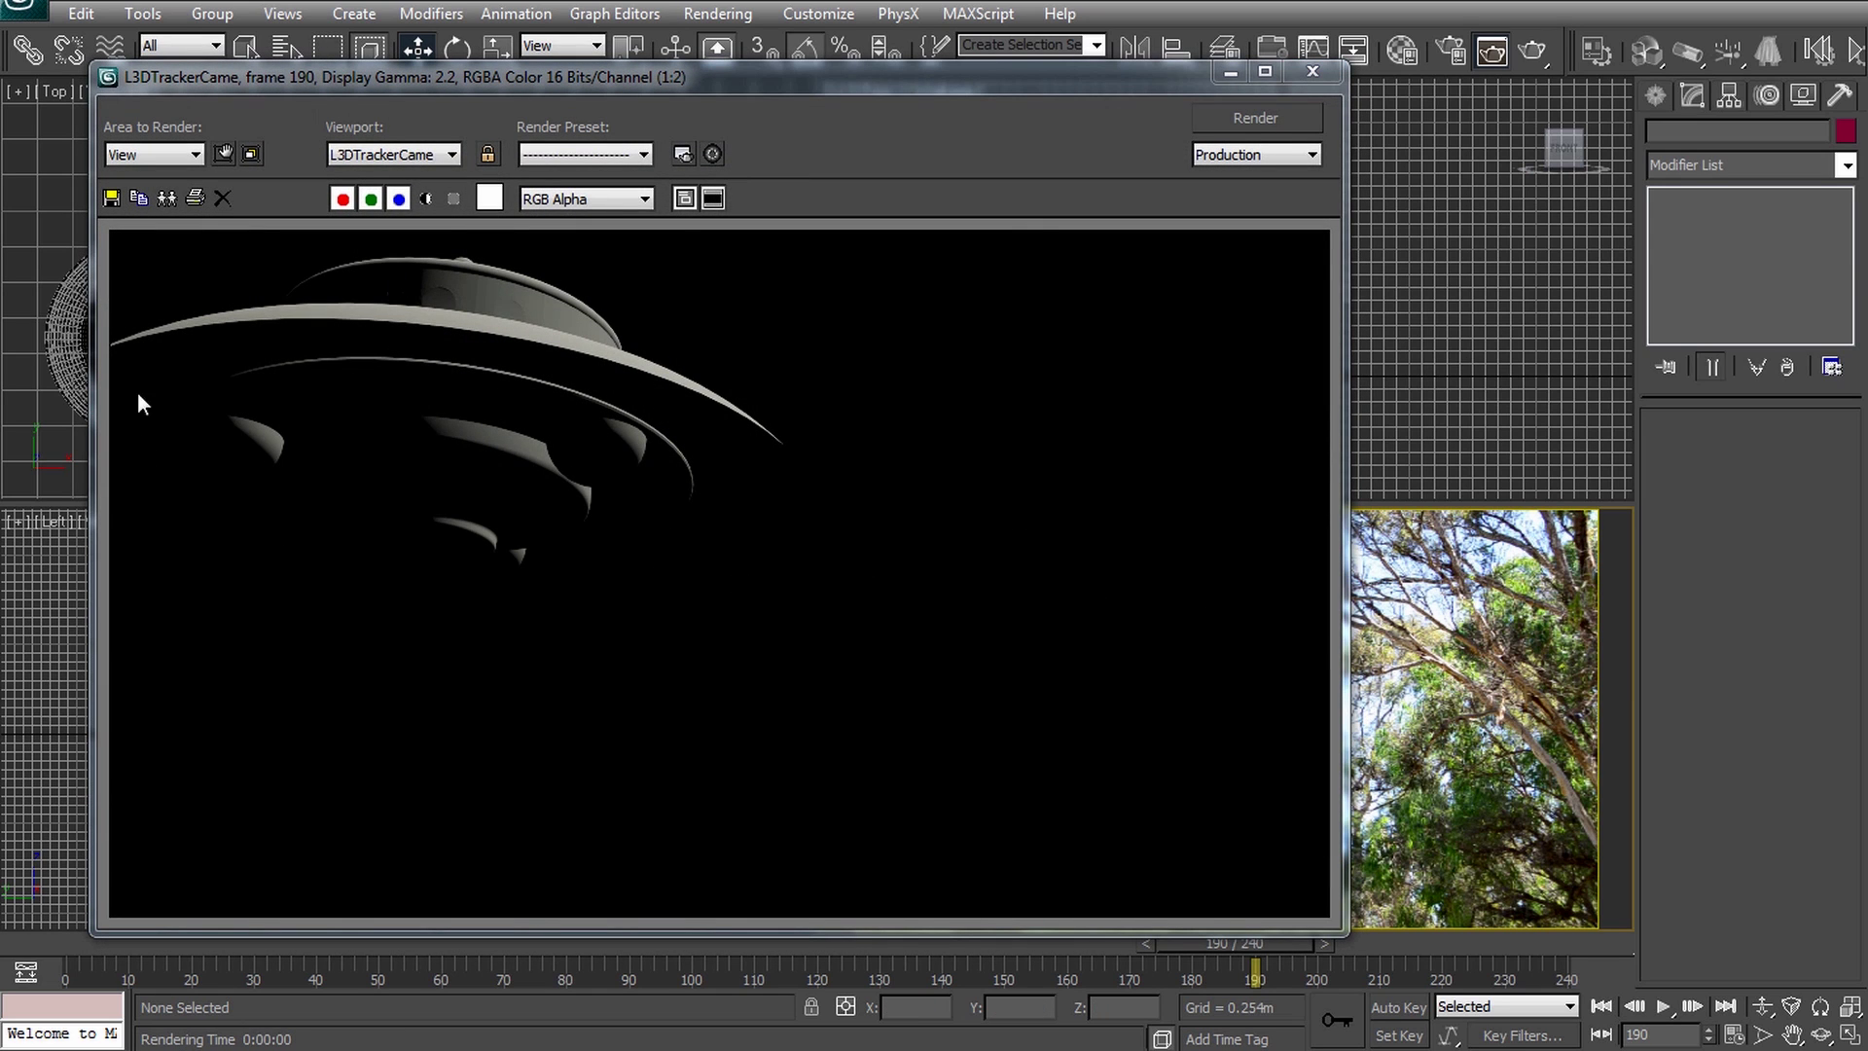
Create an Omni light and raise it to 5.441m height near the UFO.
click(1321, 81)
click(1653, 97)
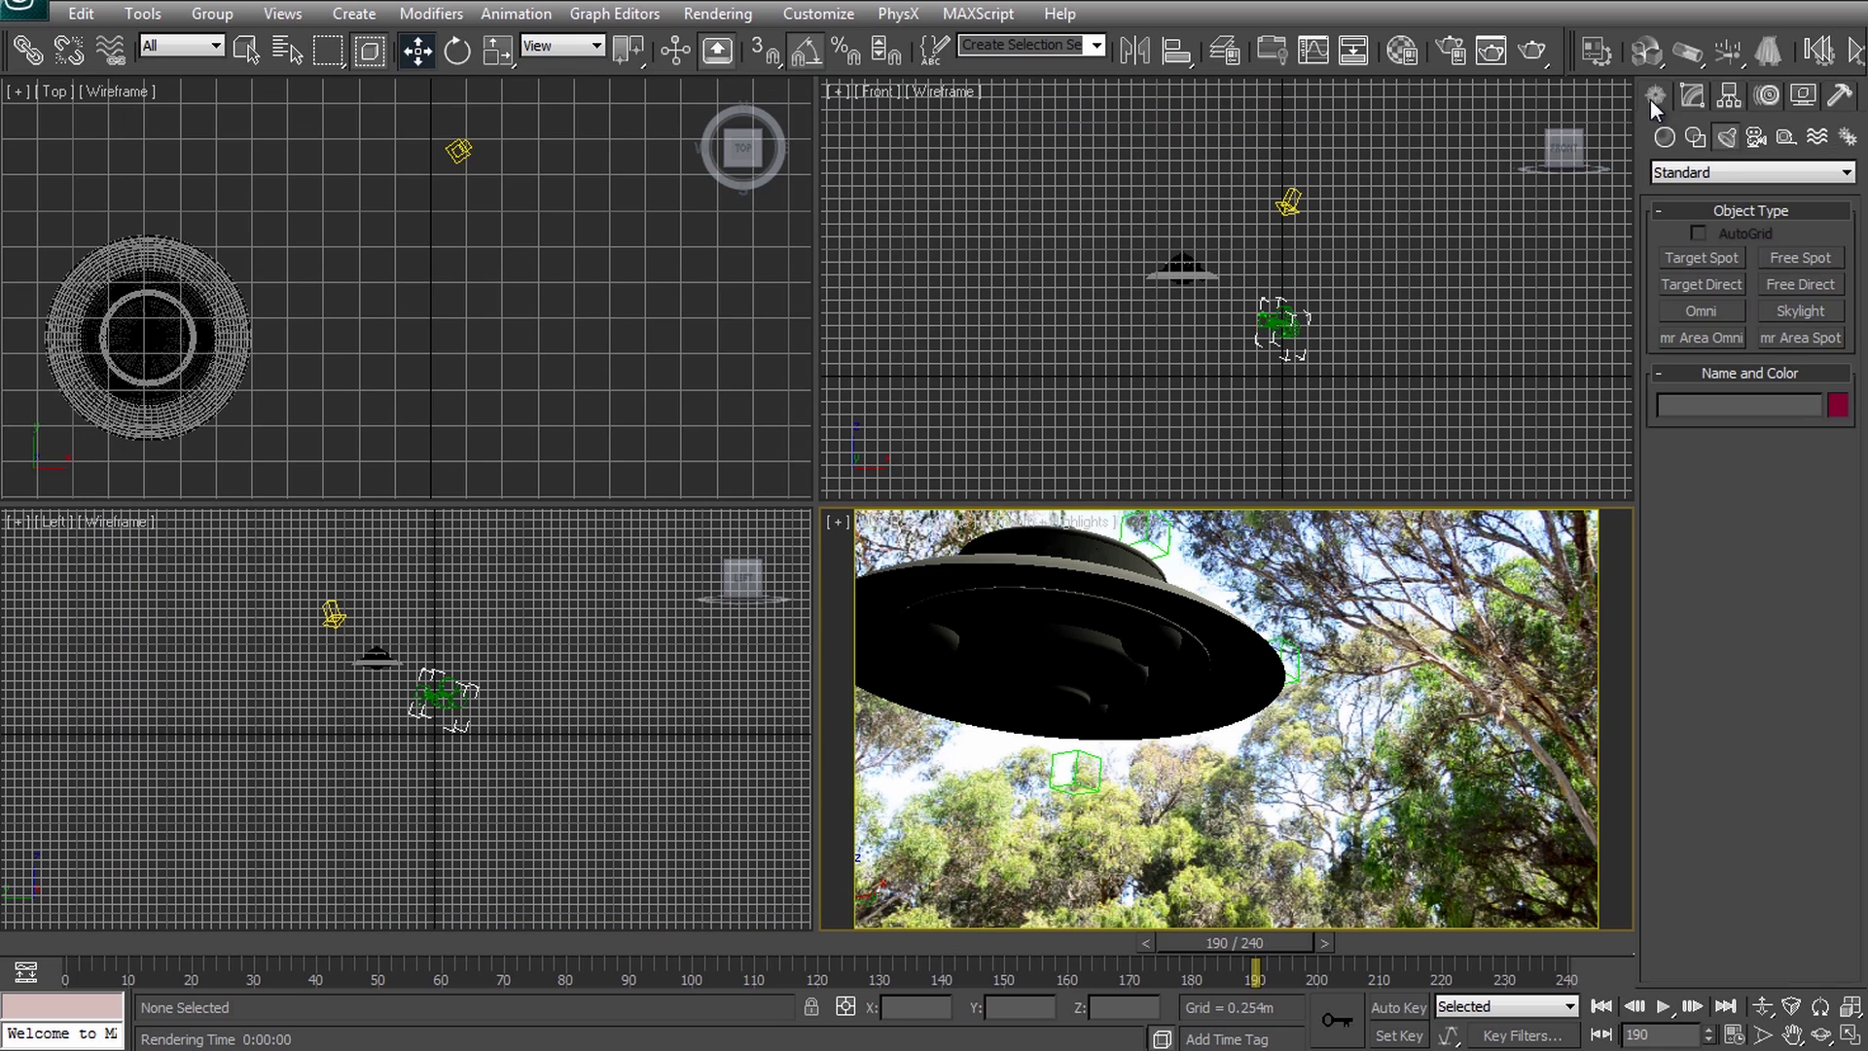
click(1731, 303)
middle_drag(450, 421, 477, 173)
click(229, 259)
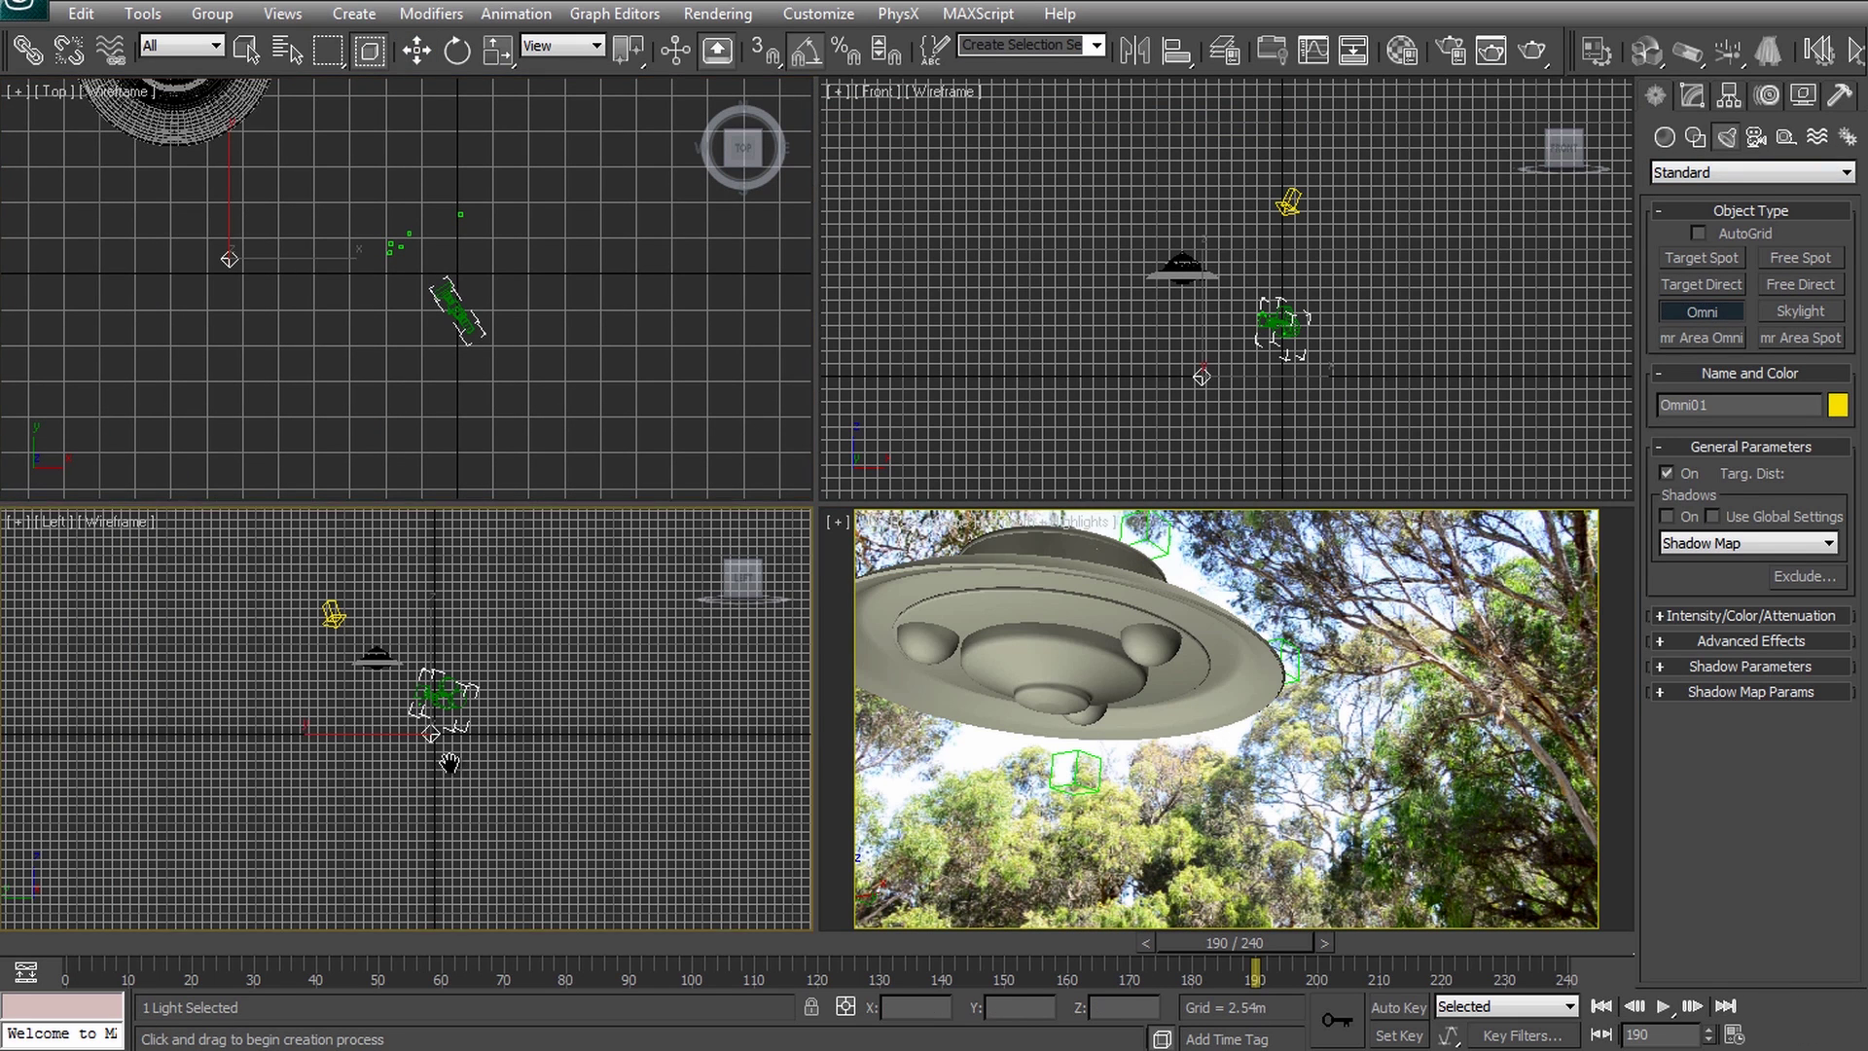
right_click(449, 737)
drag(449, 737, 450, 718)
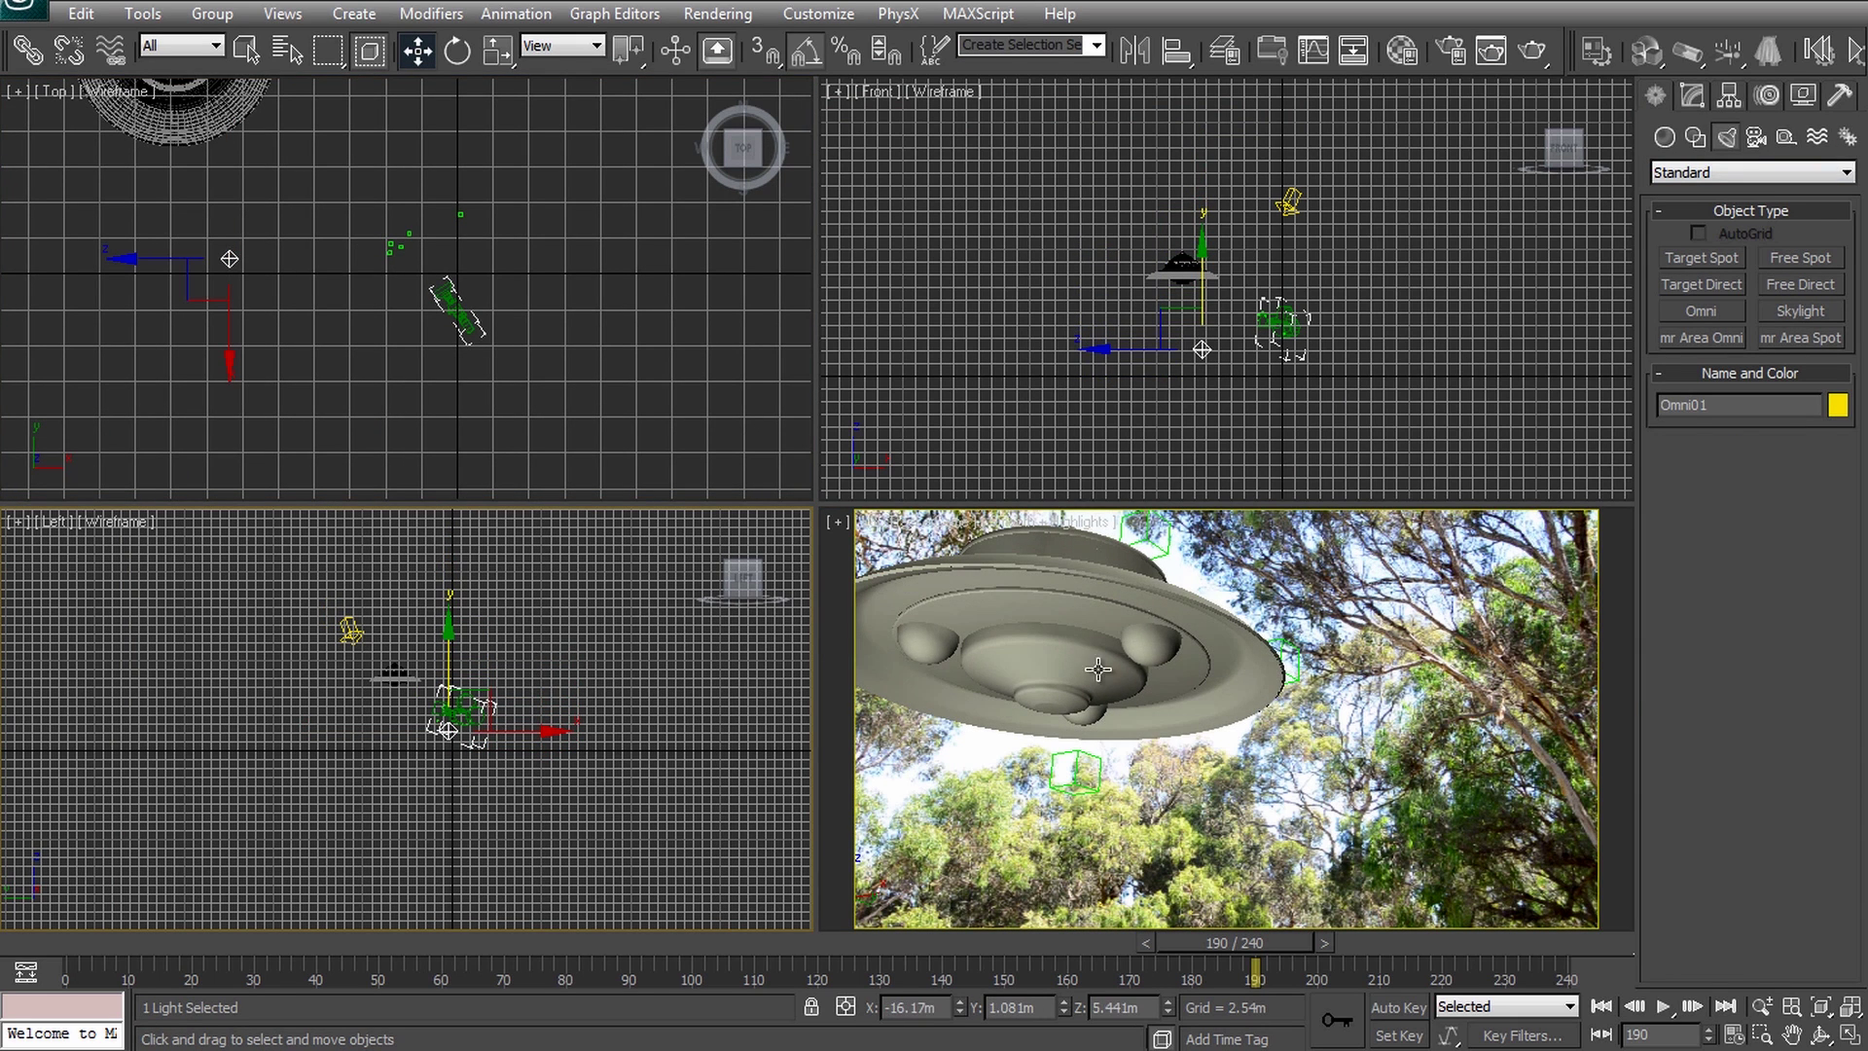
Set Omni01's Multiplier to 0.05 and test-render the camera view.
click(1692, 95)
click(1724, 660)
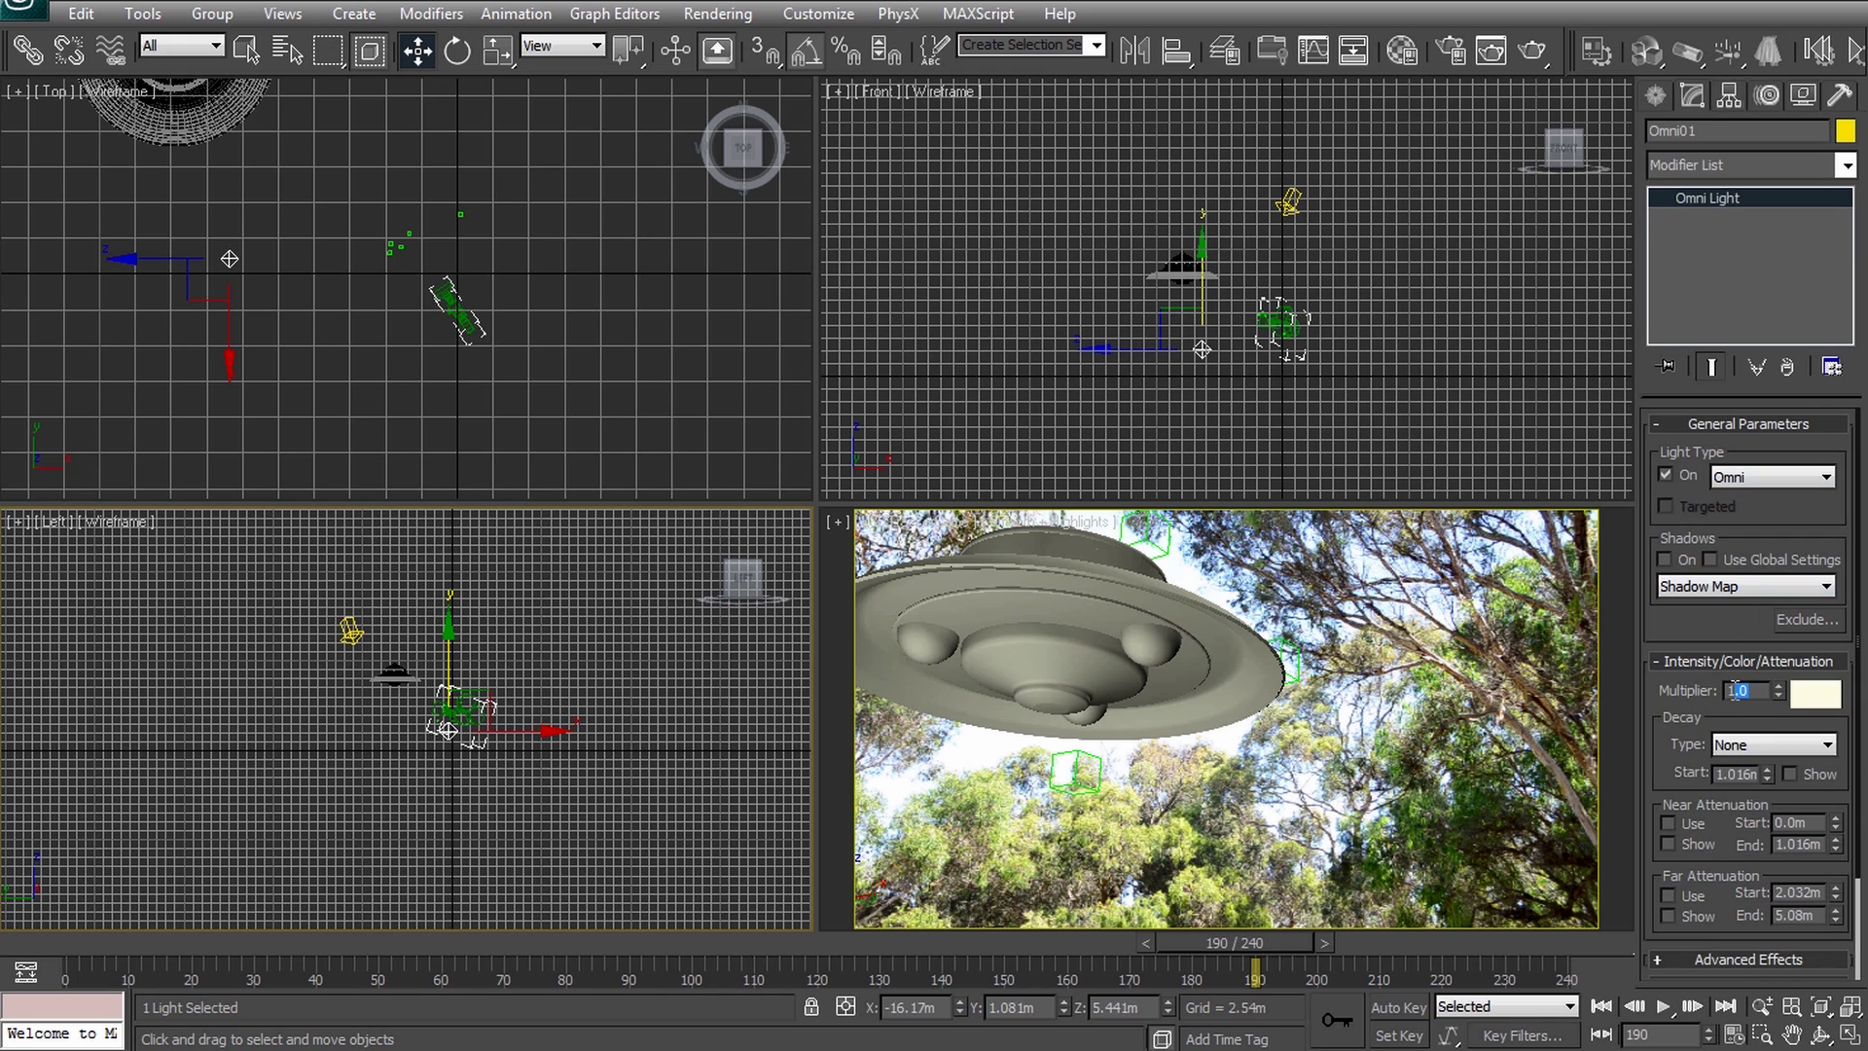
double_click(1742, 689)
text(0.05)
key(Return)
click(1621, 648)
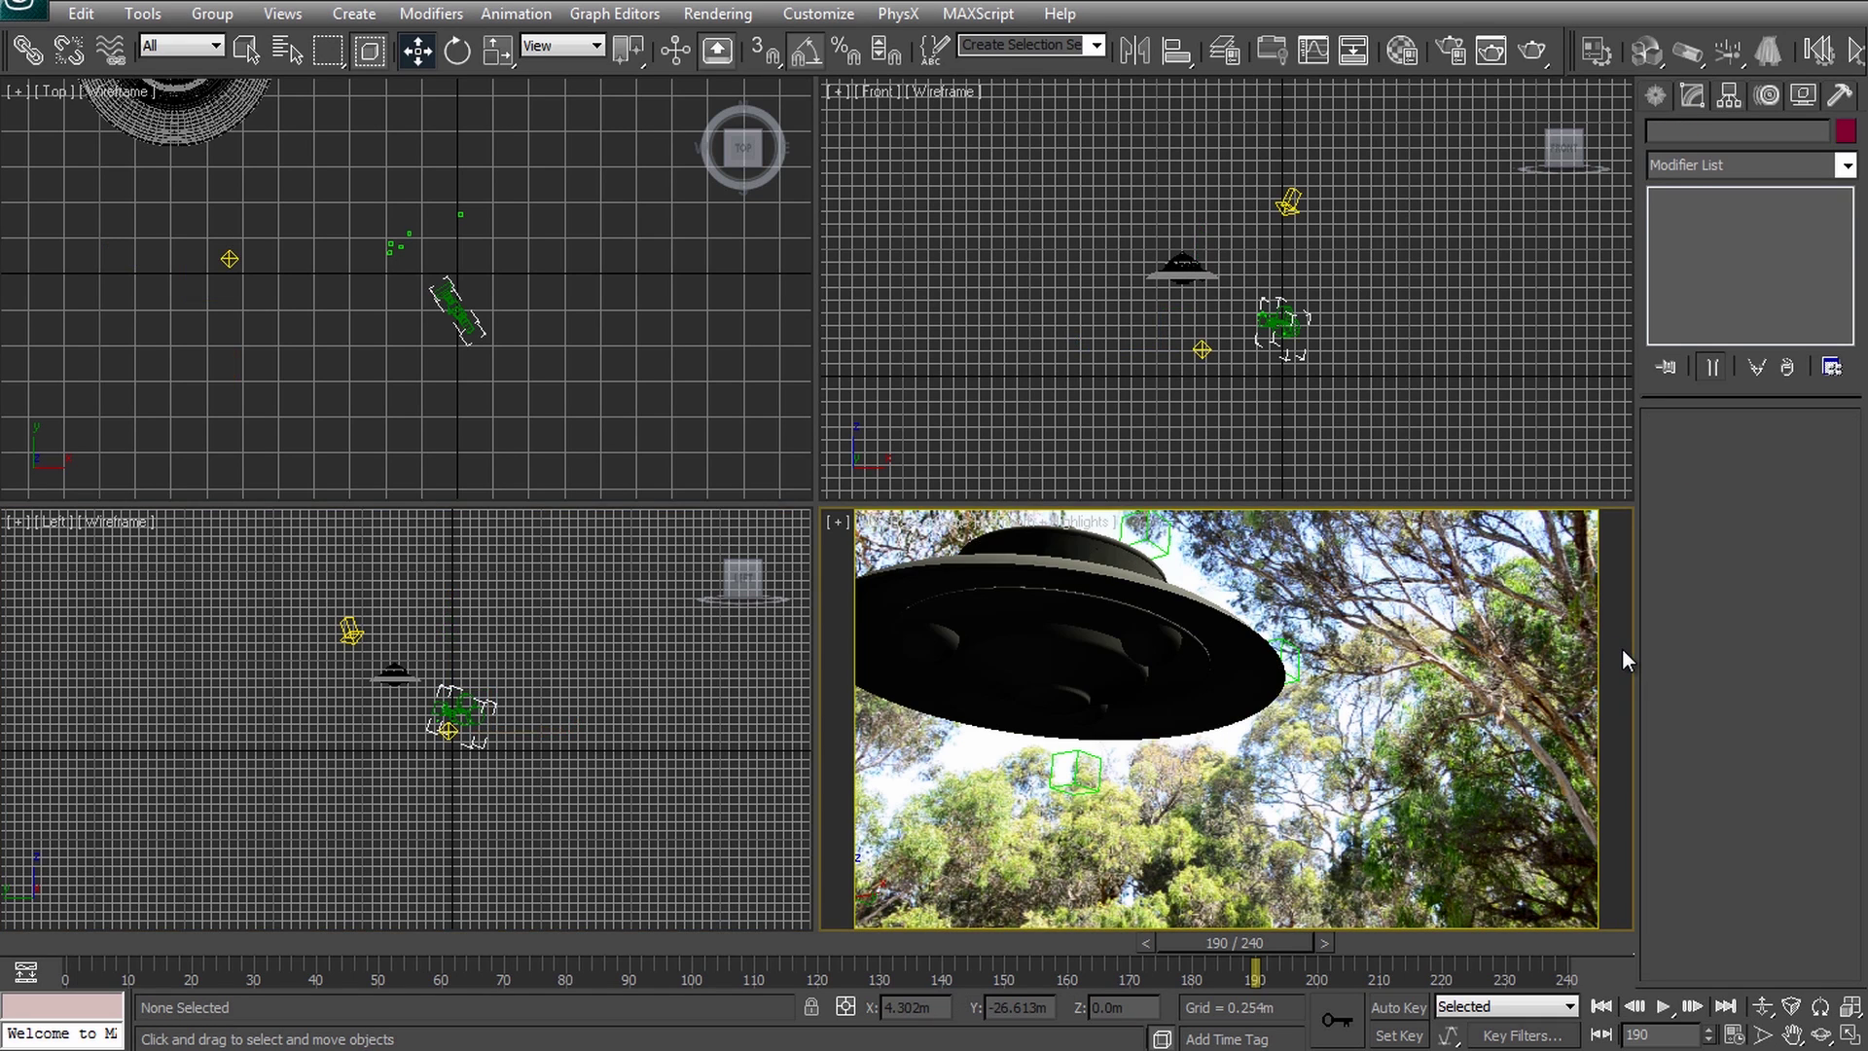
key(shift+q)
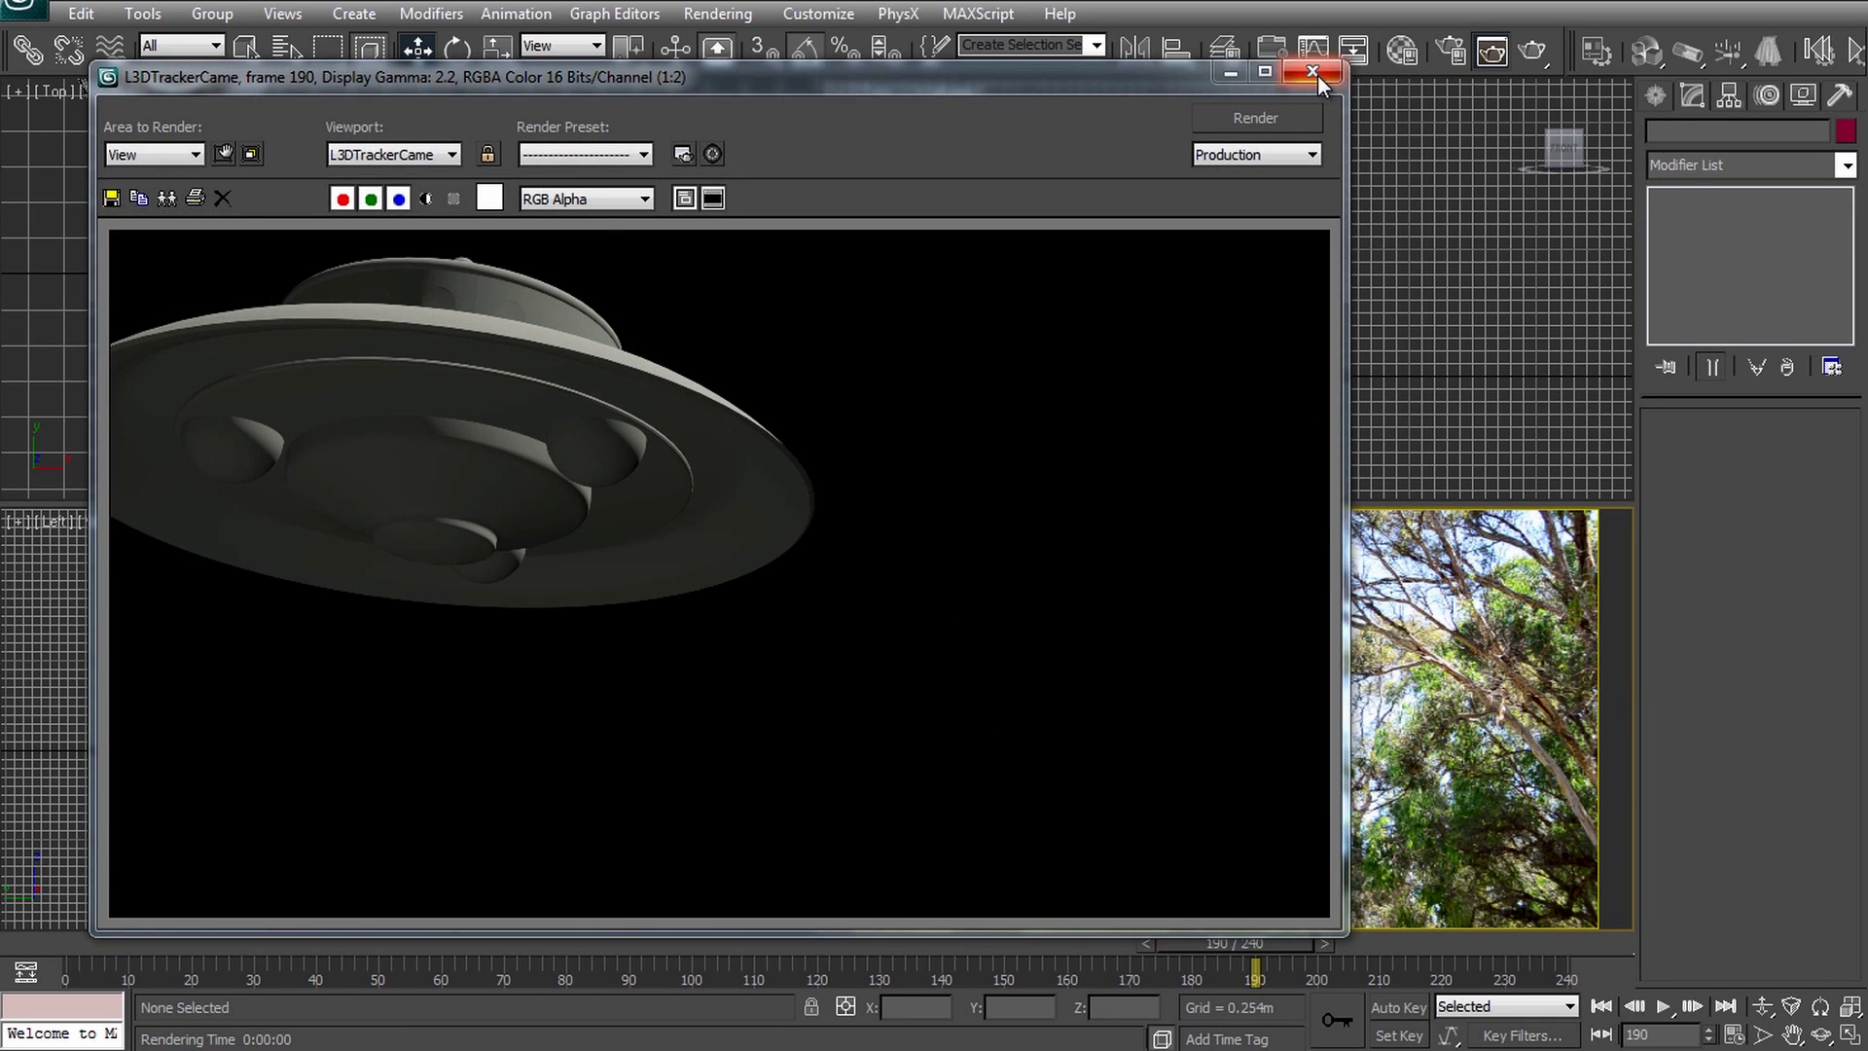
Re-render the camera view to check the faint Omni01 fill lighting.
click(1312, 72)
key(ctrl+z)
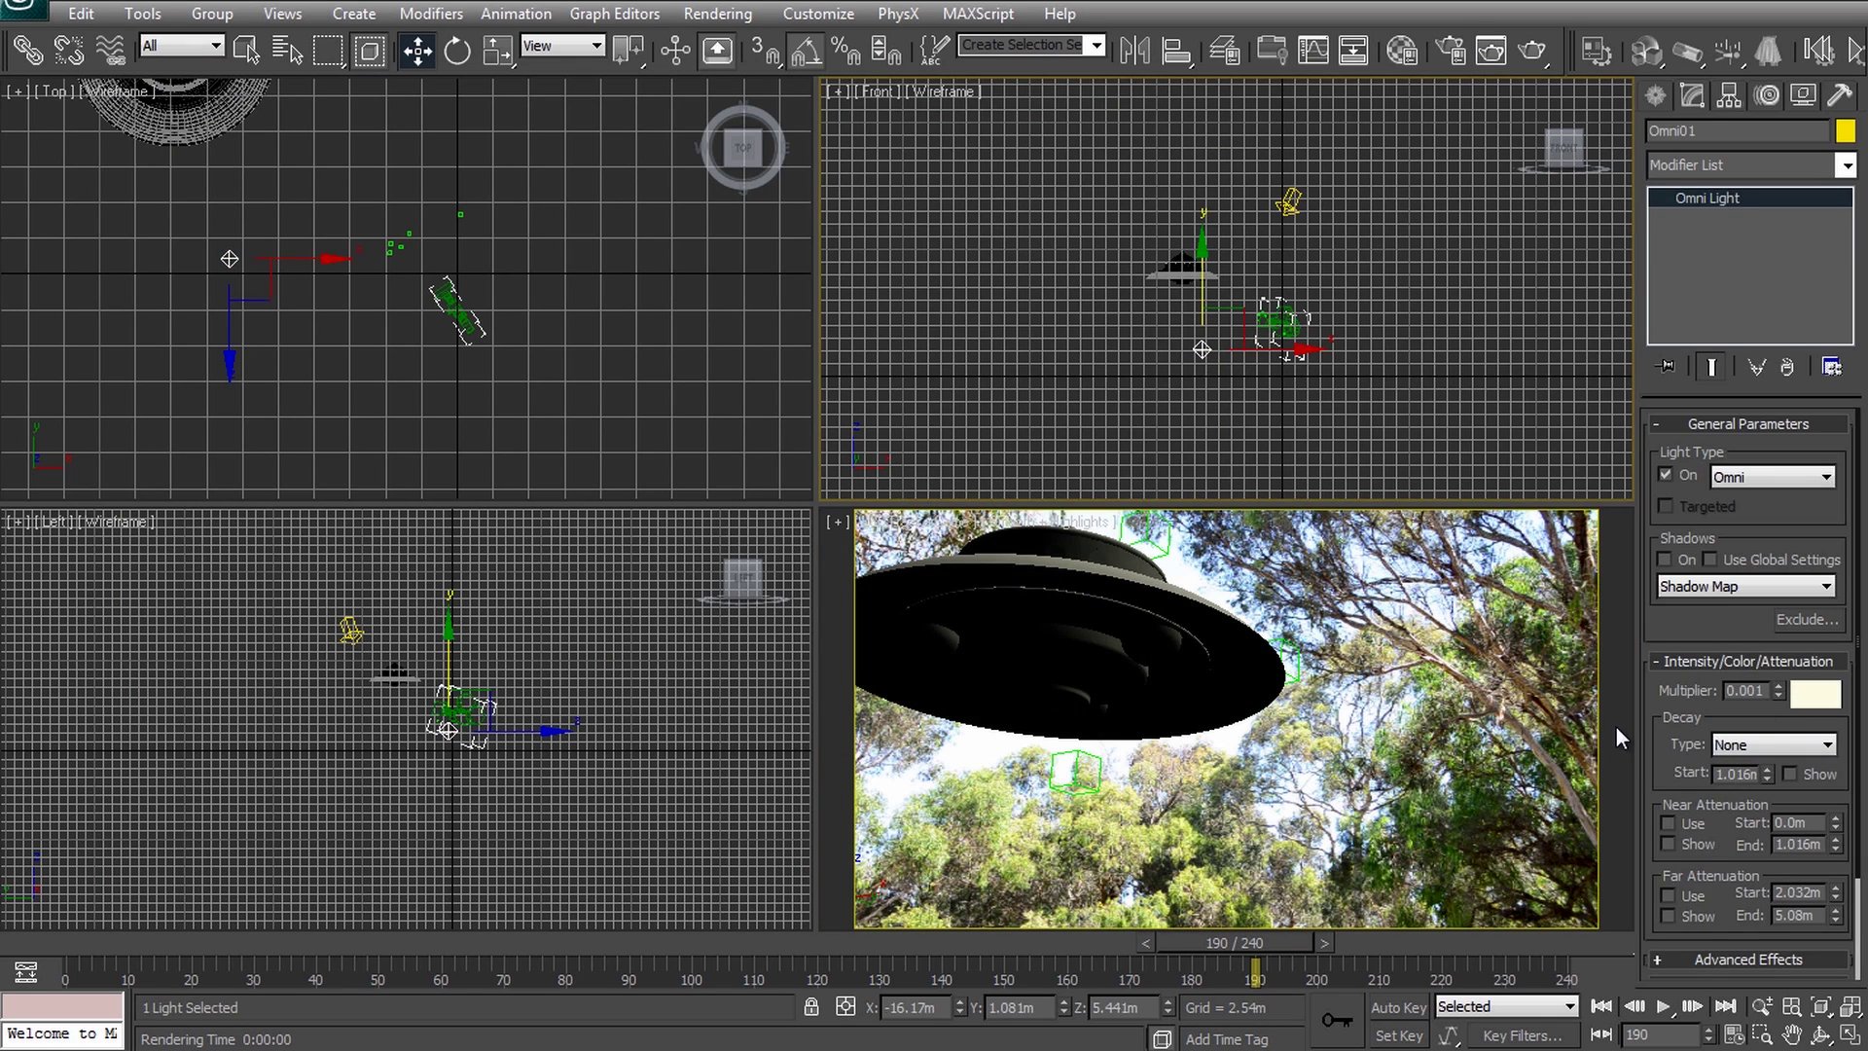
click(1615, 727)
key(shift+q)
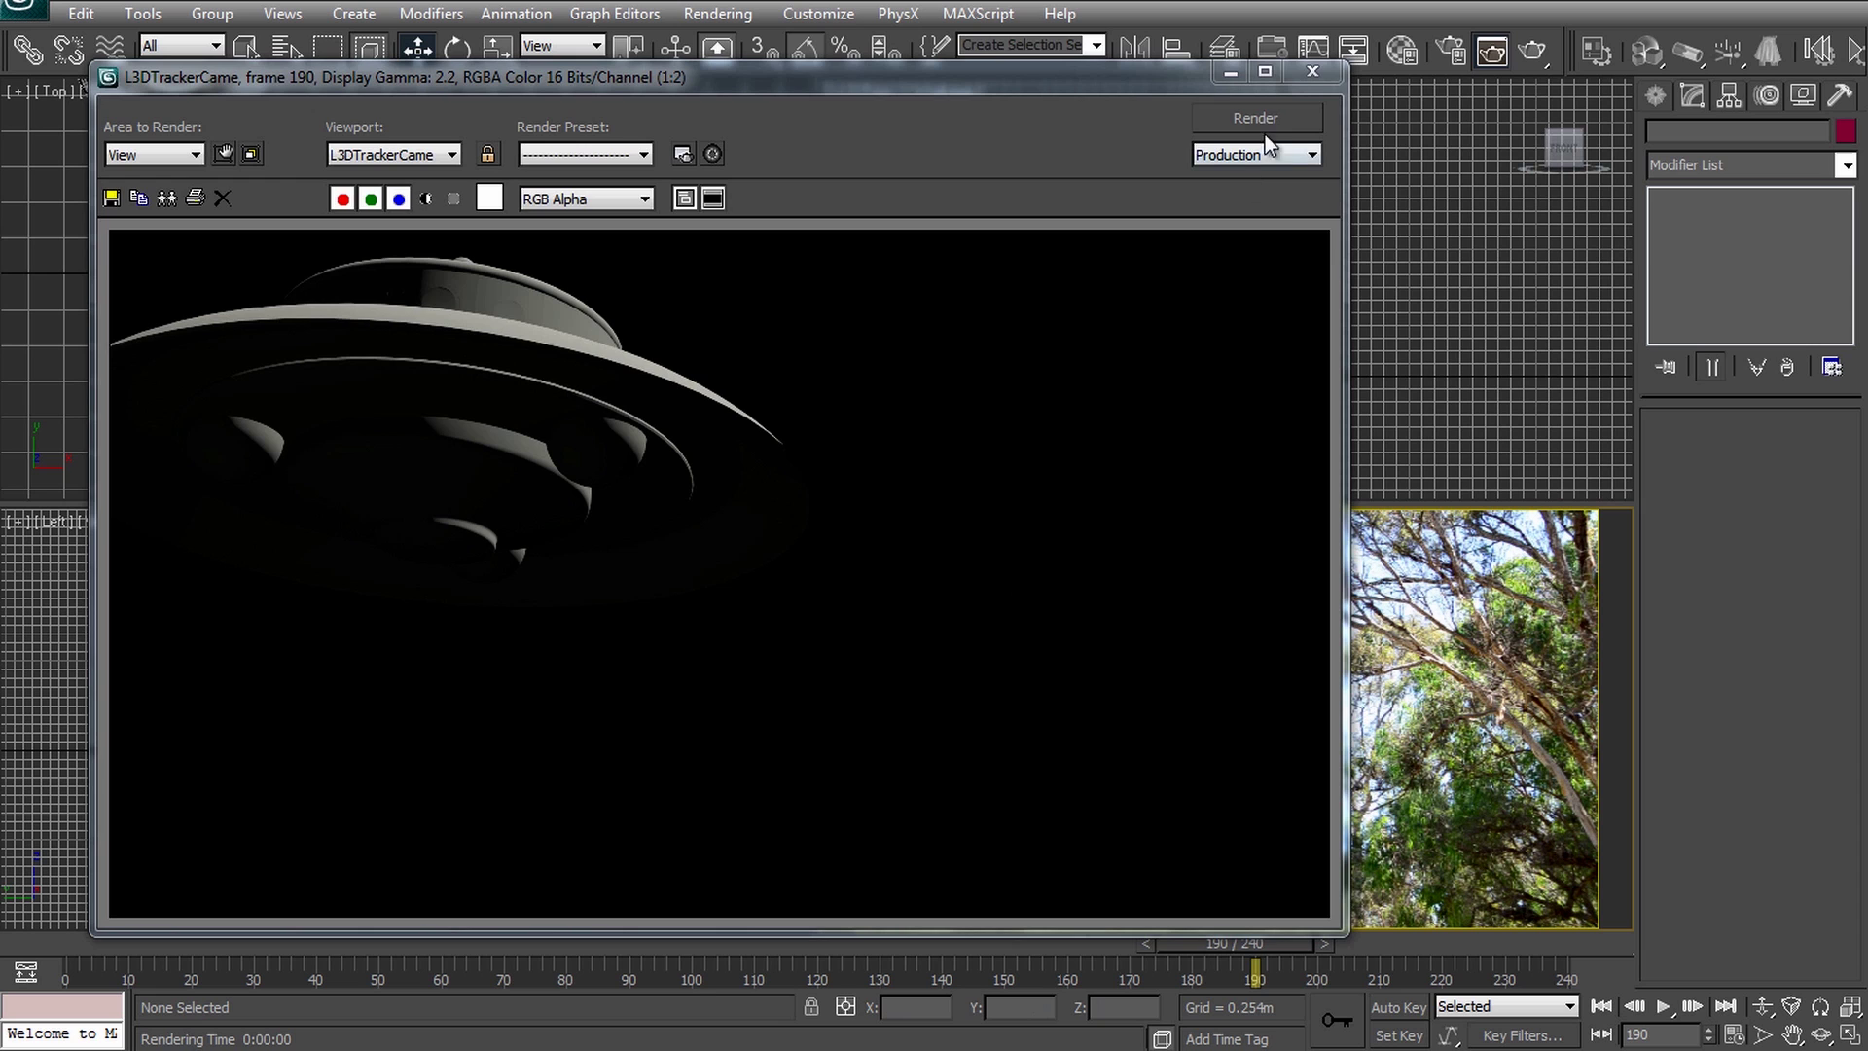
click(1313, 74)
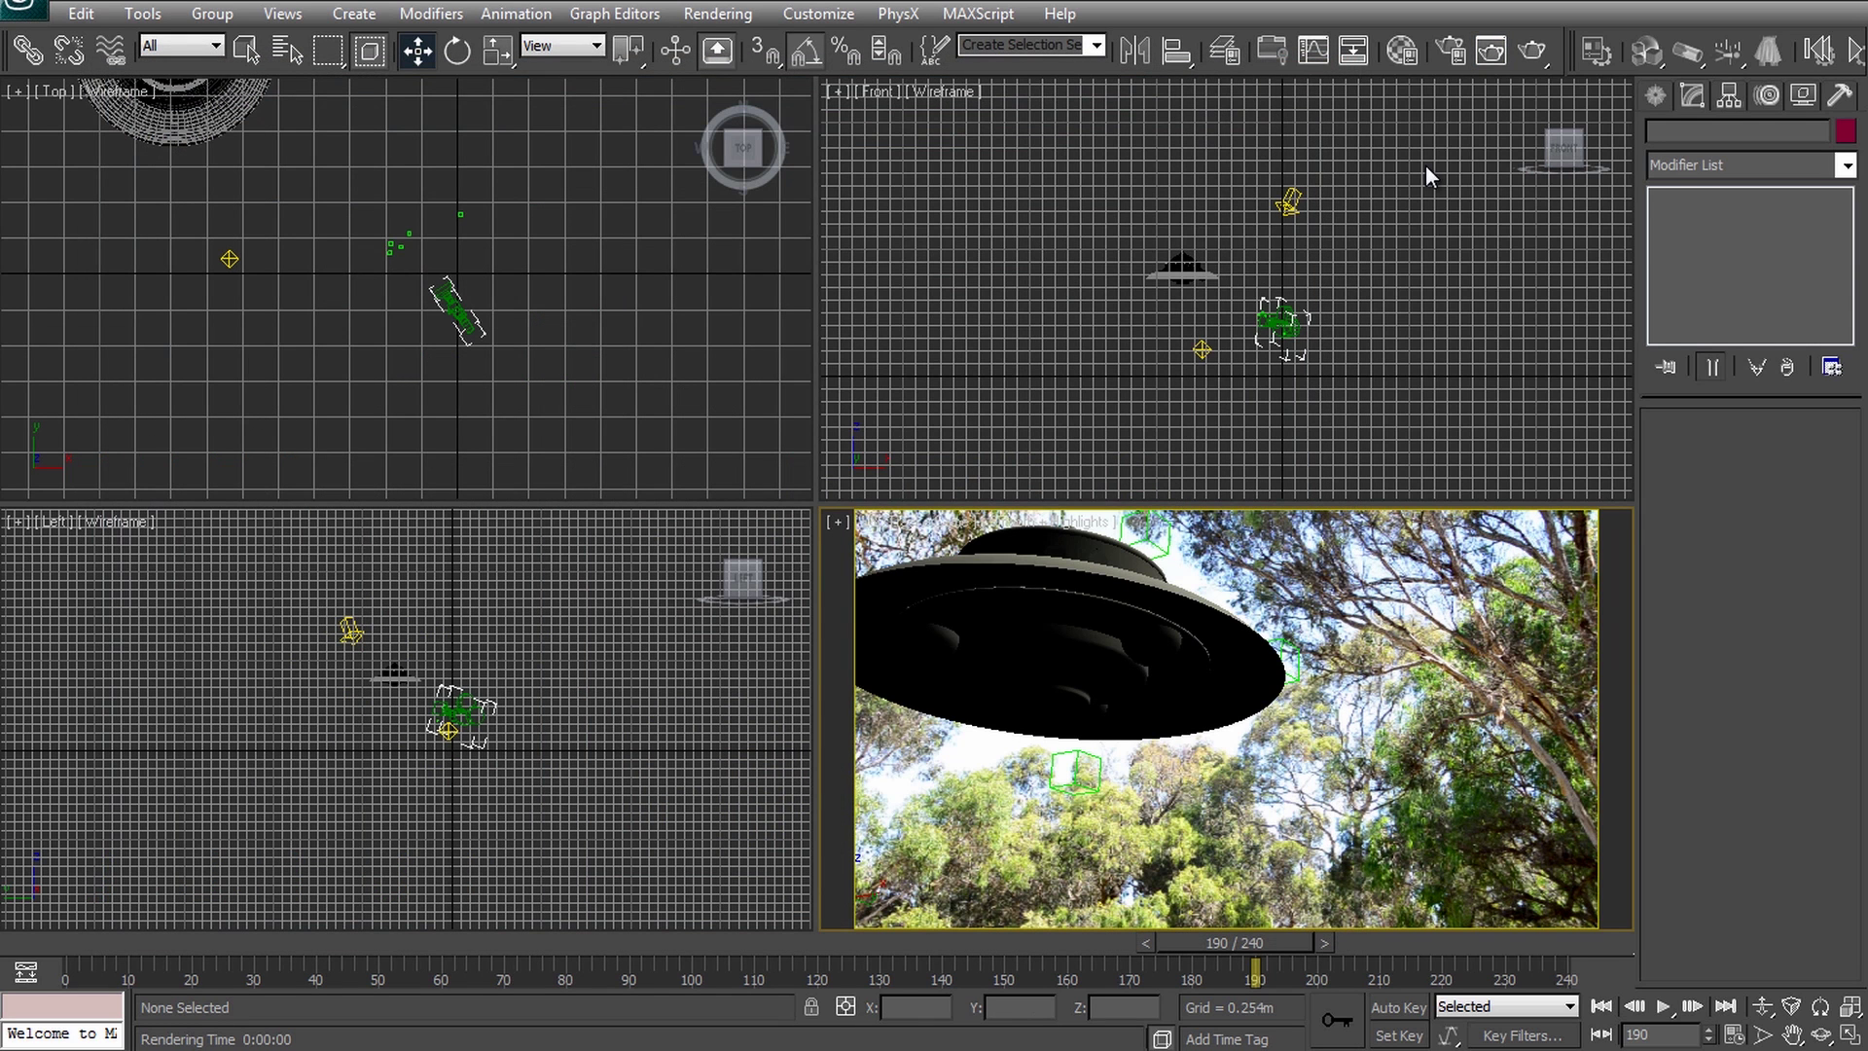
Open Render Setup on the Render Elements tab and bring up the Add list.
click(1456, 53)
drag(1128, 102, 1025, 122)
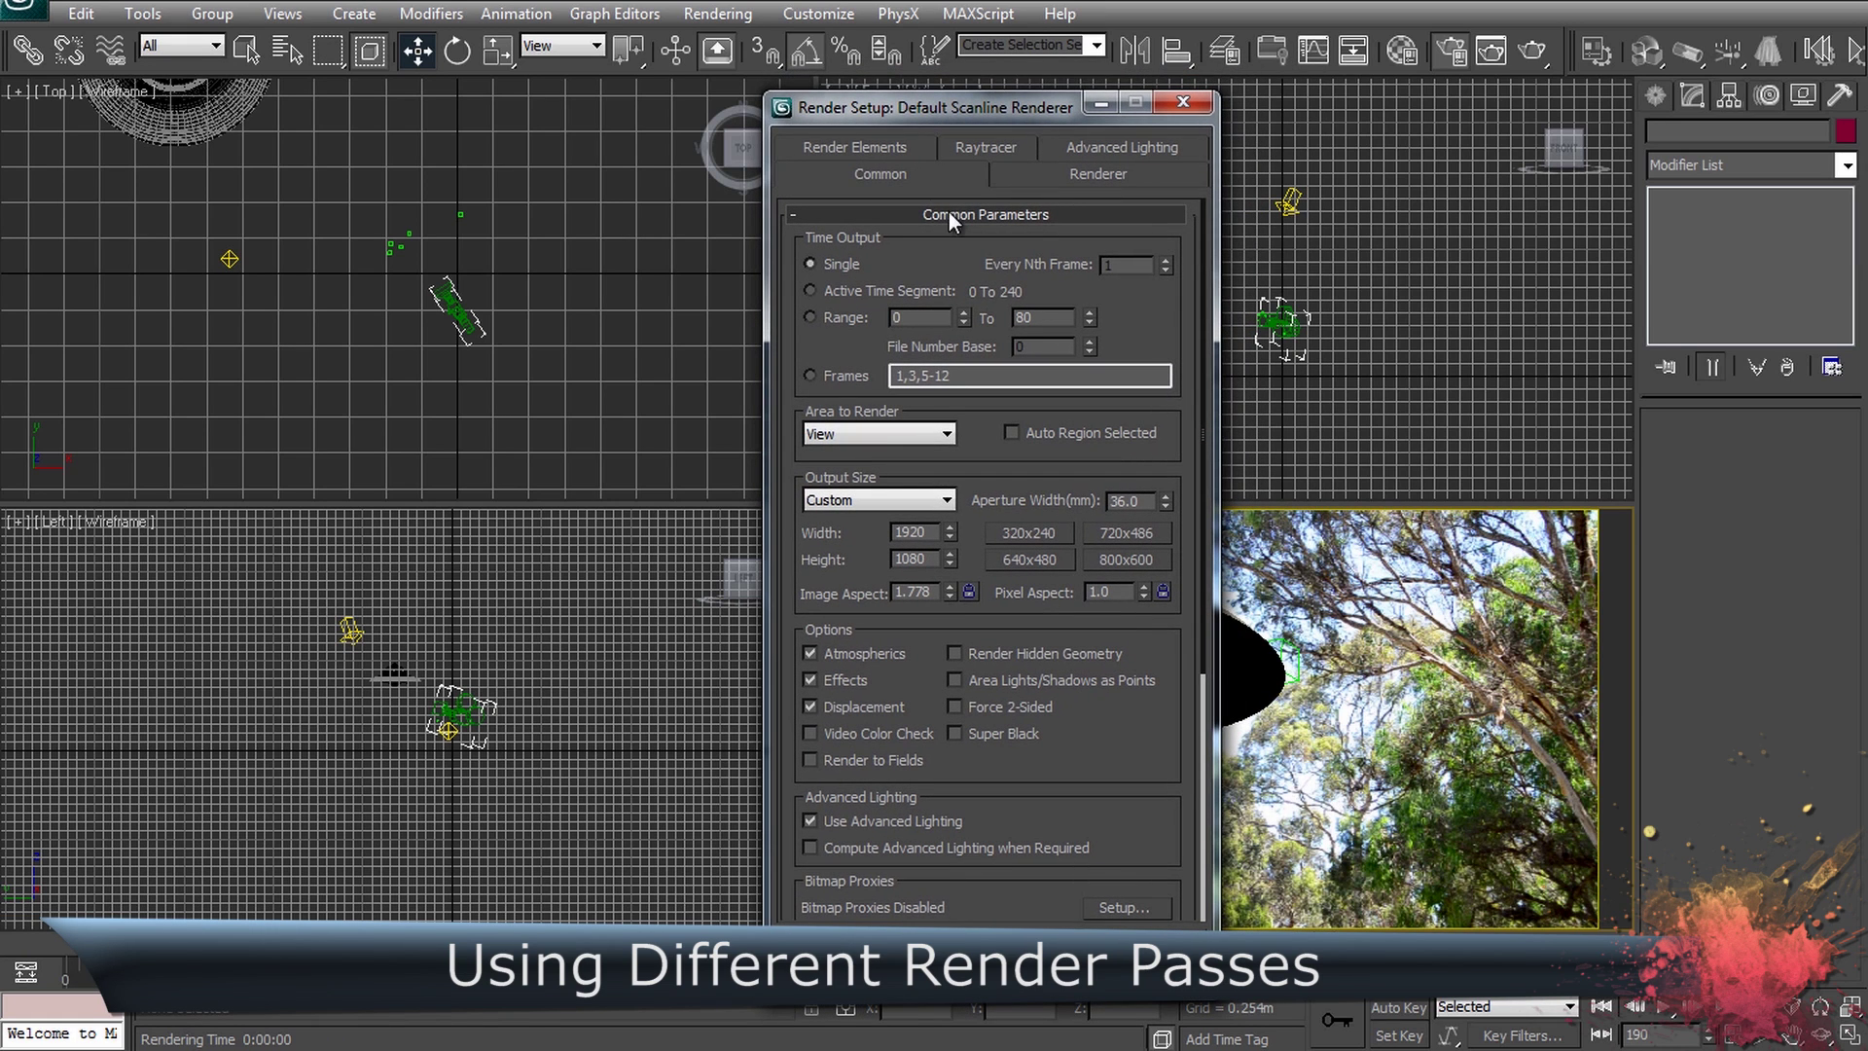
click(844, 147)
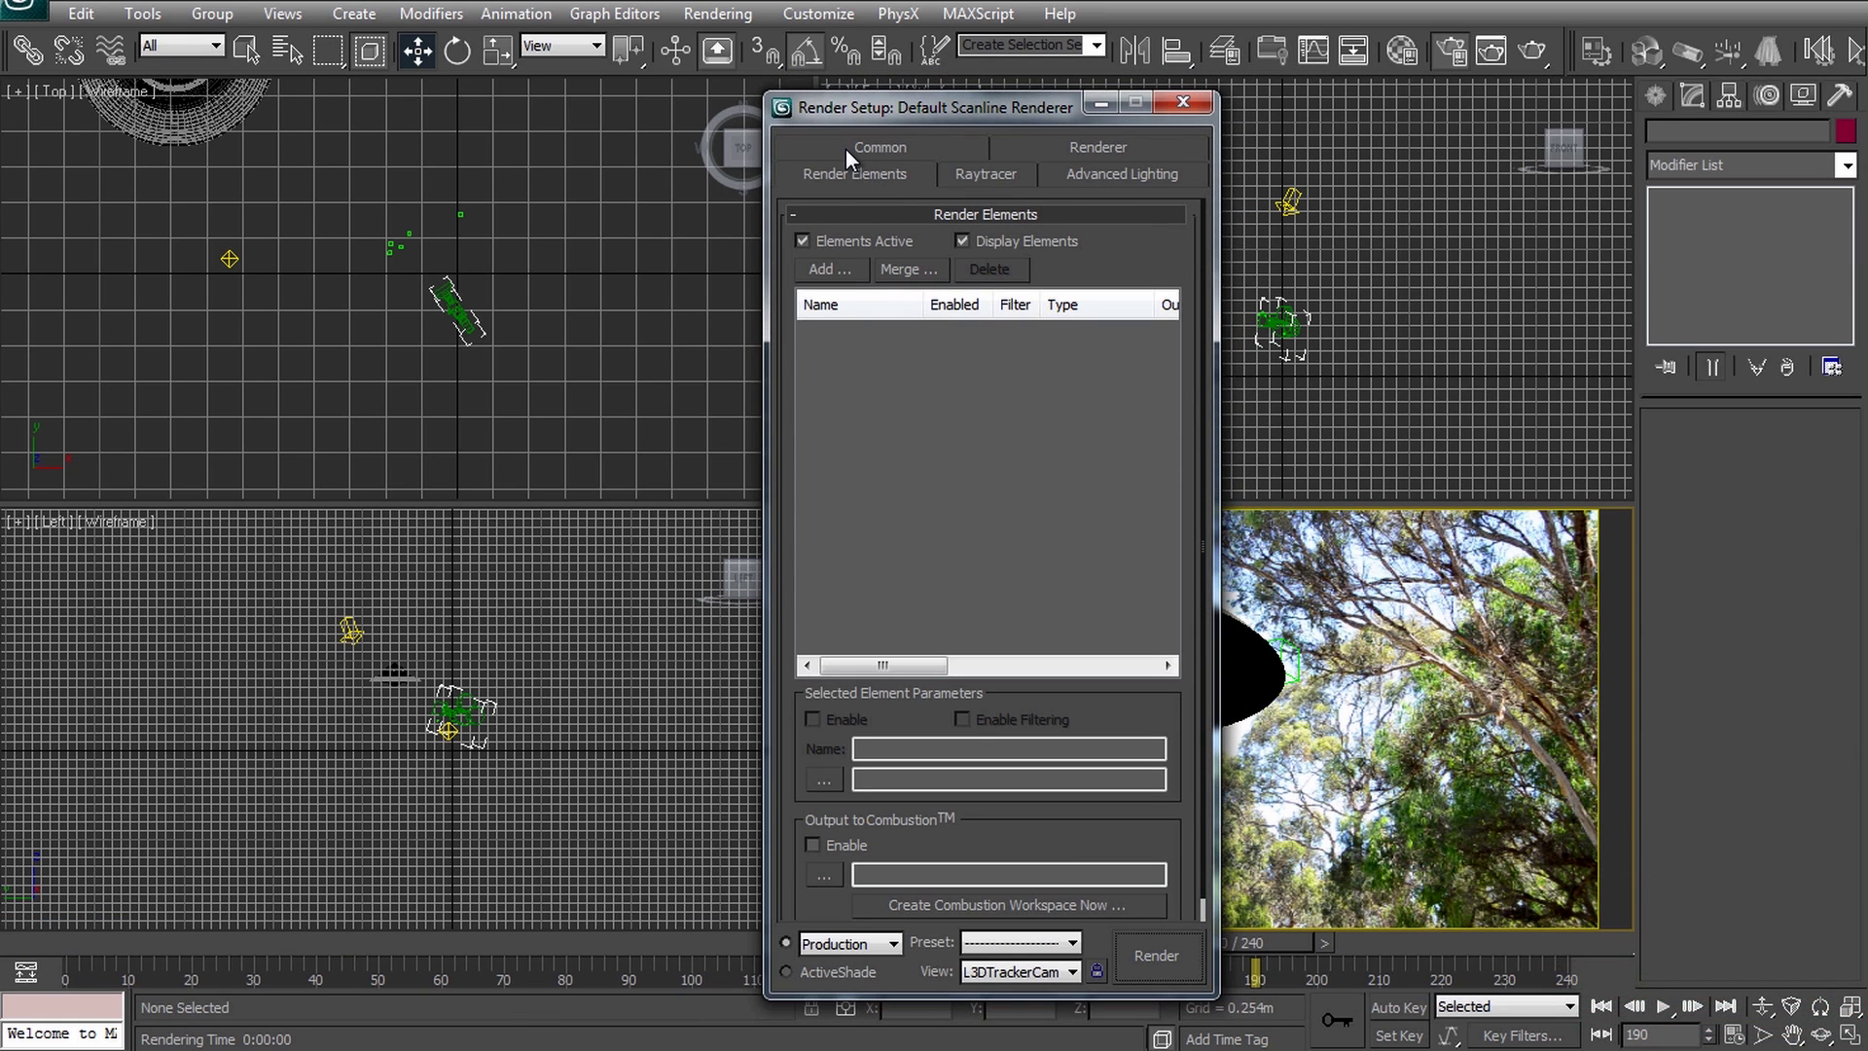
click(827, 271)
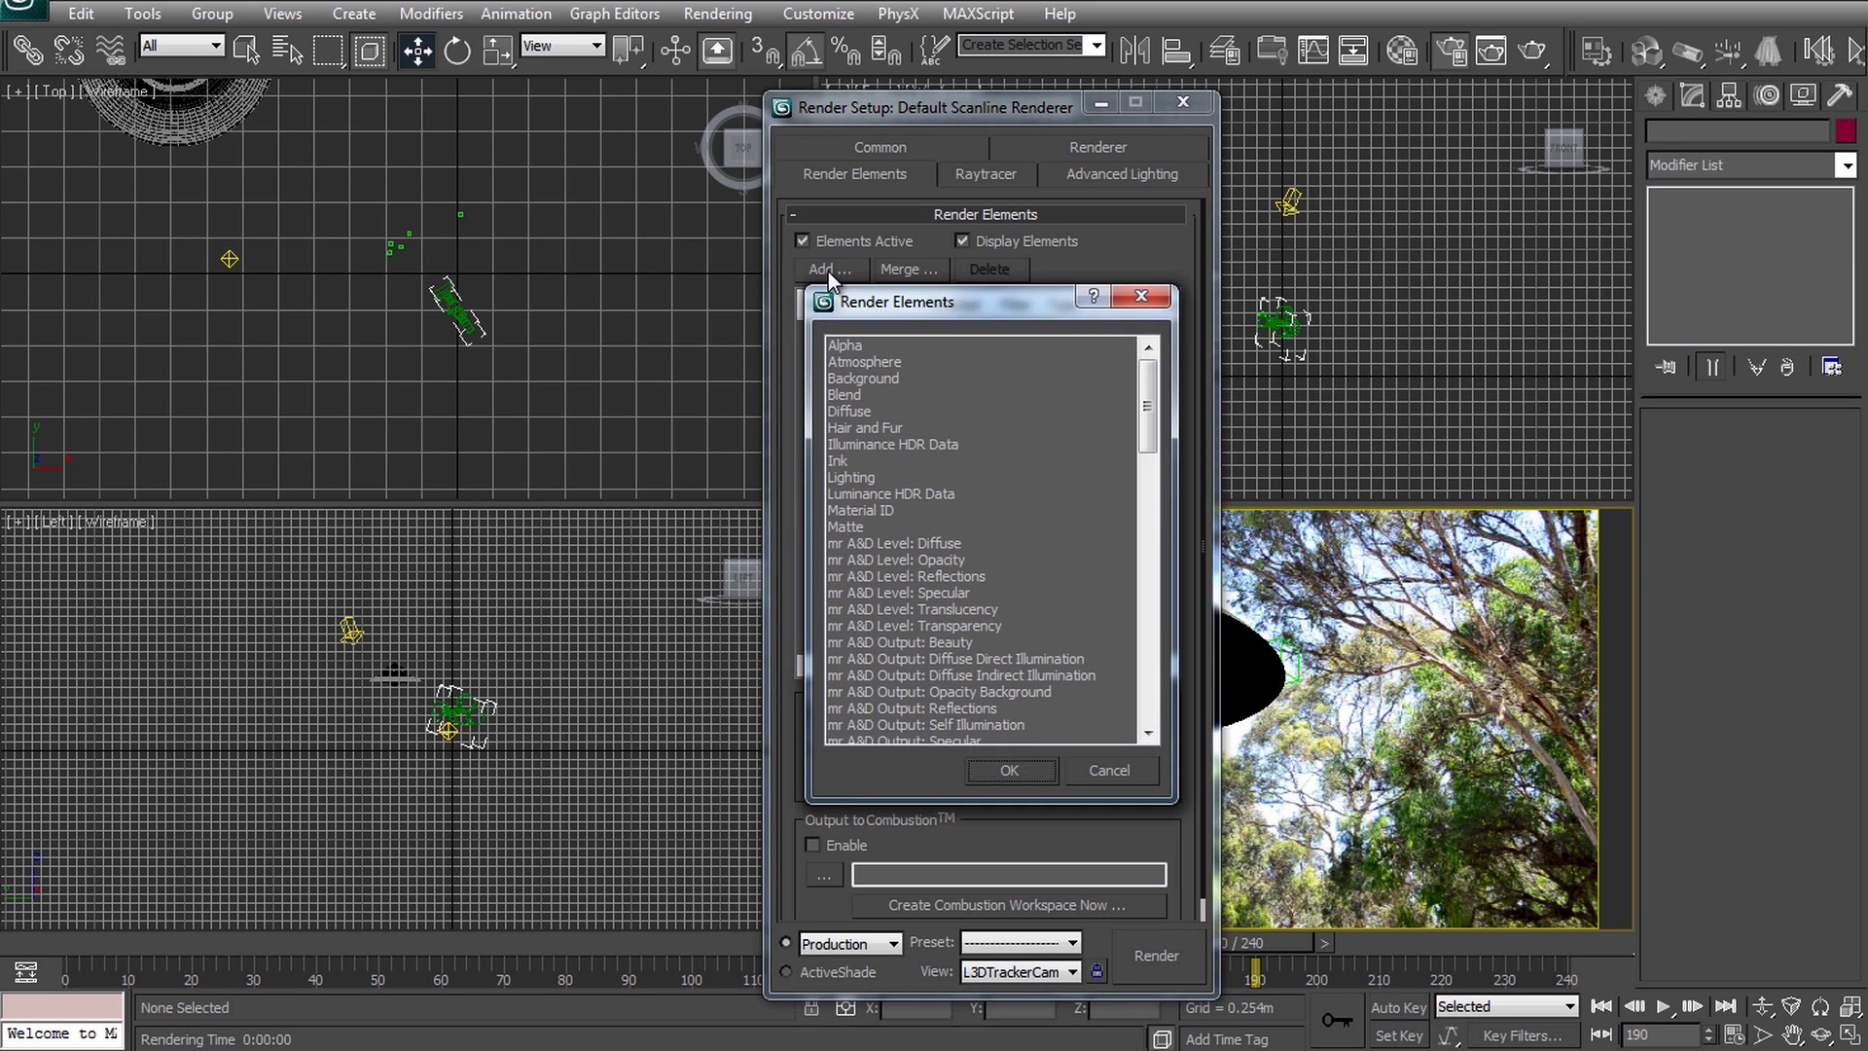
Browse the render element types down to Z Depth and add it.
drag(862, 375, 863, 414)
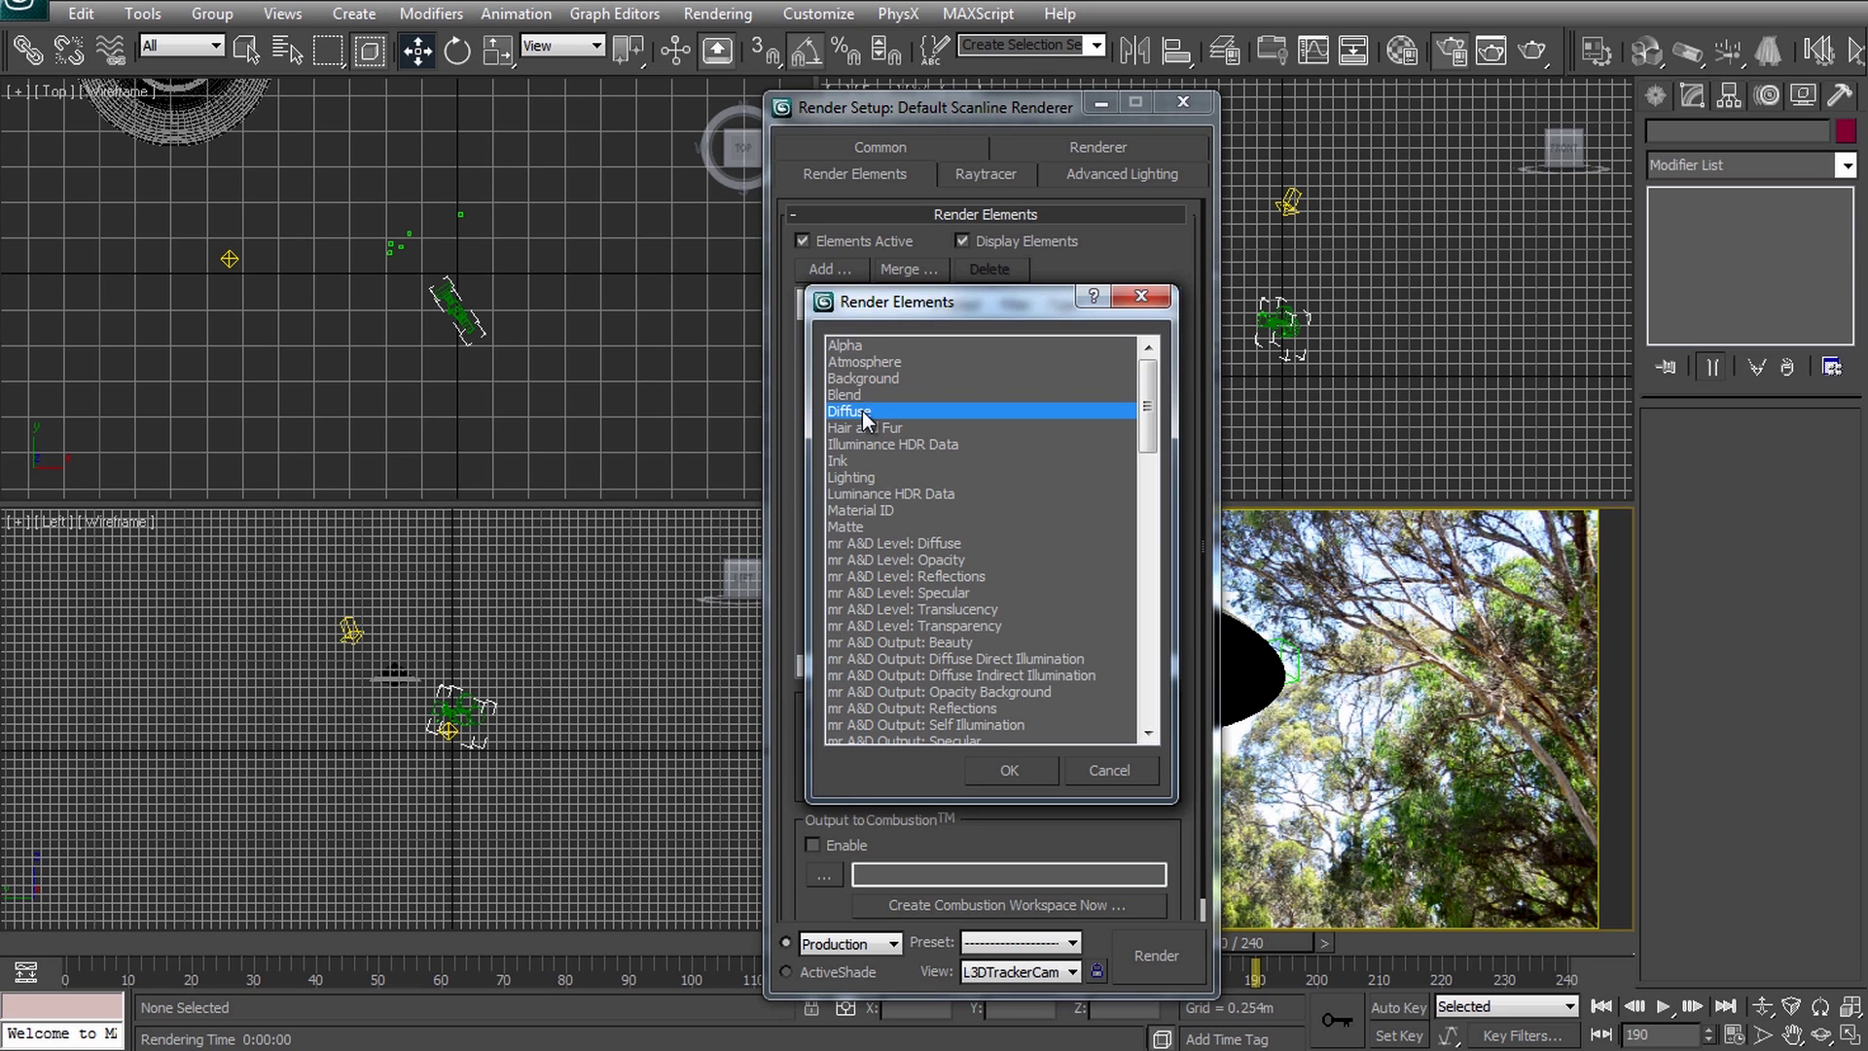
click(862, 473)
click(861, 524)
scroll(960, 546, down, 9)
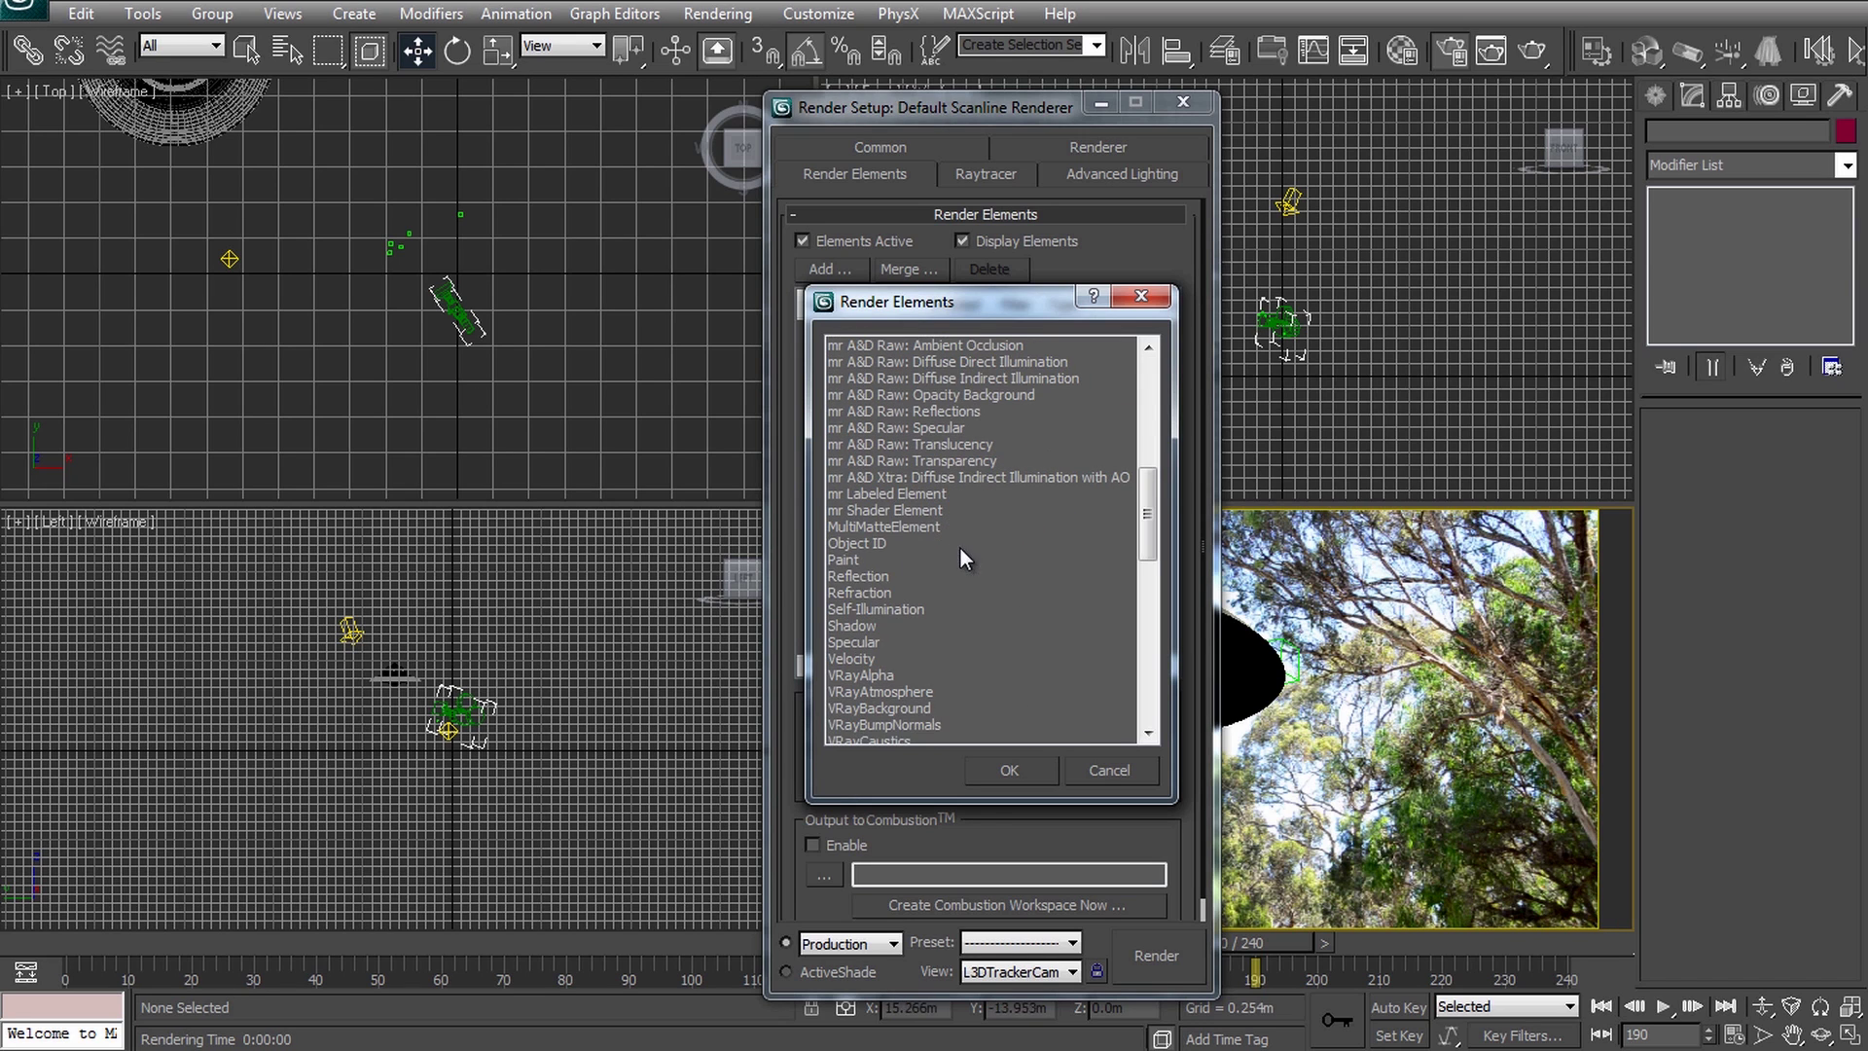
click(886, 576)
click(883, 594)
click(876, 609)
click(873, 626)
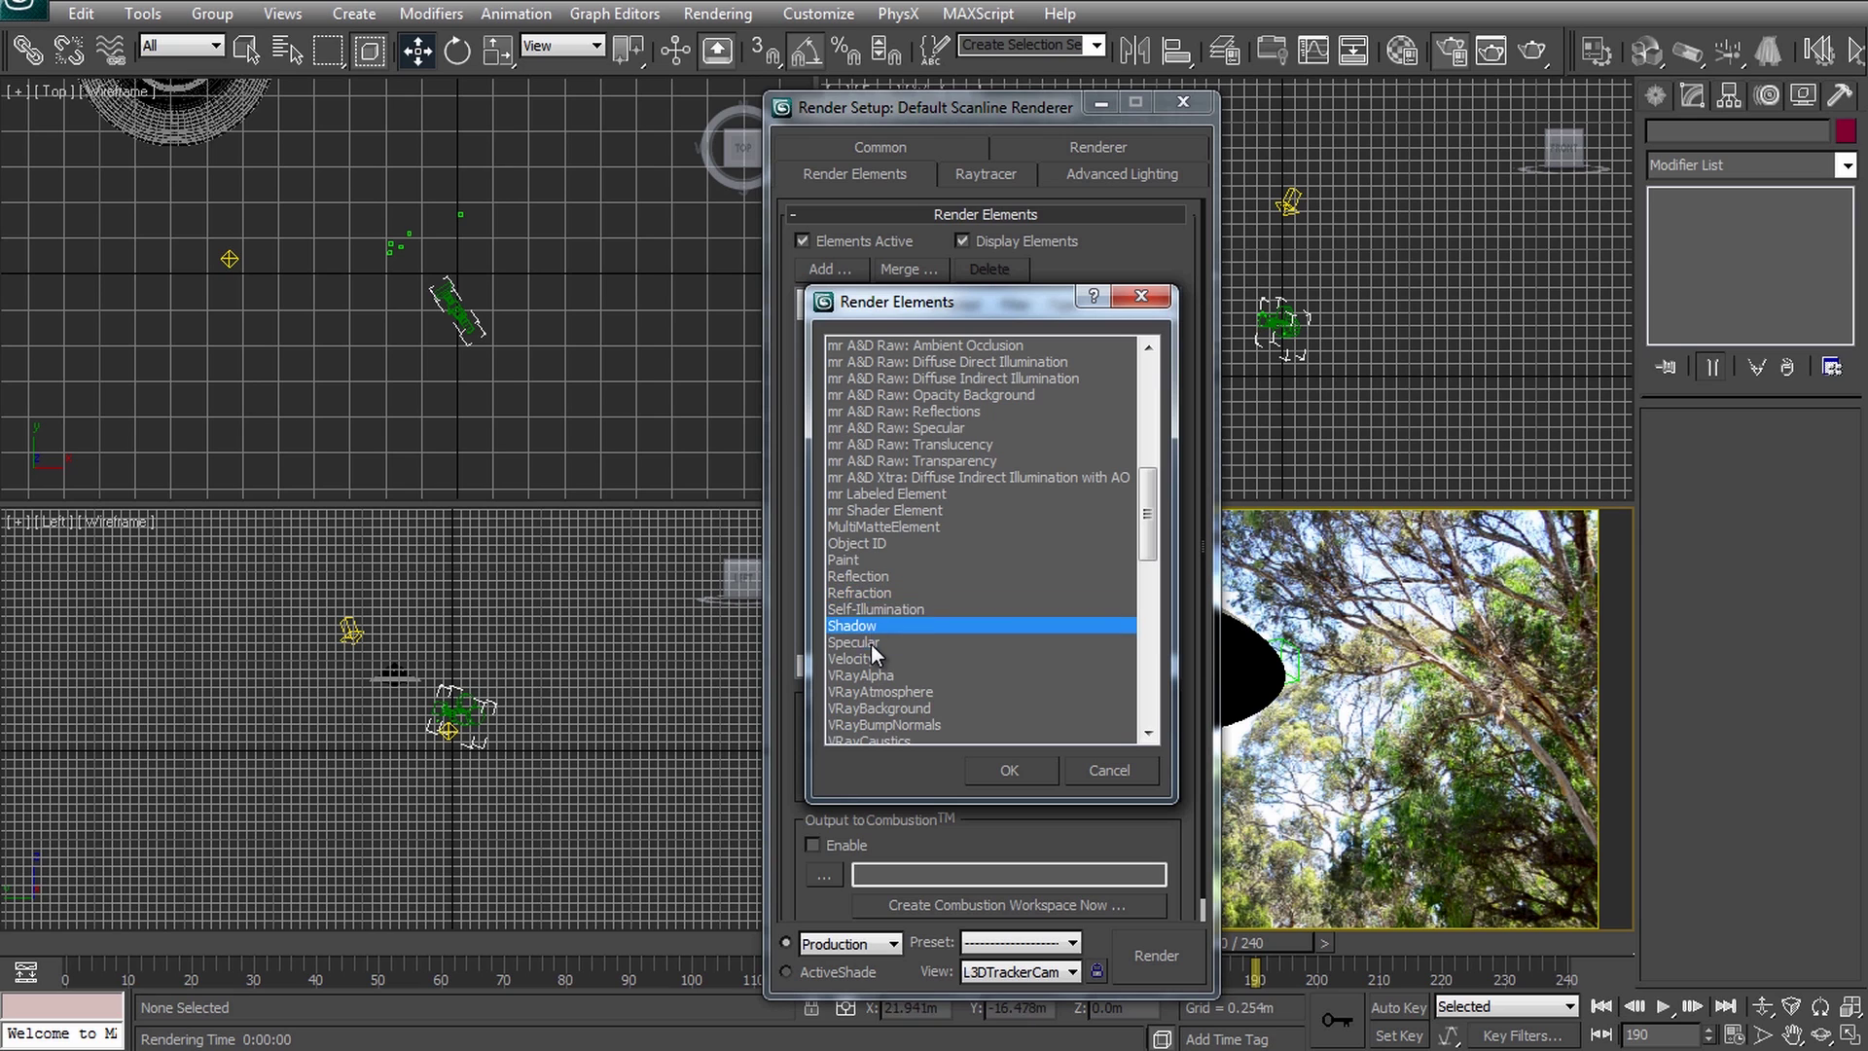
drag(1146, 510, 1144, 681)
click(865, 725)
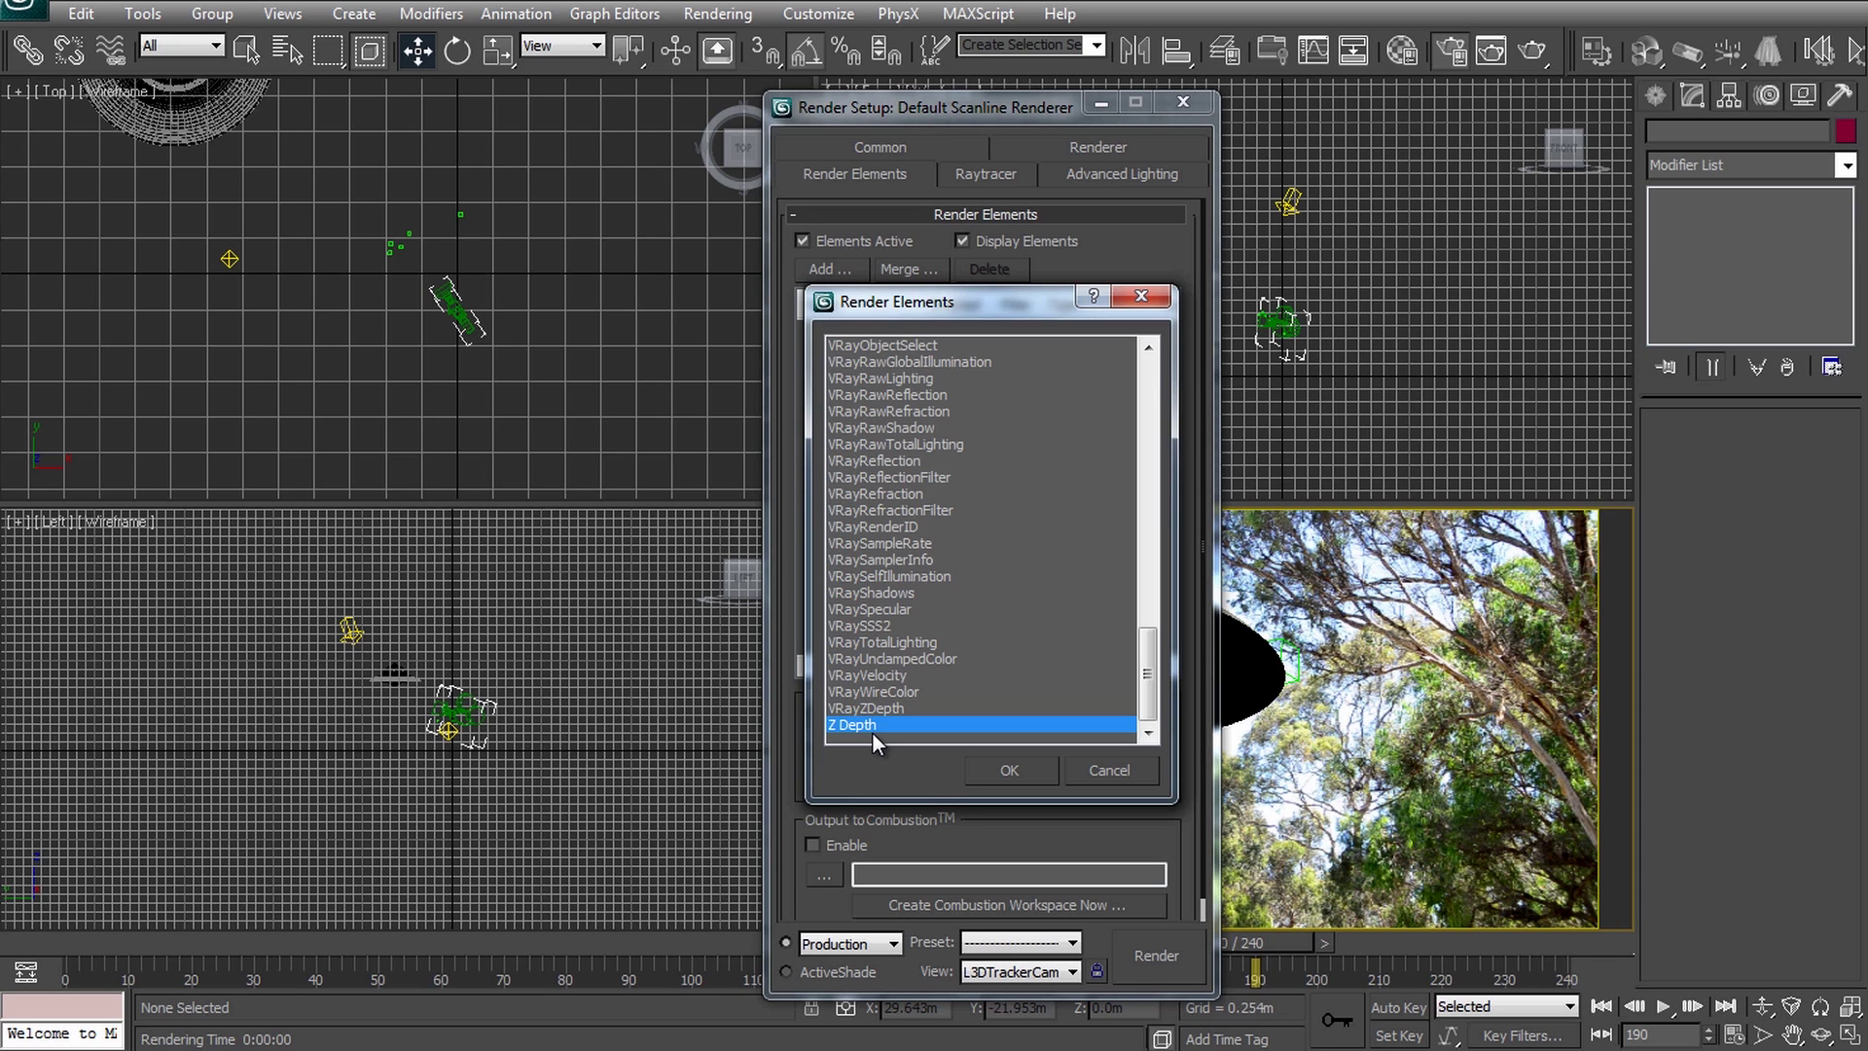
double_click(872, 732)
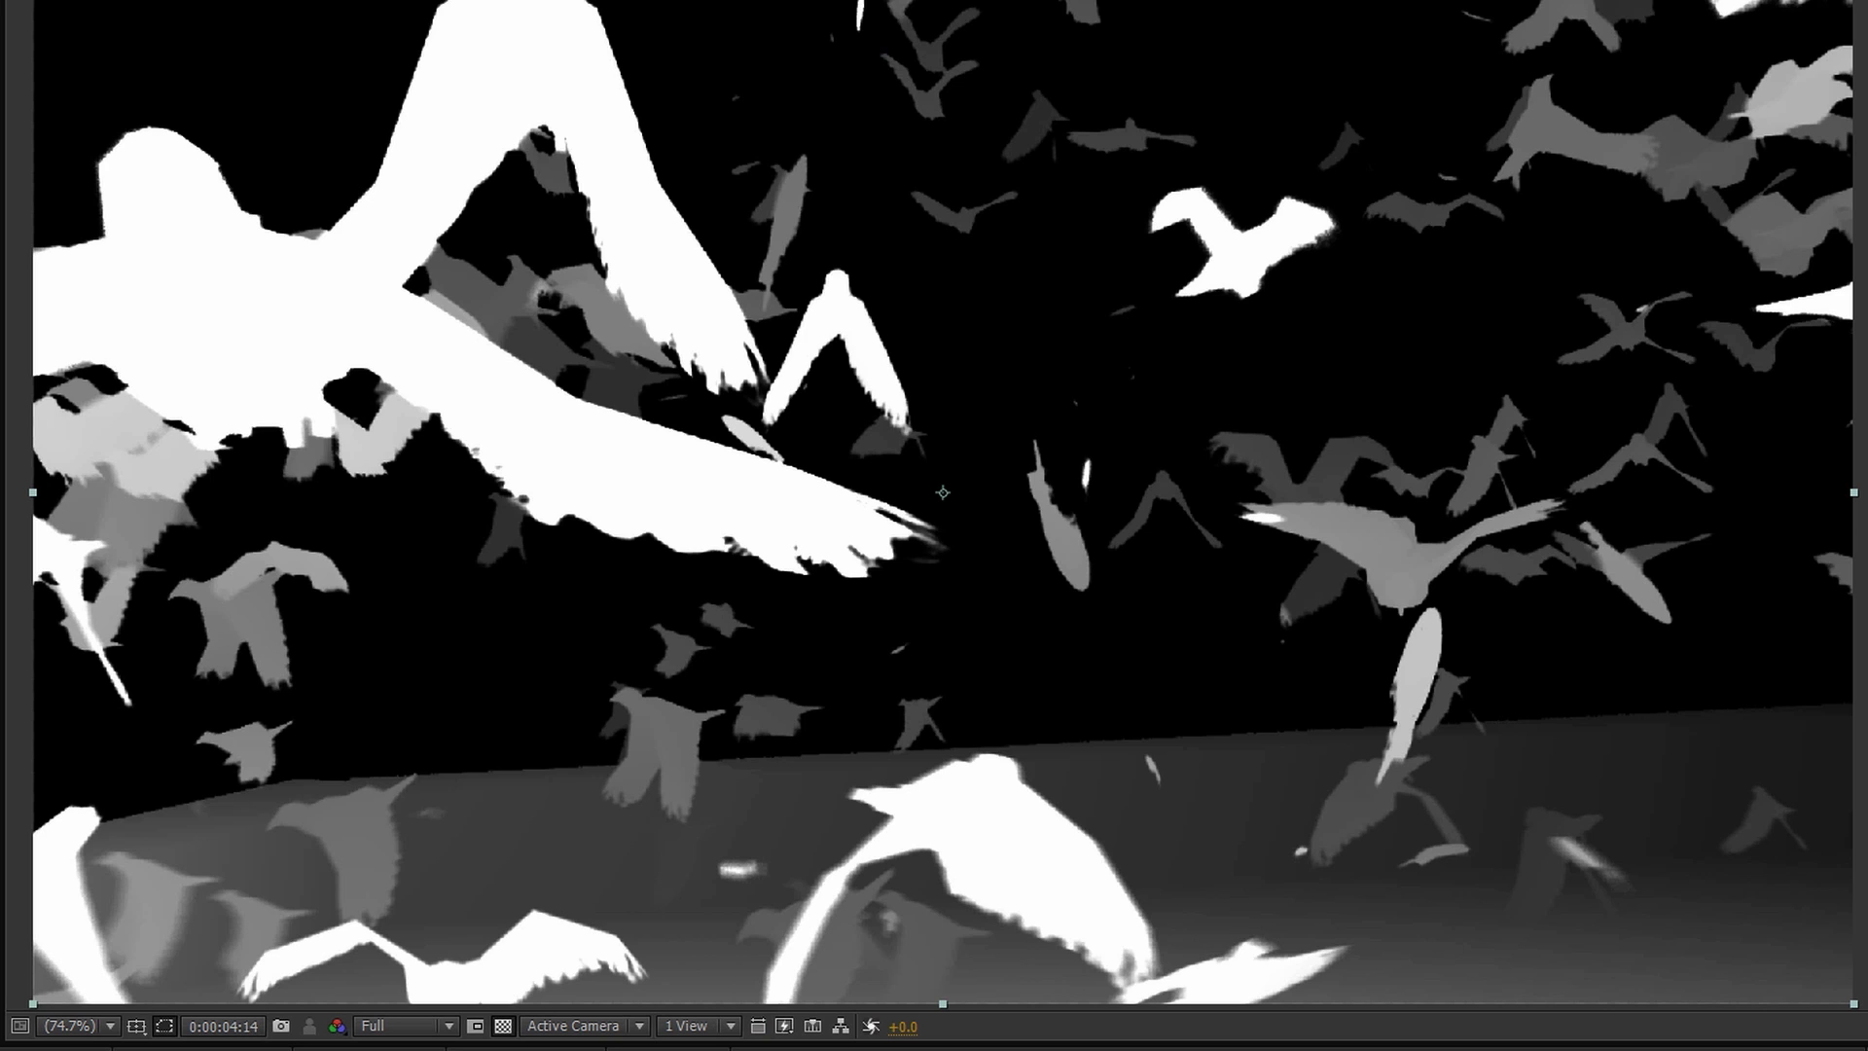
key(space)
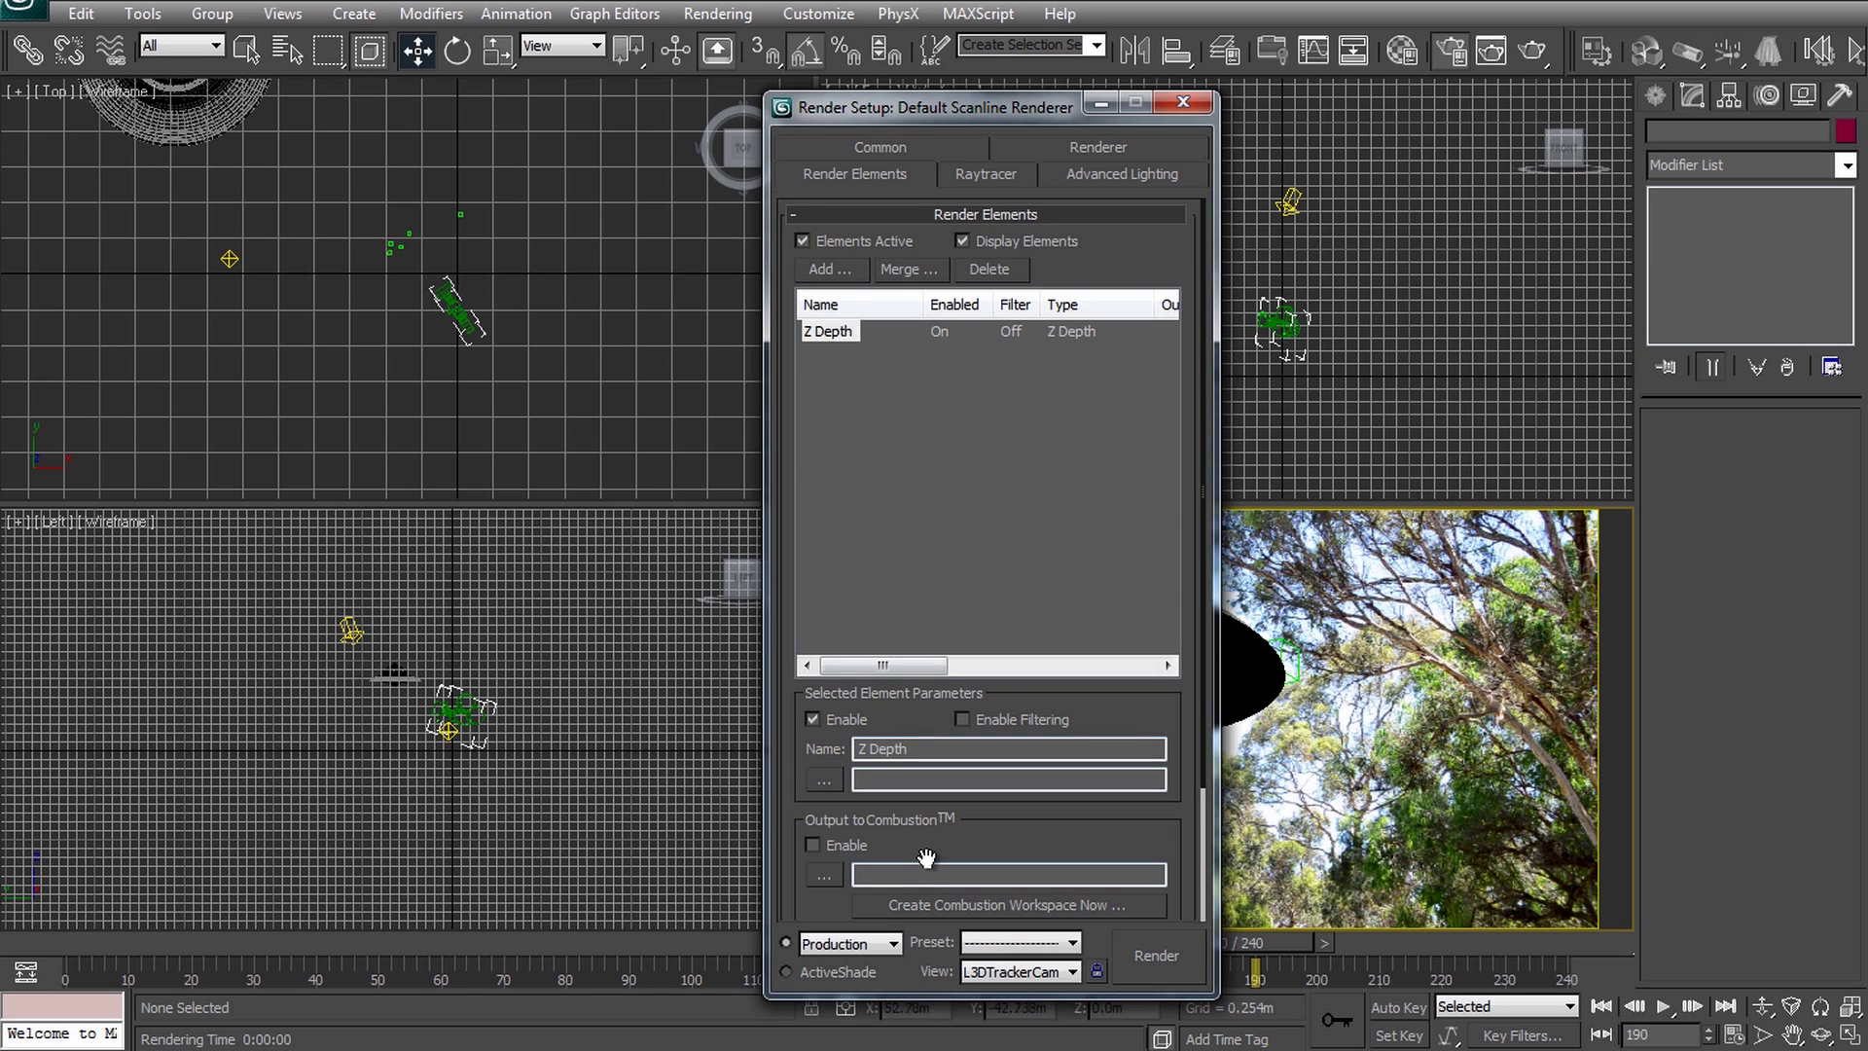
Scroll to the Z Depth Element Parameters and inspect the Z Min and Z Max fields.
drag(921, 696, 921, 535)
click(885, 837)
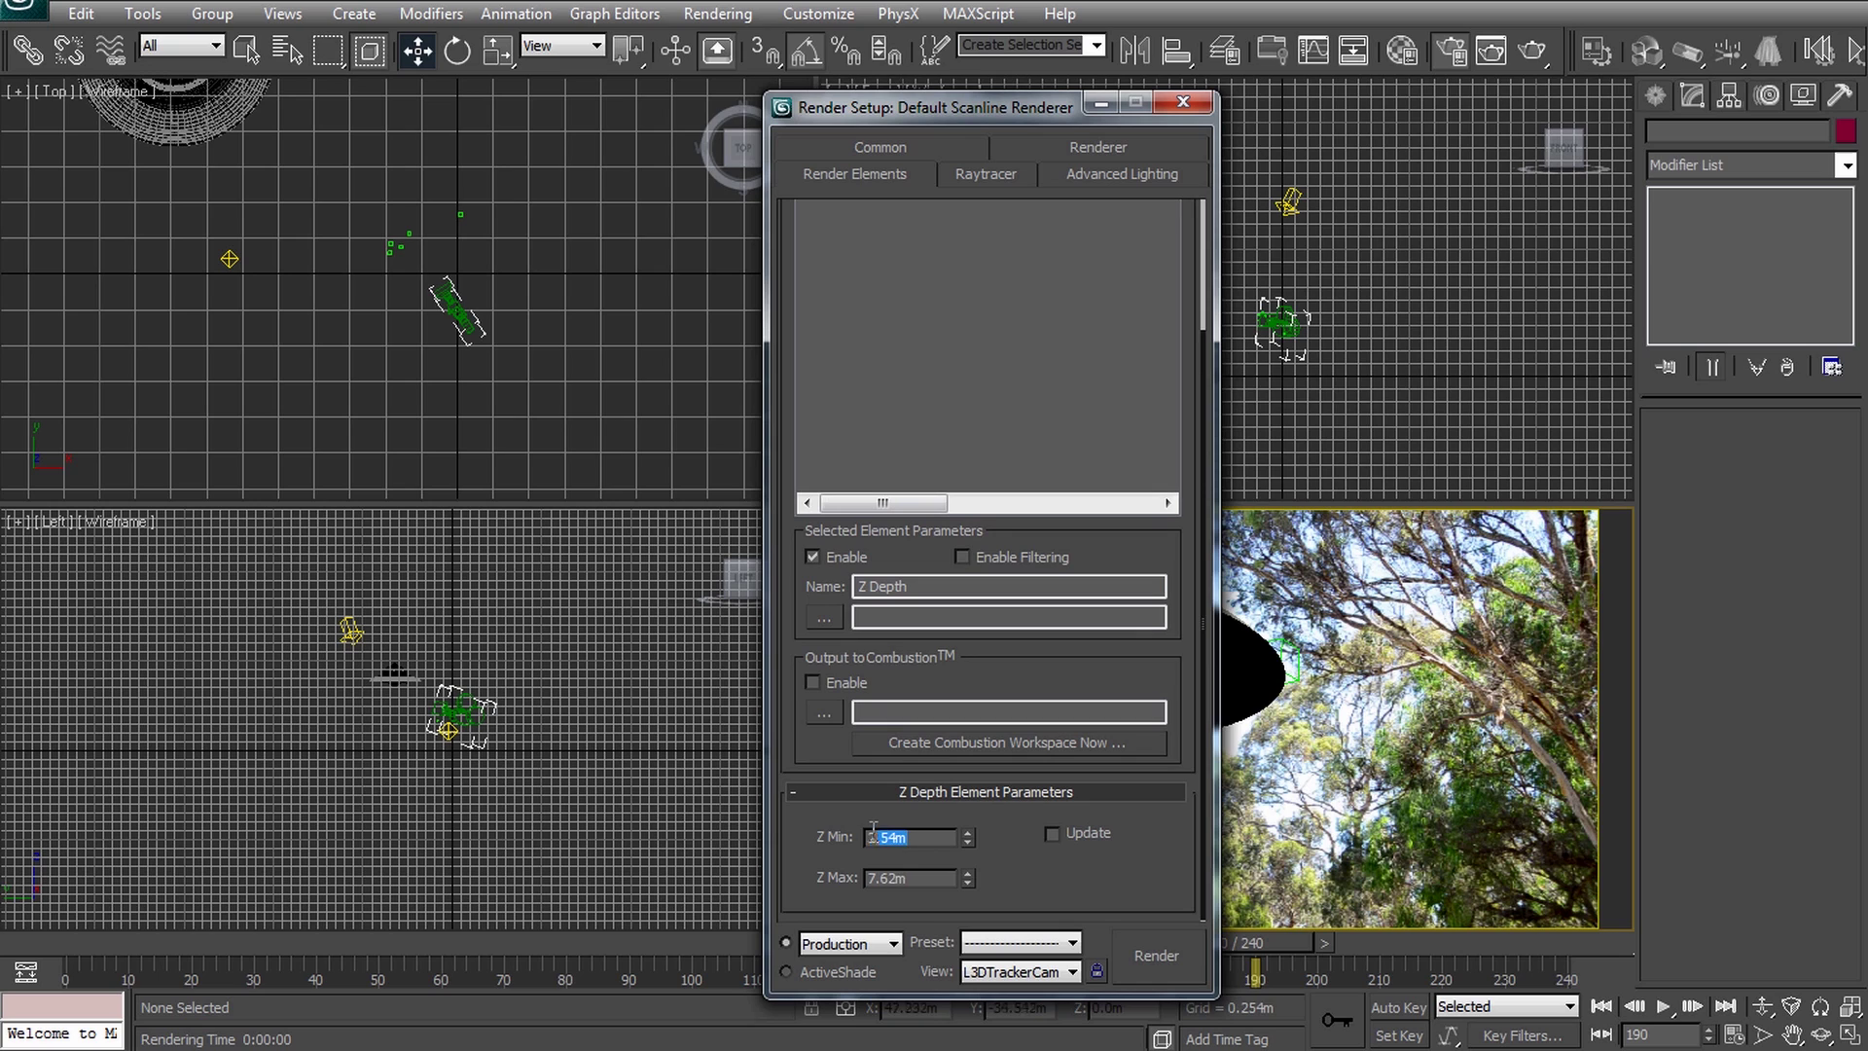
click(896, 877)
click(908, 838)
Measure the camera-to-UFO distance with a Tape helper in the top view.
click(1693, 94)
click(1786, 136)
click(1800, 337)
scroll(450, 314, up, 3)
mouse_move(519, 399)
mouse_down()
mouse_move(450, 315)
mouse_move(324, 237)
mouse_up()
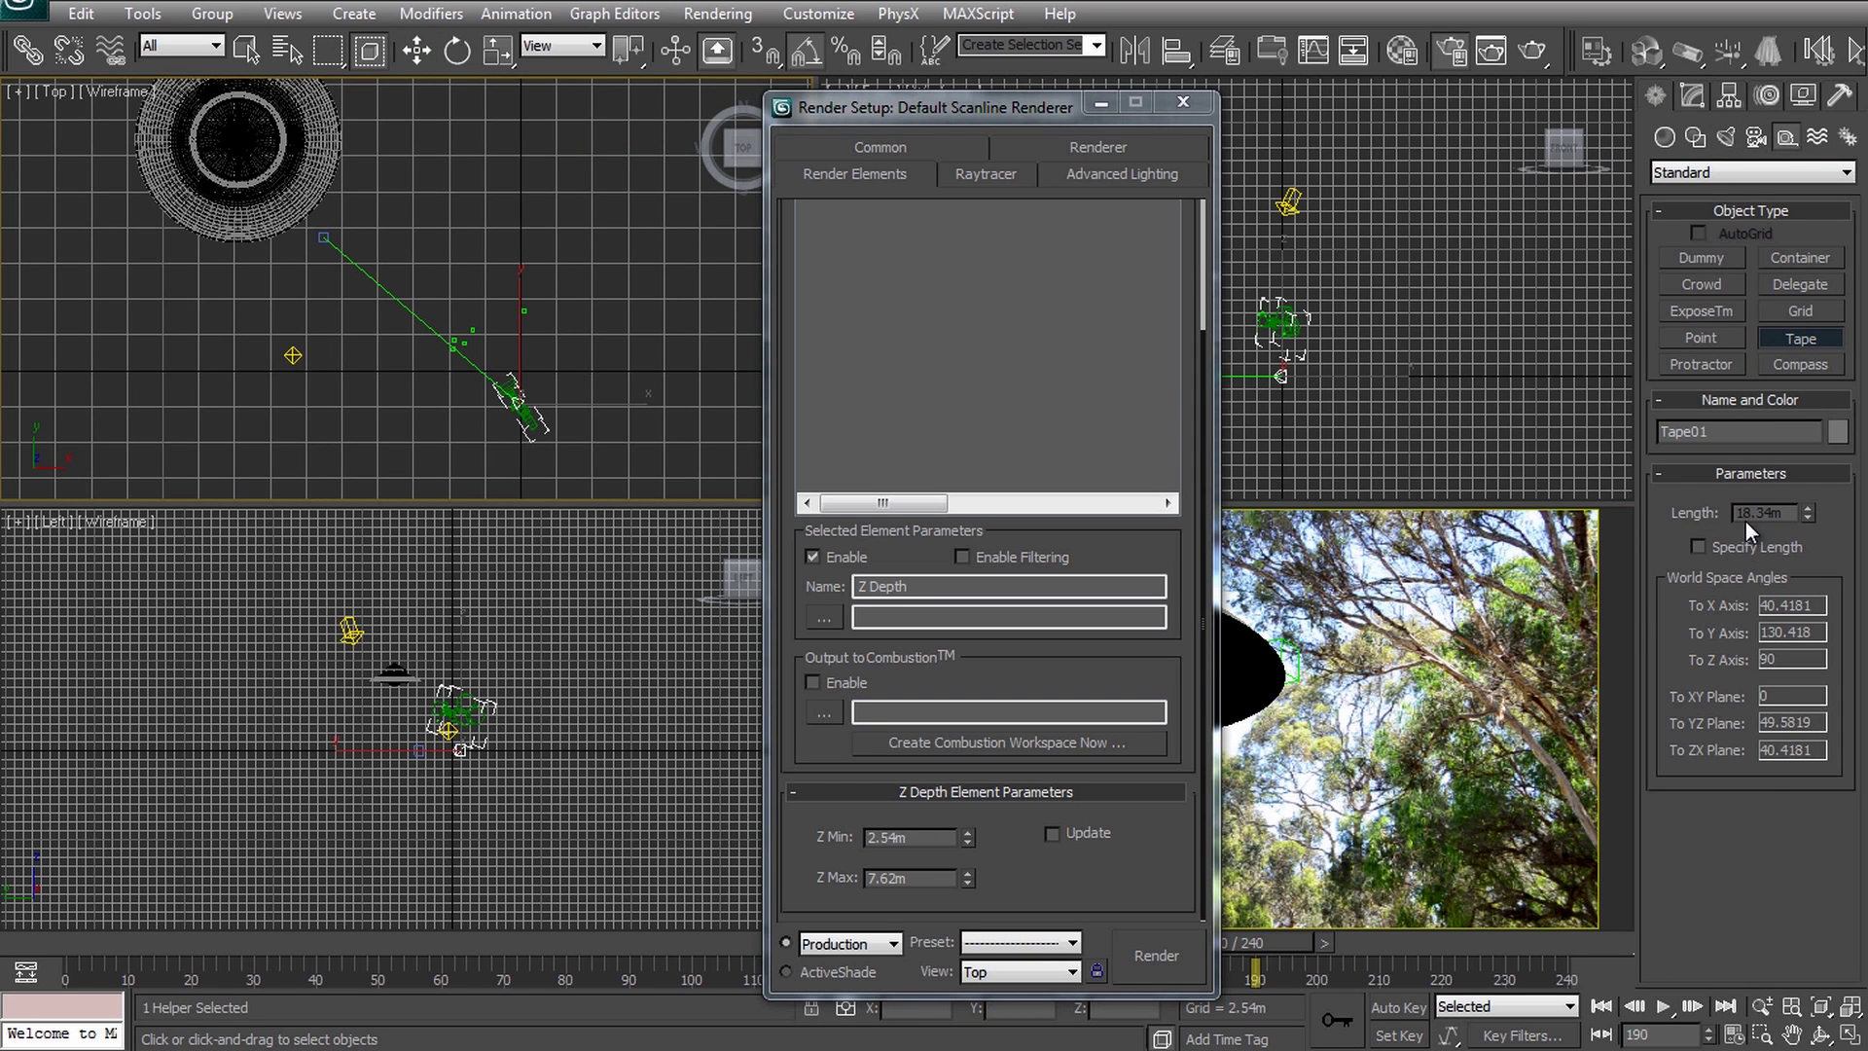
key(ctrl+z)
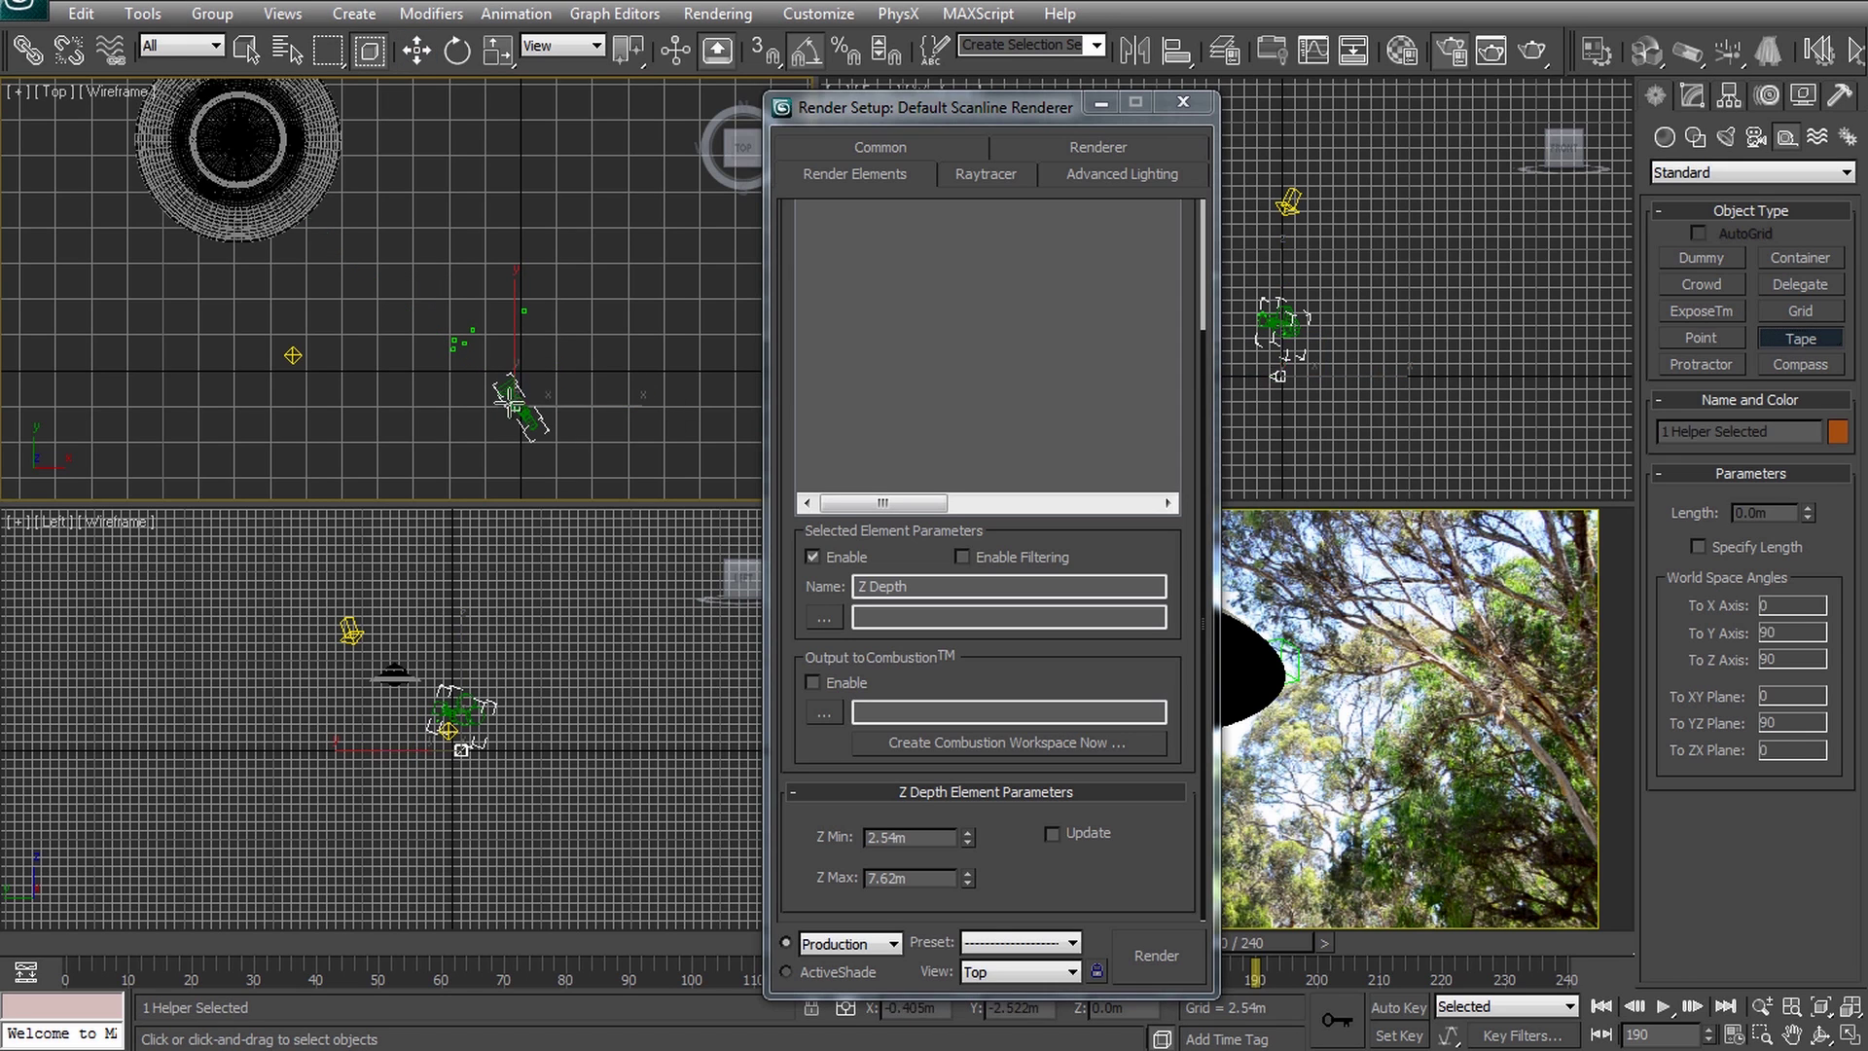
drag(507, 399, 146, 47)
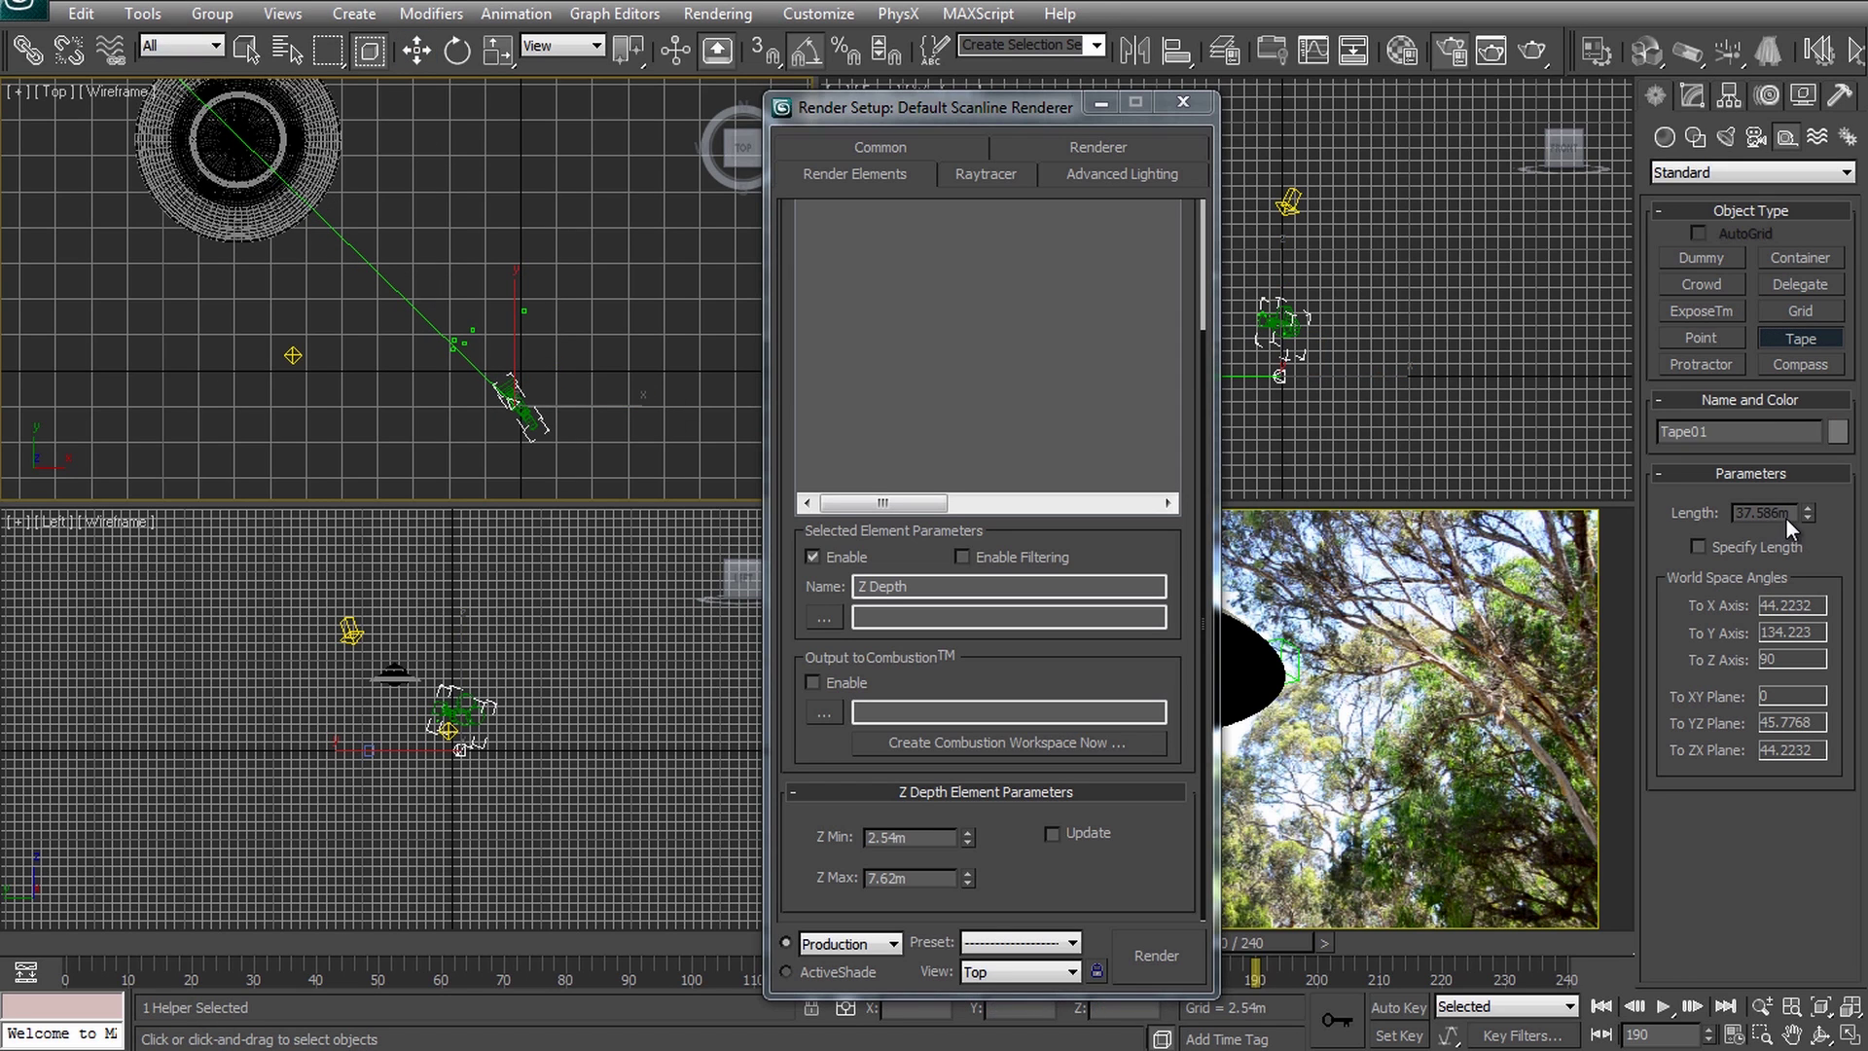
right_click(753, 365)
Enter Z Min 10.0m and Z Max 40.0m.
double_click(904, 837)
text(10)
key(Tab)
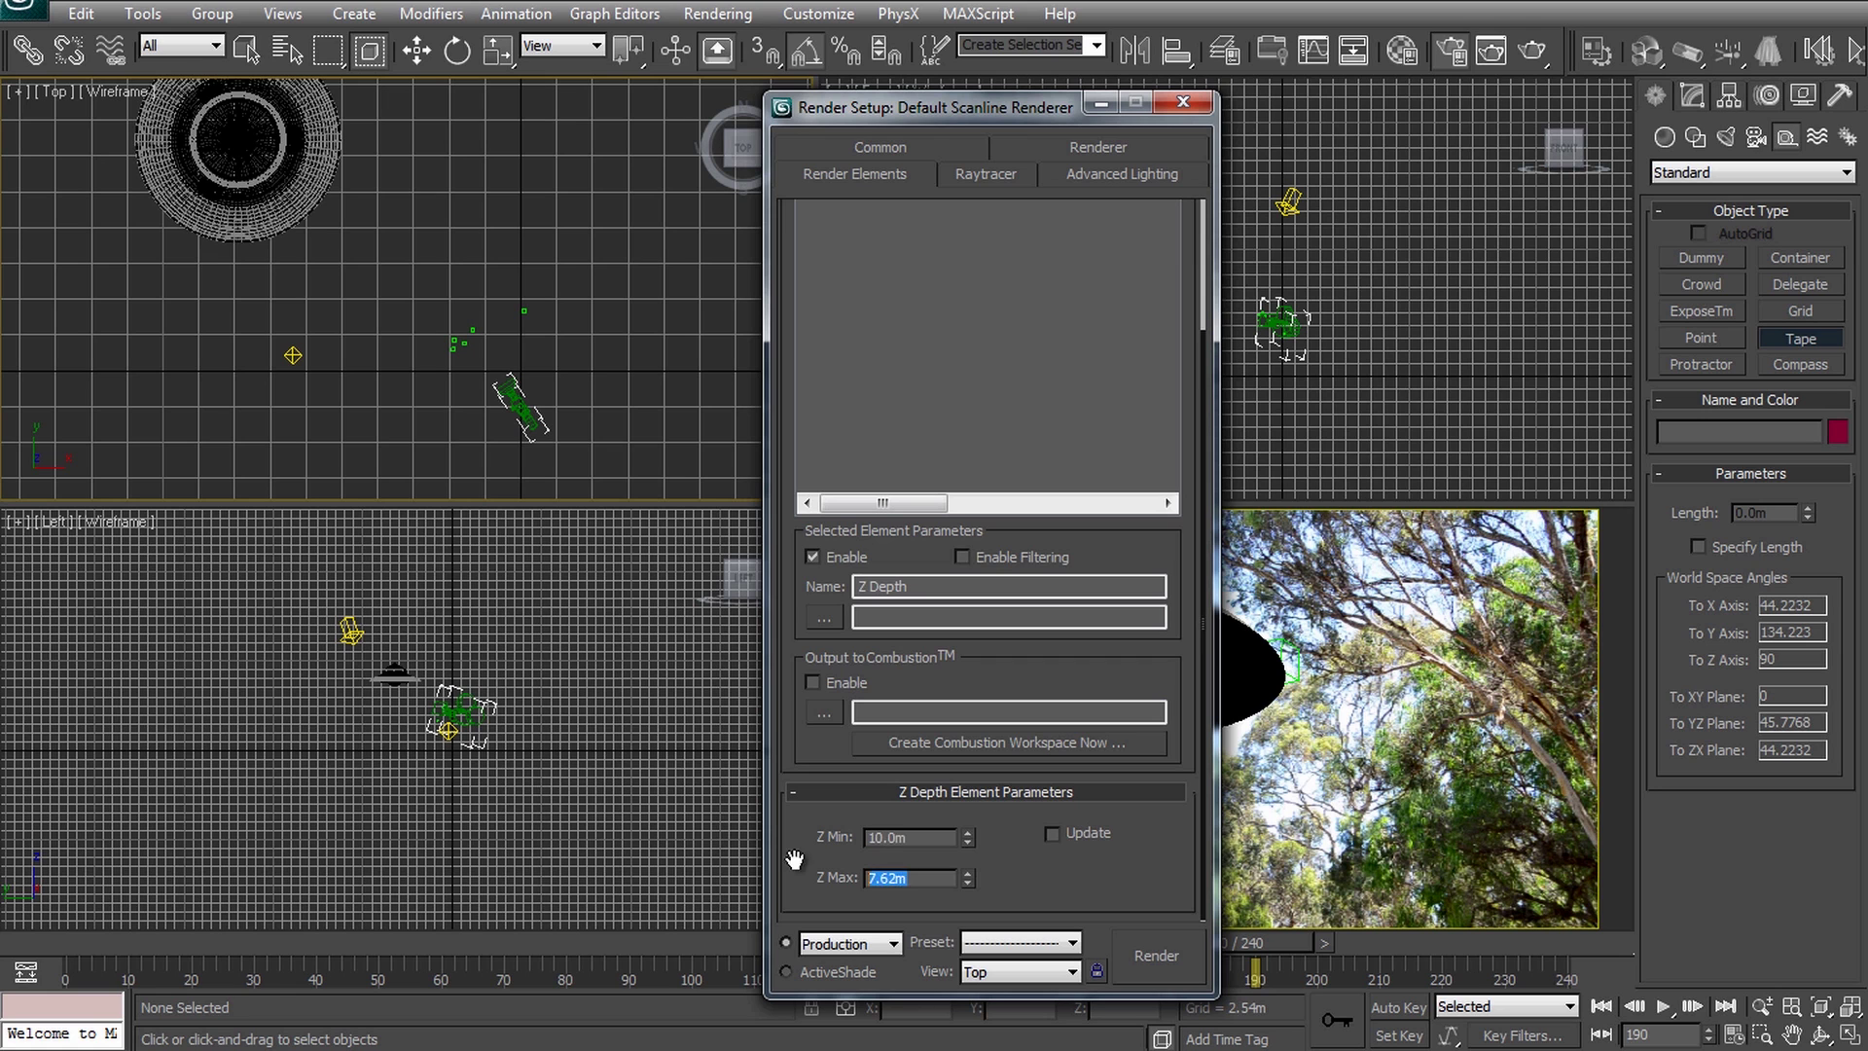
text(40)
key(Return)
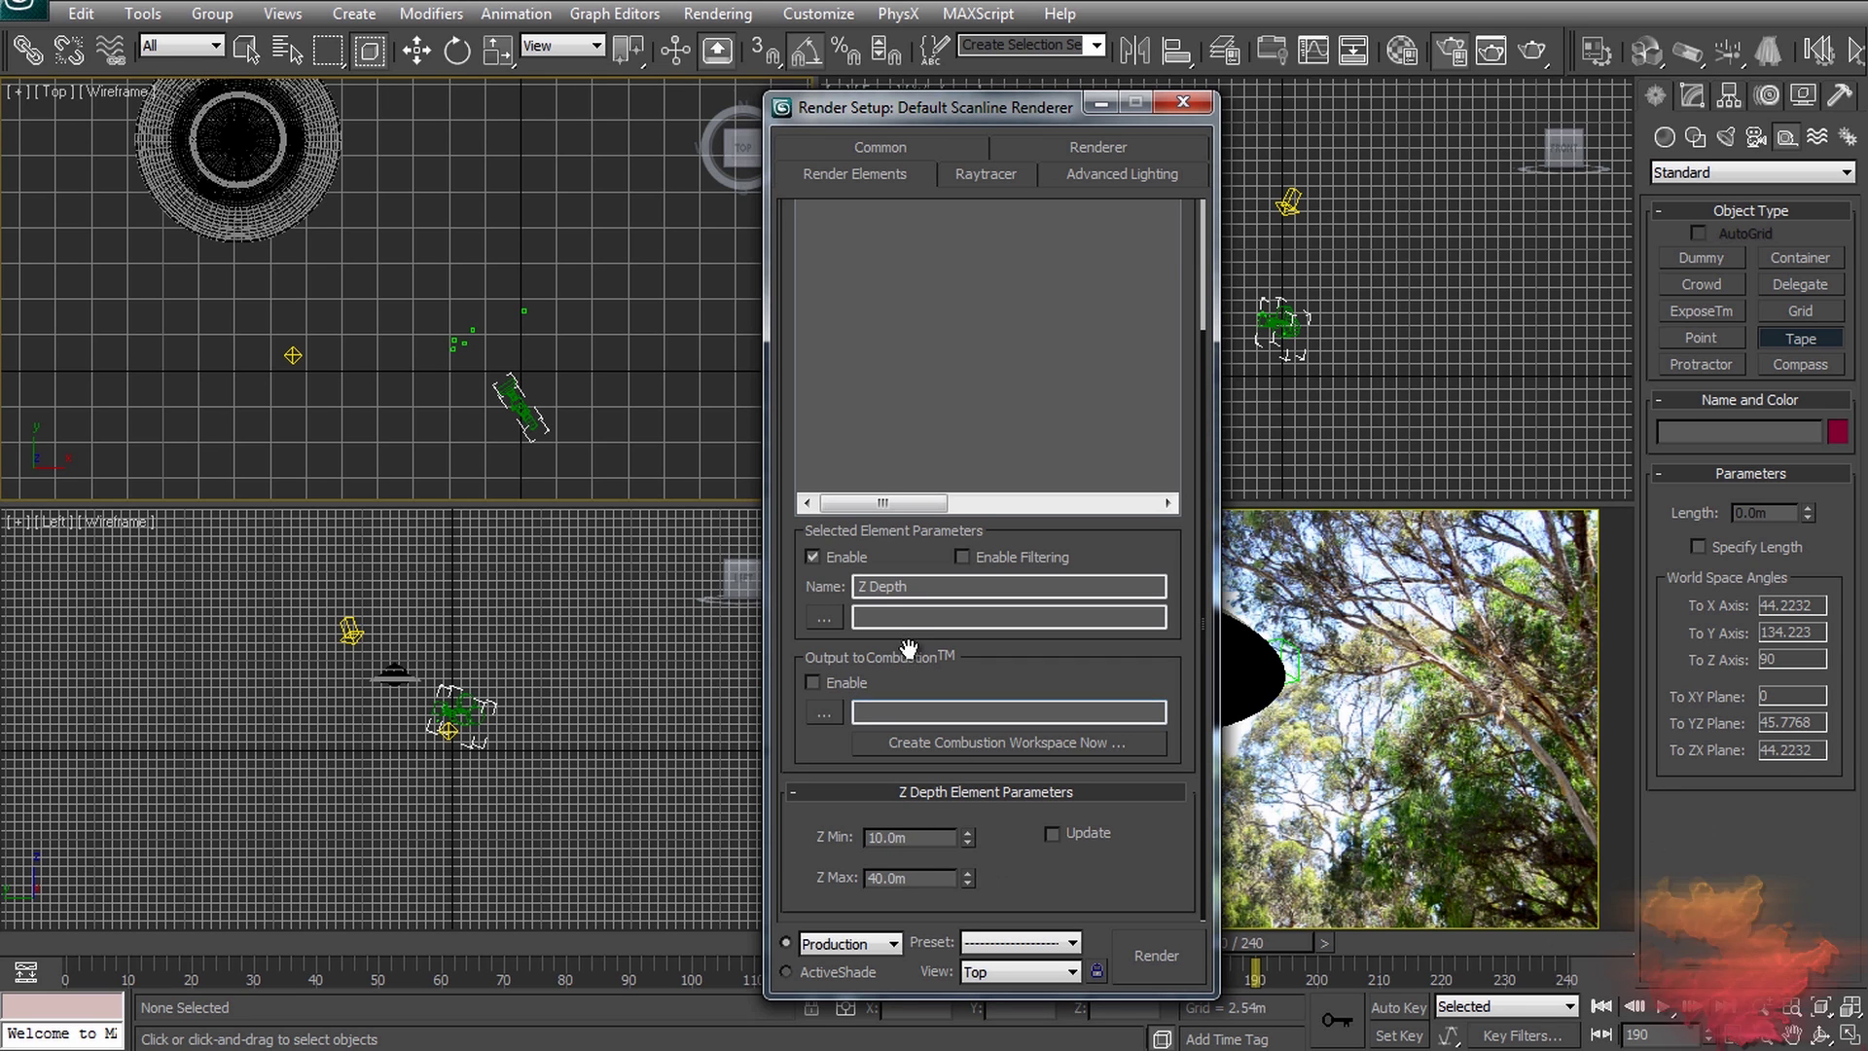
Browse the Z Depth output path to the Scene 01 - UFO Output folder.
click(823, 617)
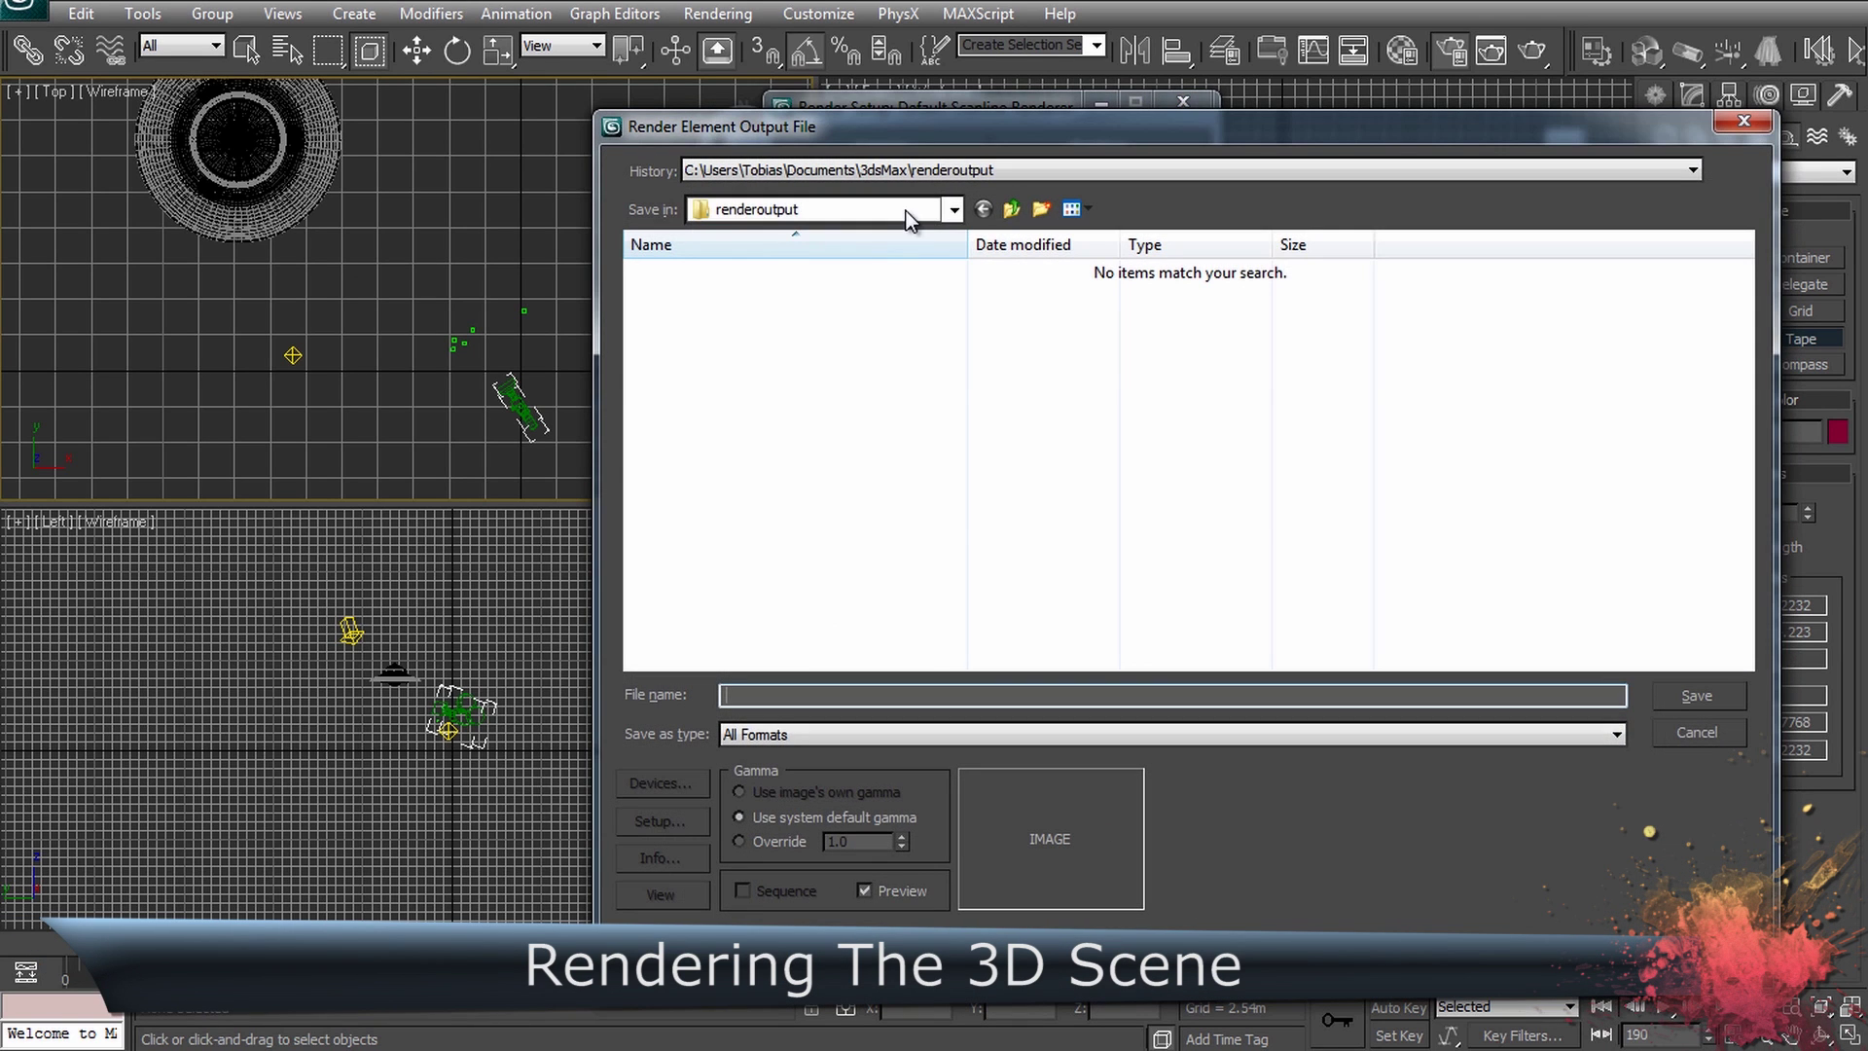
click(907, 218)
click(759, 431)
double_click(701, 371)
double_click(681, 437)
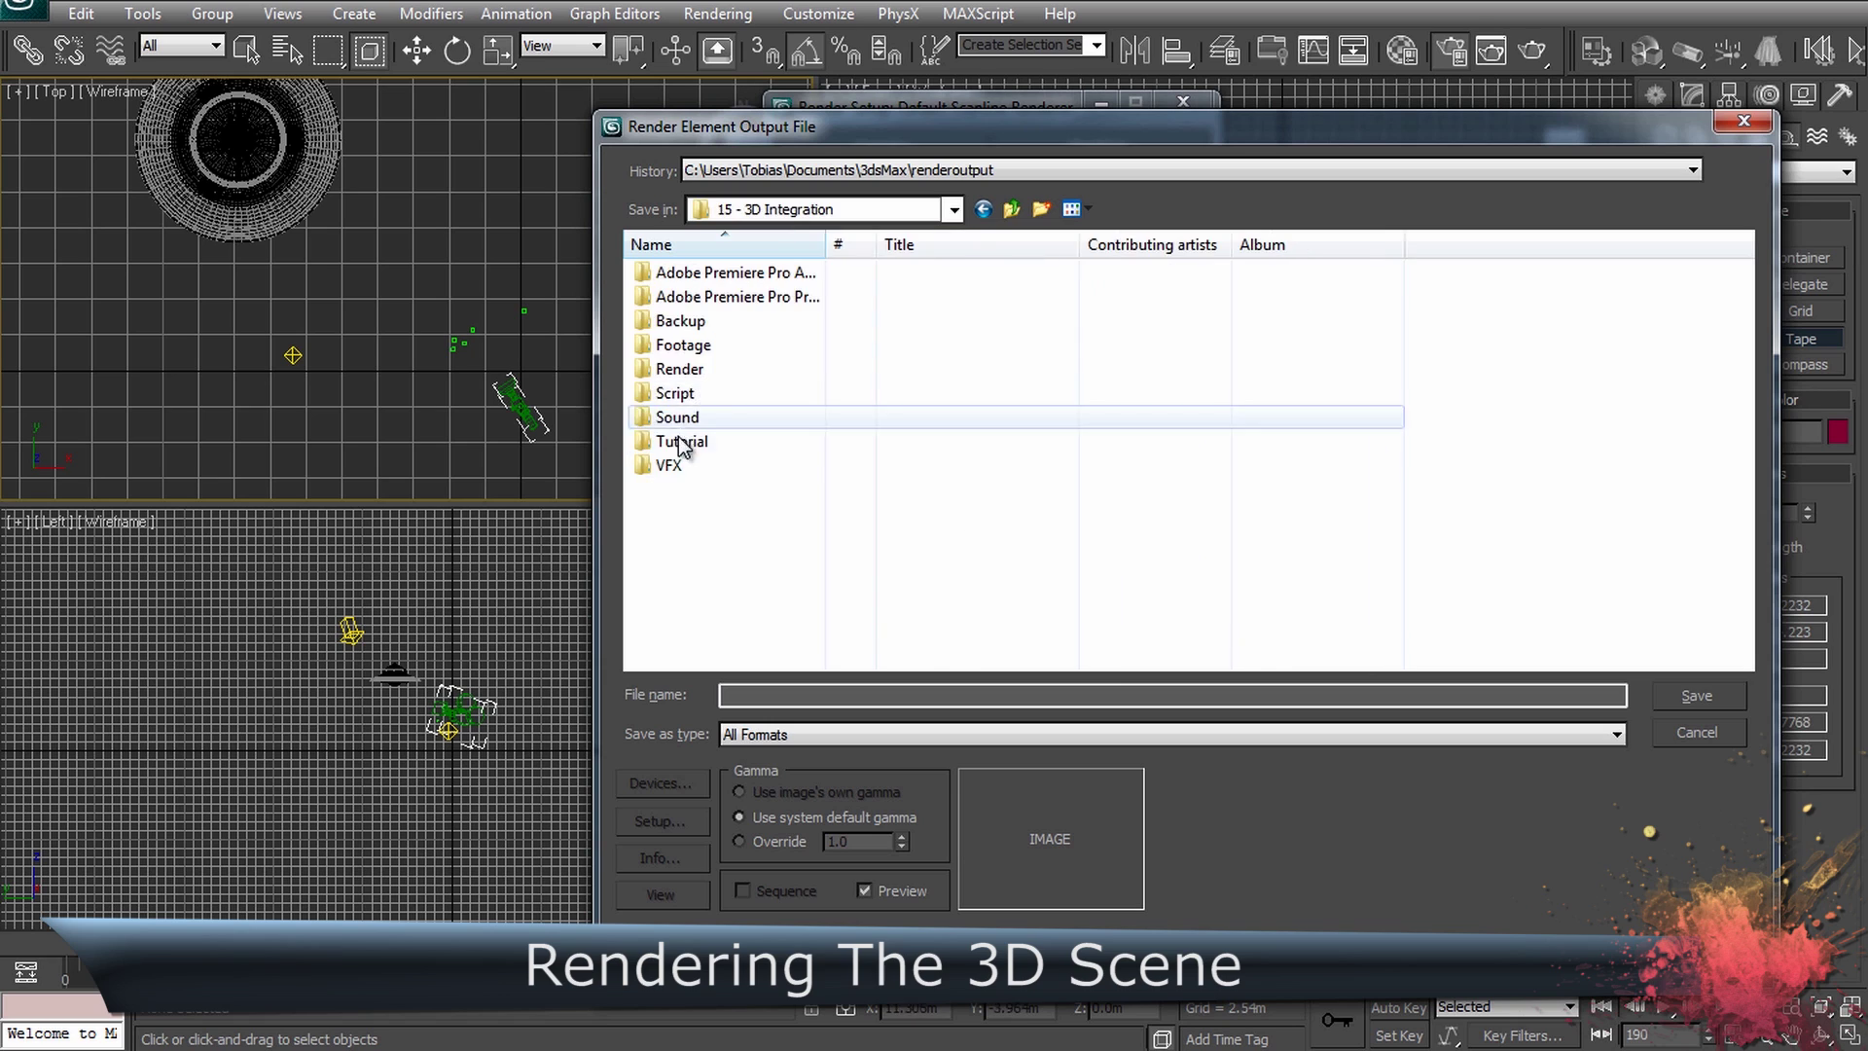
double_click(681, 441)
double_click(742, 300)
double_click(742, 274)
double_click(713, 297)
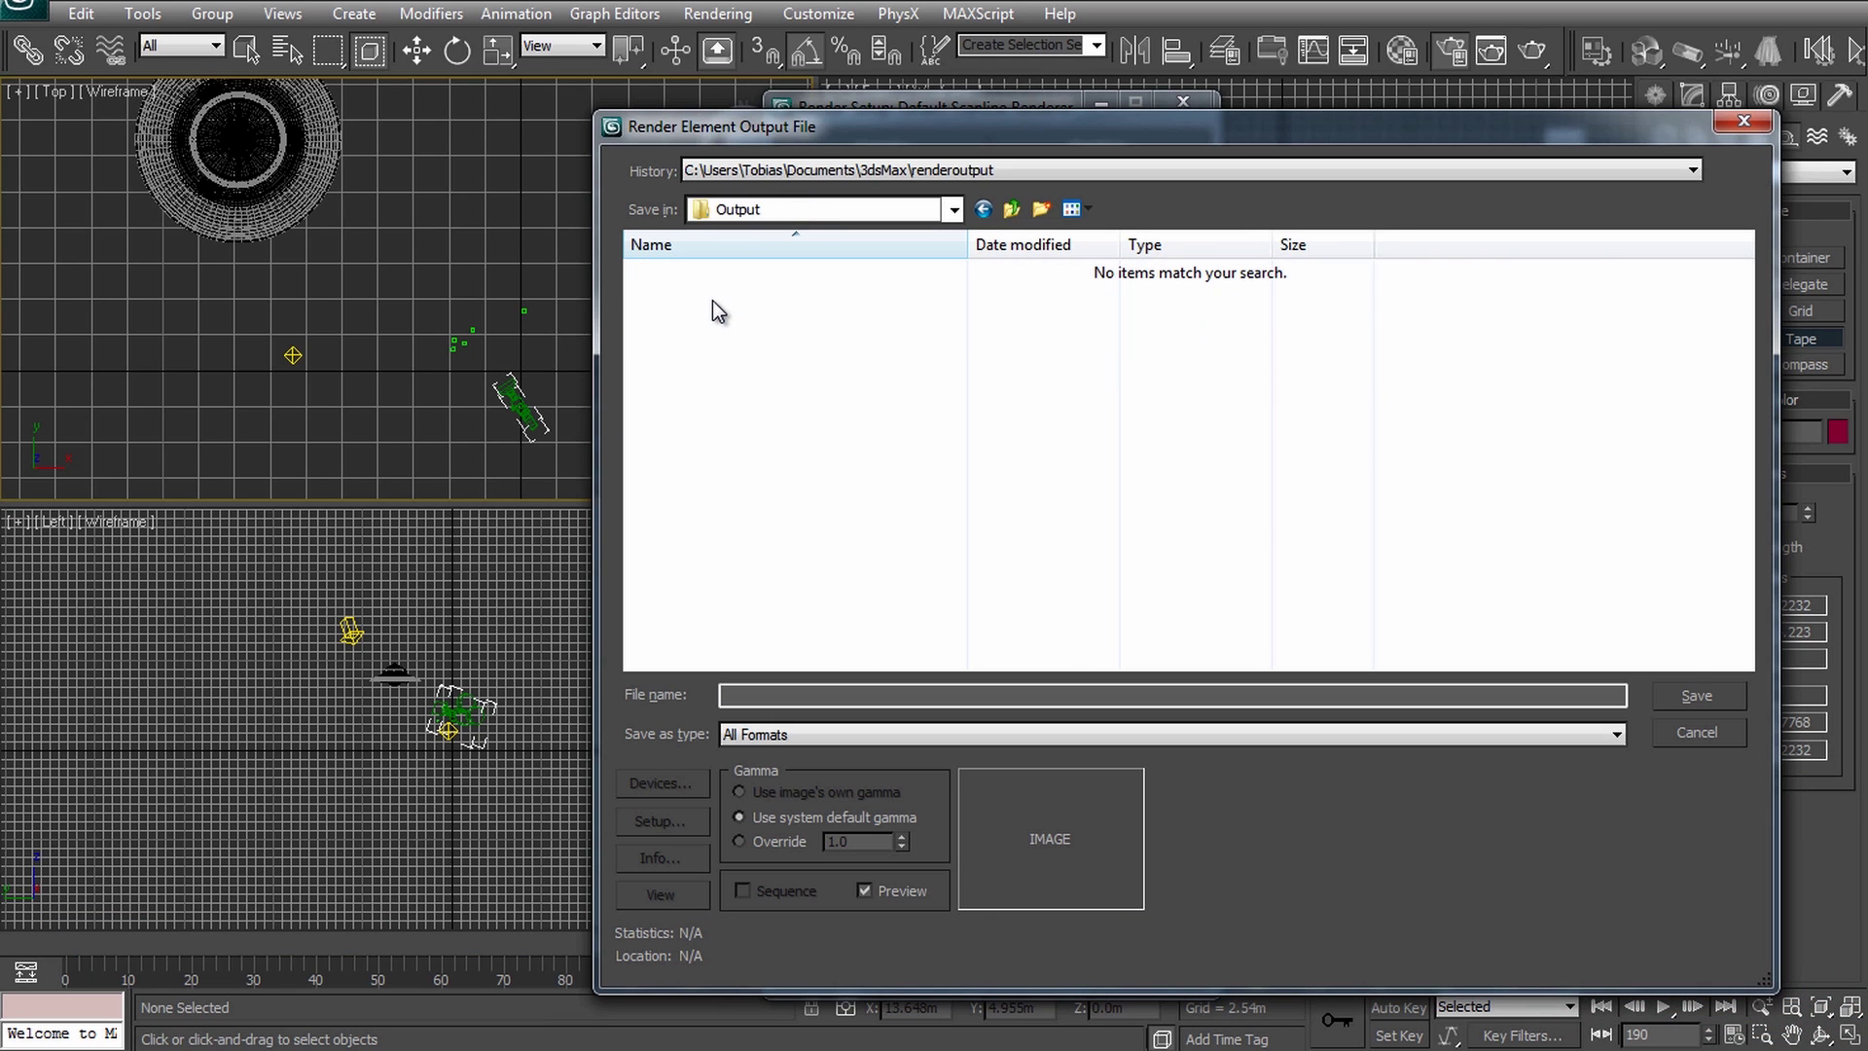
Name the file 'UFO ZDepth' in OpenEXR format and accept its settings.
click(783, 694)
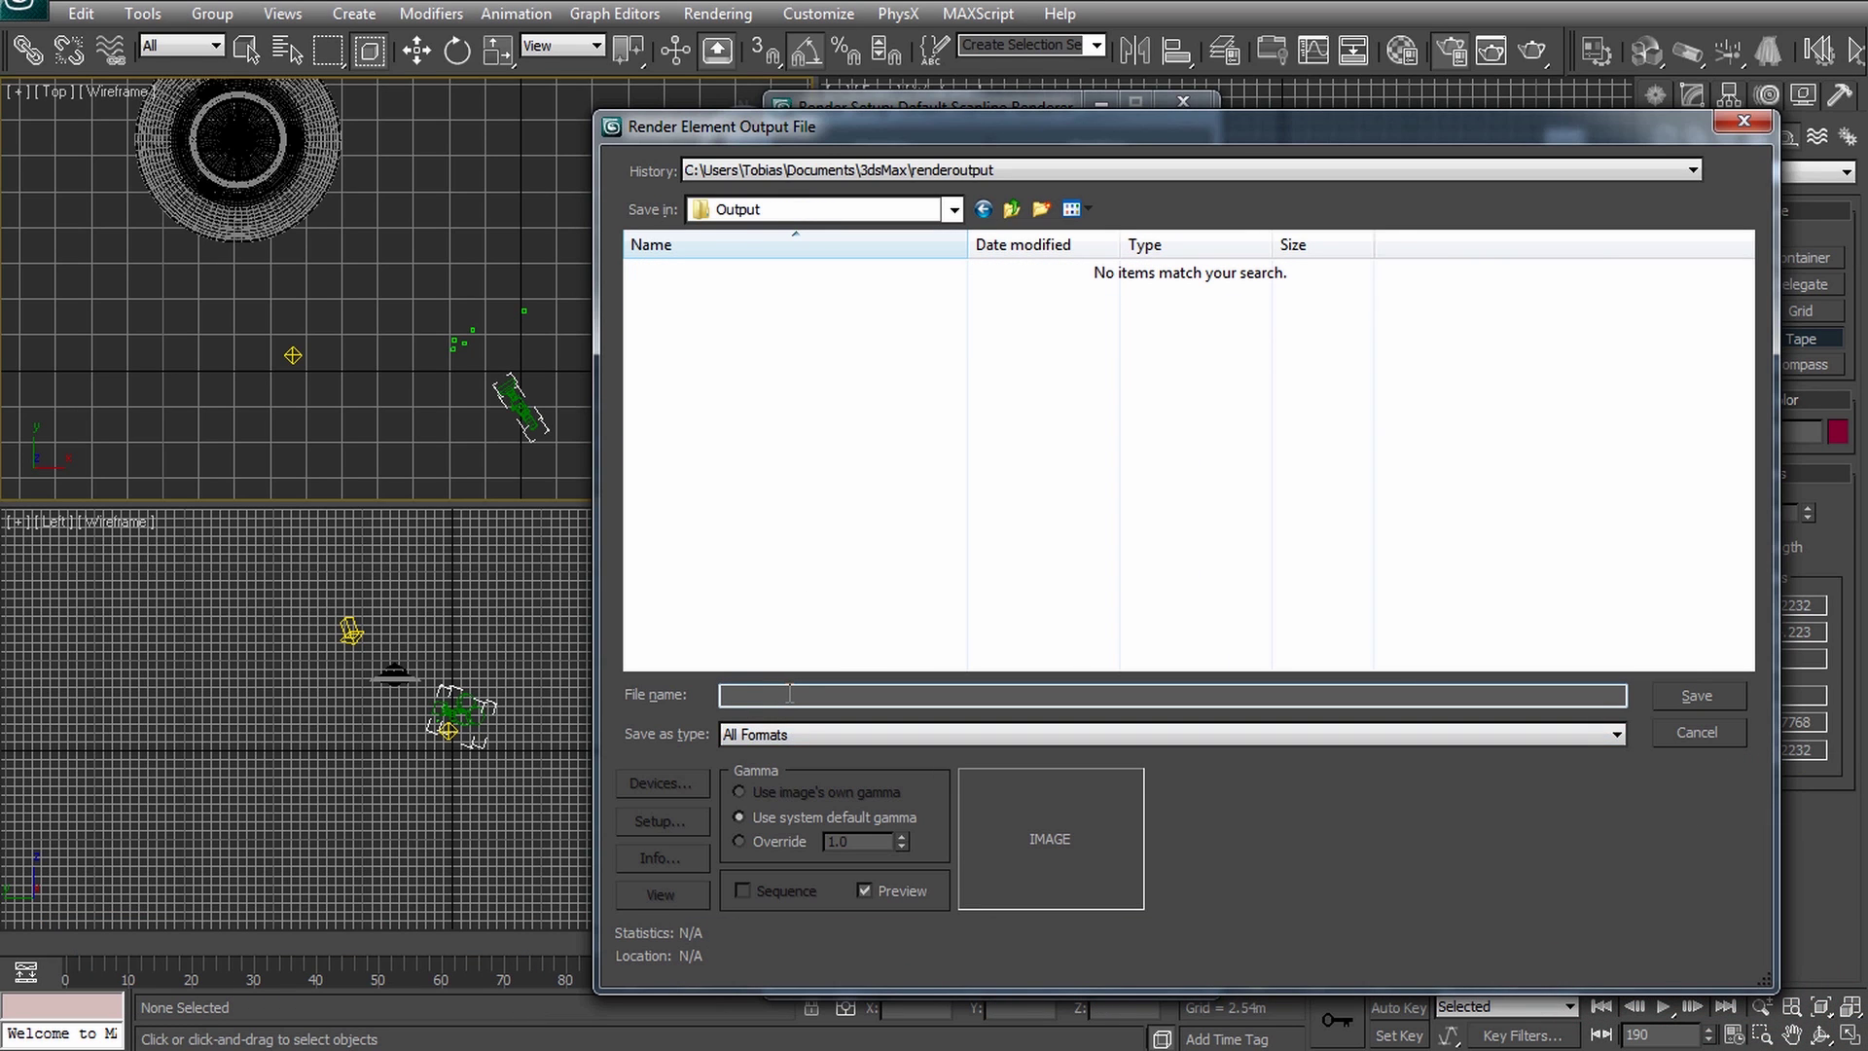
text(UFO ZDepth)
click(907, 731)
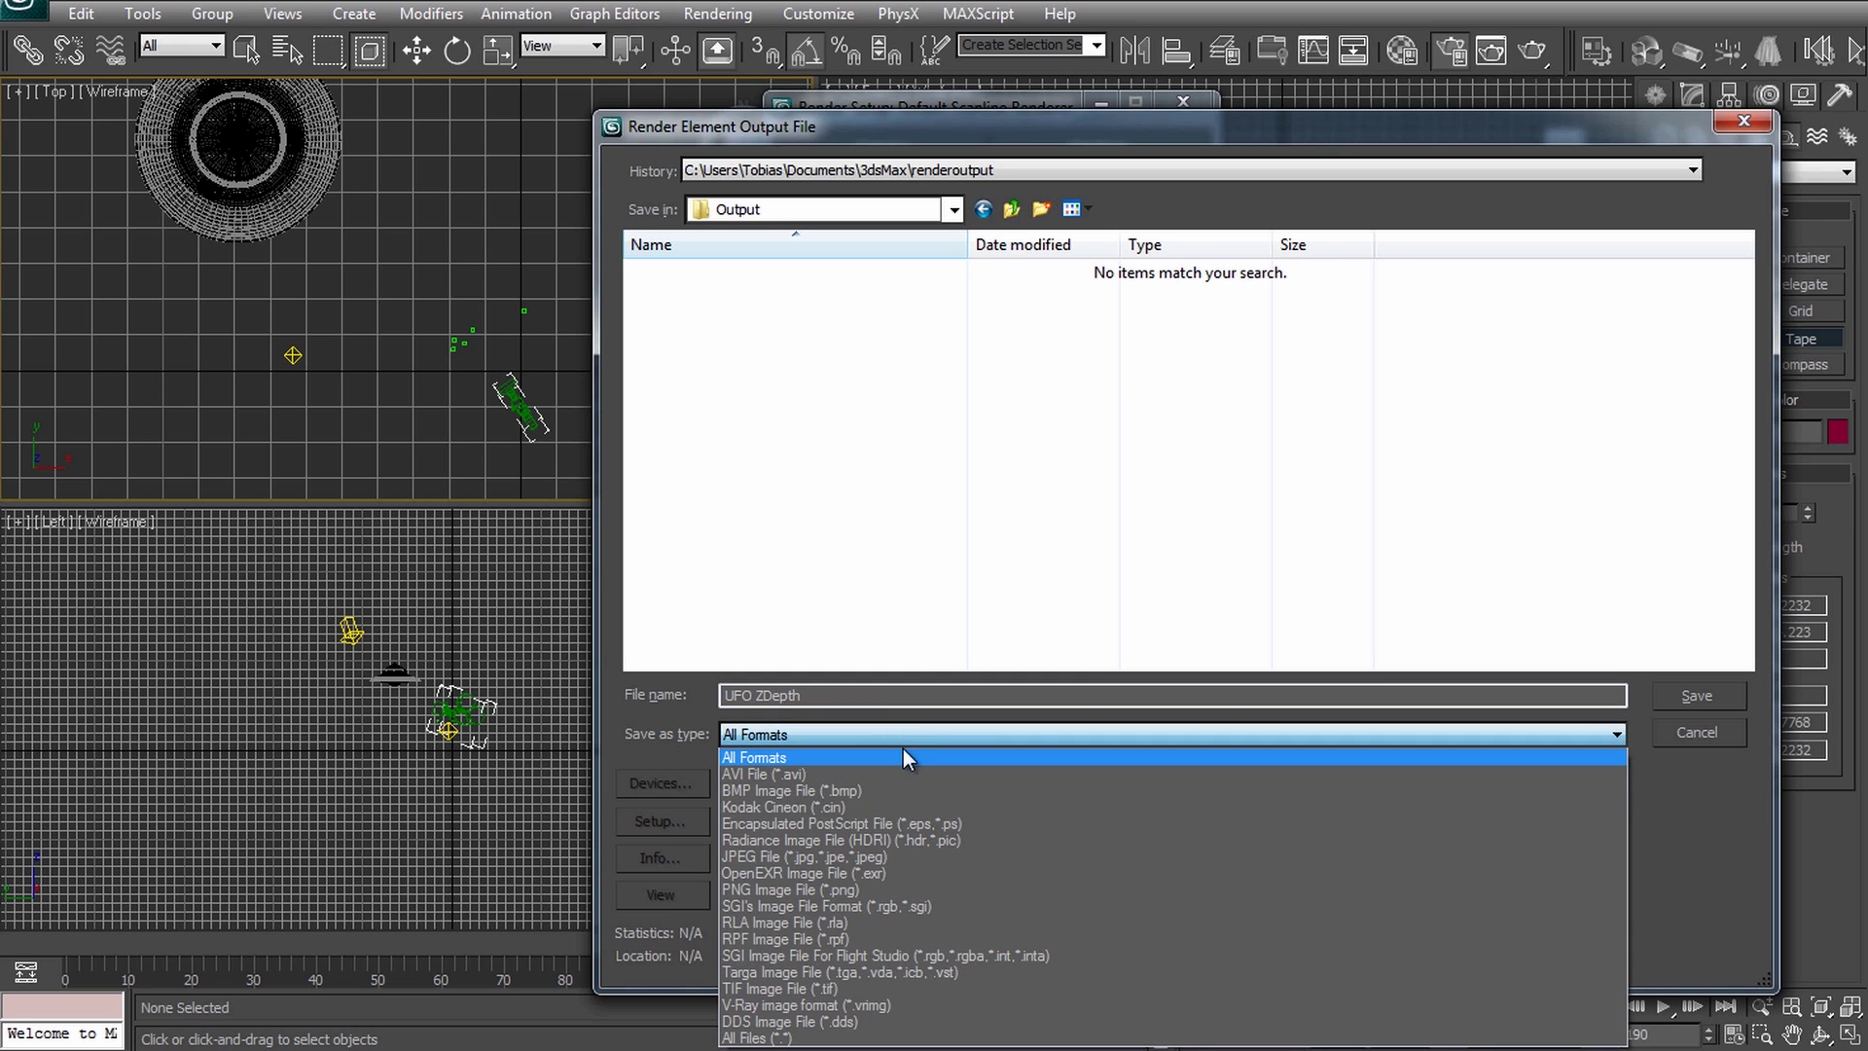
click(820, 872)
click(681, 820)
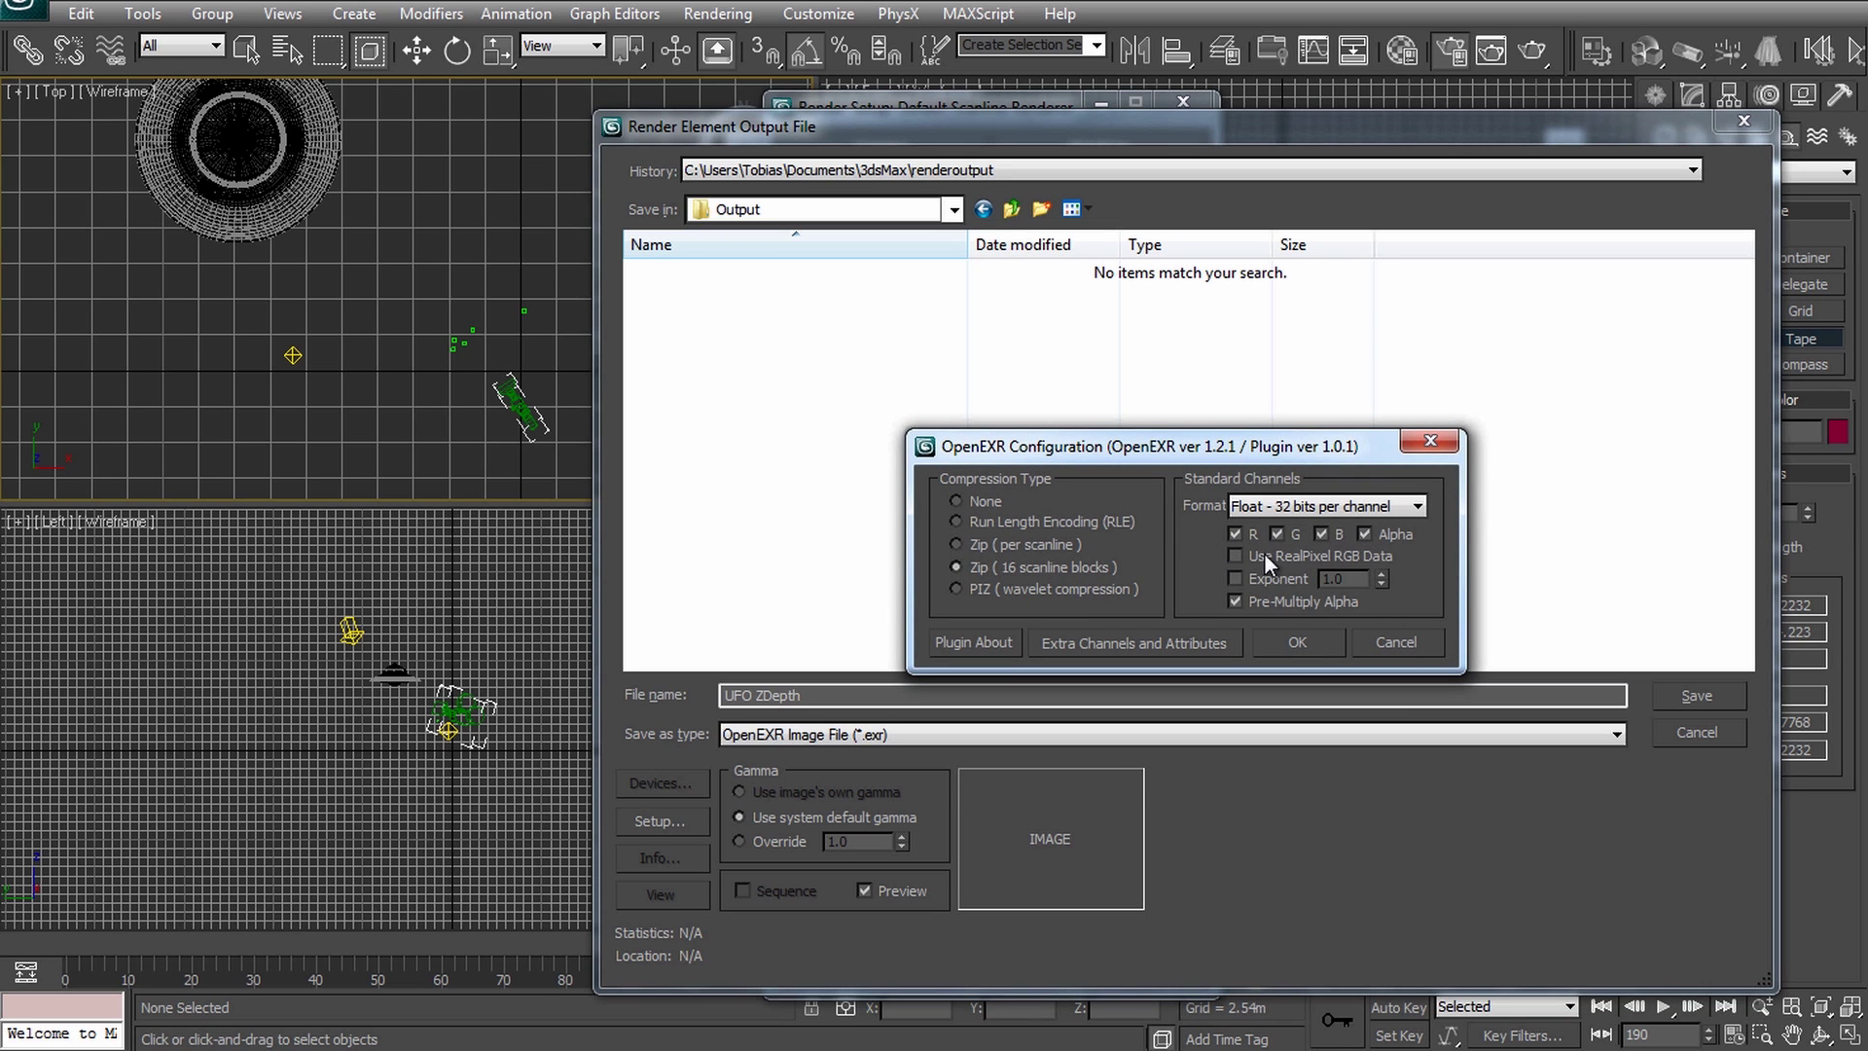
click(1292, 644)
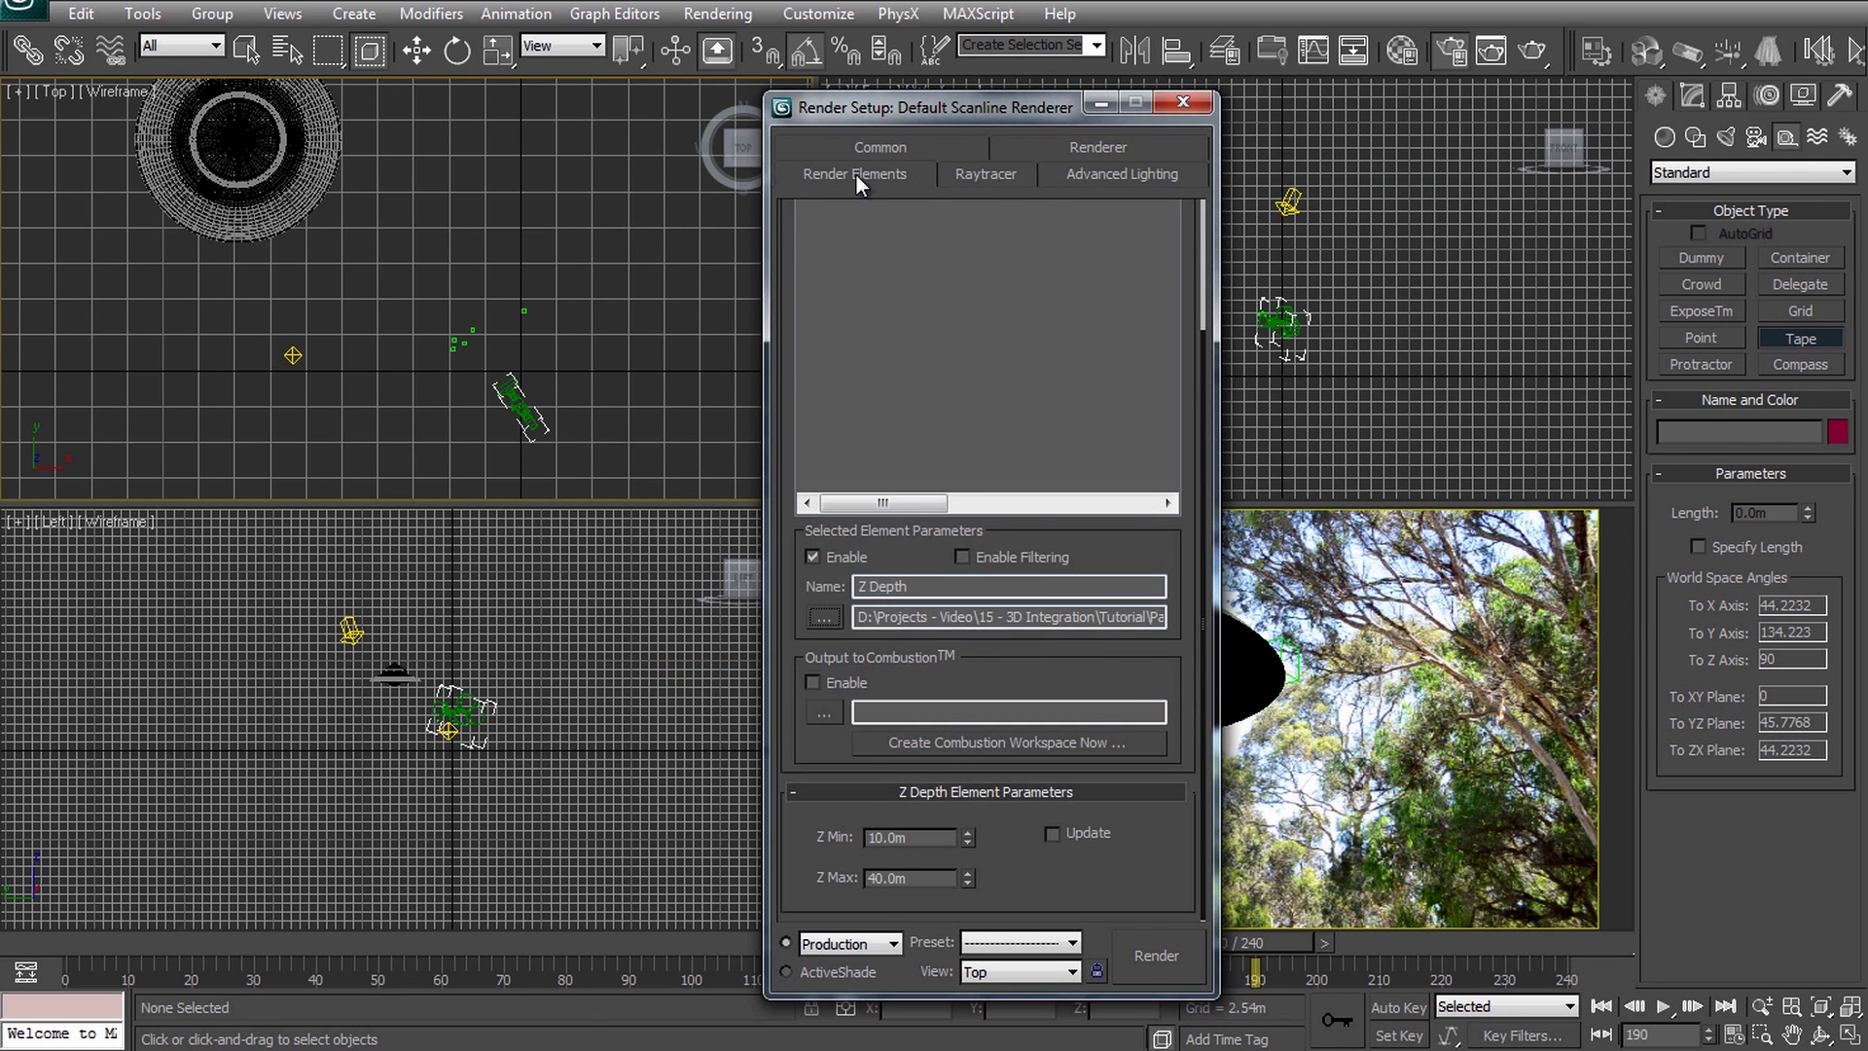
Set the render View to L3DTrackerCam on the Common tab and render frame 190.
click(879, 147)
scroll(988, 438, down, 5)
click(1022, 972)
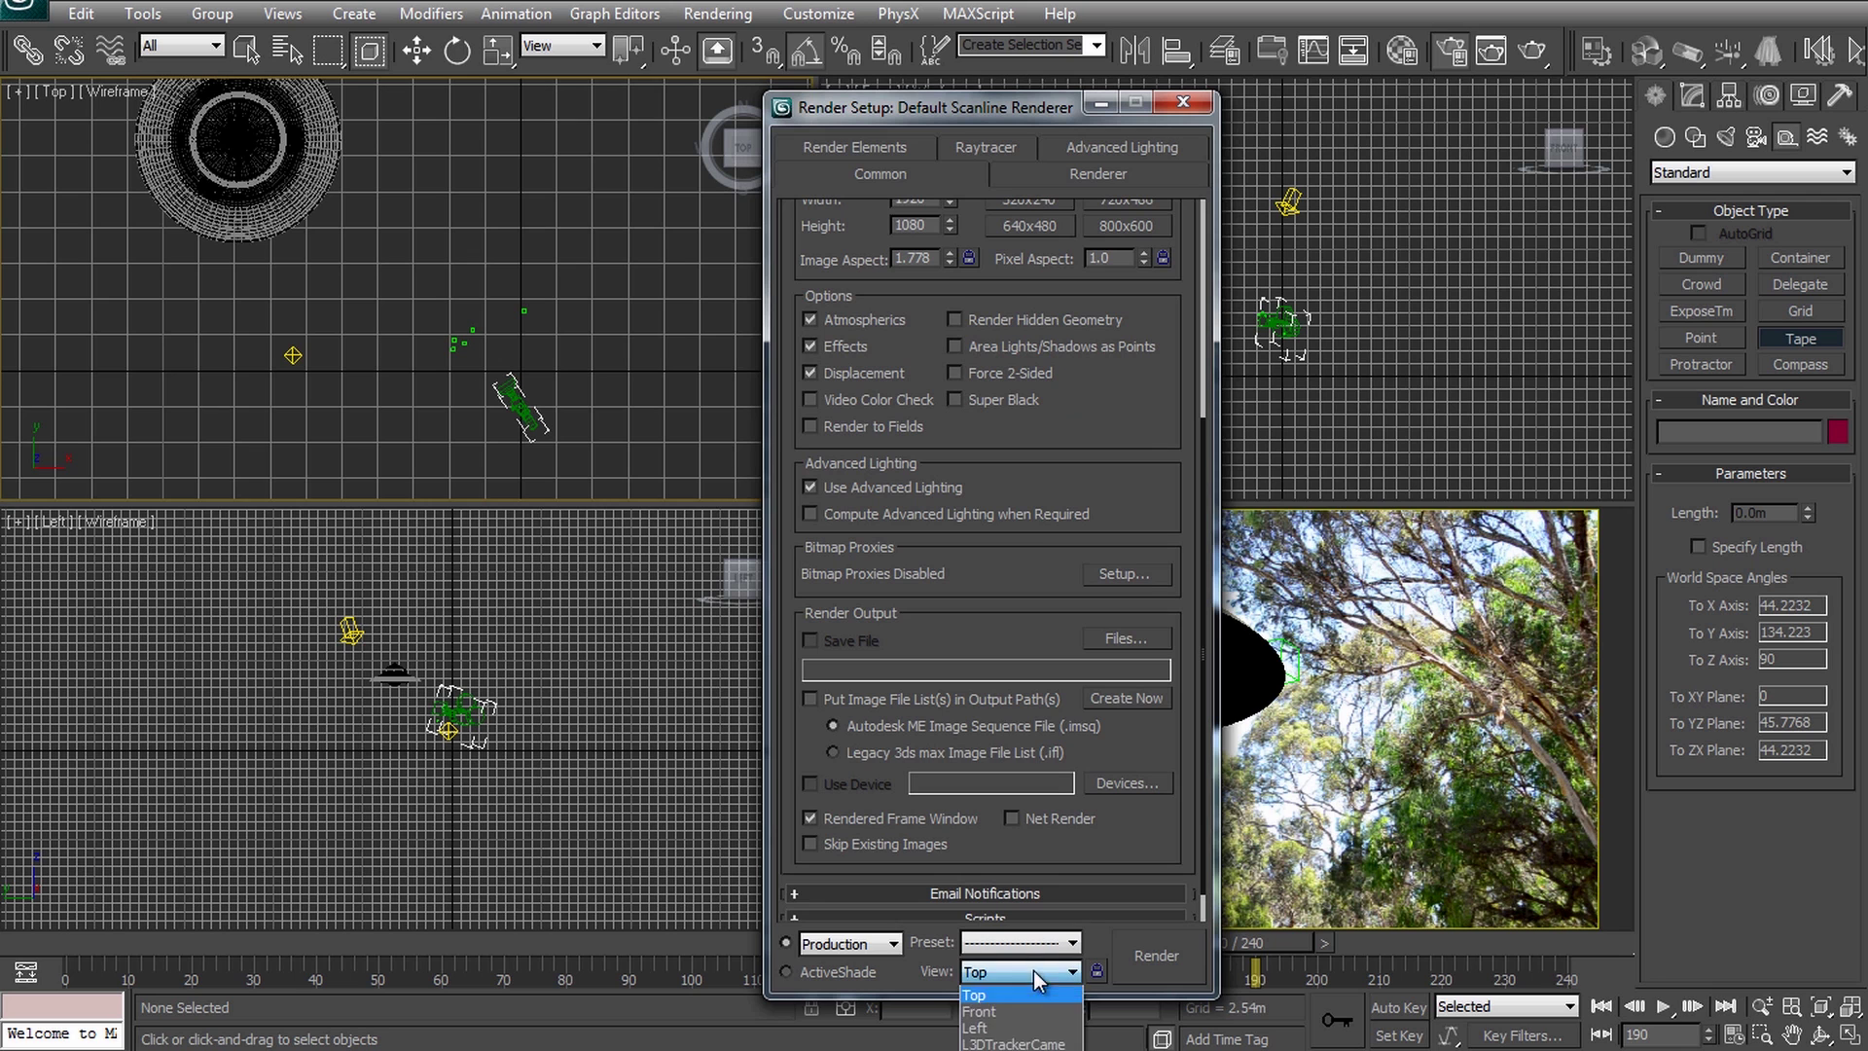
click(1011, 1043)
click(1146, 961)
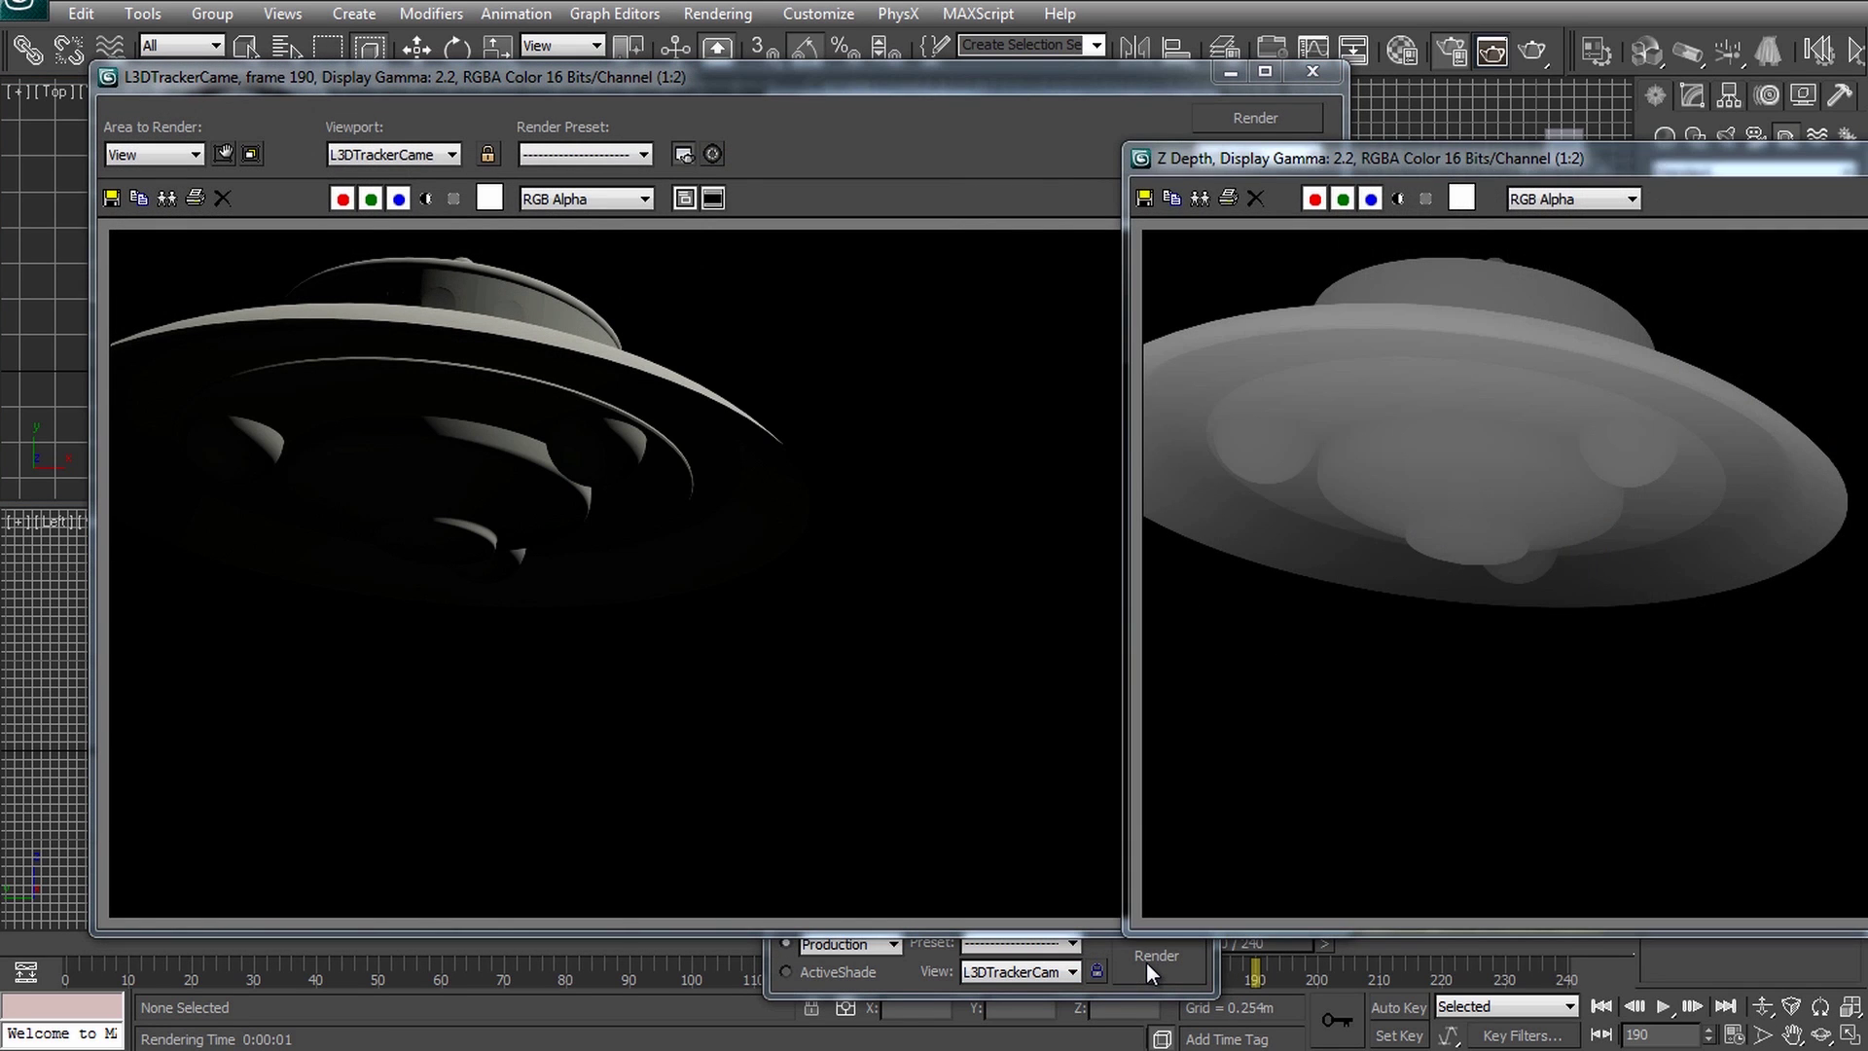
Compare the beauty and Z Depth render windows, then close both.
drag(1650, 163, 1241, 212)
click(1025, 98)
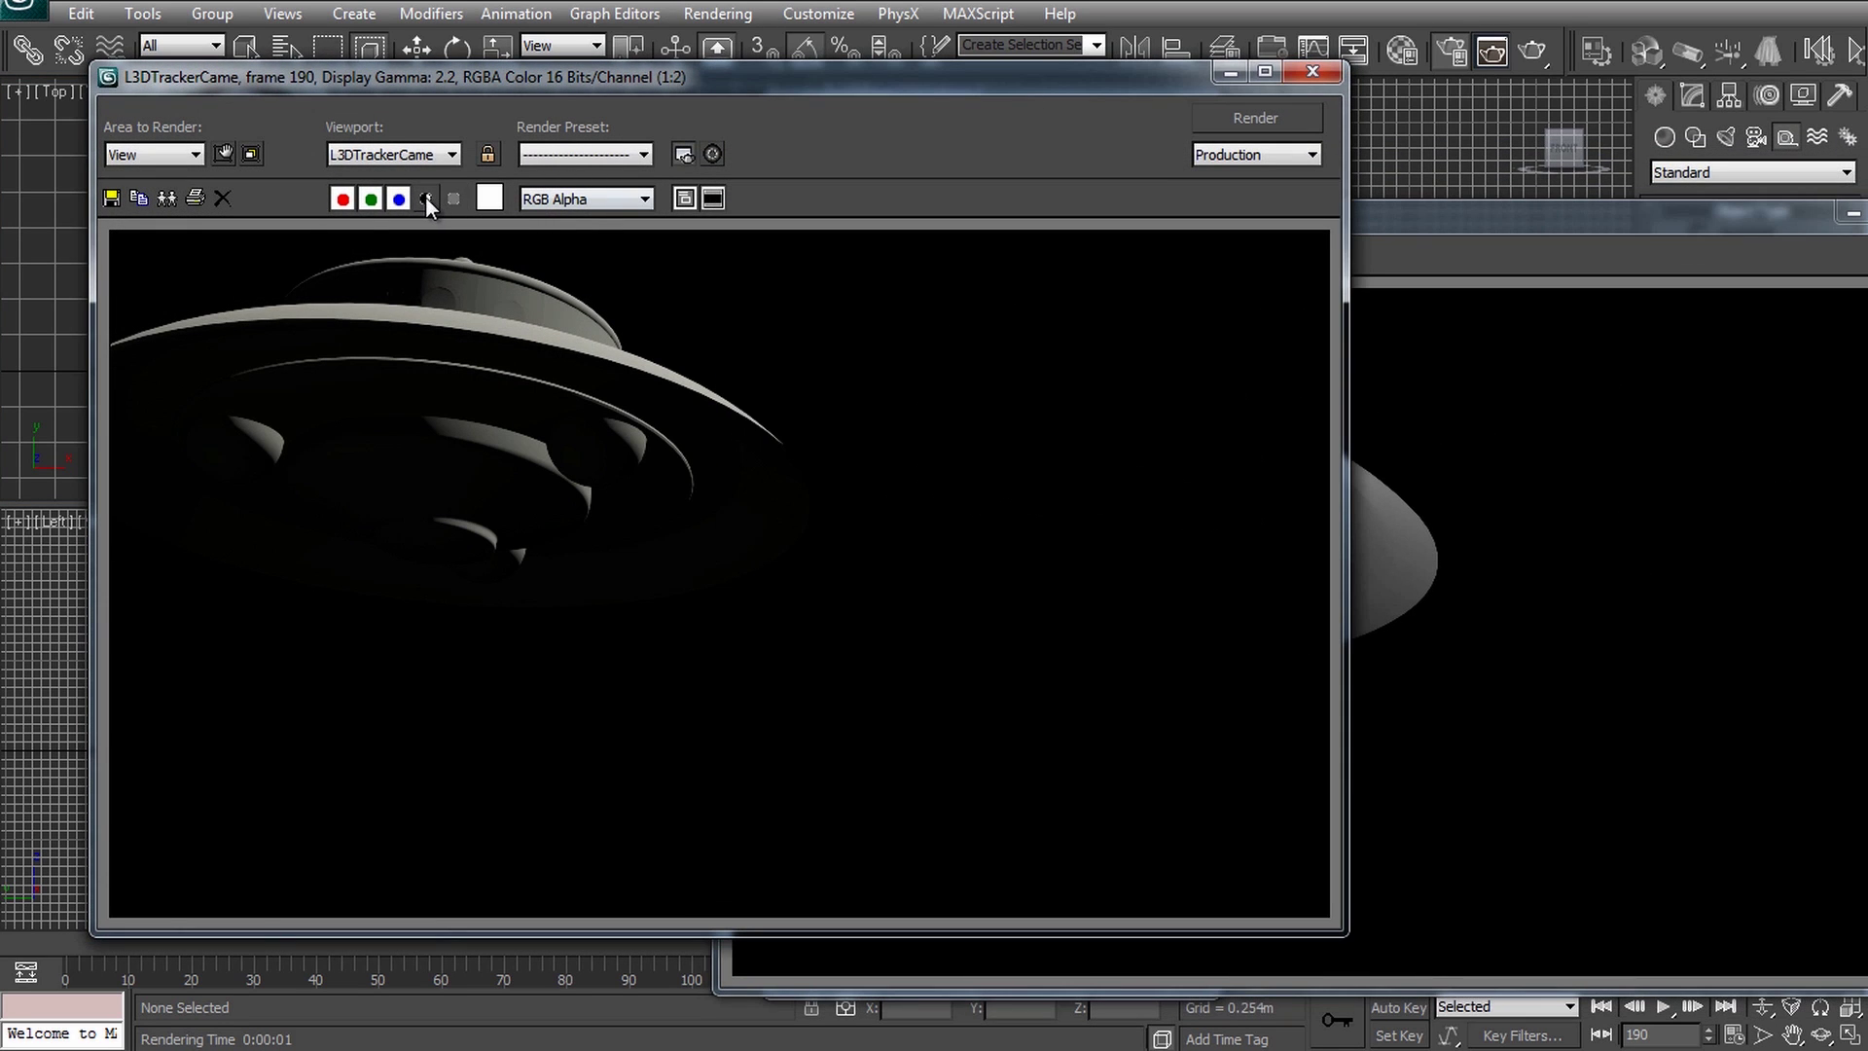
drag(1414, 230, 1057, 189)
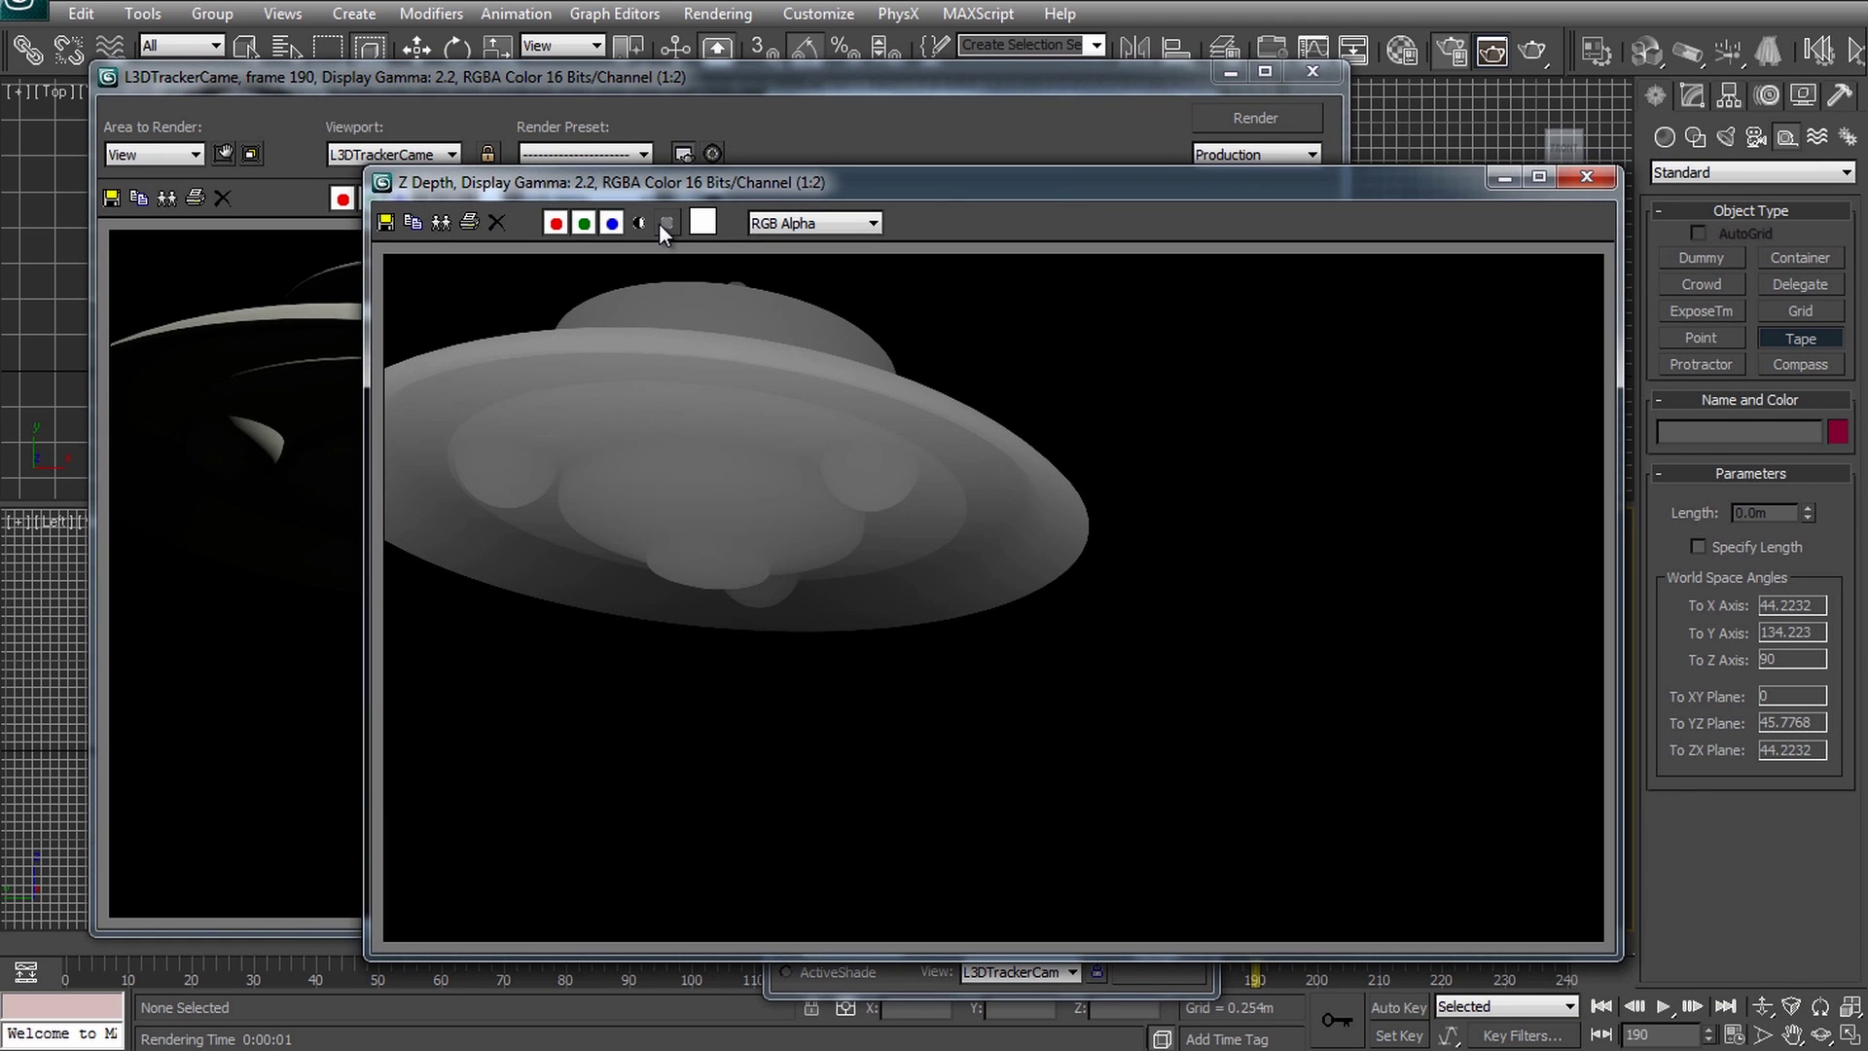
click(640, 223)
click(640, 222)
click(1586, 176)
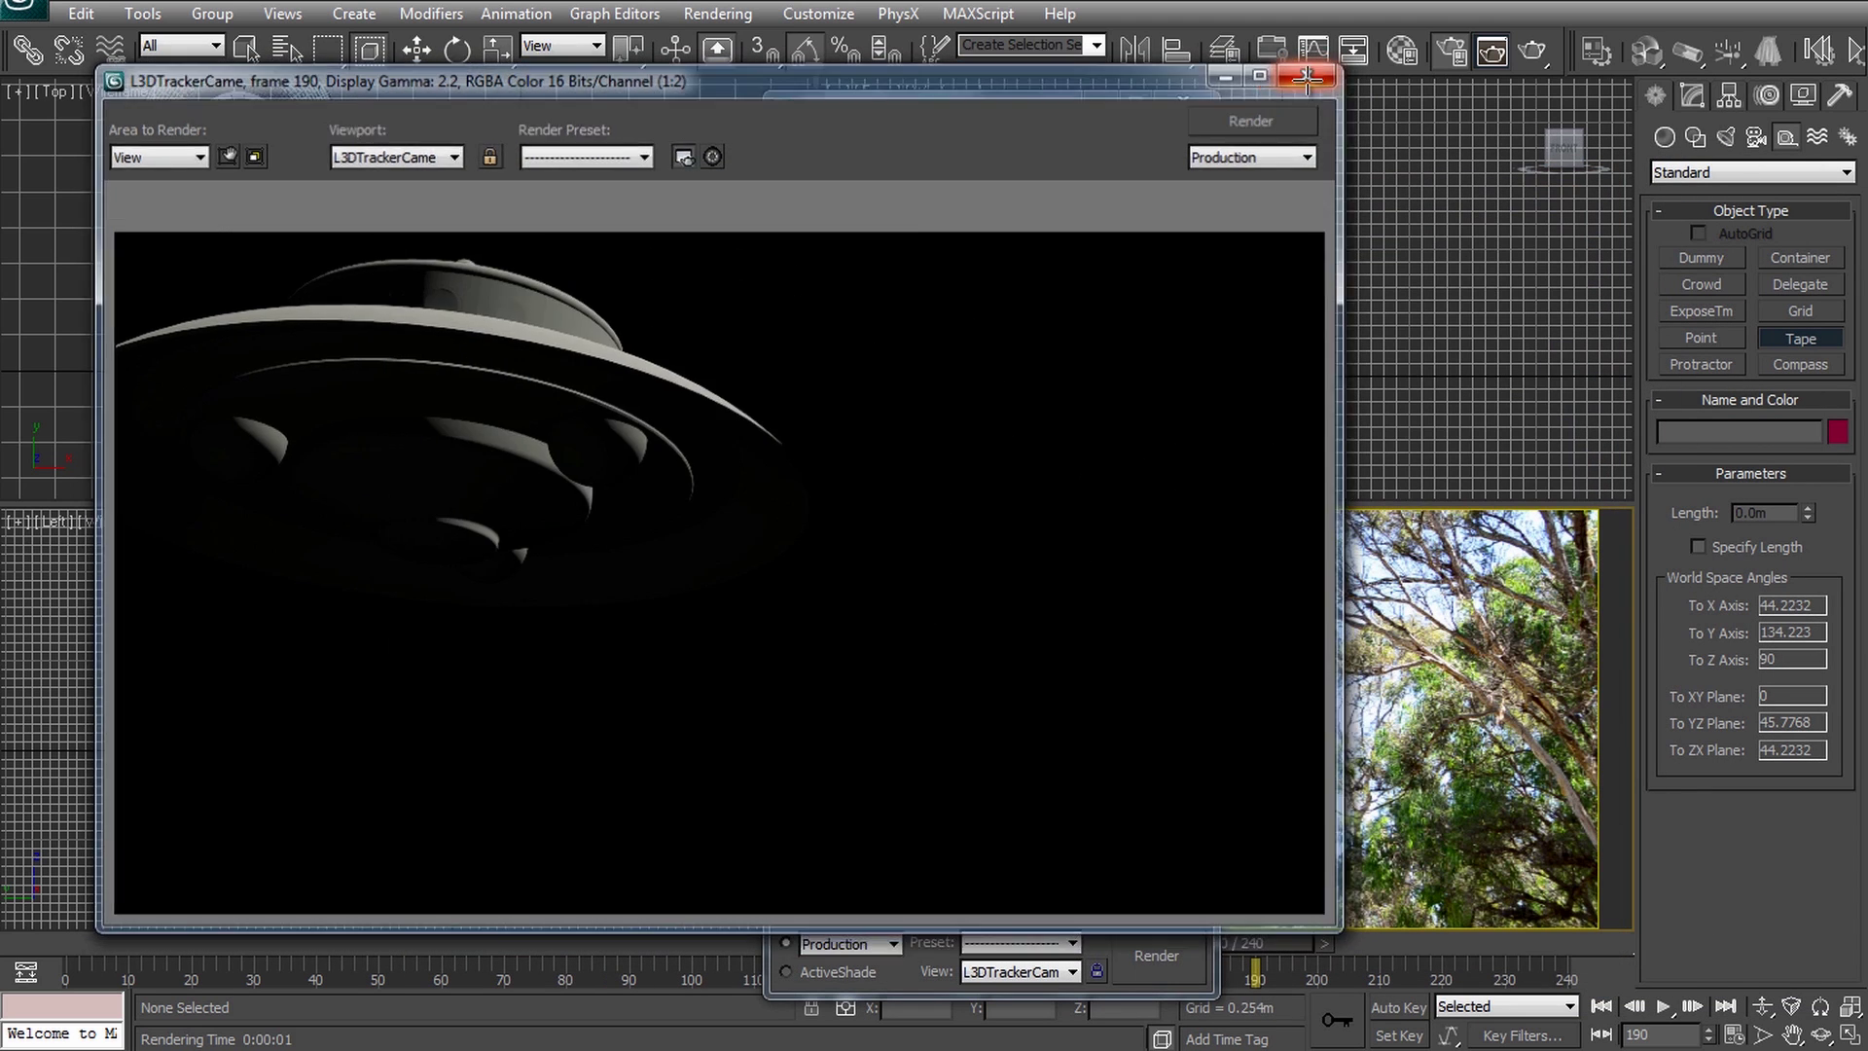
click(1312, 71)
key(F10)
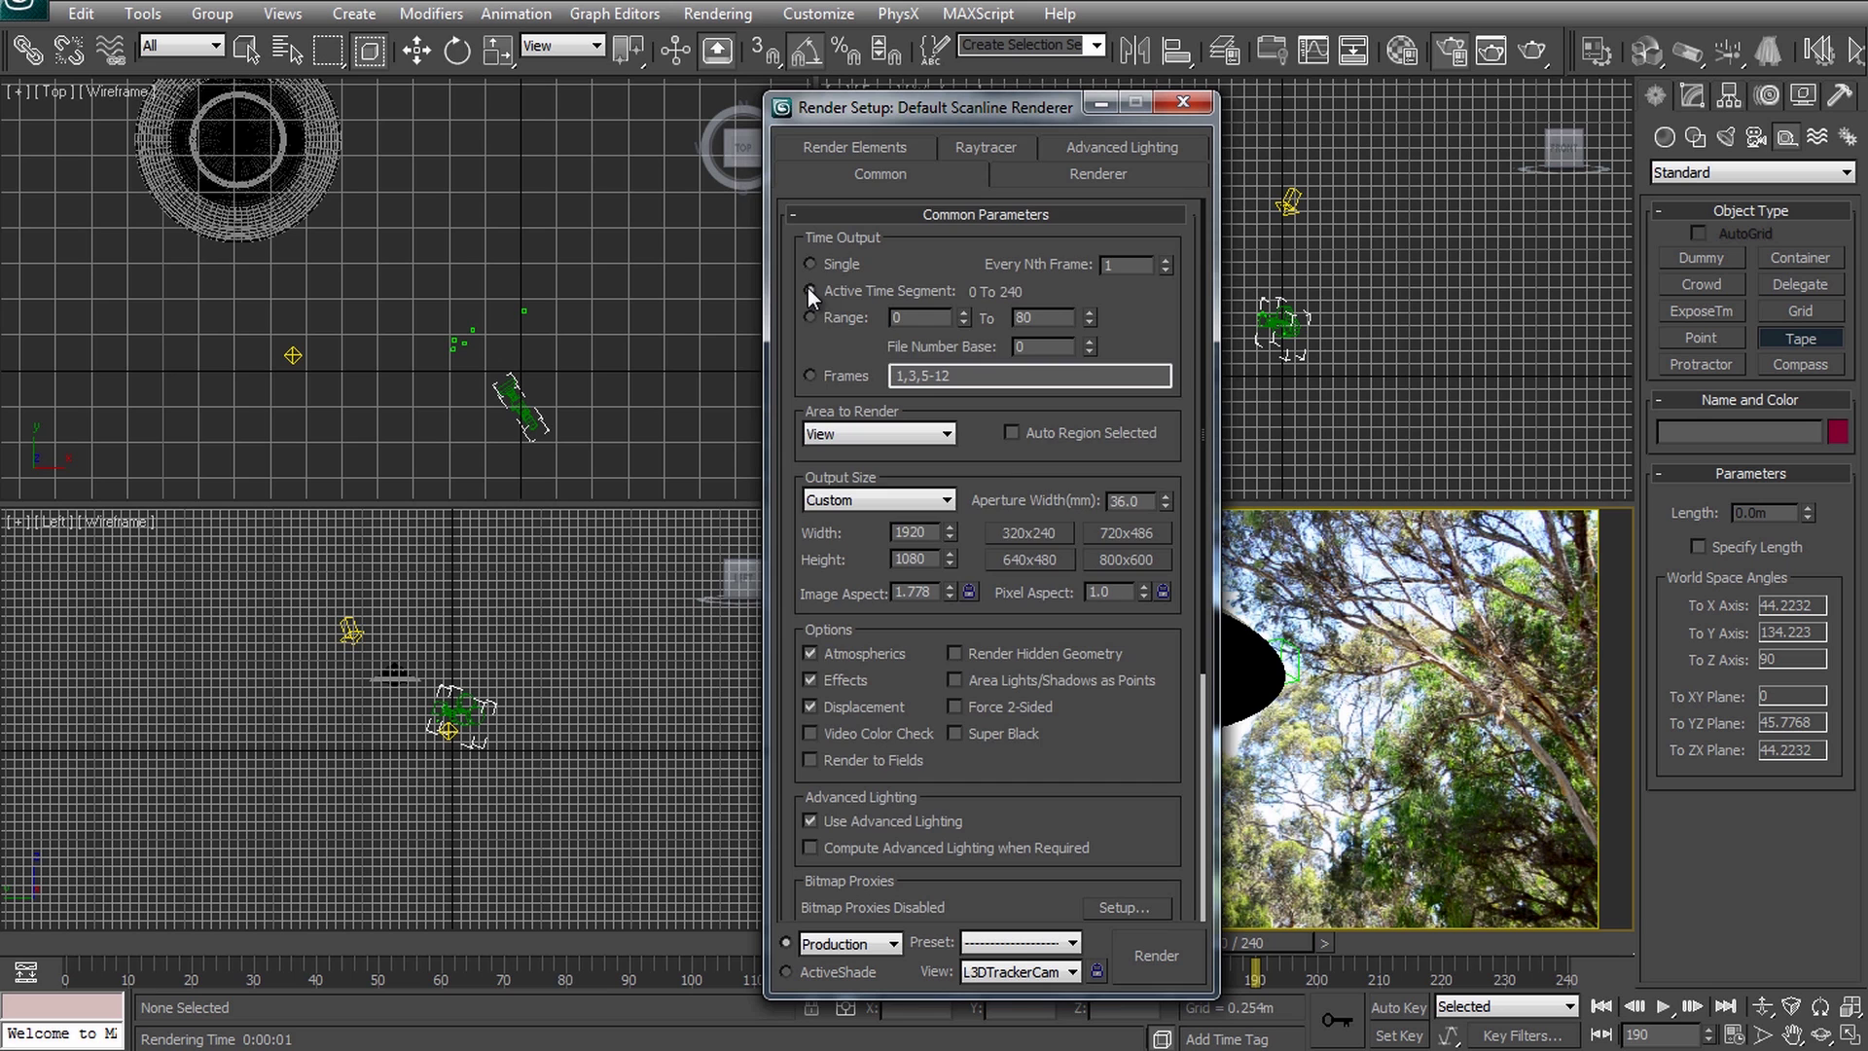
Set the render output to OpenEXR files named 'UFO' in the Output folder.
scroll(1109, 389, down, 5)
click(1125, 601)
click(953, 209)
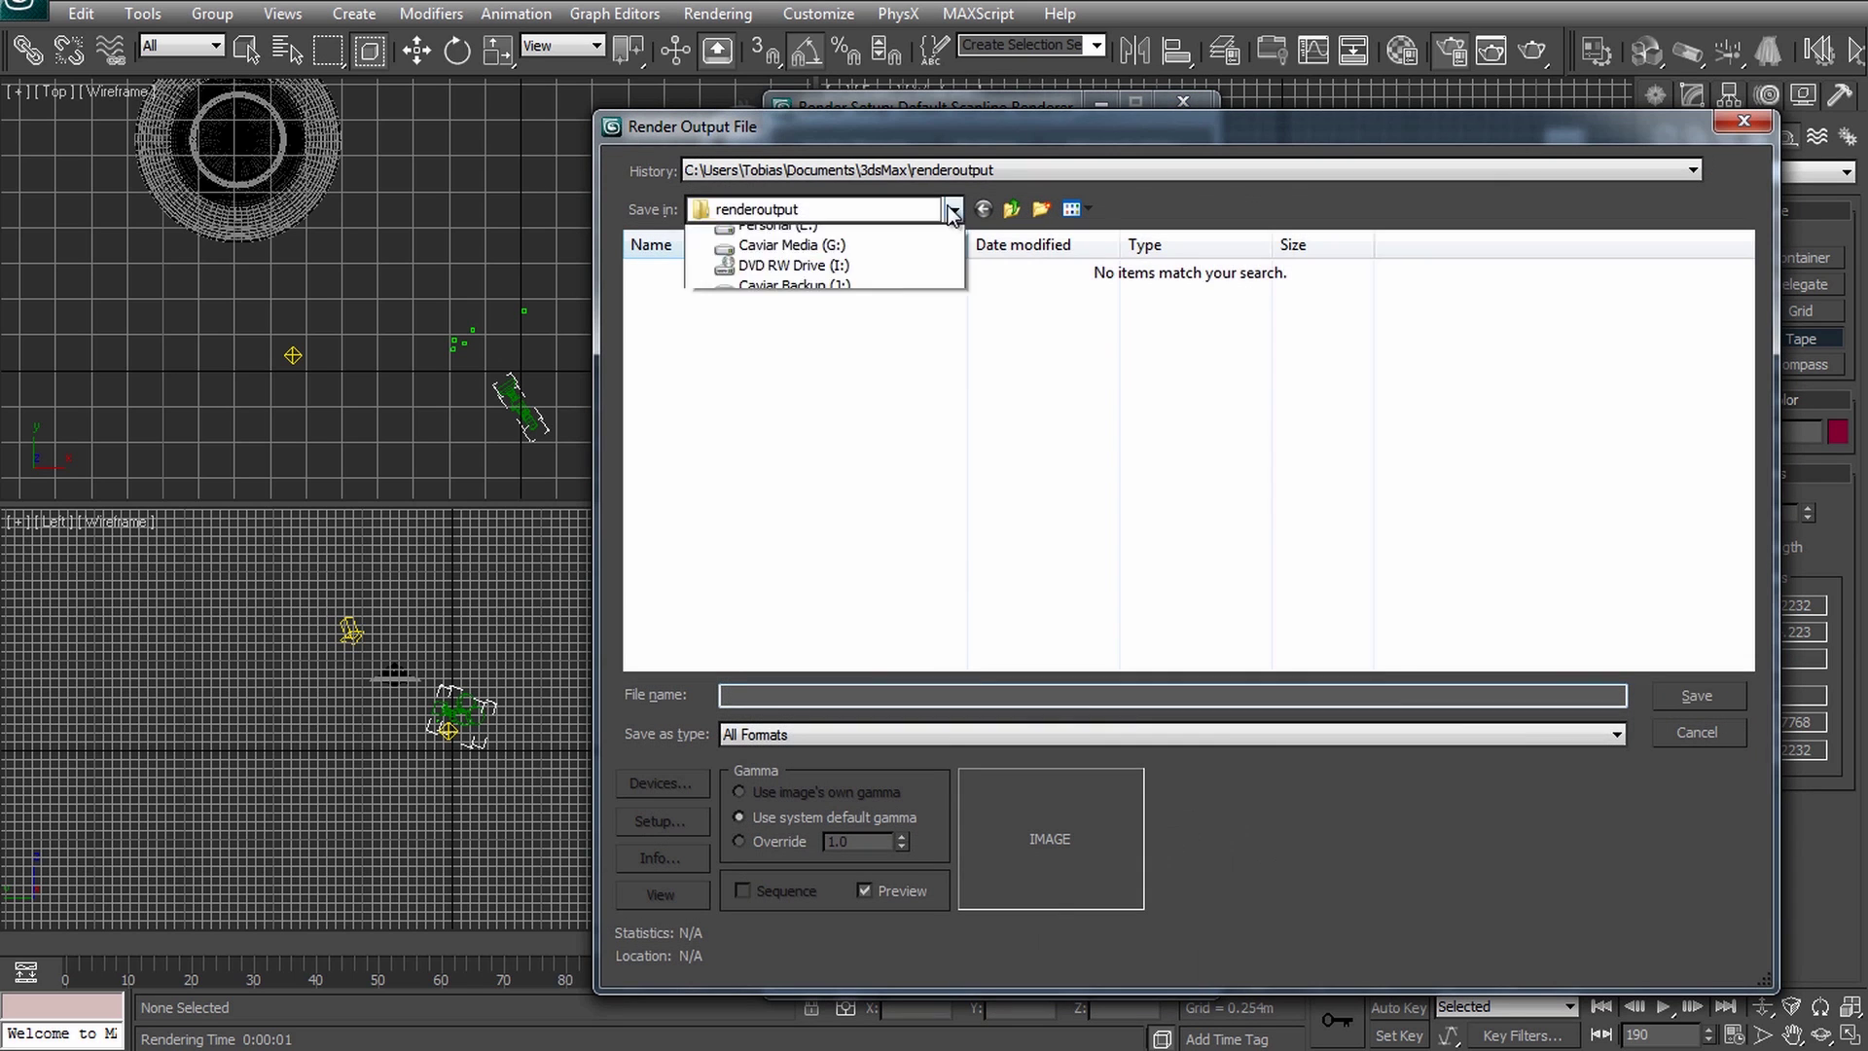
click(779, 252)
double_click(708, 376)
double_click(720, 262)
double_click(737, 283)
click(766, 695)
text(UFO)
click(770, 734)
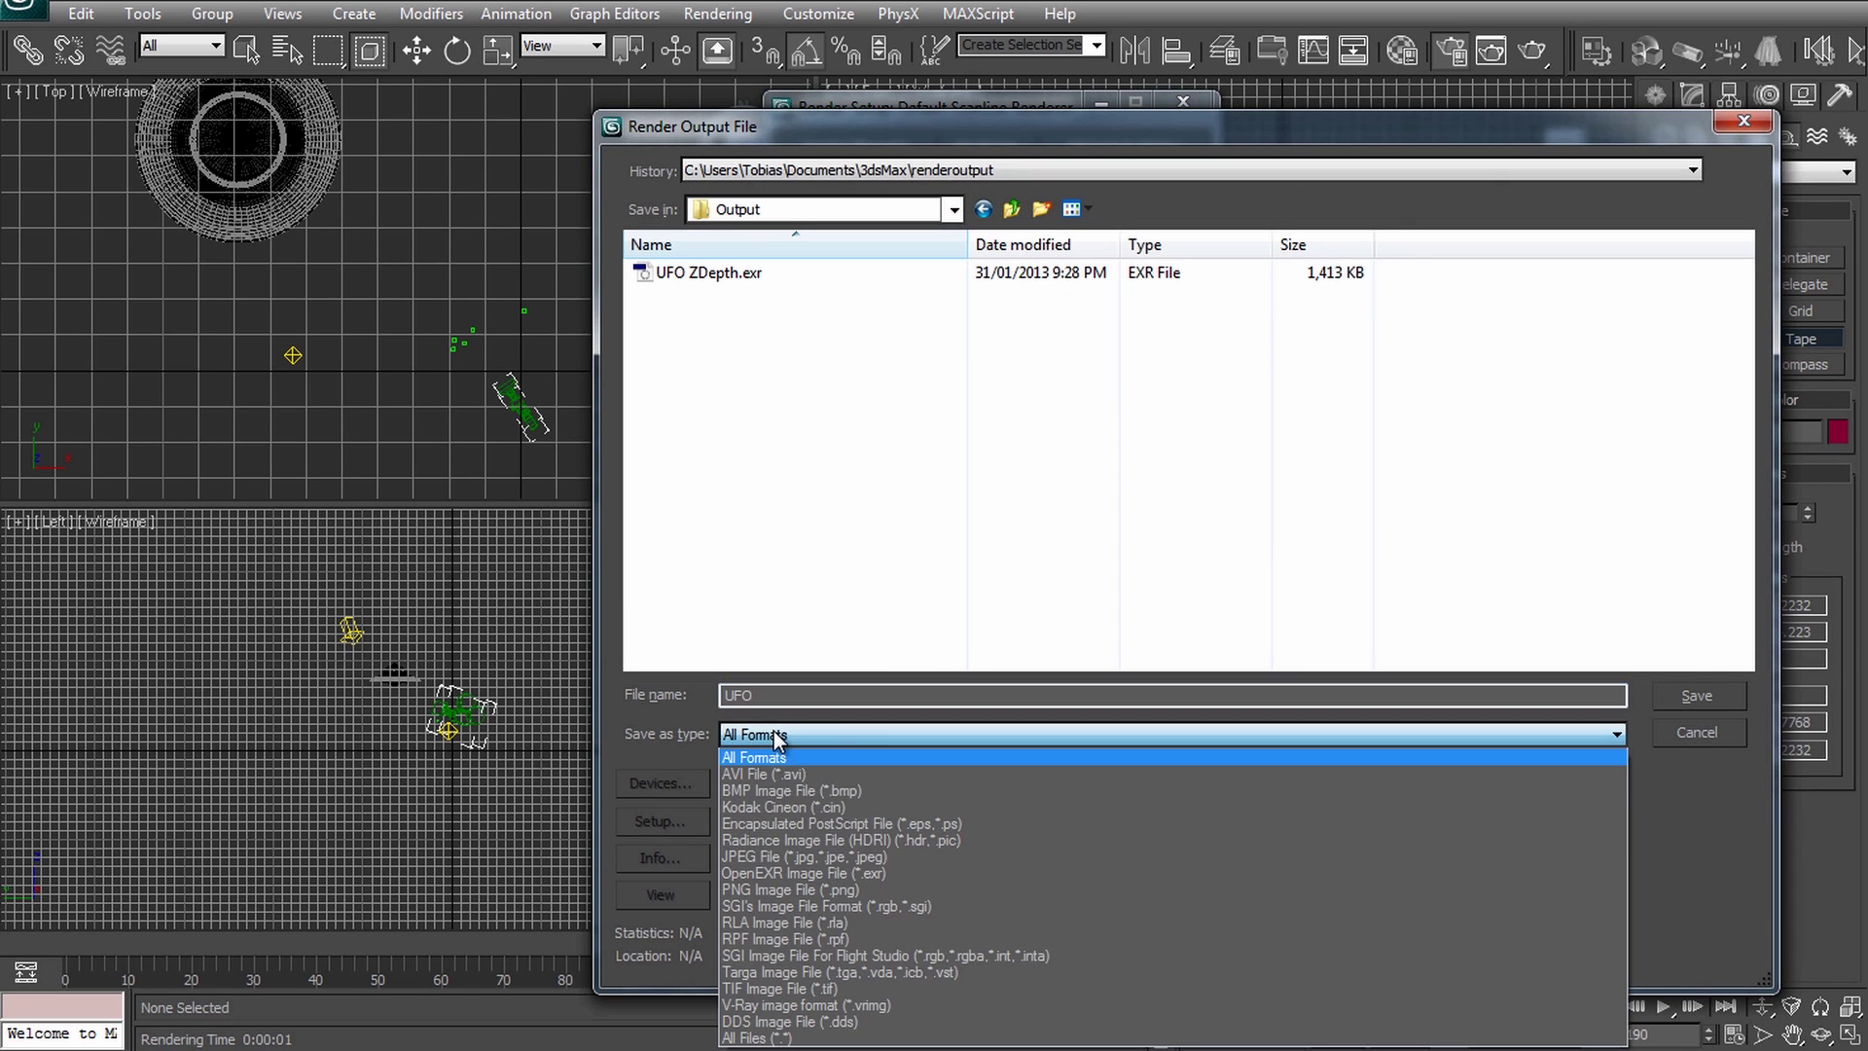
click(780, 871)
click(672, 819)
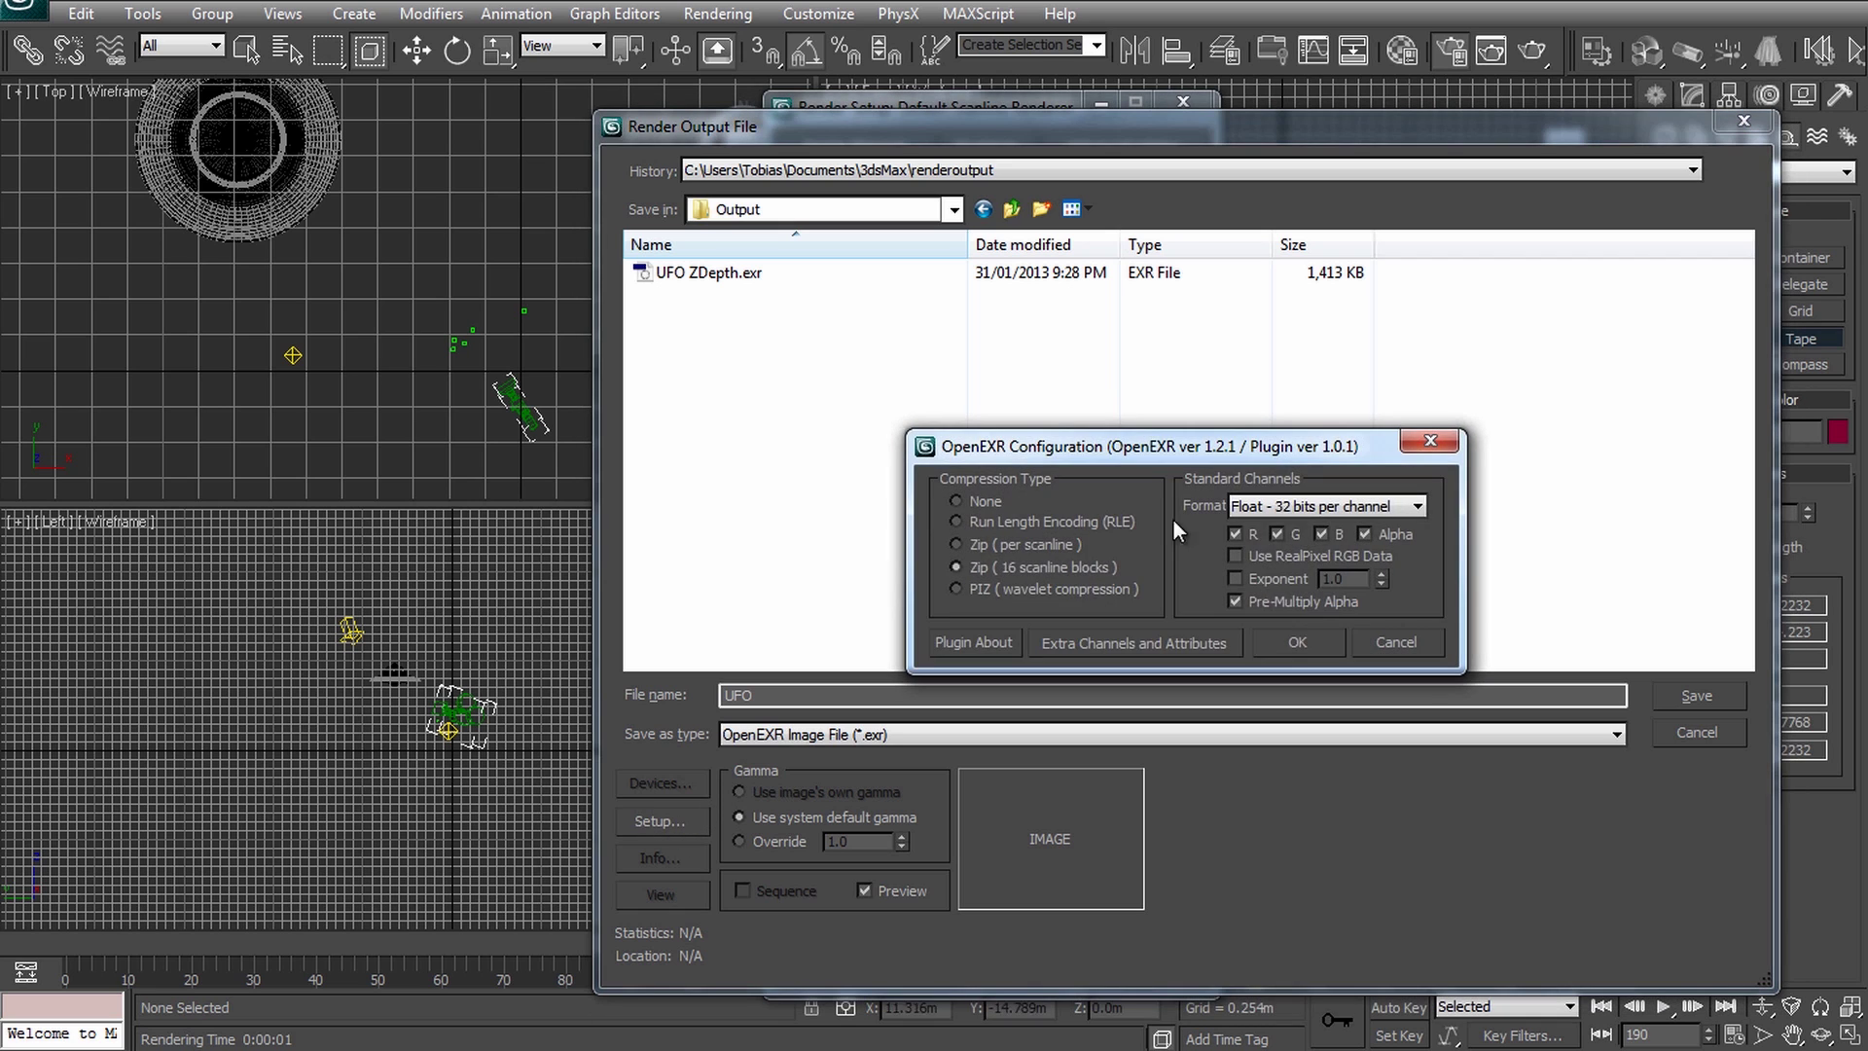
click(1290, 642)
click(1697, 695)
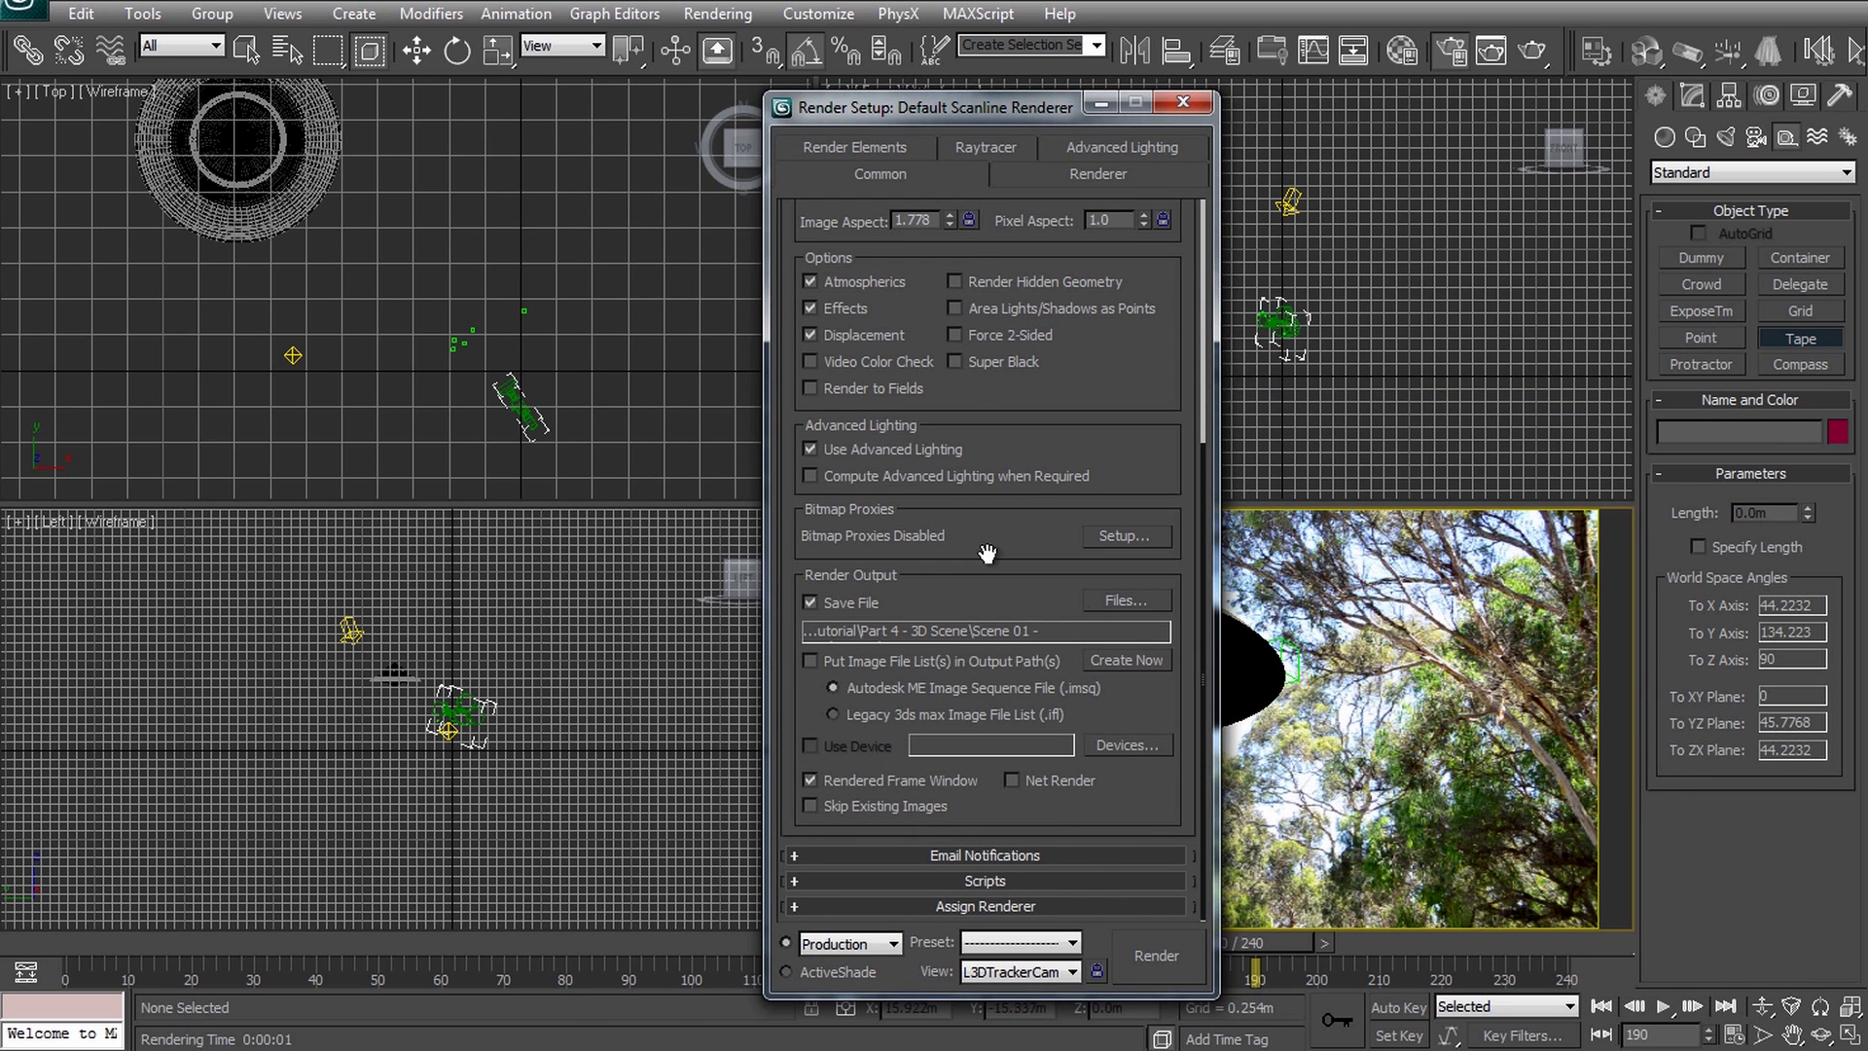
Render the UFO animation from the L3DTrackerCam view.
click(1017, 971)
click(1012, 1042)
click(1156, 955)
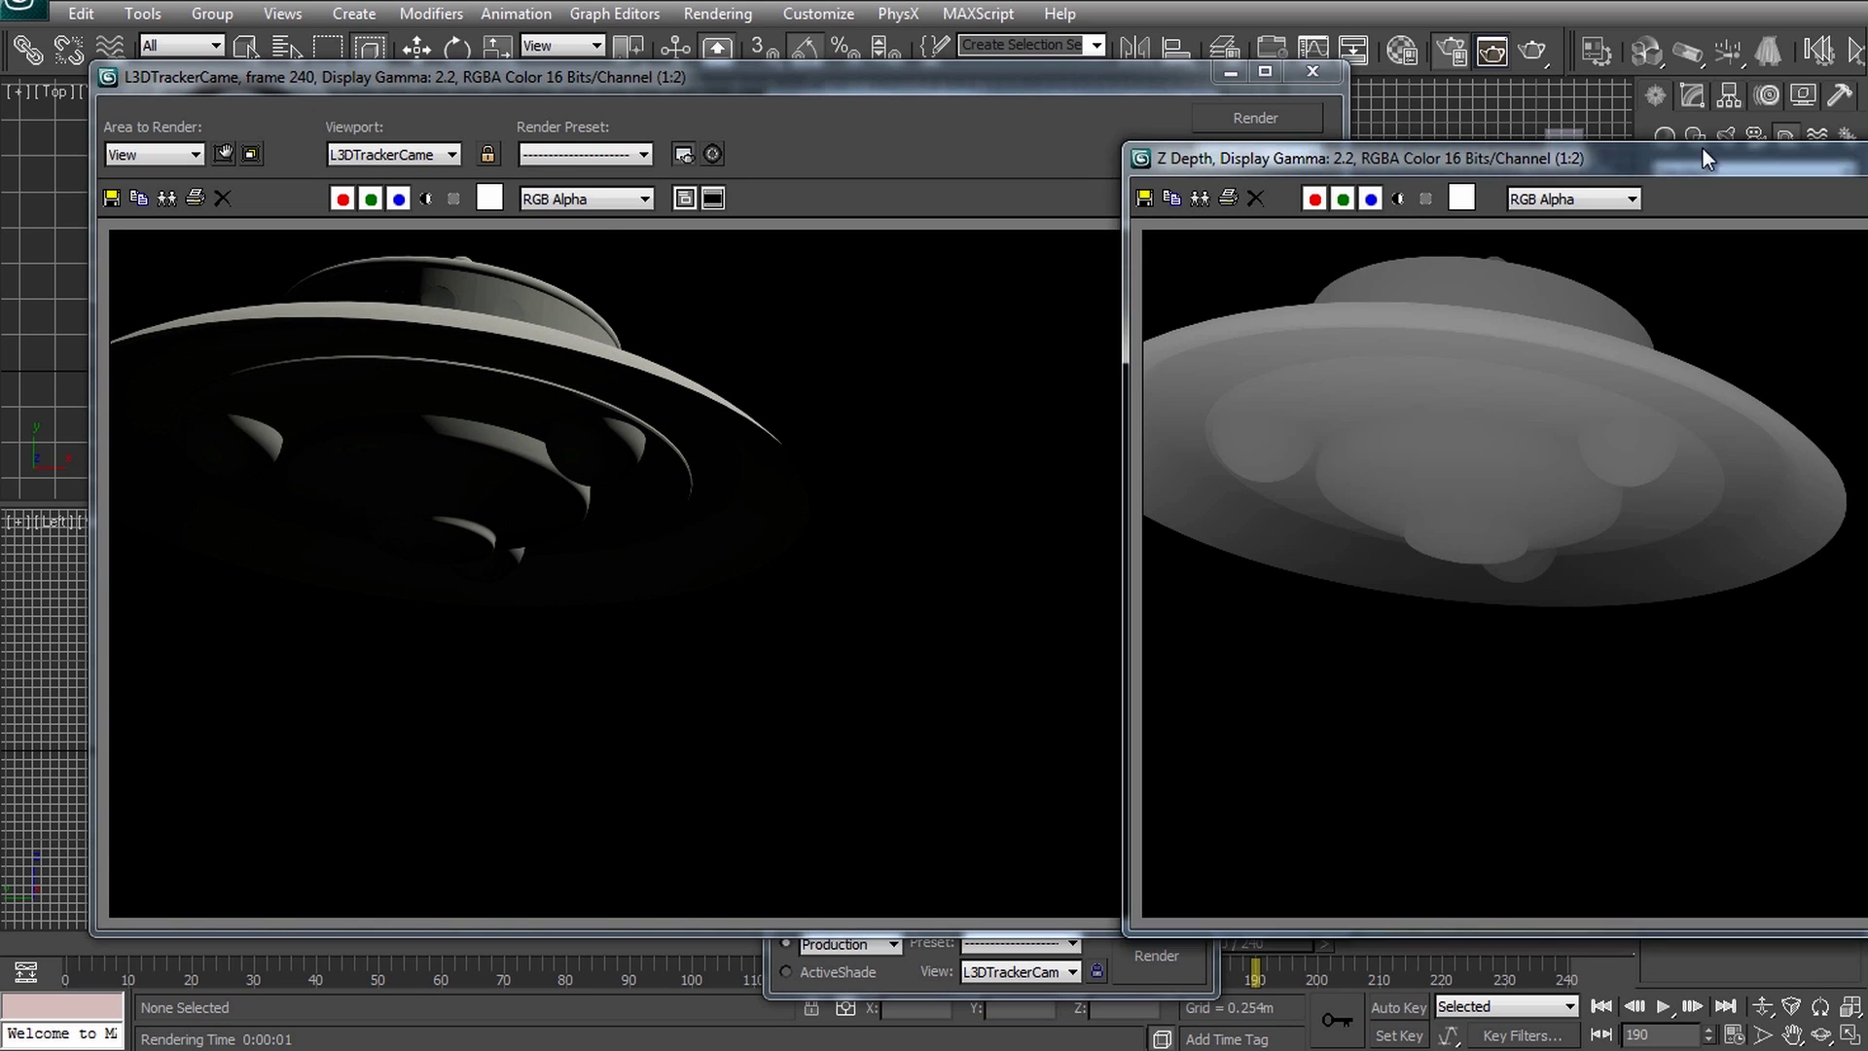
drag(1702, 156, 1430, 183)
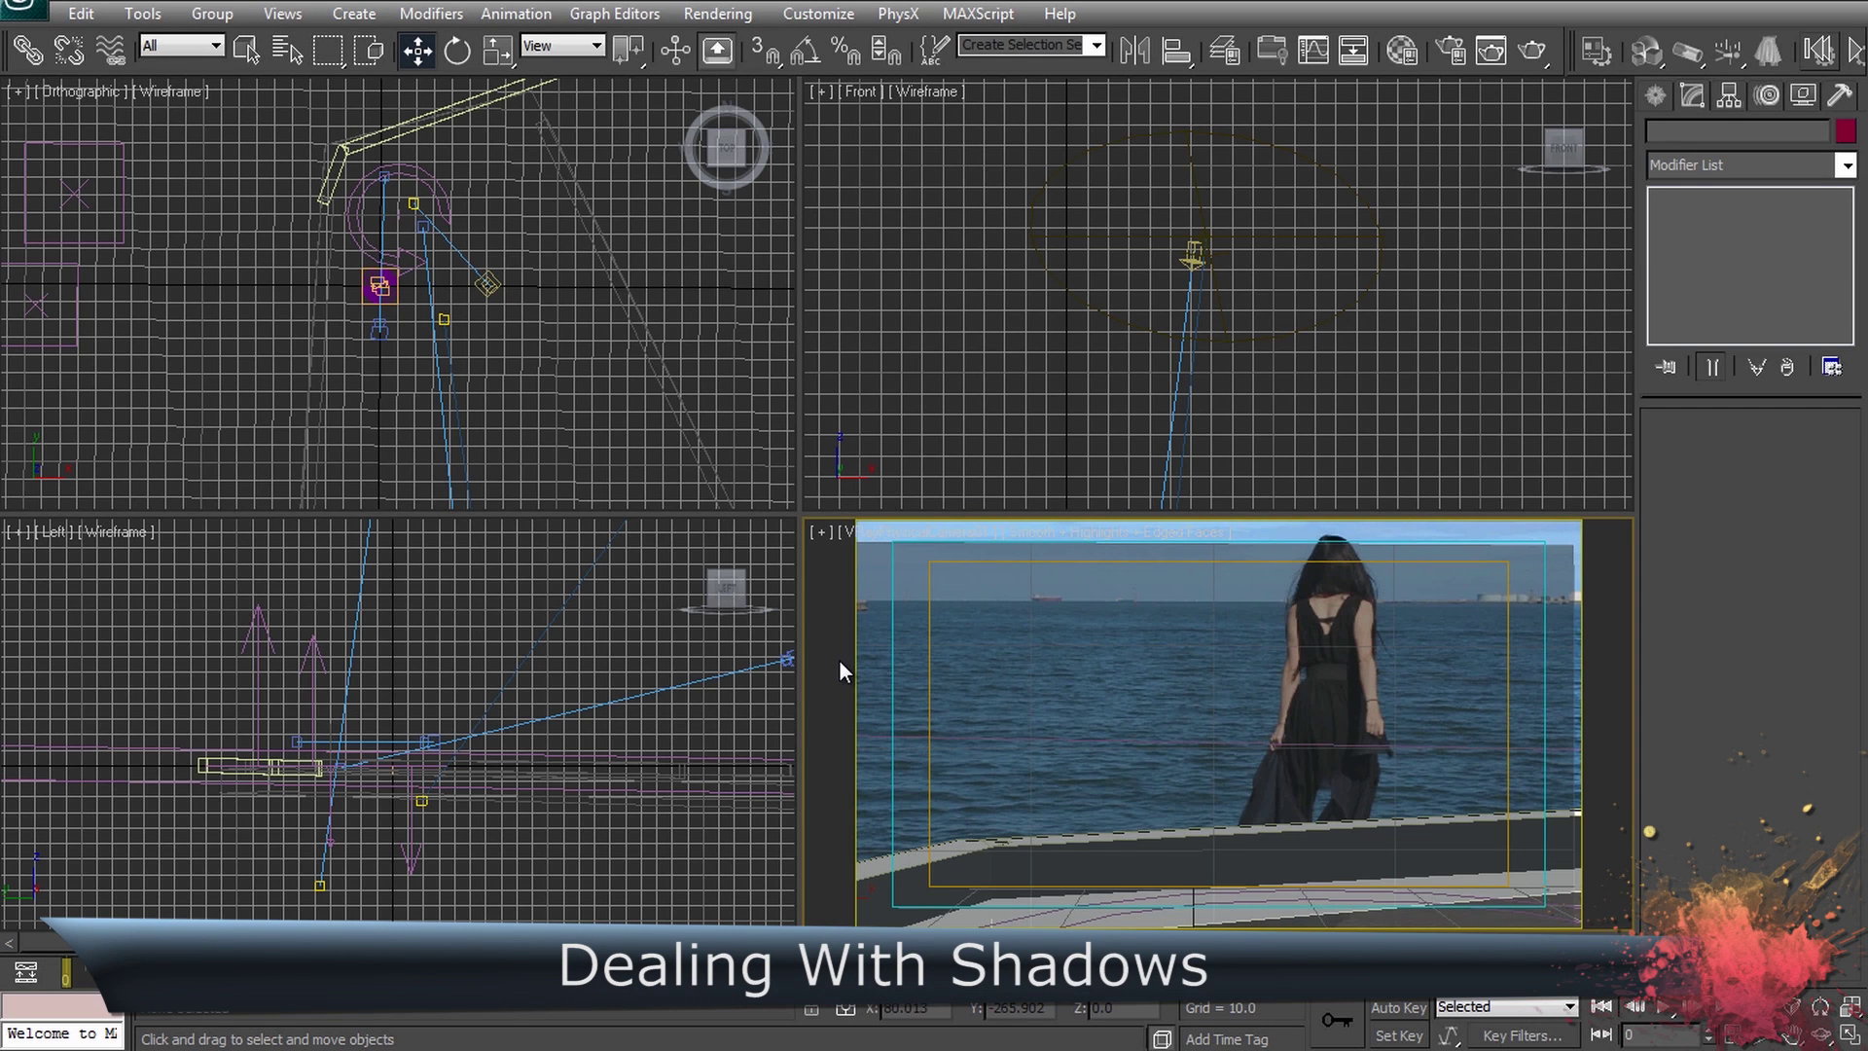
Scrub to frame 105 and select the PF Source 01 crow particles with Move.
drag(126, 944, 512, 954)
key(w)
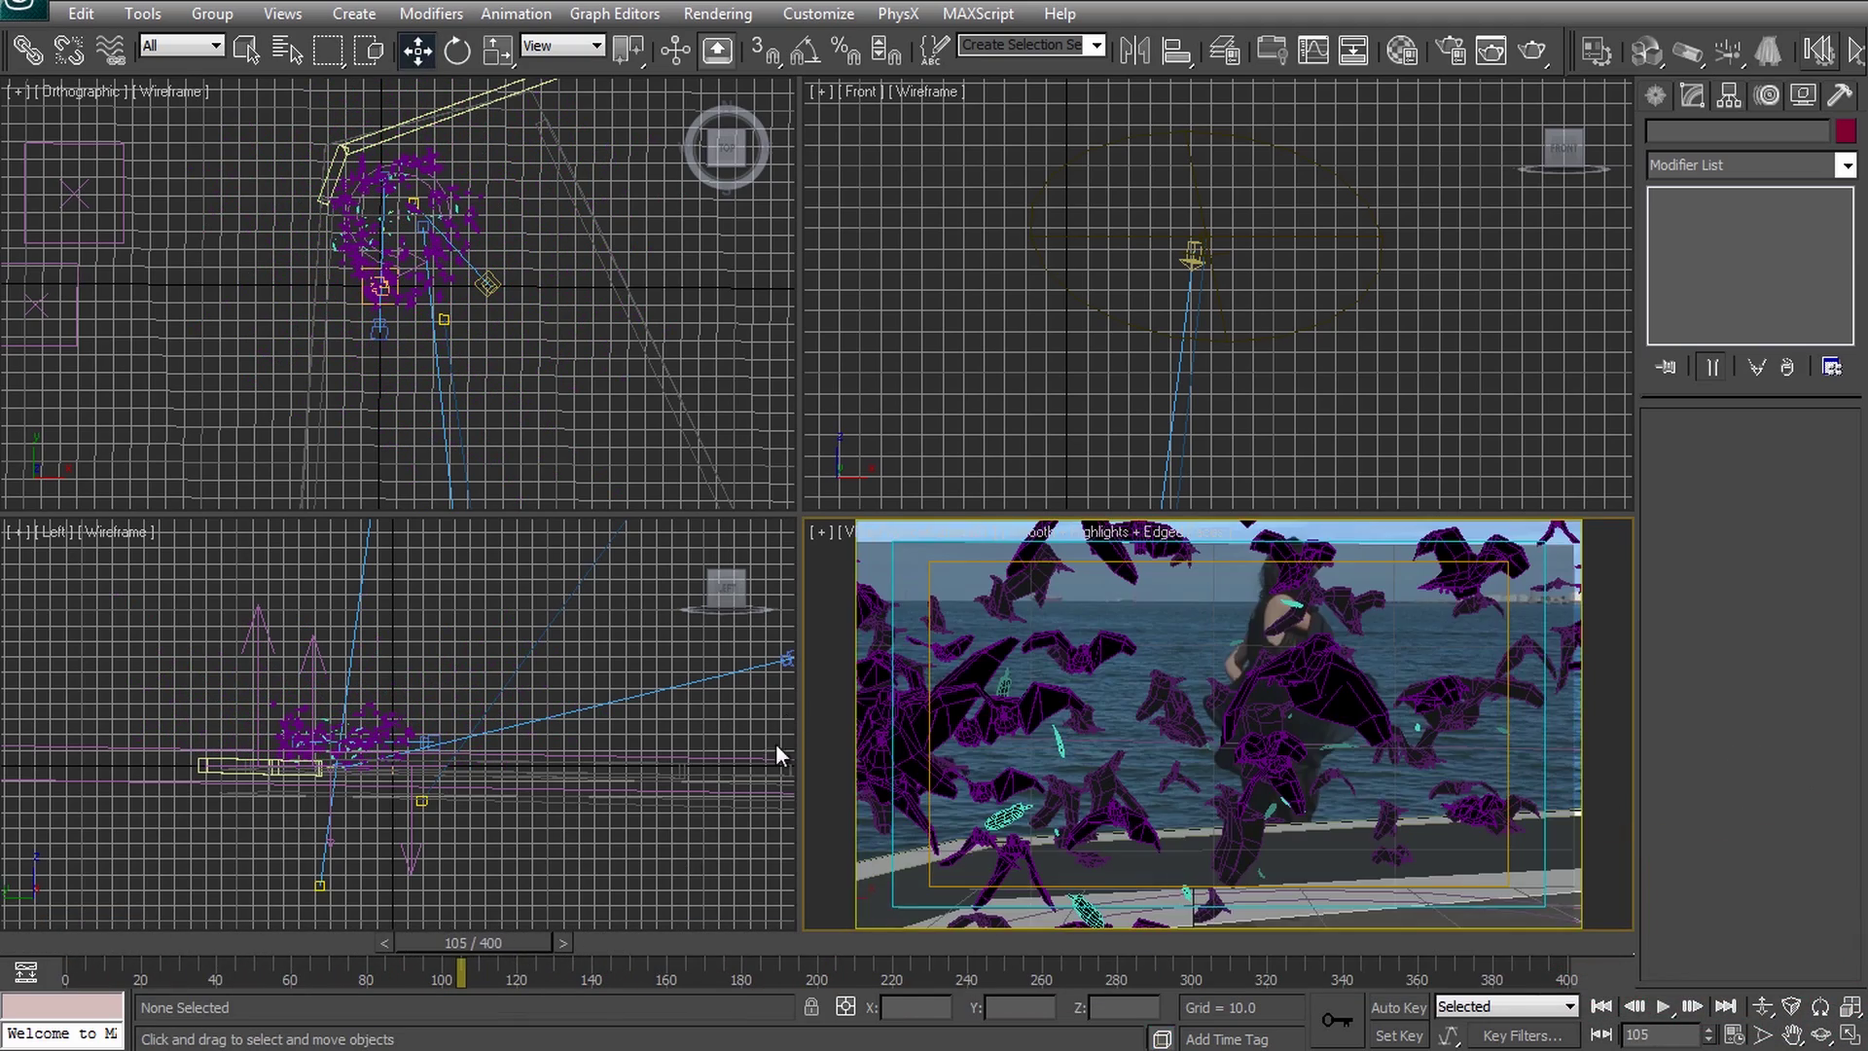
click(830, 702)
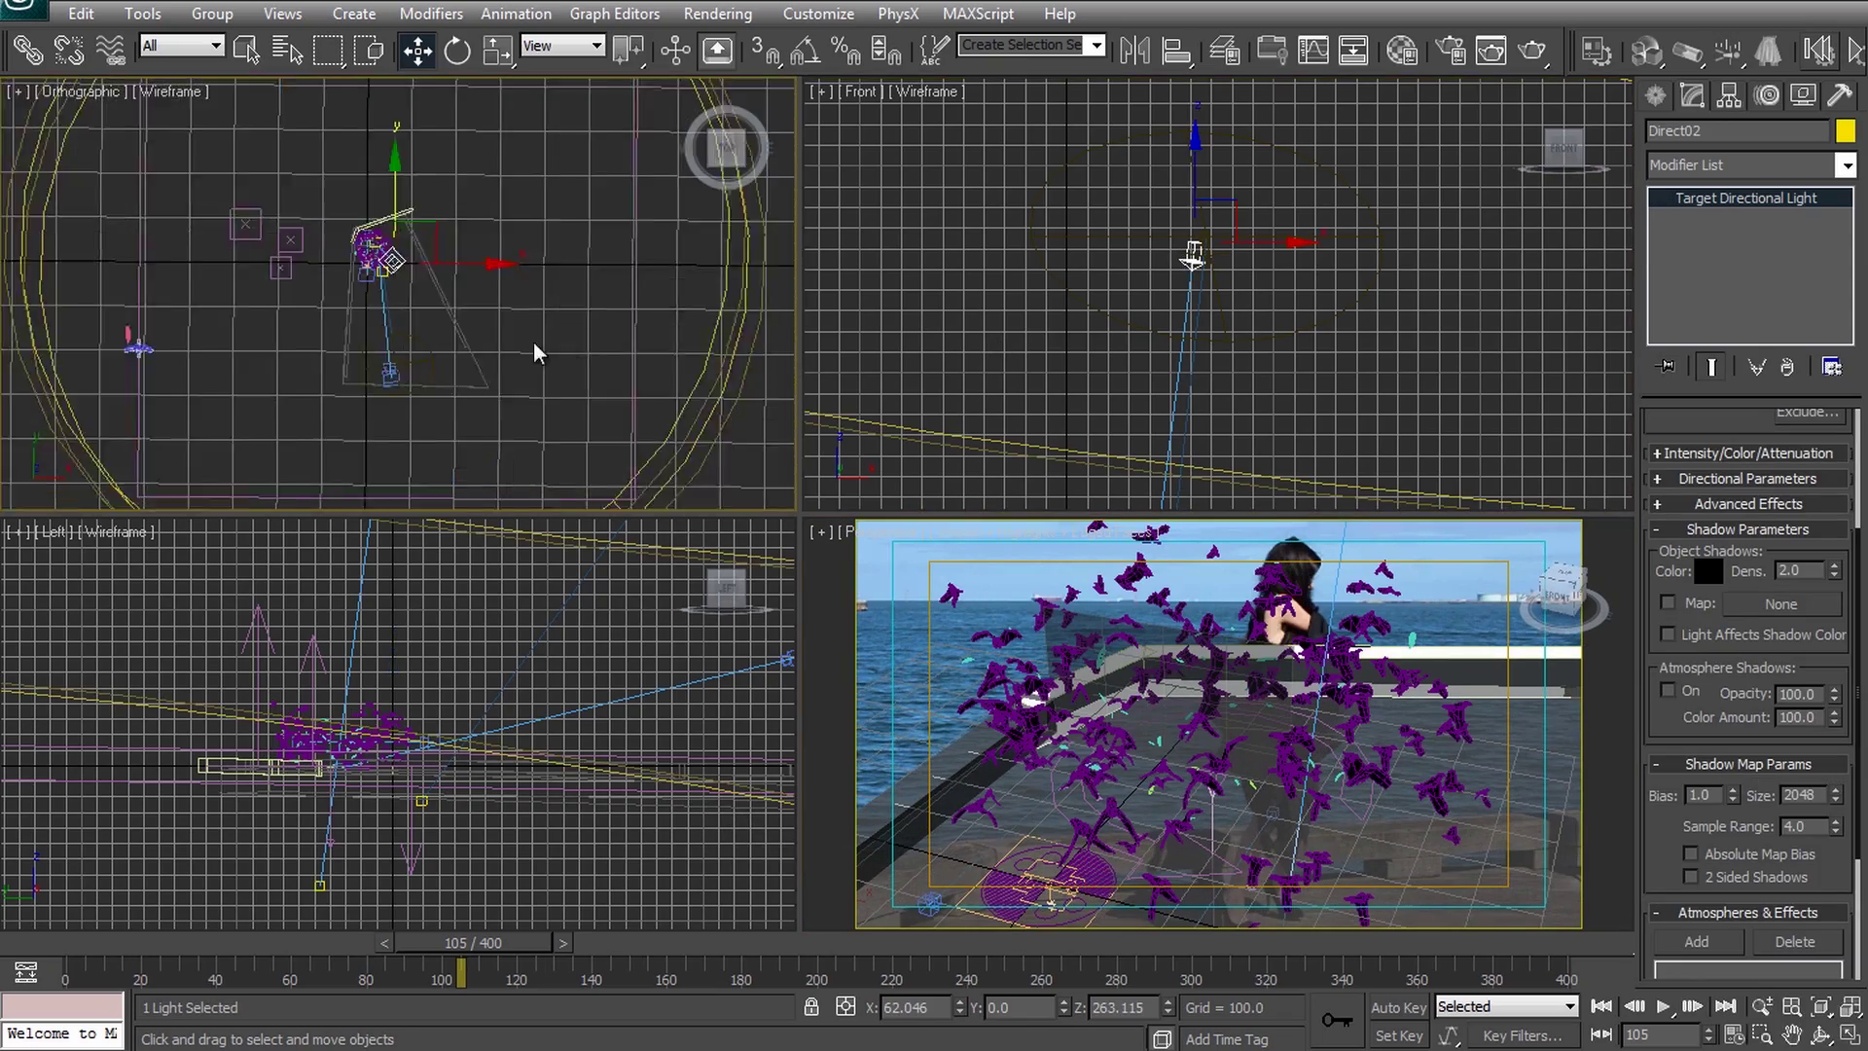
Keep Direct02's shadows on with Shadow Map as the shadow type.
scroll(1216, 292, down, 3)
scroll(1671, 592, up, 4)
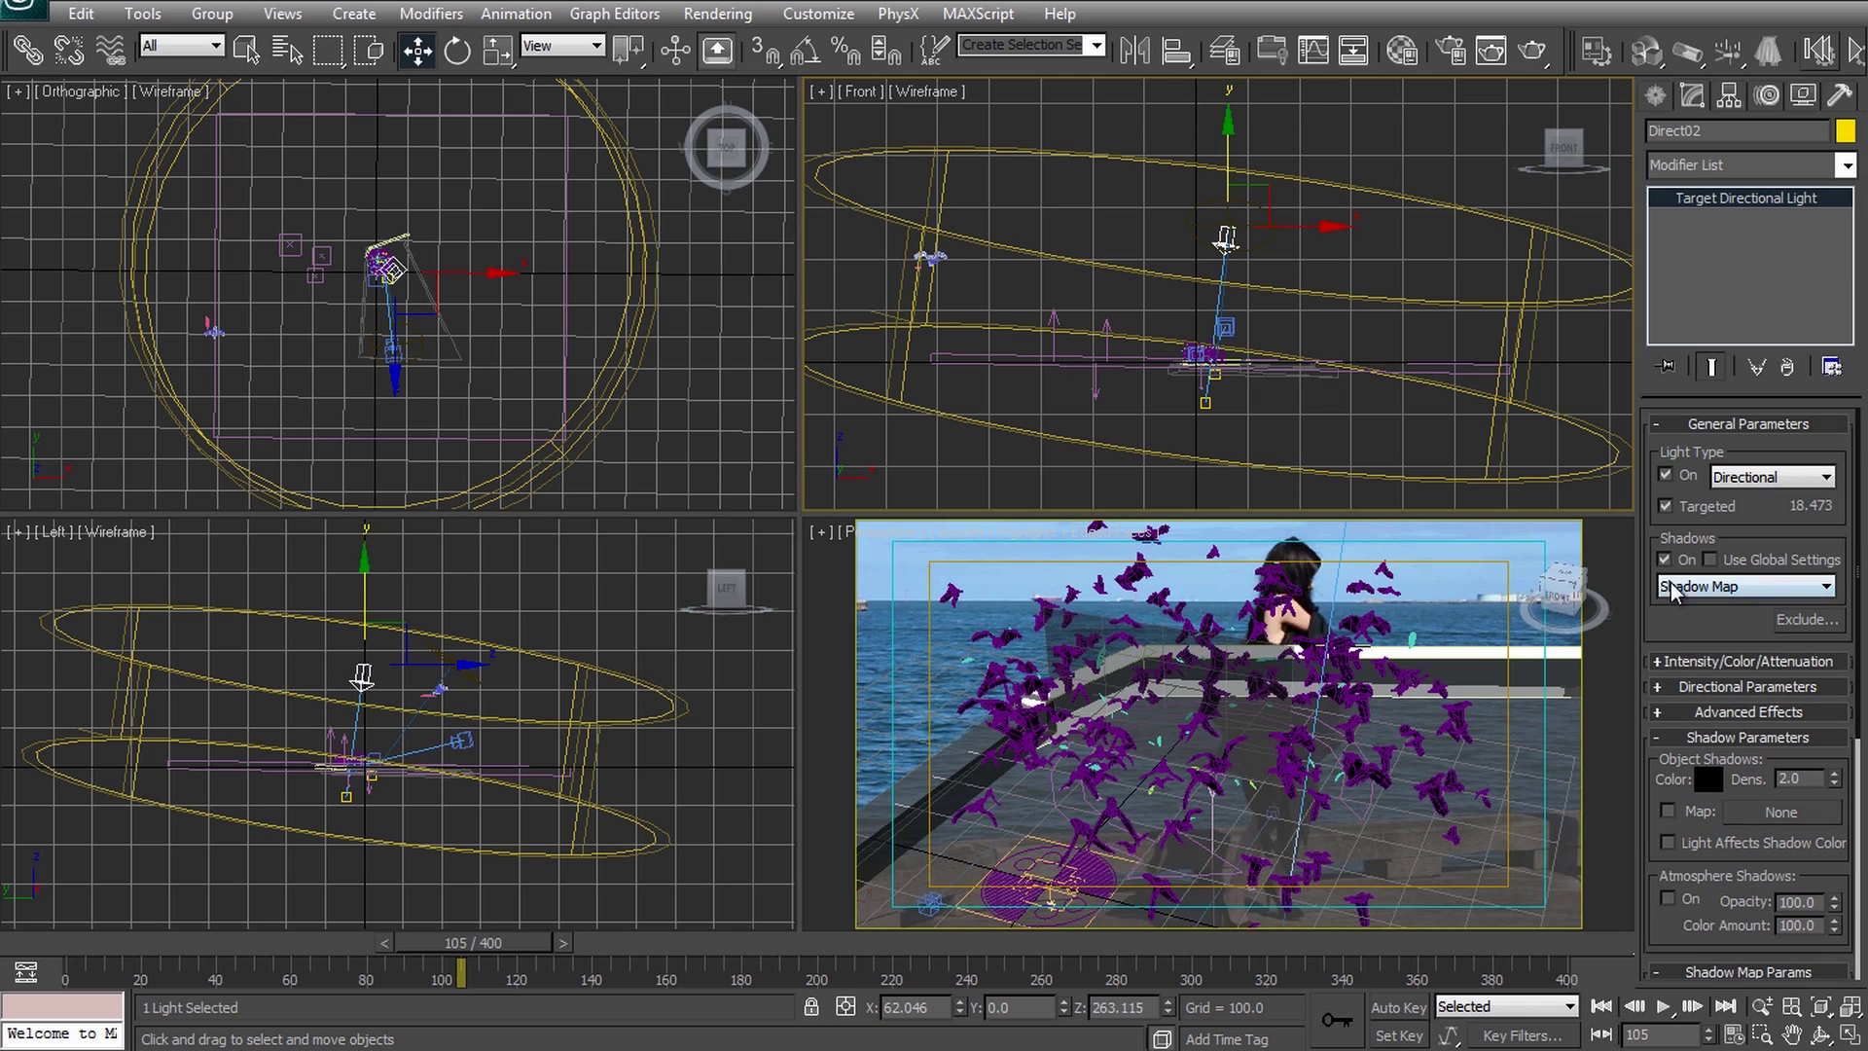
click(1664, 560)
click(1717, 586)
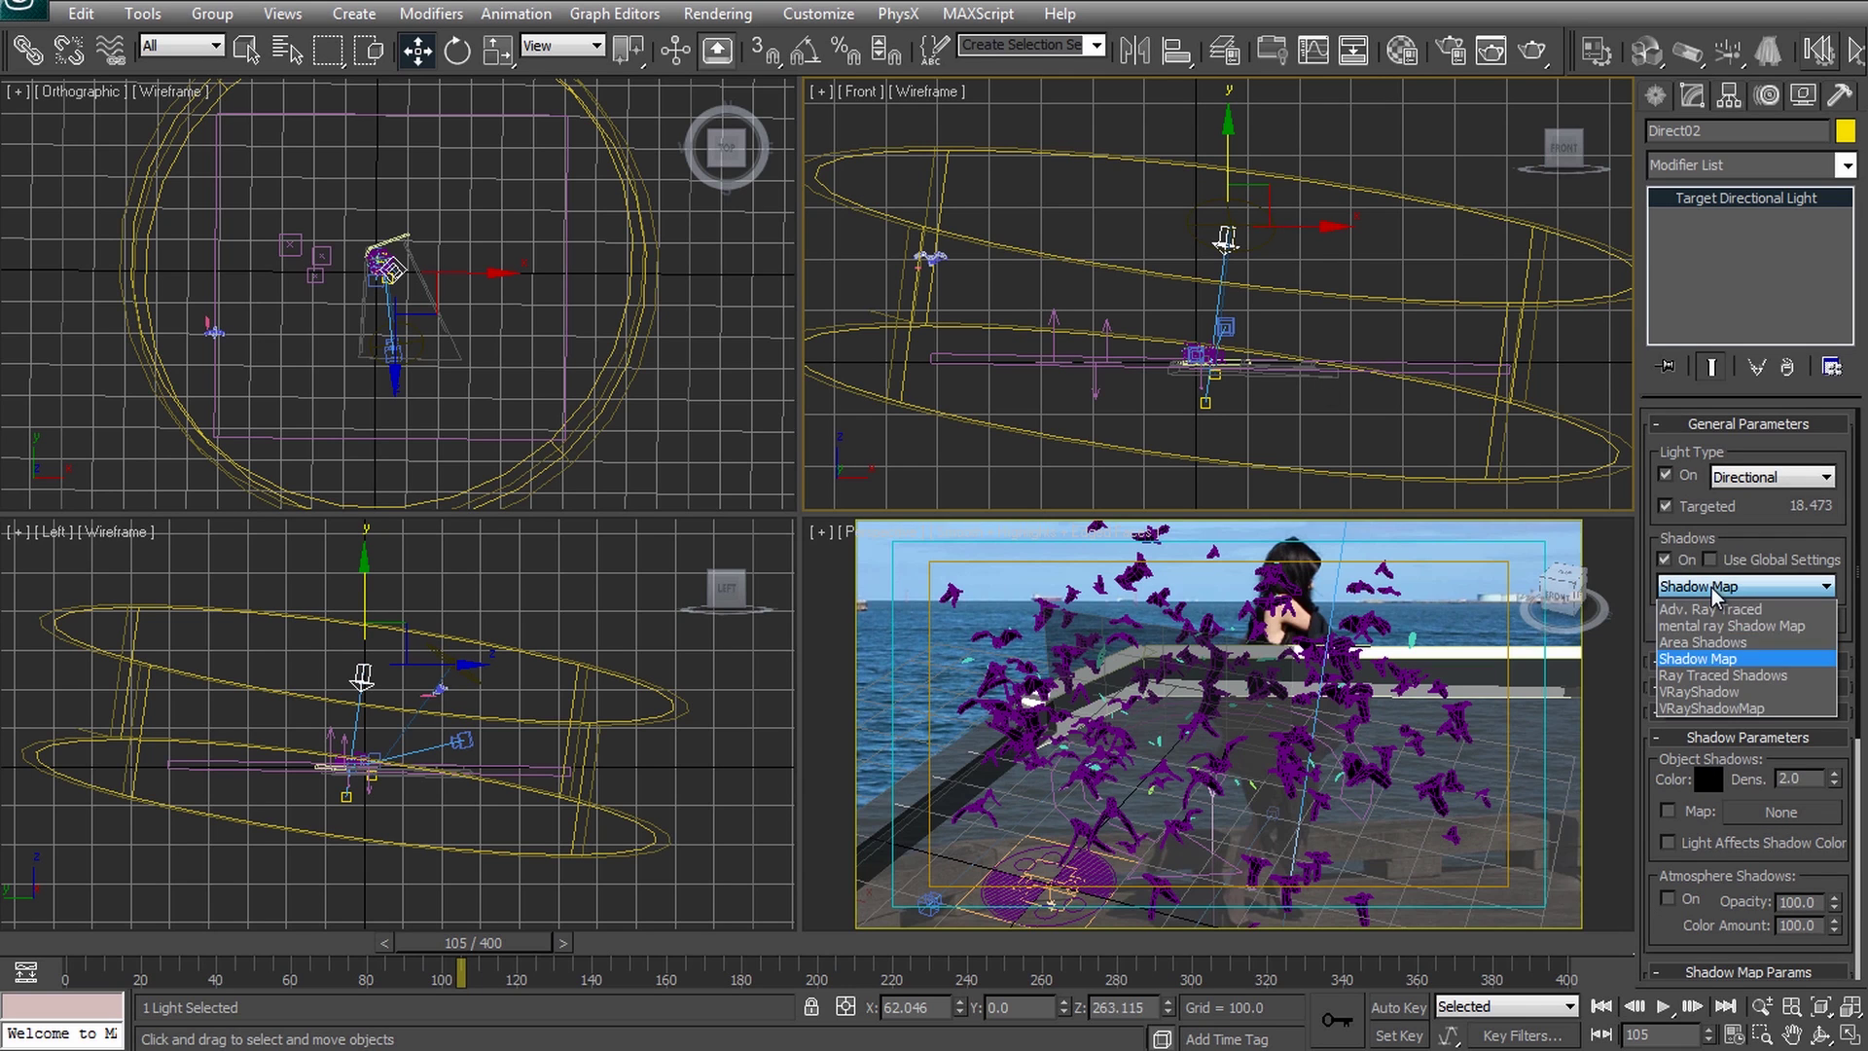
click(1715, 660)
Confirm shadow map Size 2048 and render frame 105 in the Perspective view.
scroll(1694, 623, down, 6)
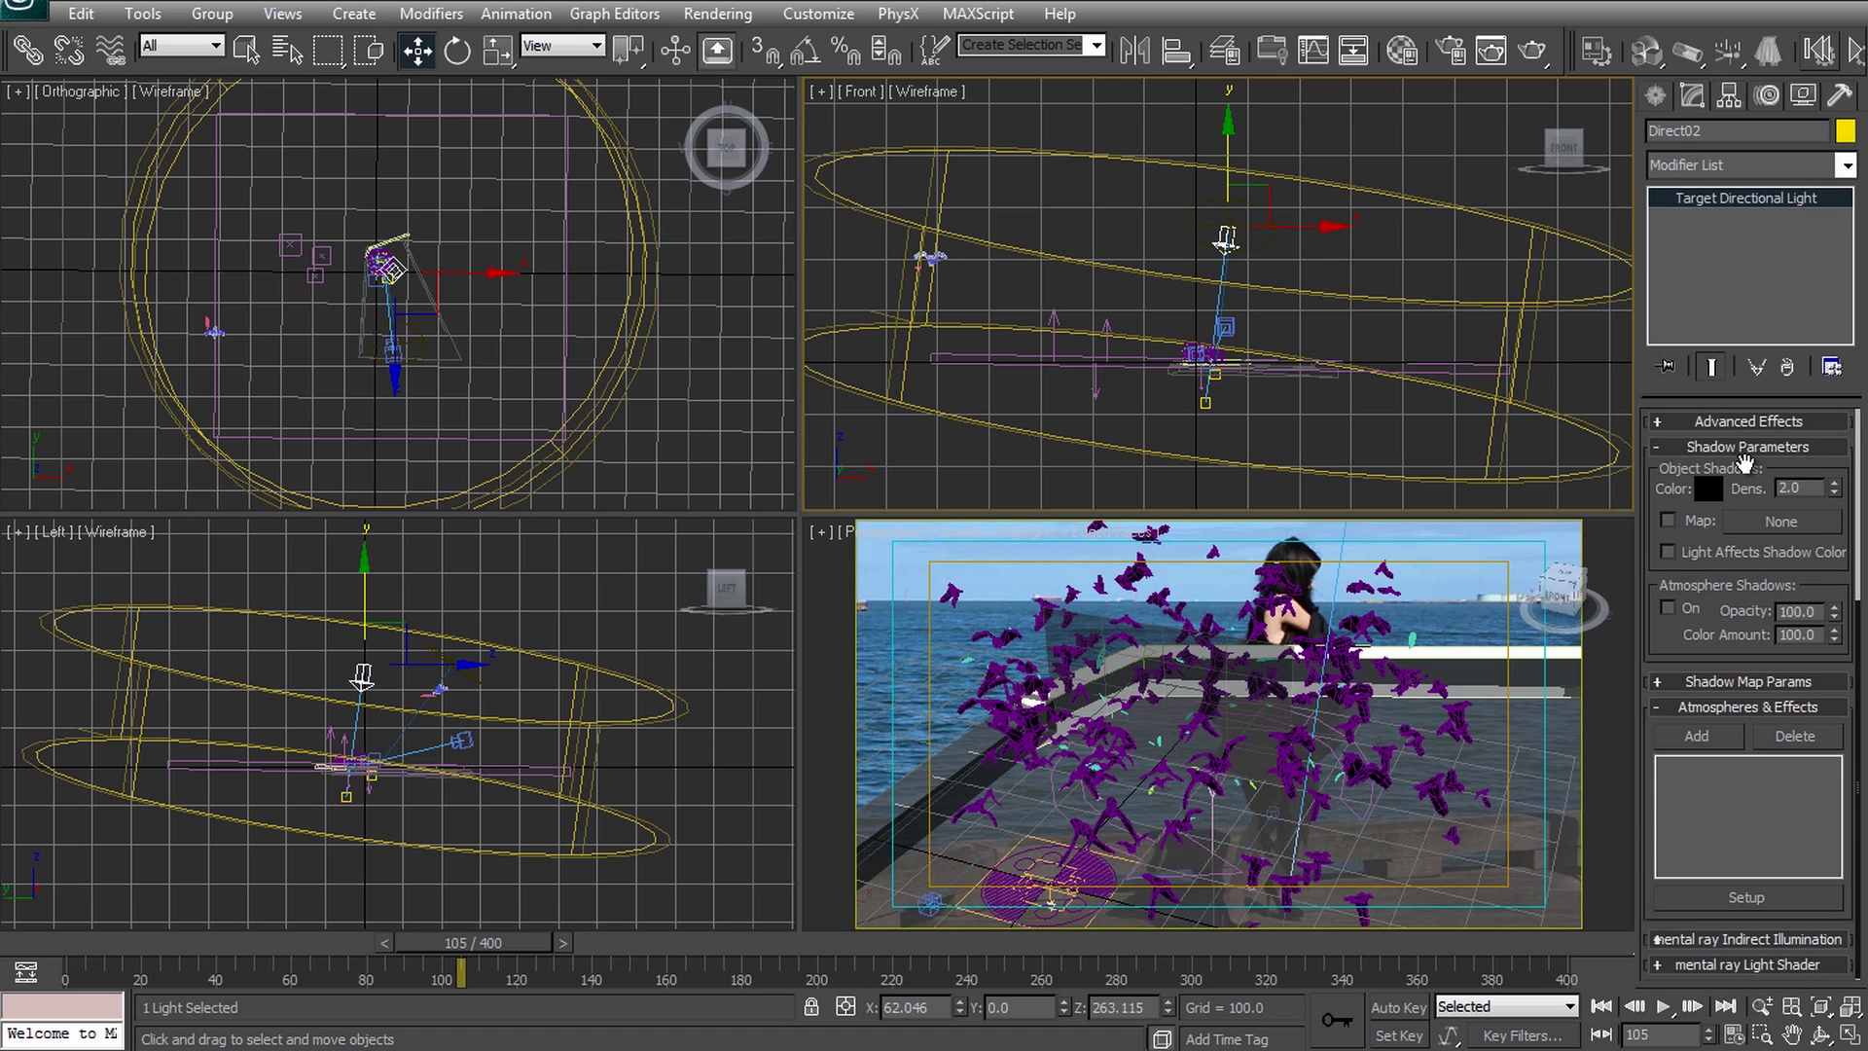
click(1761, 683)
double_click(1821, 715)
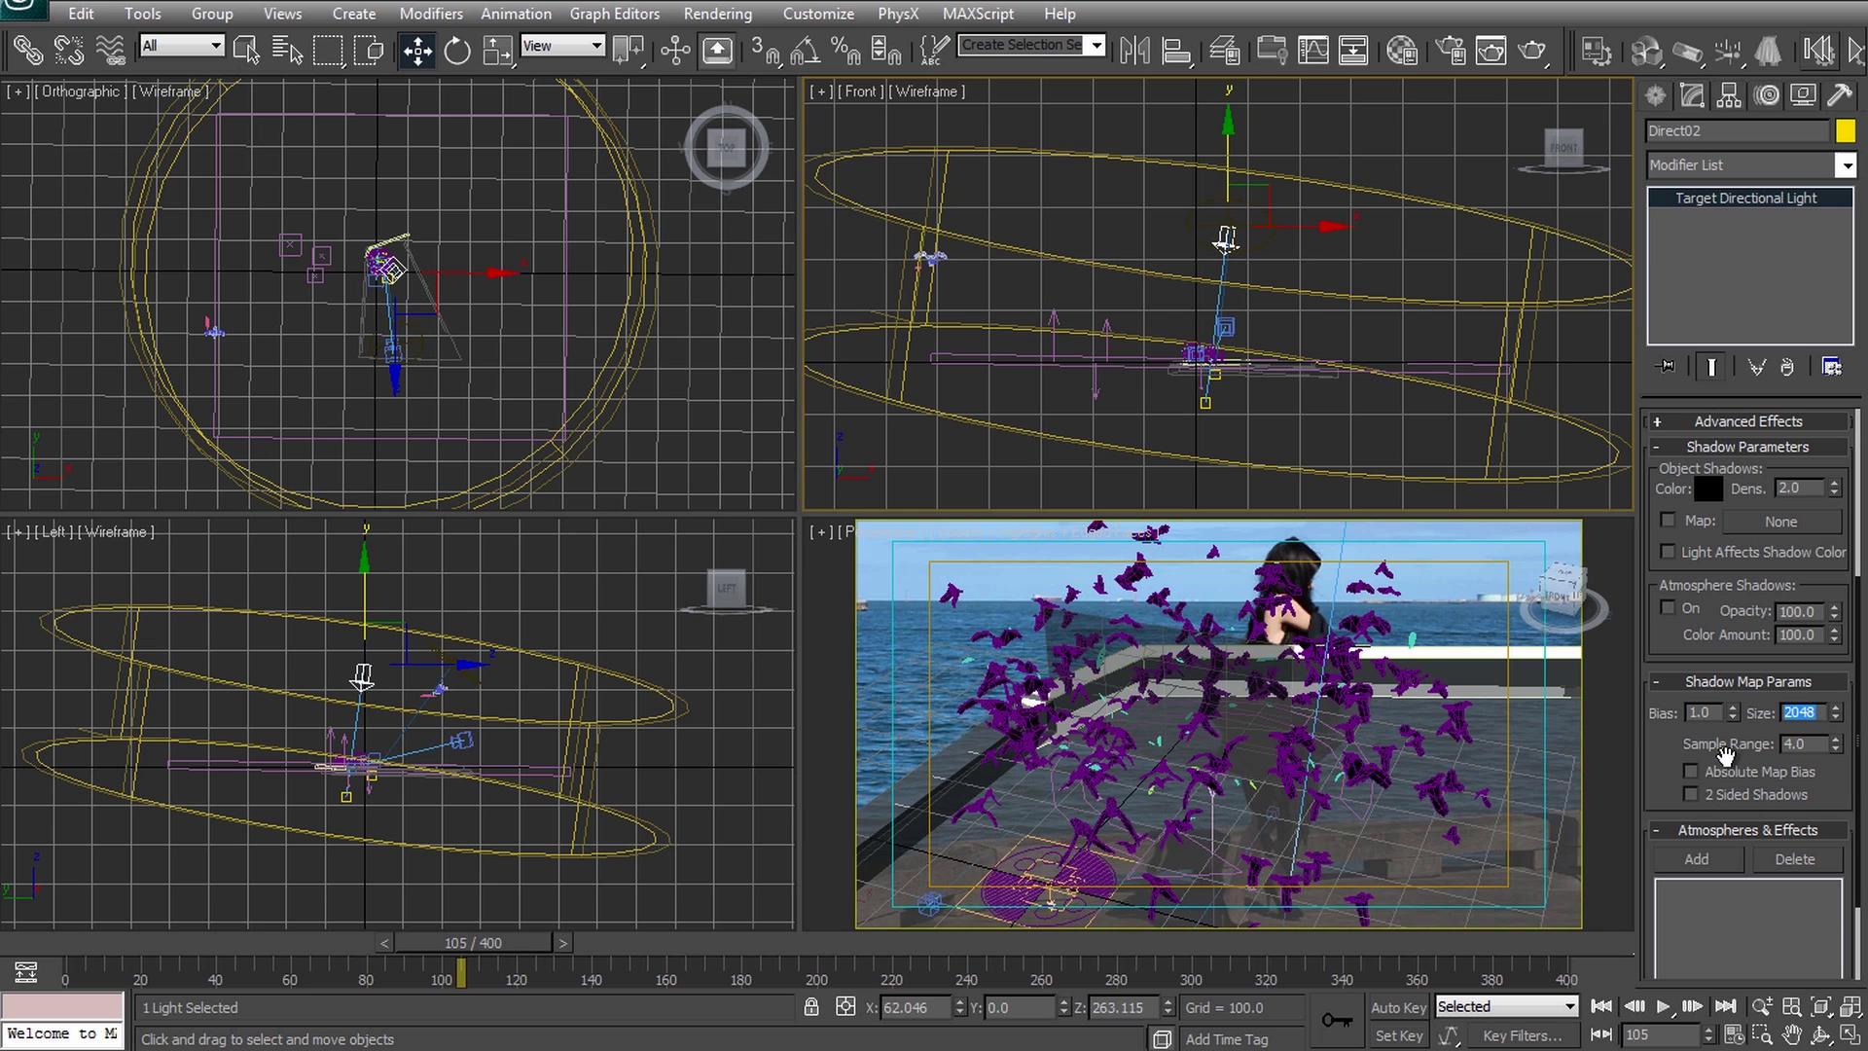
click(1199, 766)
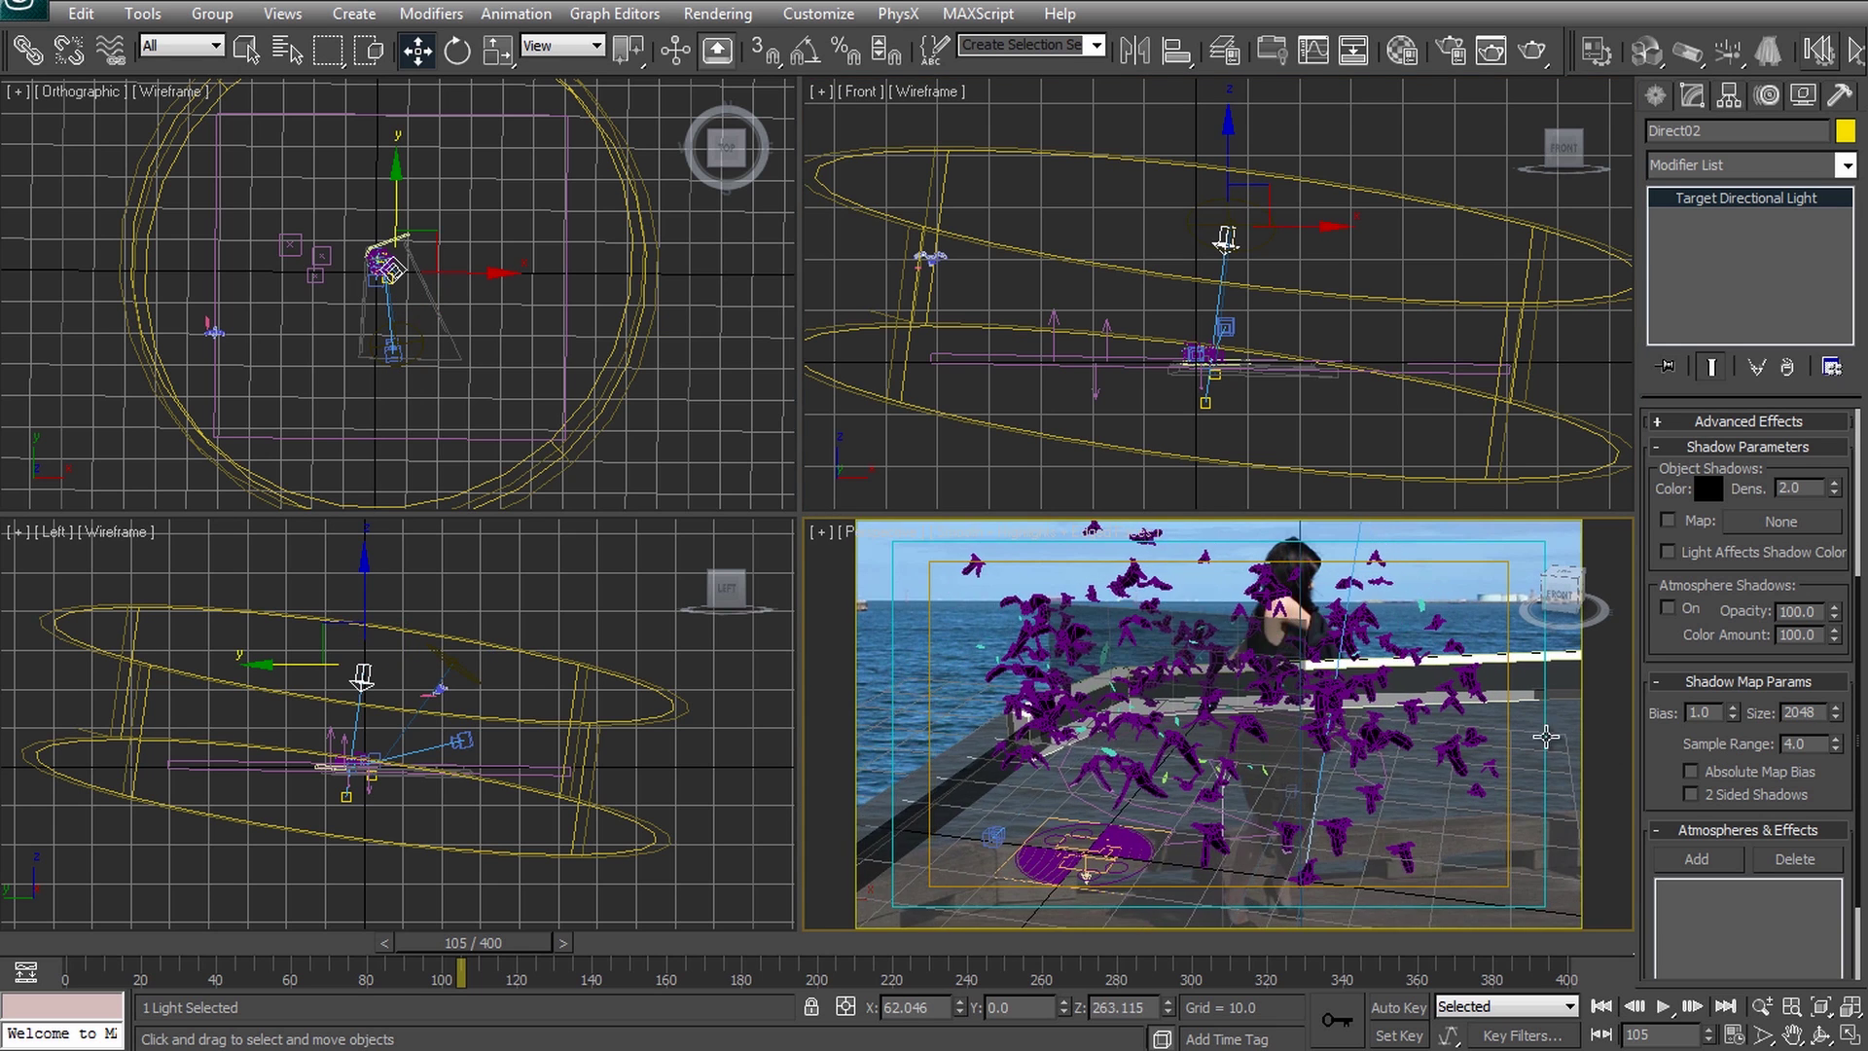
key(shift+q)
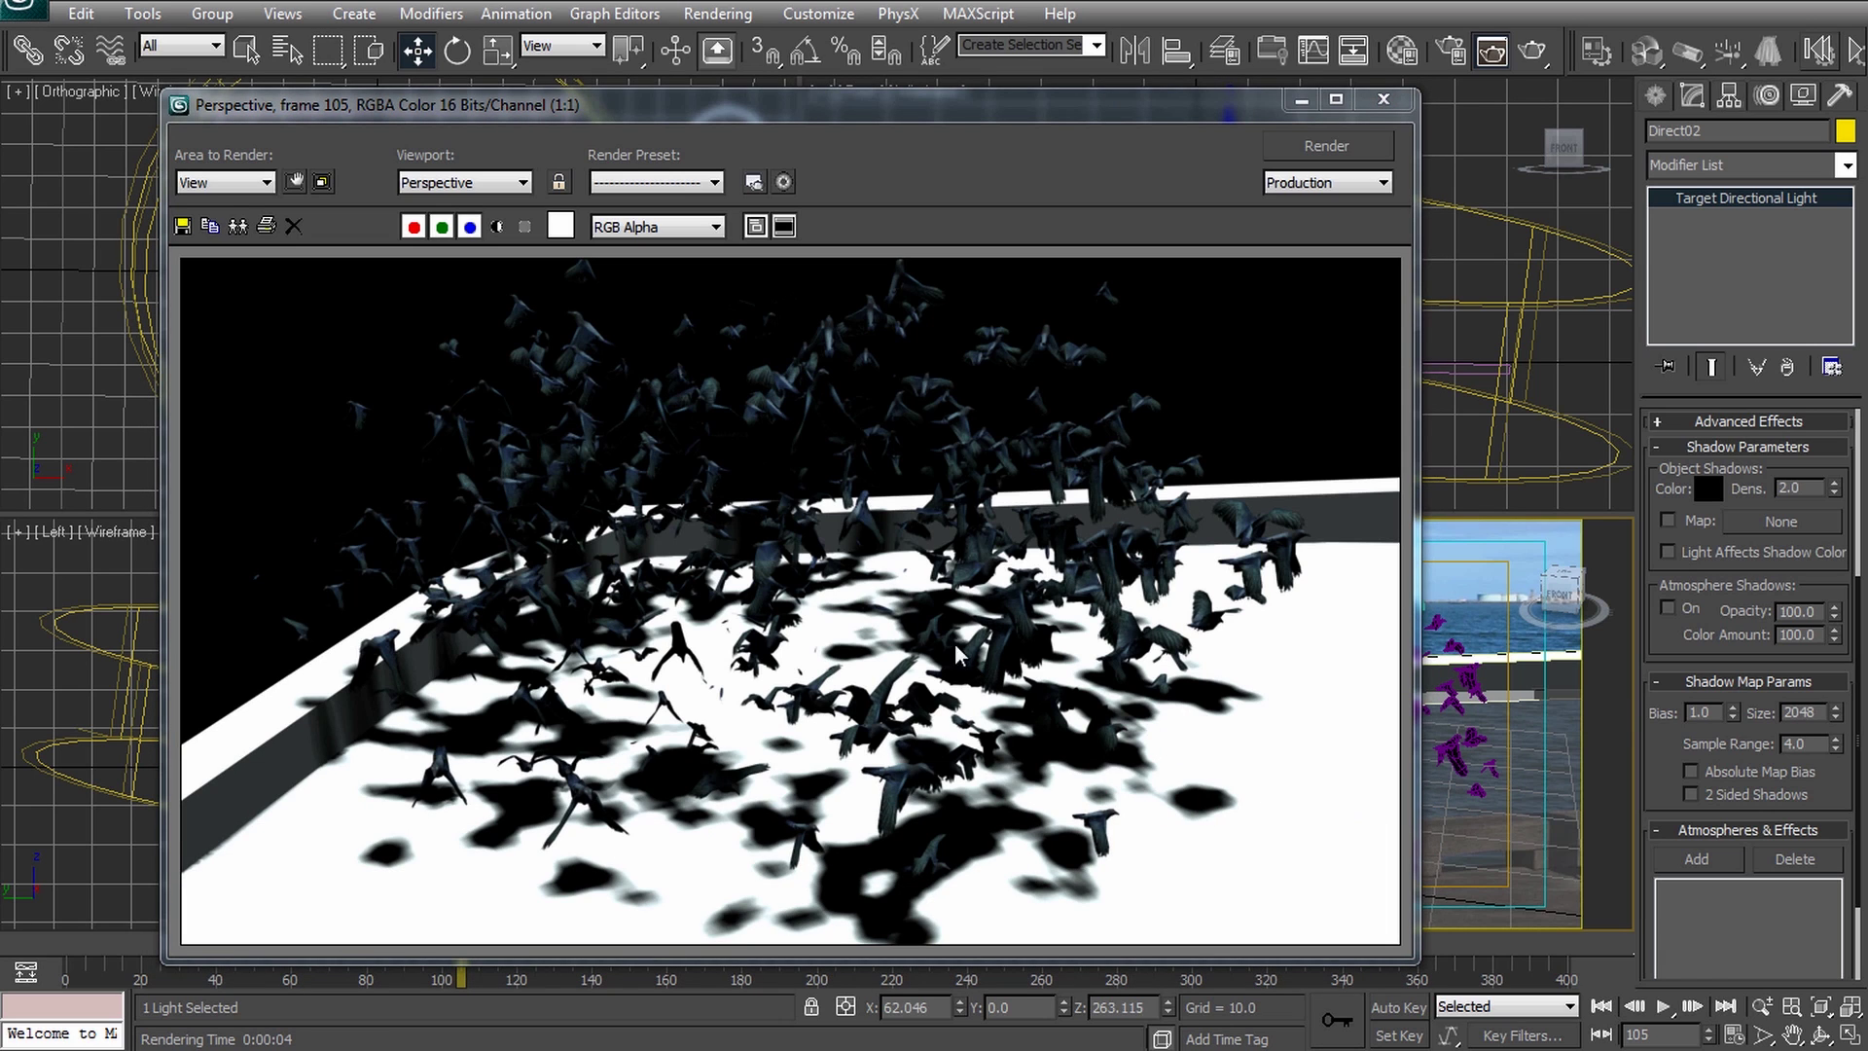
Check the frame-105 render's alpha channel, then close the Rendered Frame Window.
click(498, 229)
click(497, 230)
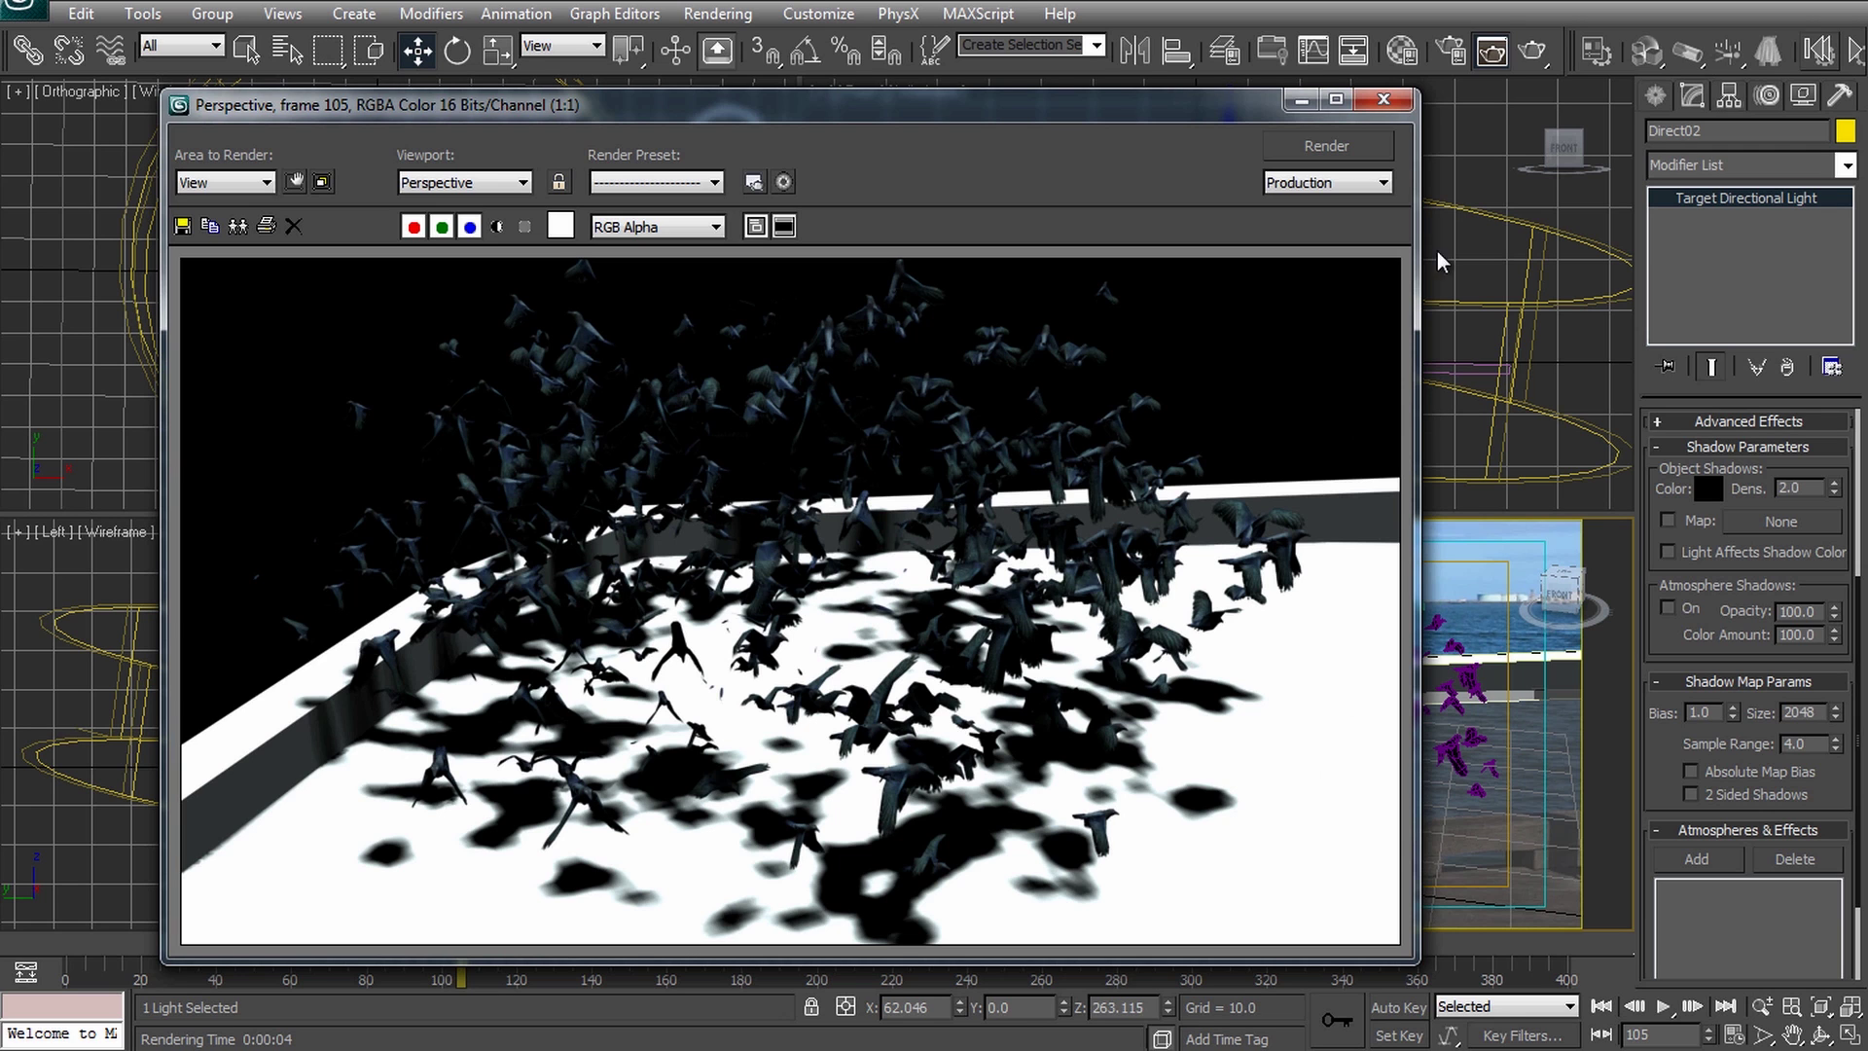
click(1382, 101)
Change the 13 - Default material from Standard to the Matte/Shadow type.
key(m)
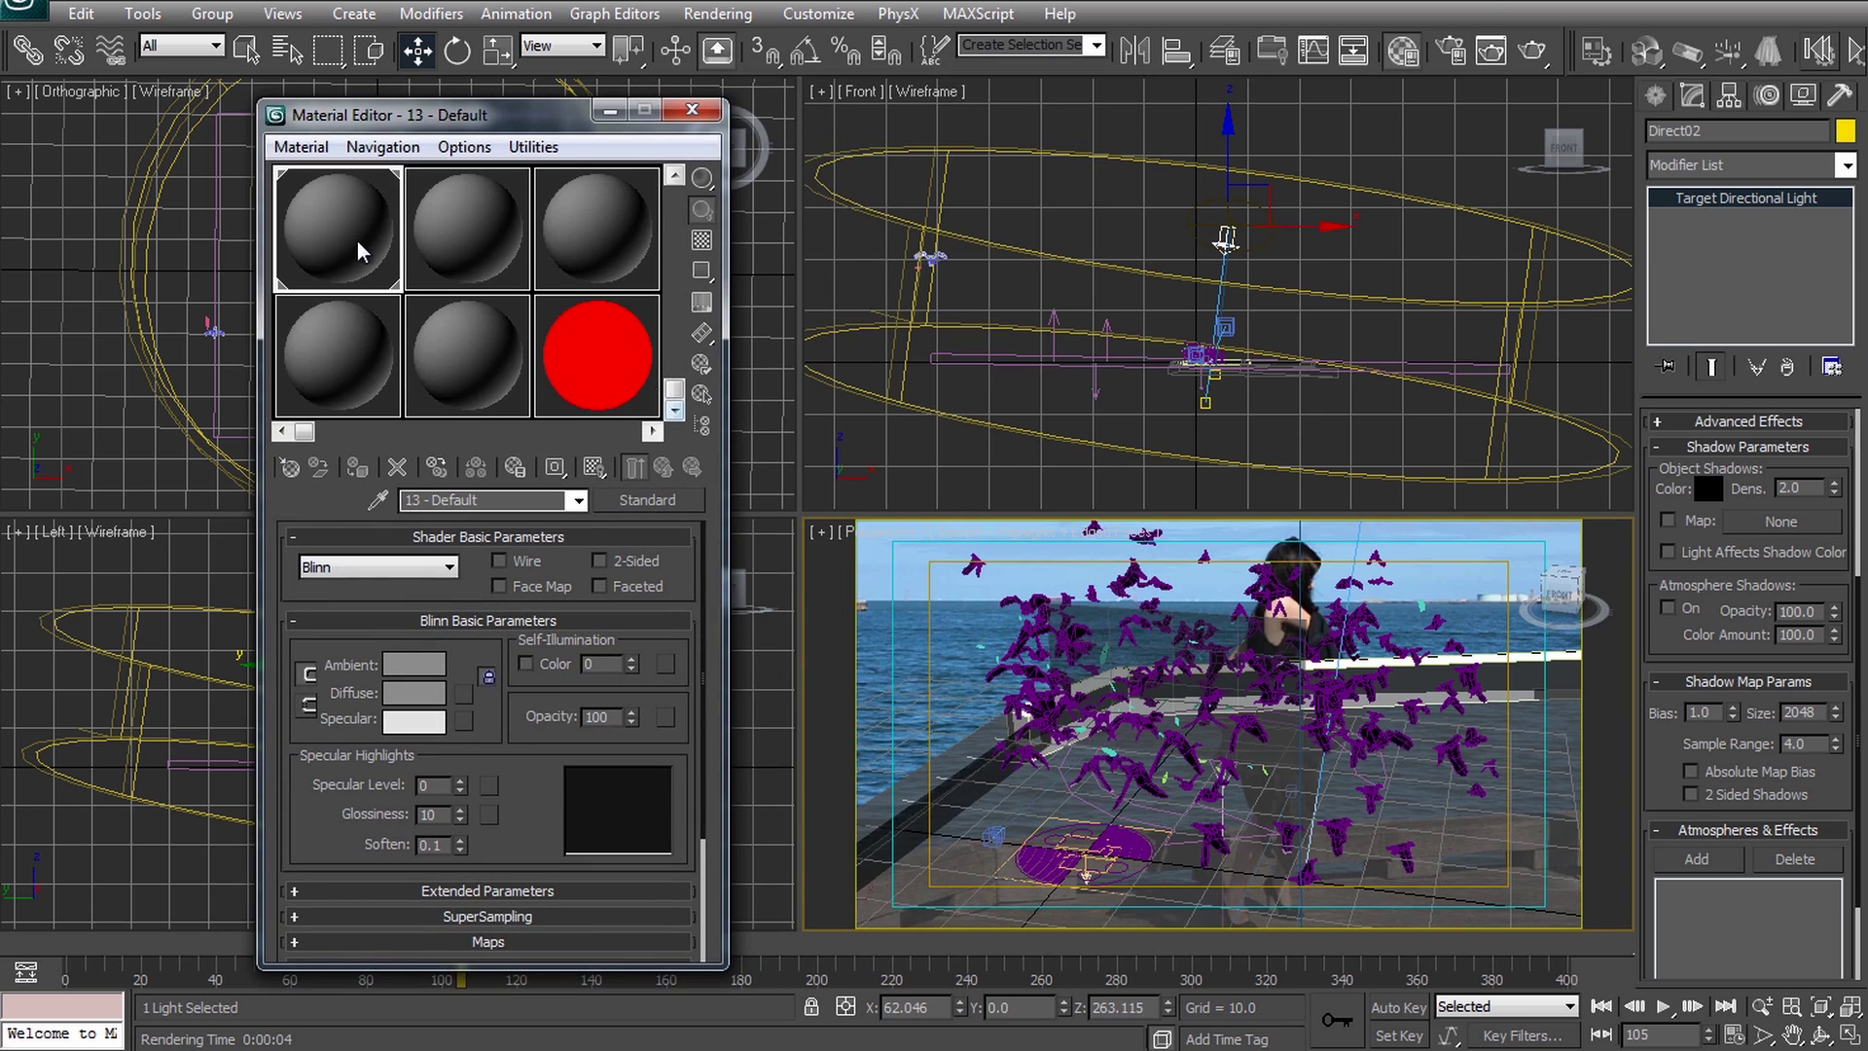
click(647, 499)
drag(992, 27, 946, 113)
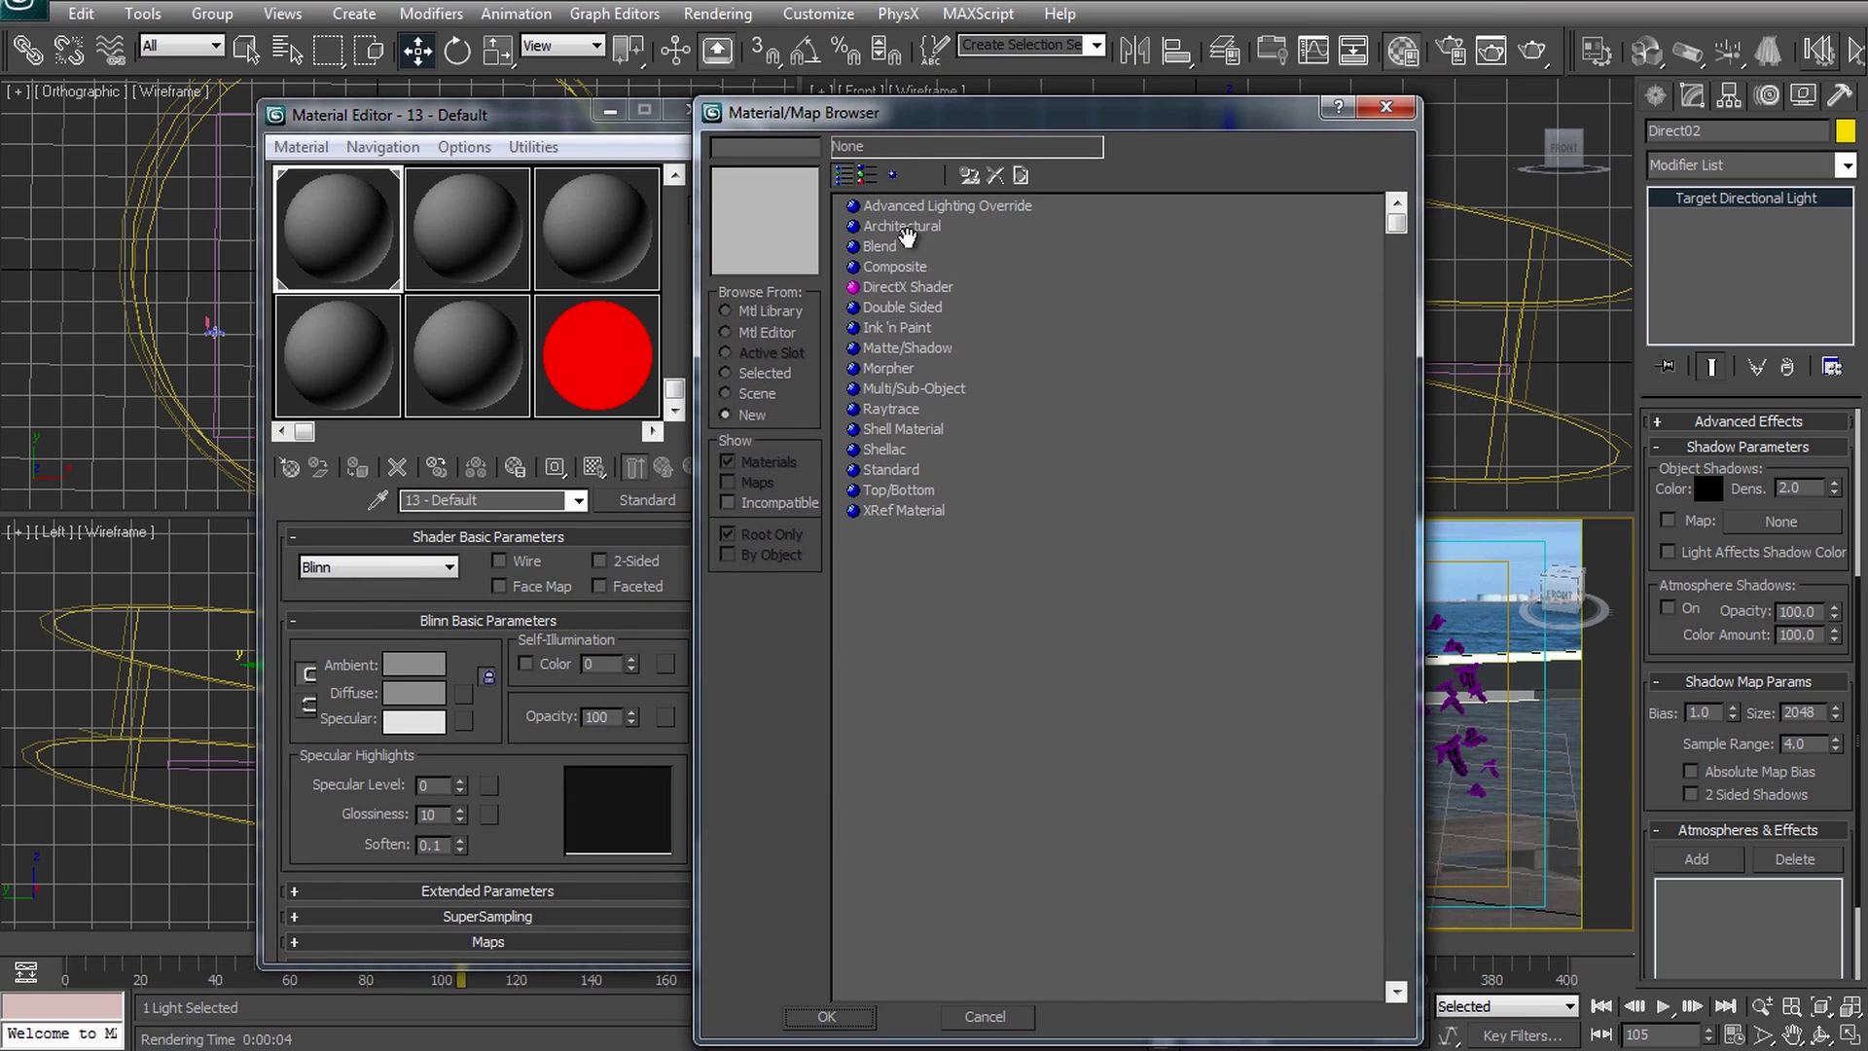
click(895, 348)
double_click(903, 348)
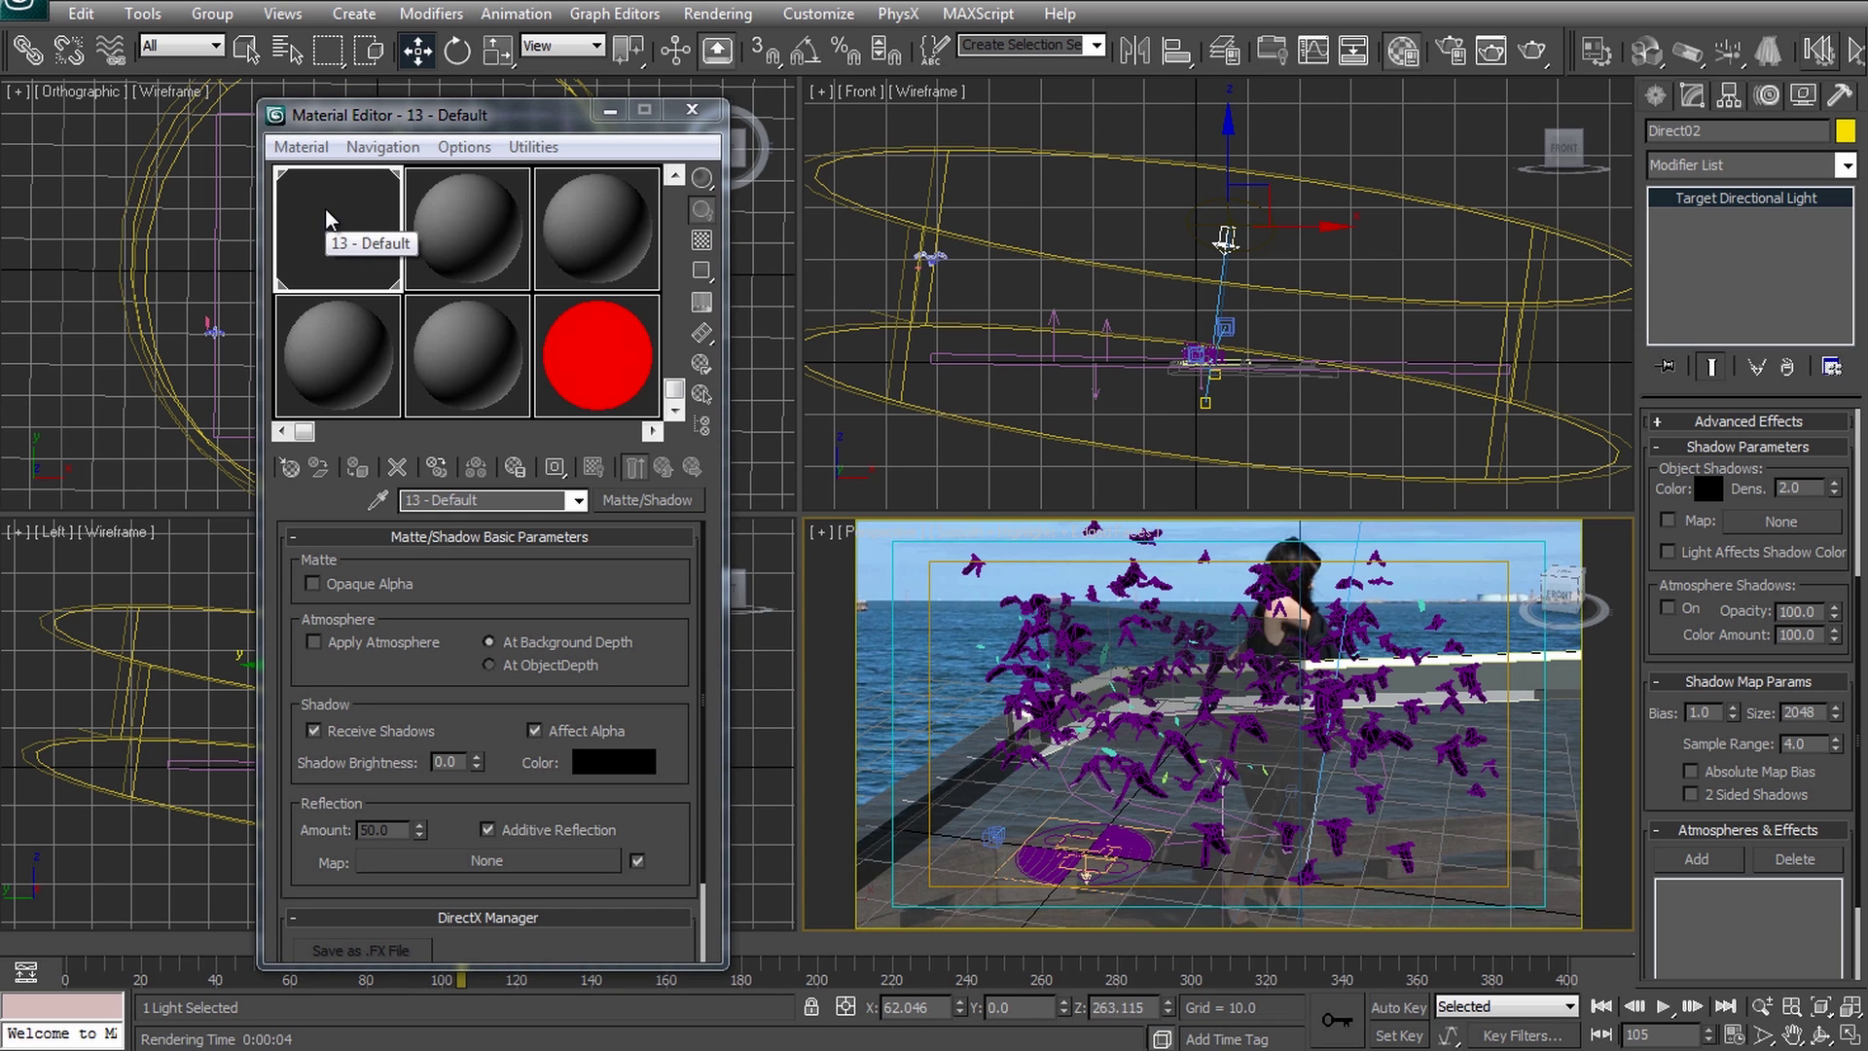
Assign the Matte/Shadow material to the five pier objects and re-render frame 105 in a maximized Perspective view.
key(h)
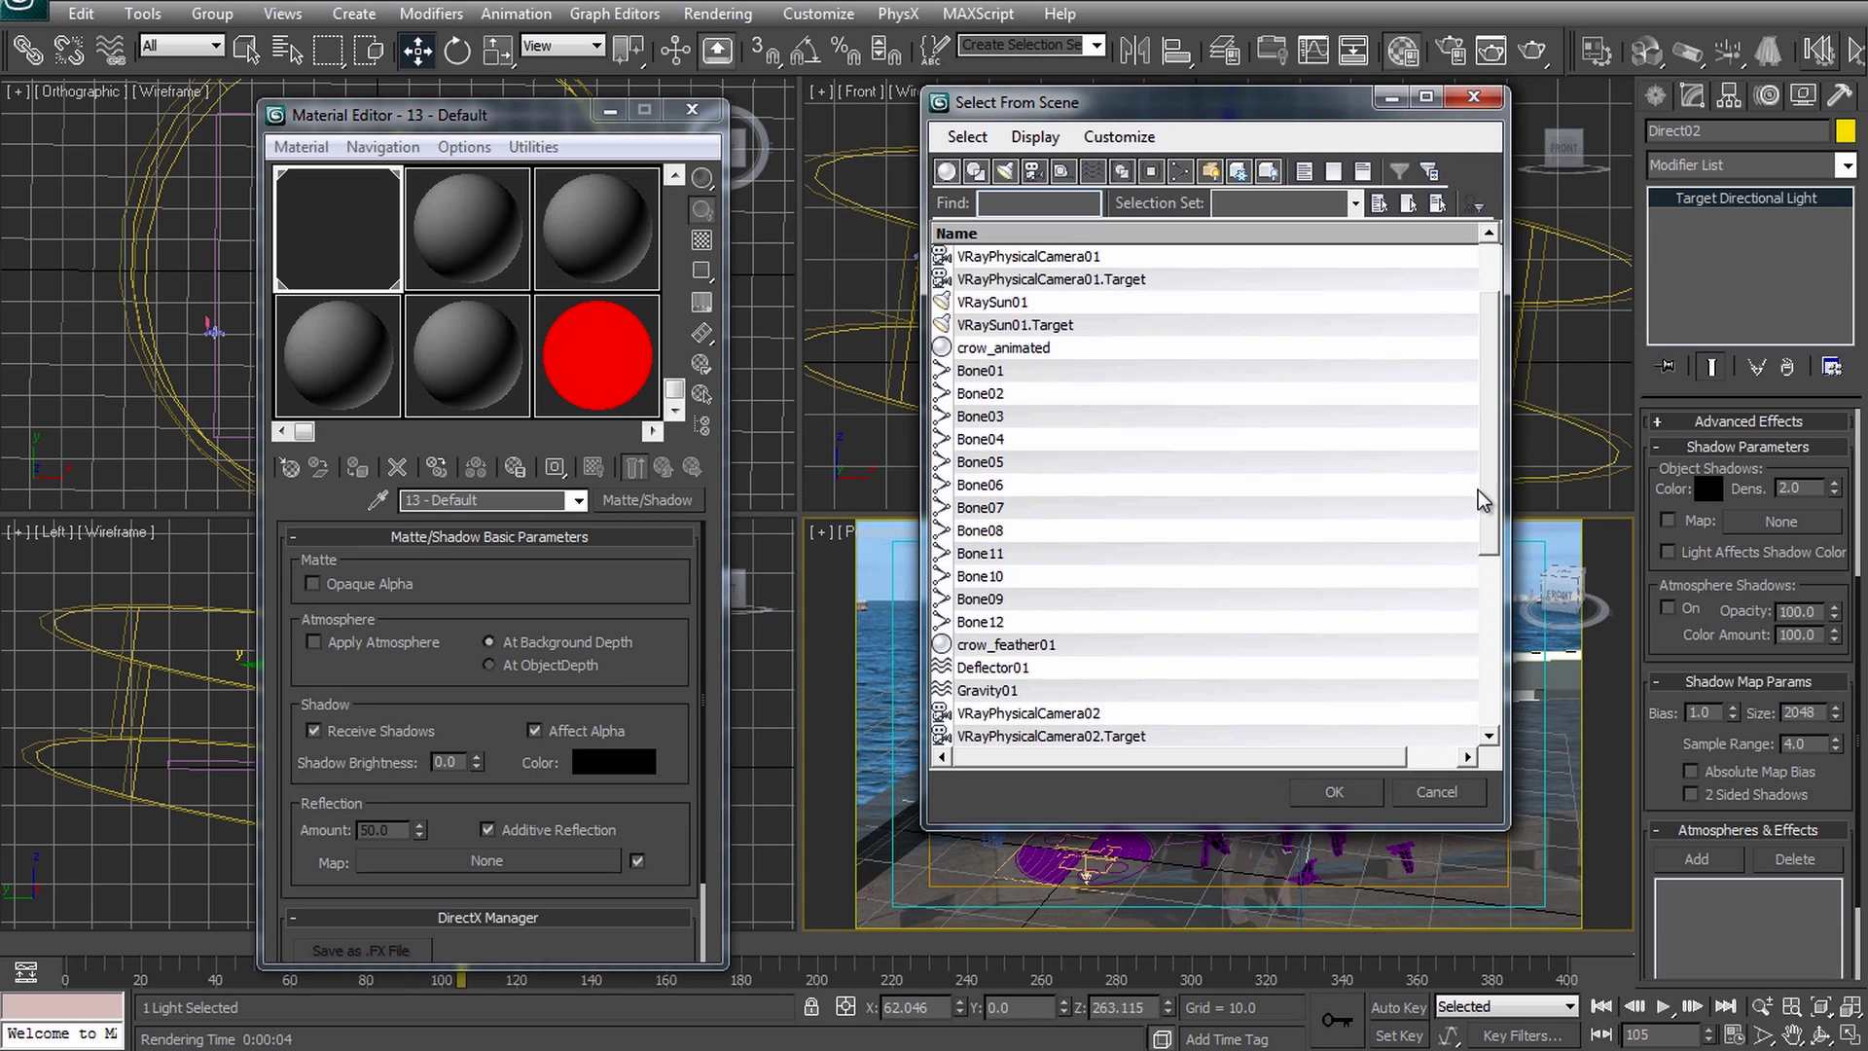
scroll(1483, 500, down, 5)
click(1070, 438)
shift+click(1070, 508)
ctrl+click(1070, 667)
click(1334, 791)
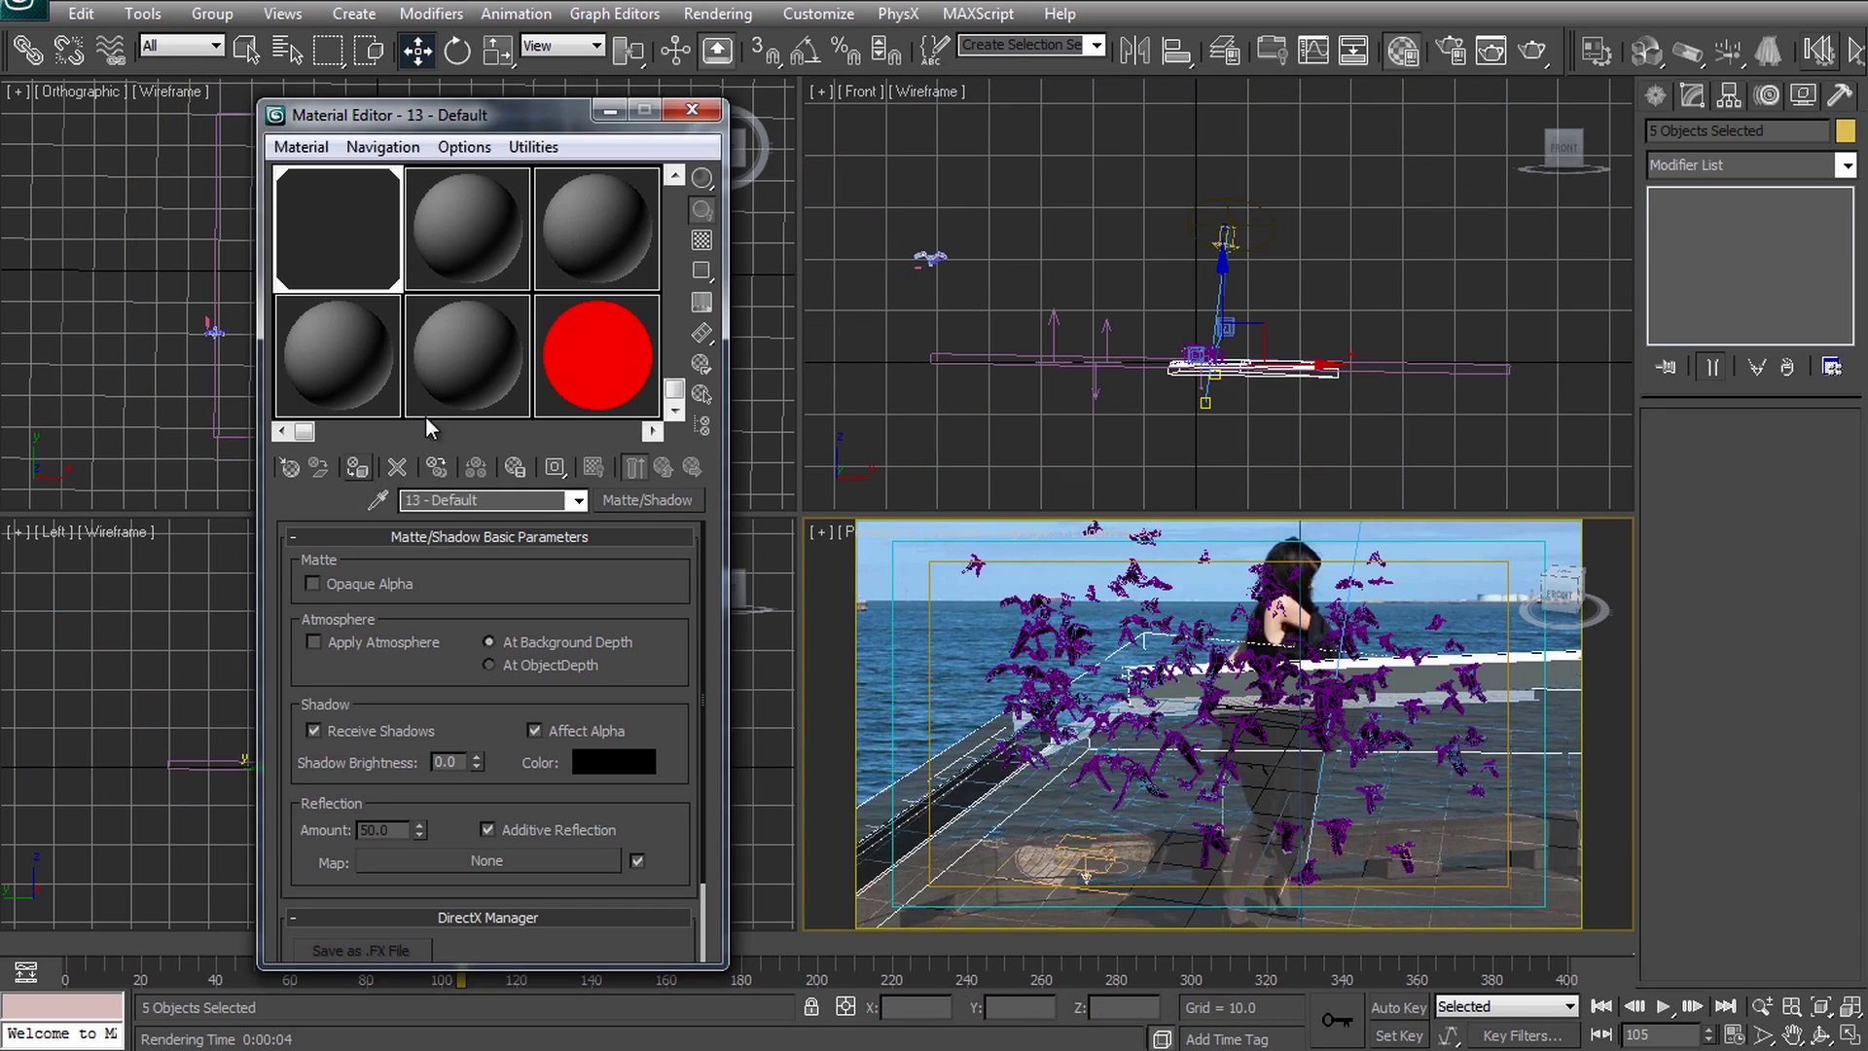
click(692, 109)
key(alt+w)
key(shift+q)
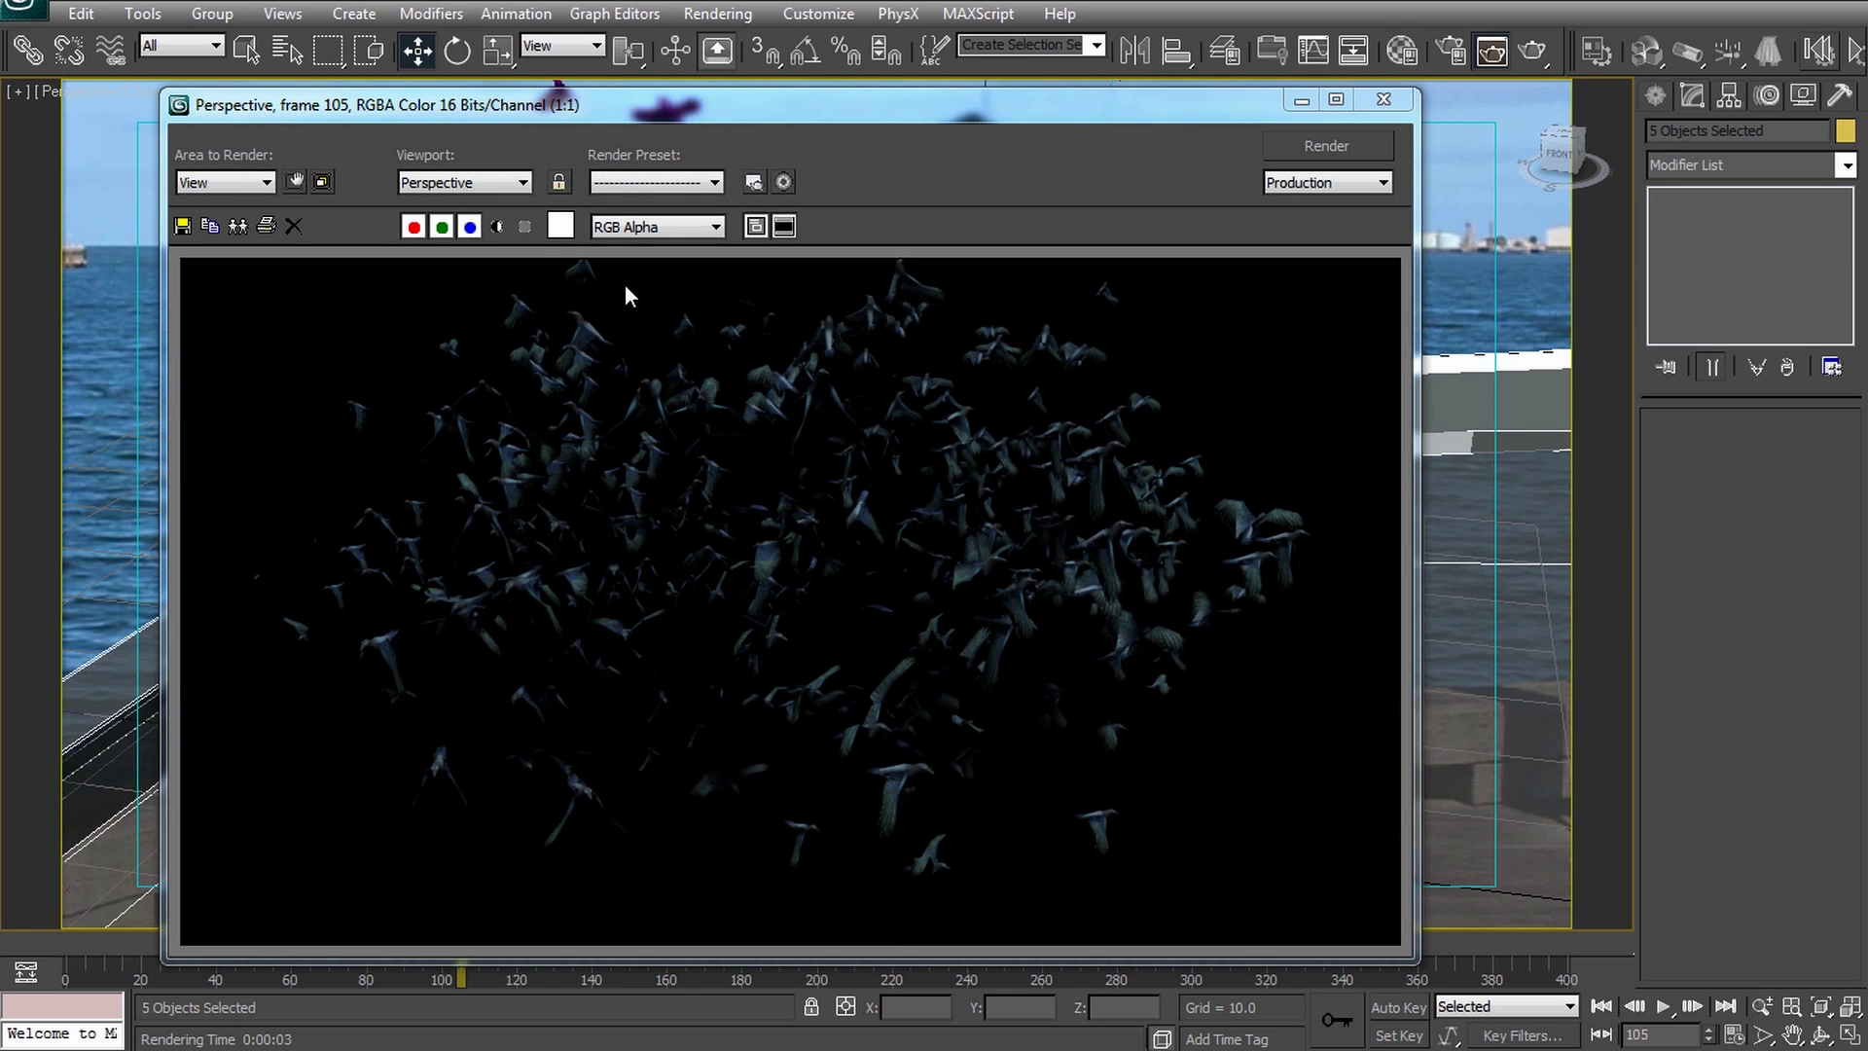
Check the matte render's alpha channel, close it, and bring up Render Setup.
click(497, 227)
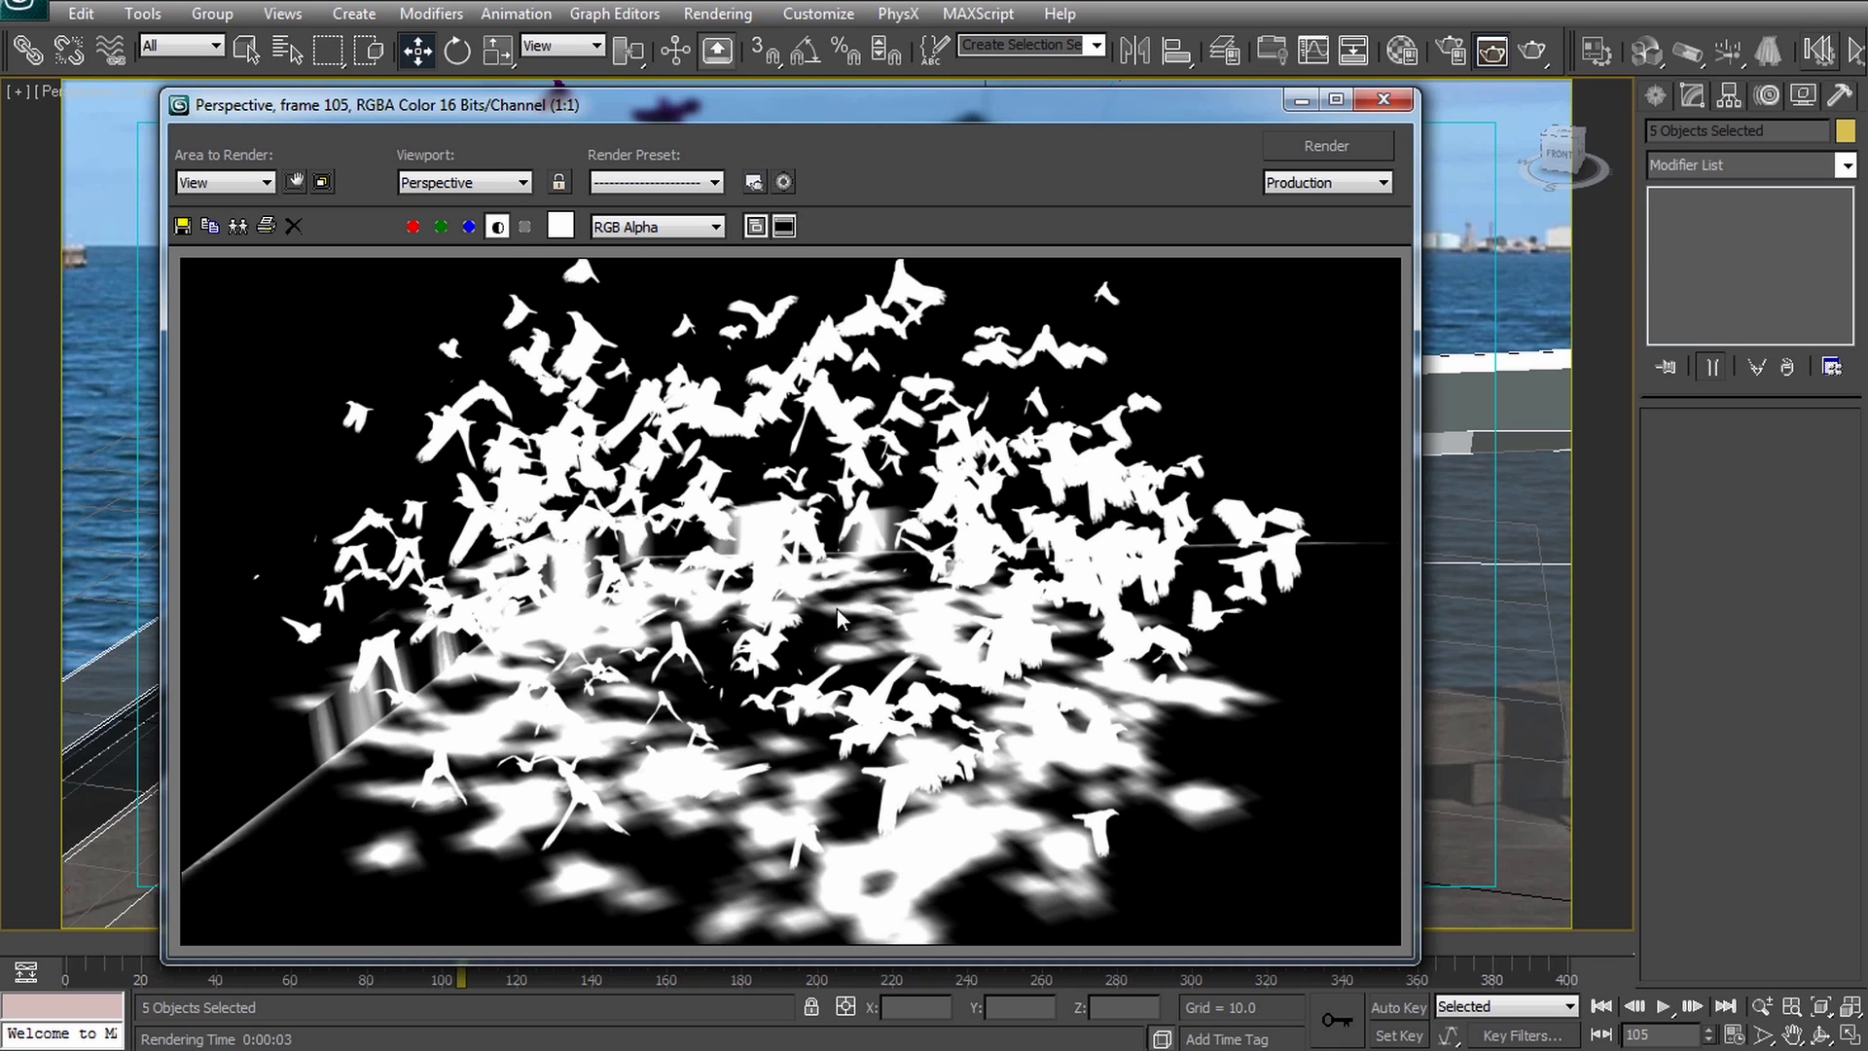
click(498, 227)
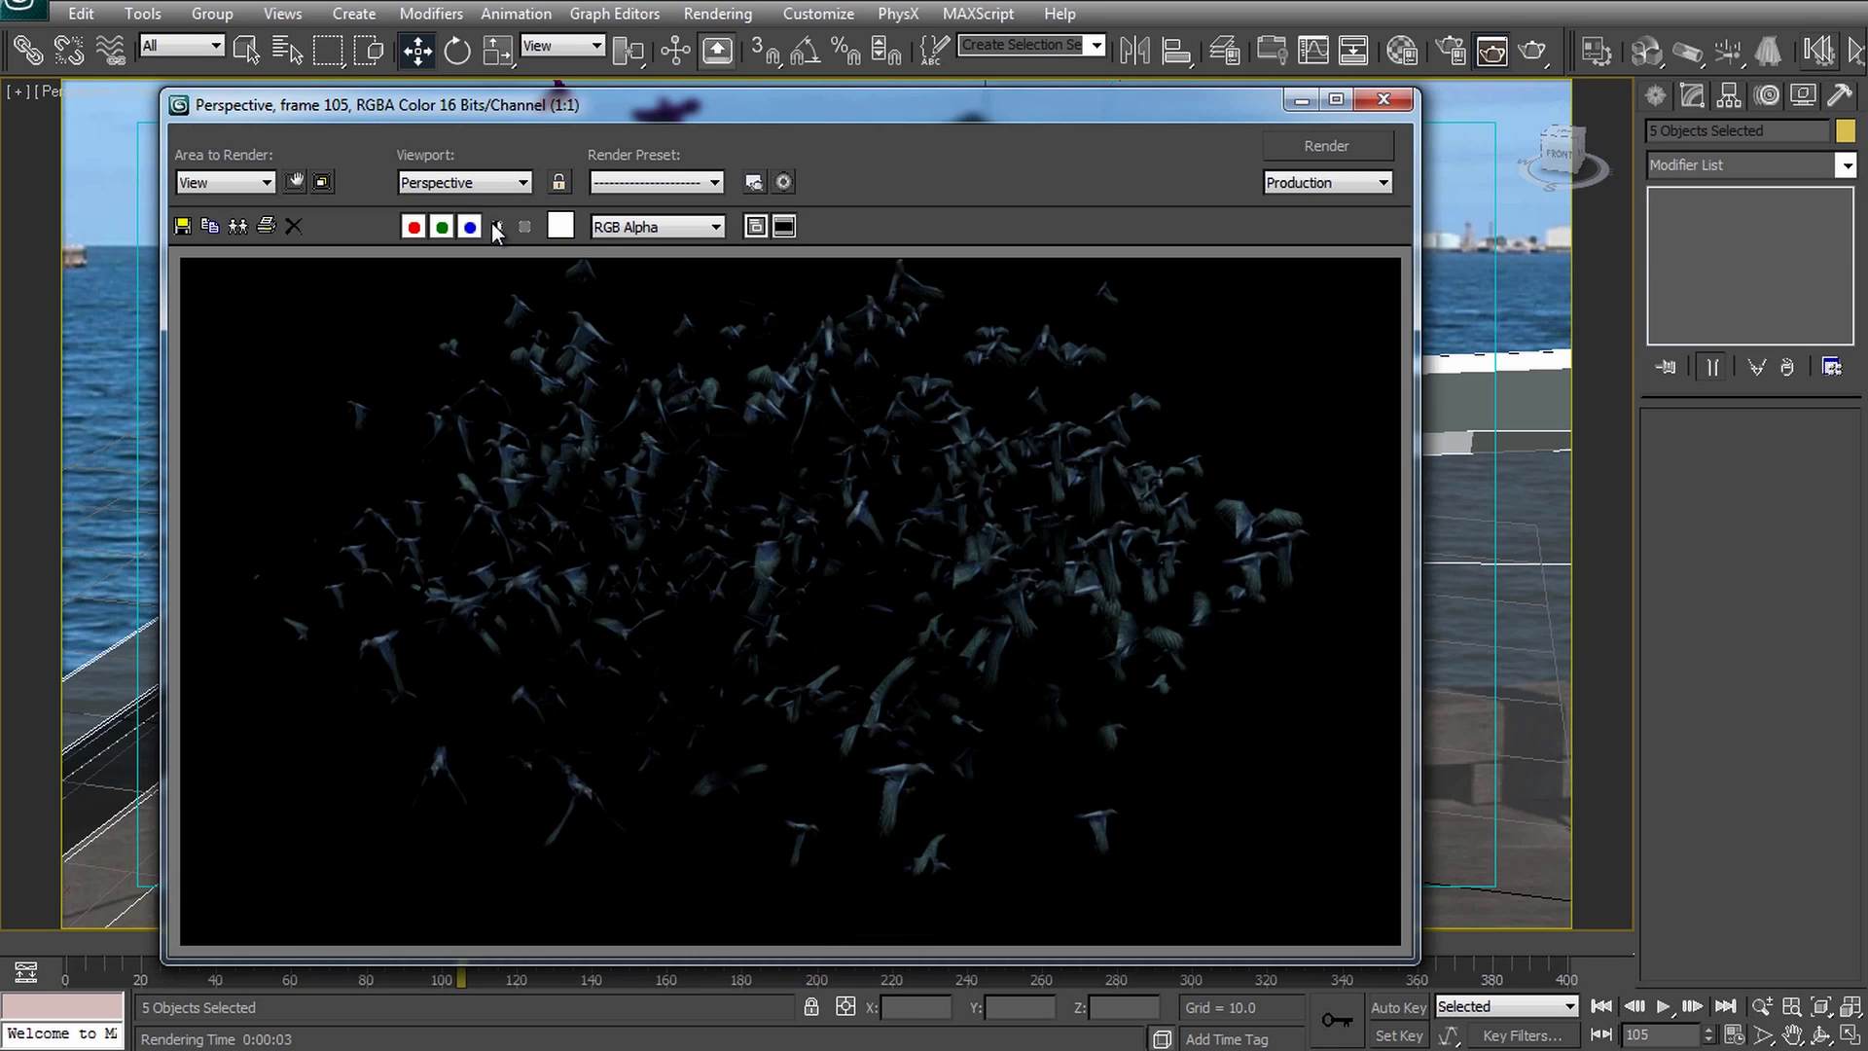
click(1385, 101)
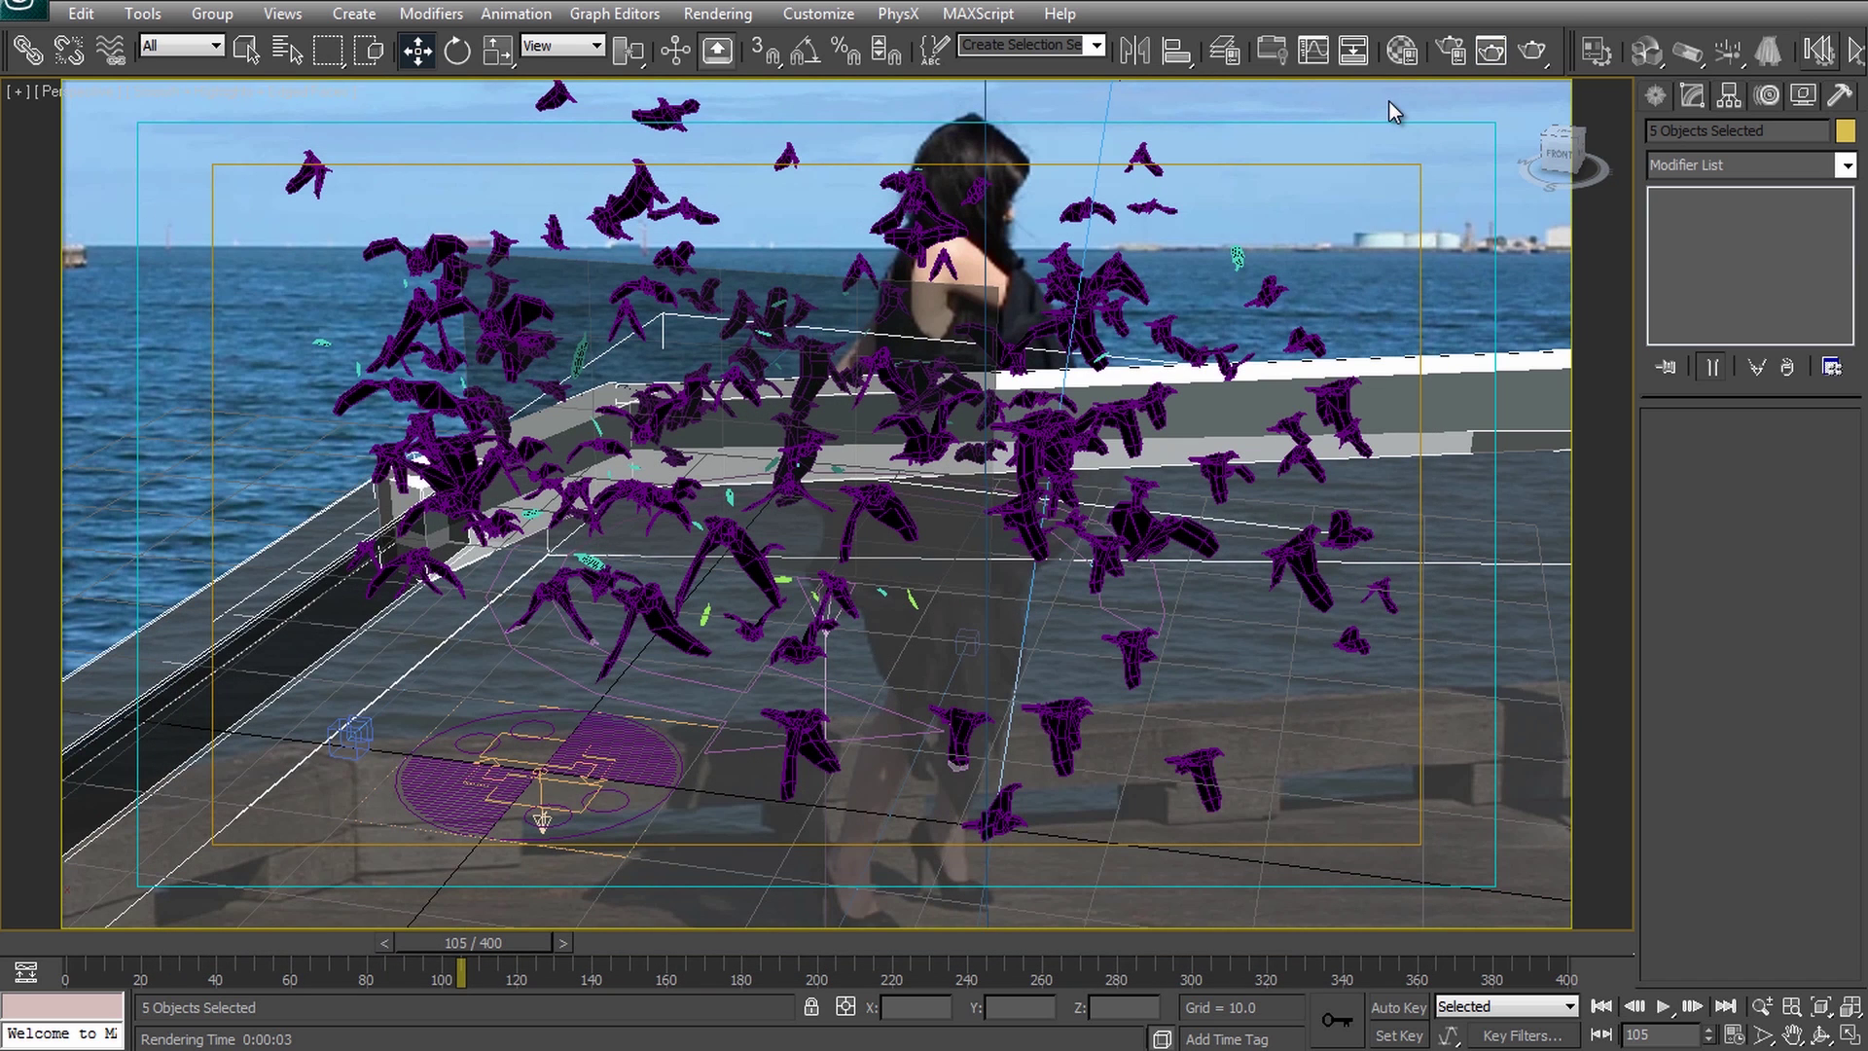
click(1449, 60)
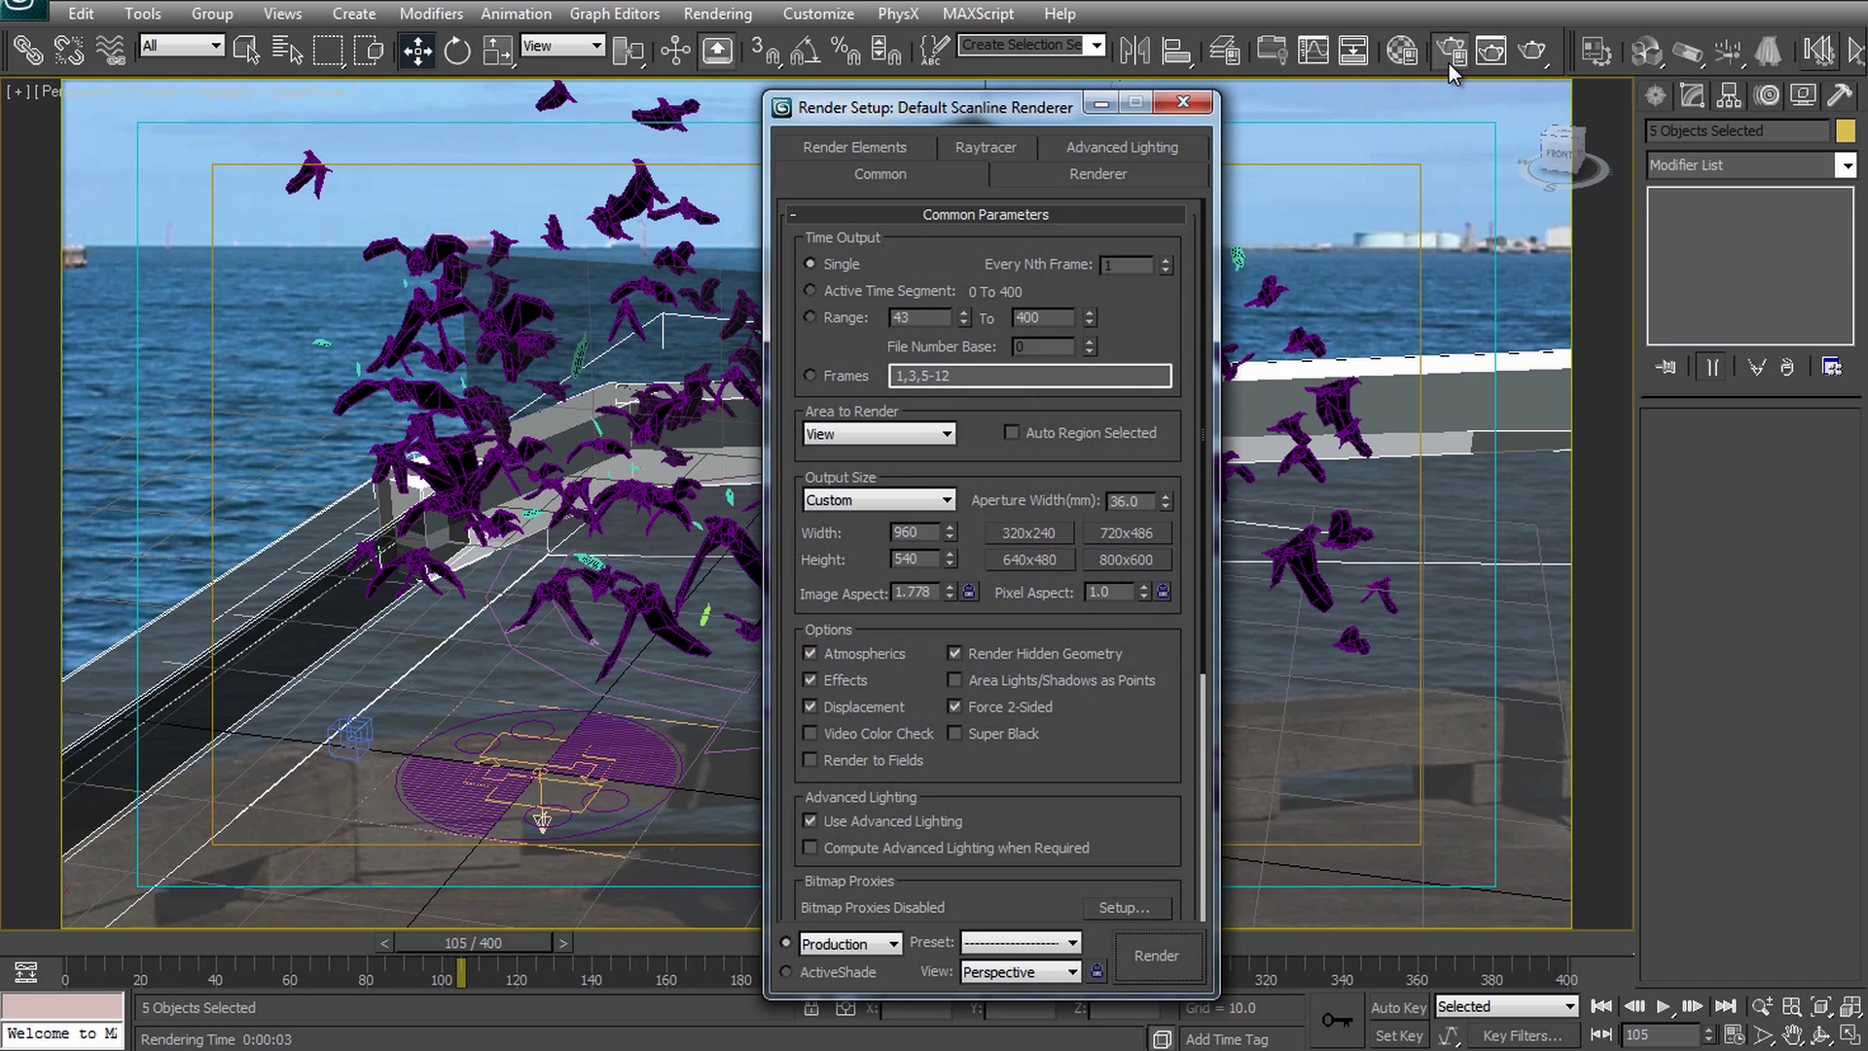
Enable the VRayZDepth and Shadow render elements and render frame 105 with them.
click(857, 146)
click(835, 331)
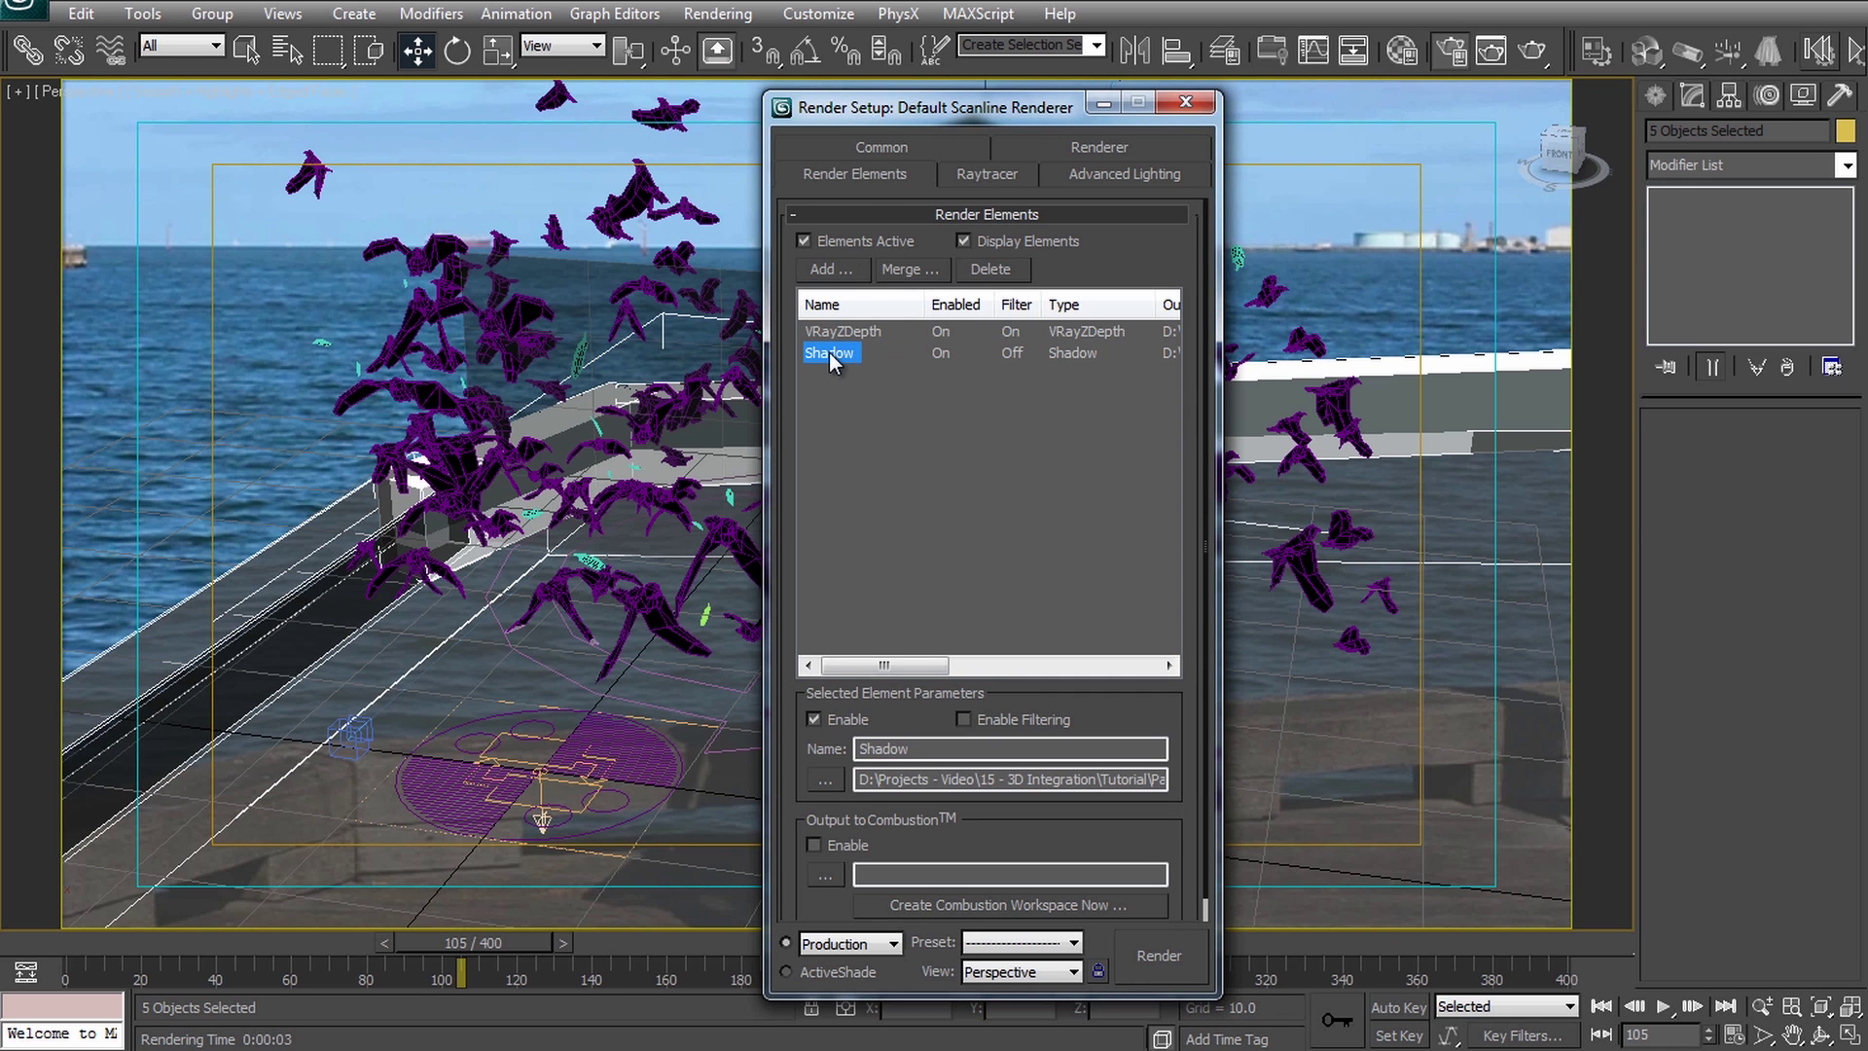
click(880, 147)
drag(1140, 788, 1127, 380)
scroll(1083, 906, down, 2)
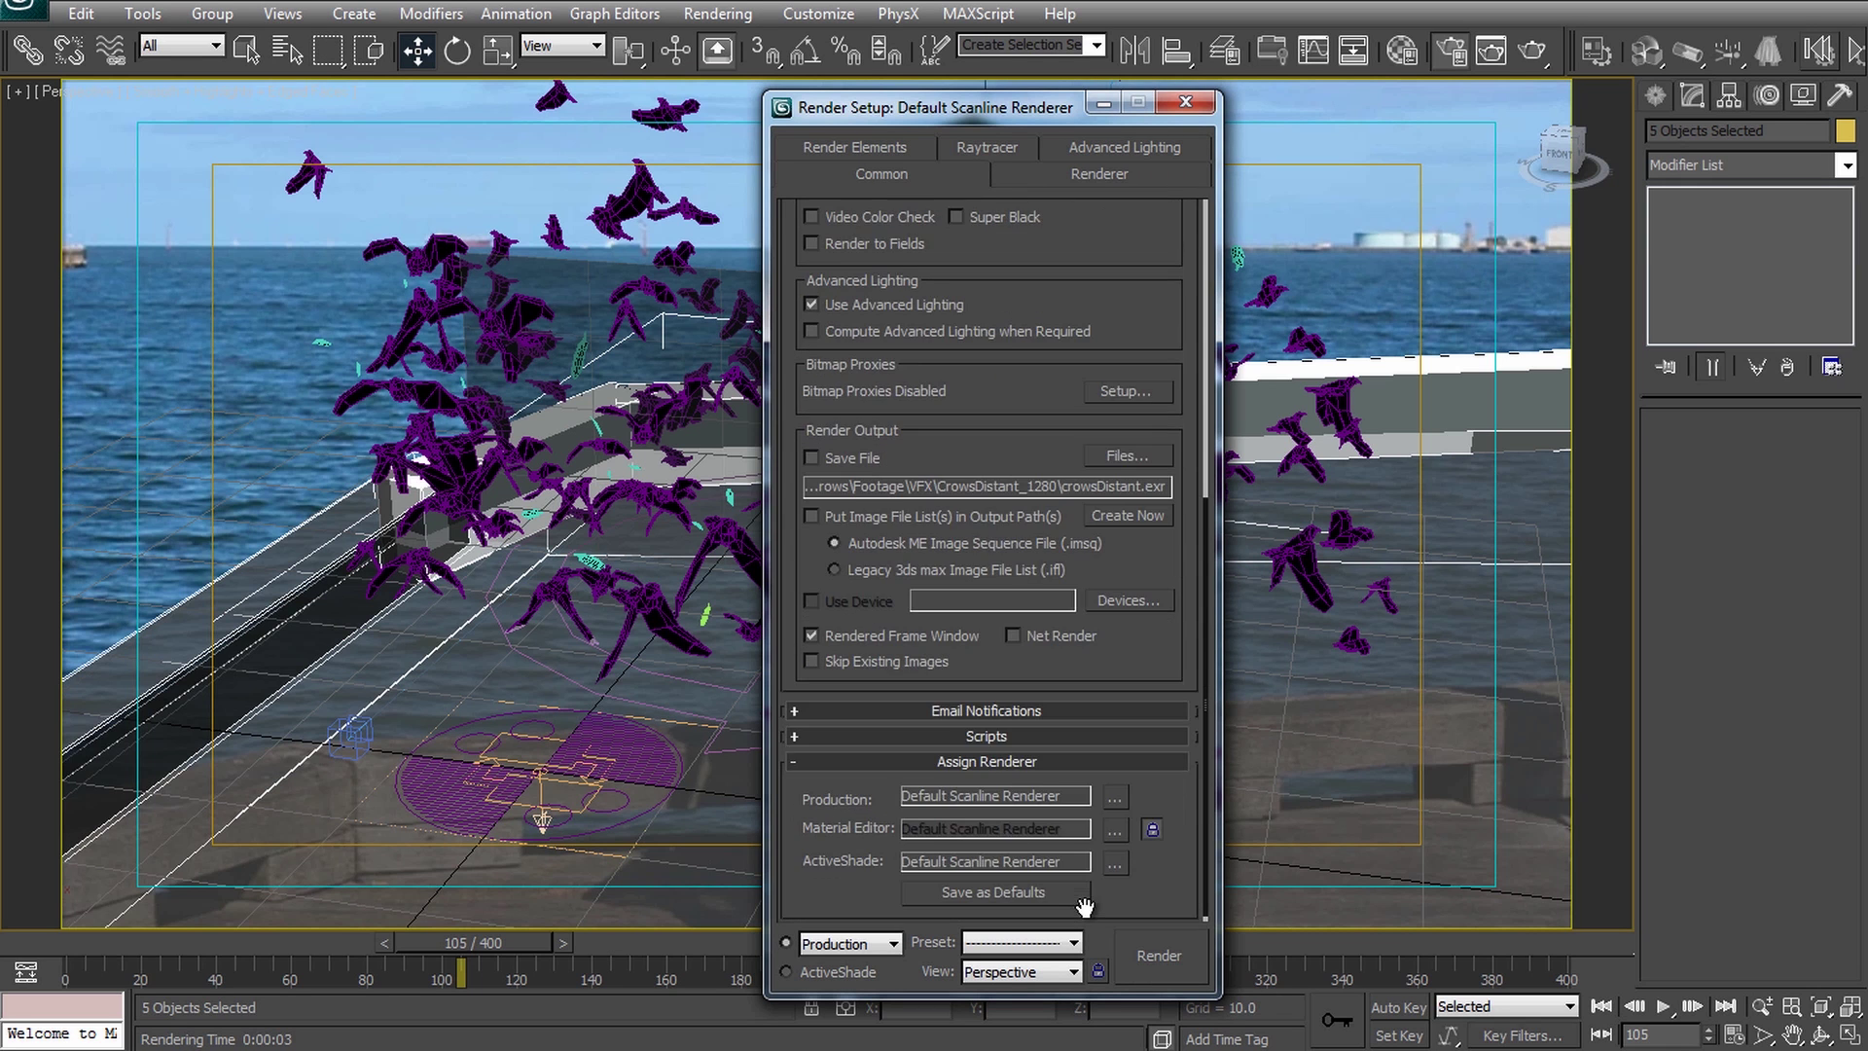
click(1167, 958)
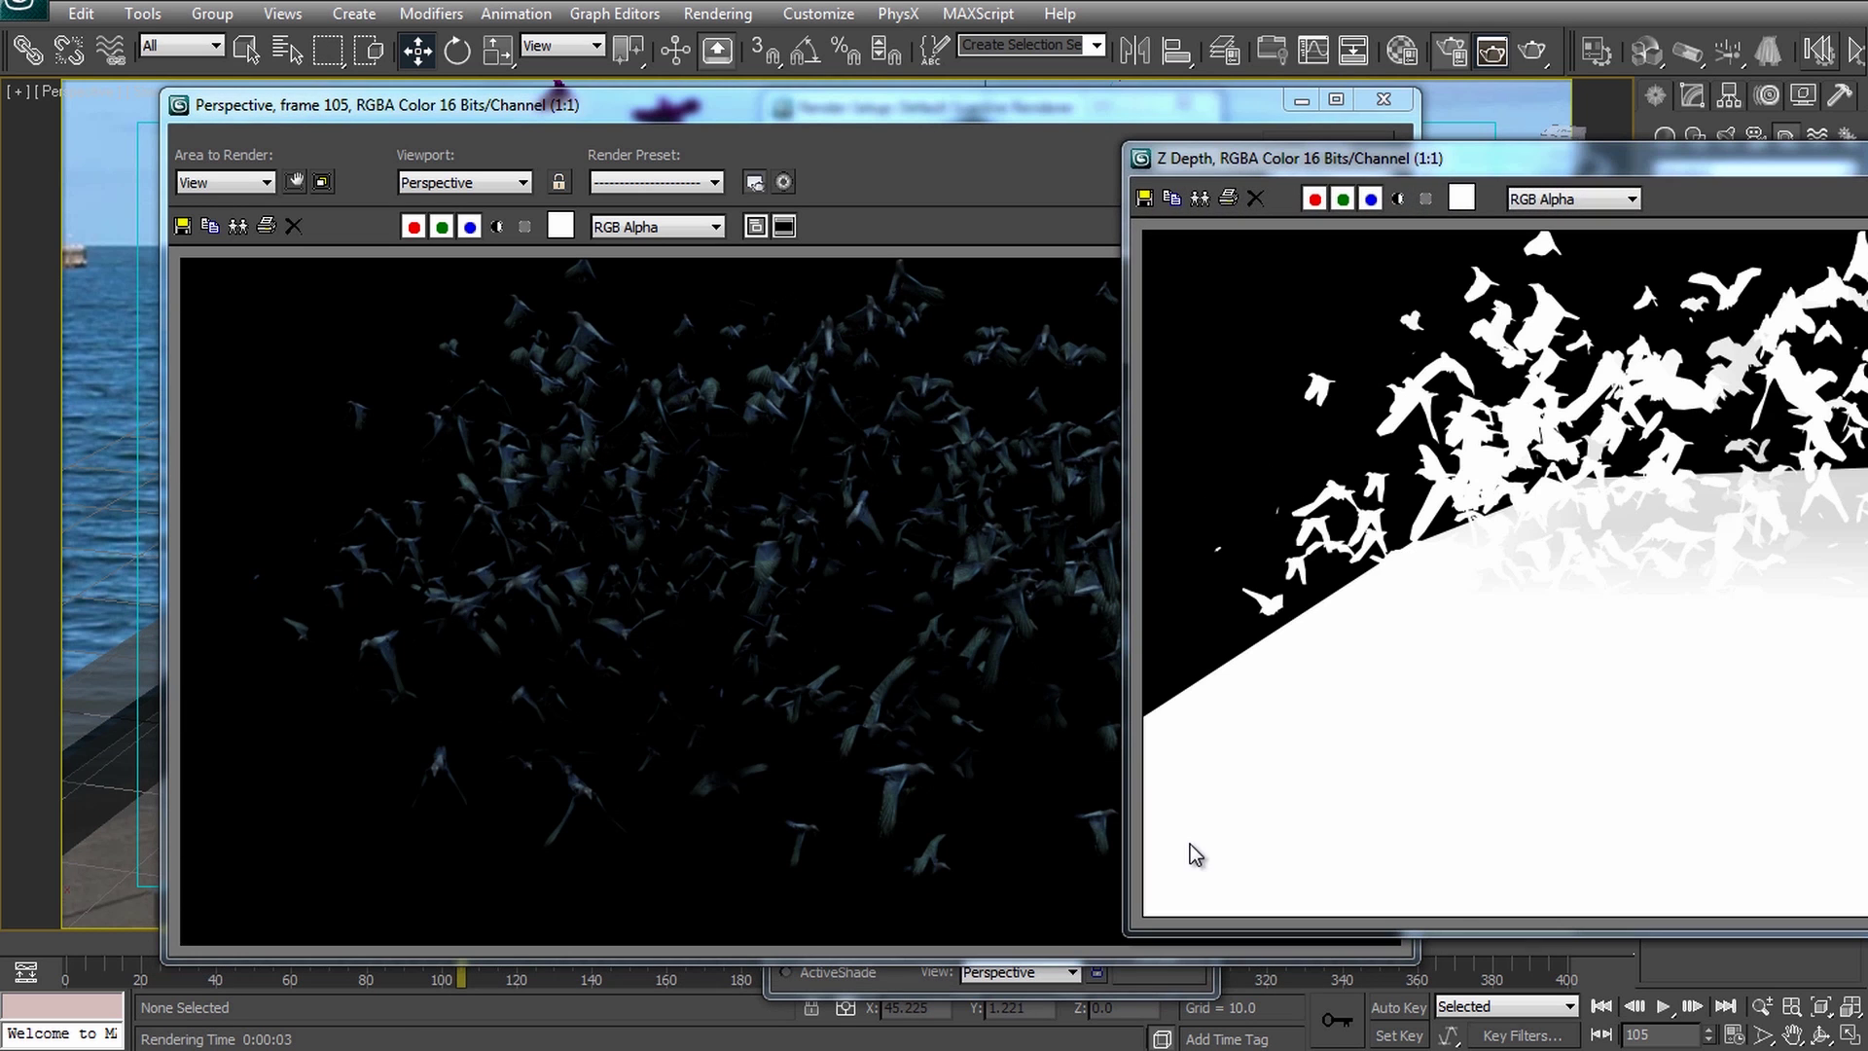
Move the Z Depth and Shadow pass windows to centre and view the Shadow alpha's crow shadows.
drag(1673, 154, 929, 302)
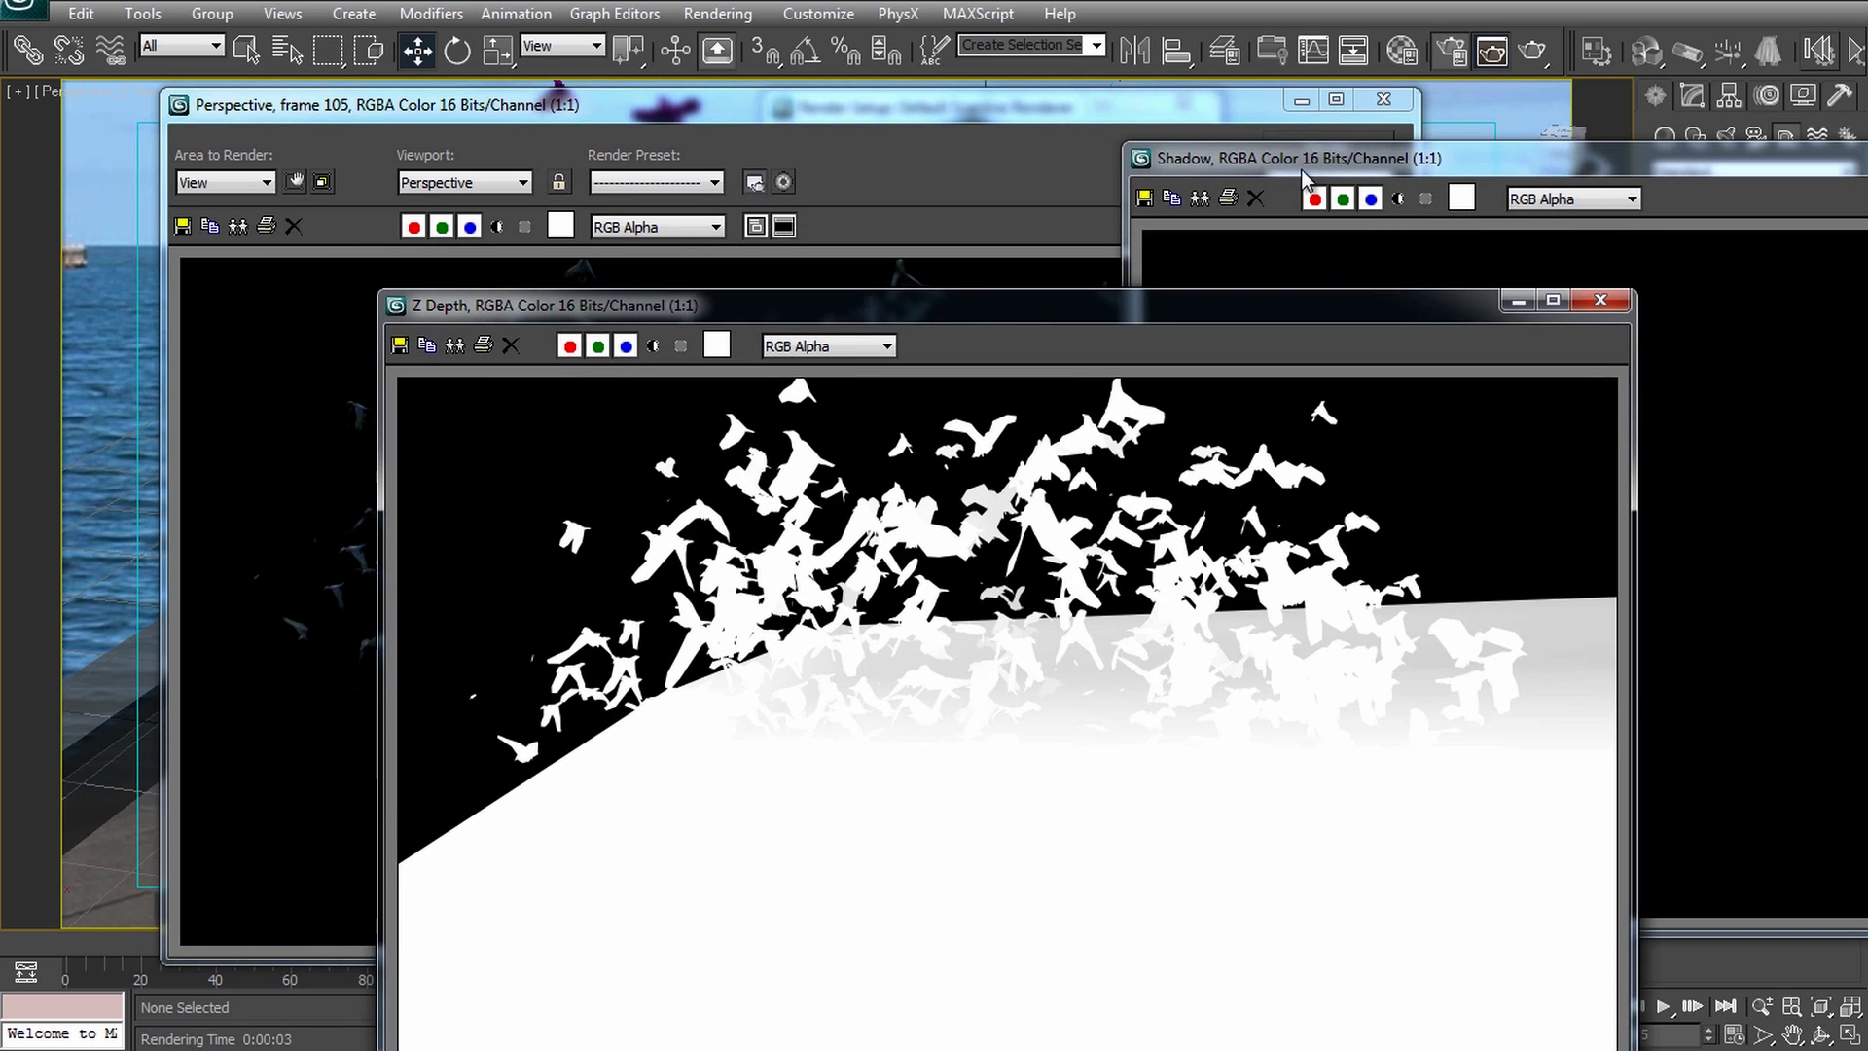
drag(1480, 159, 749, 168)
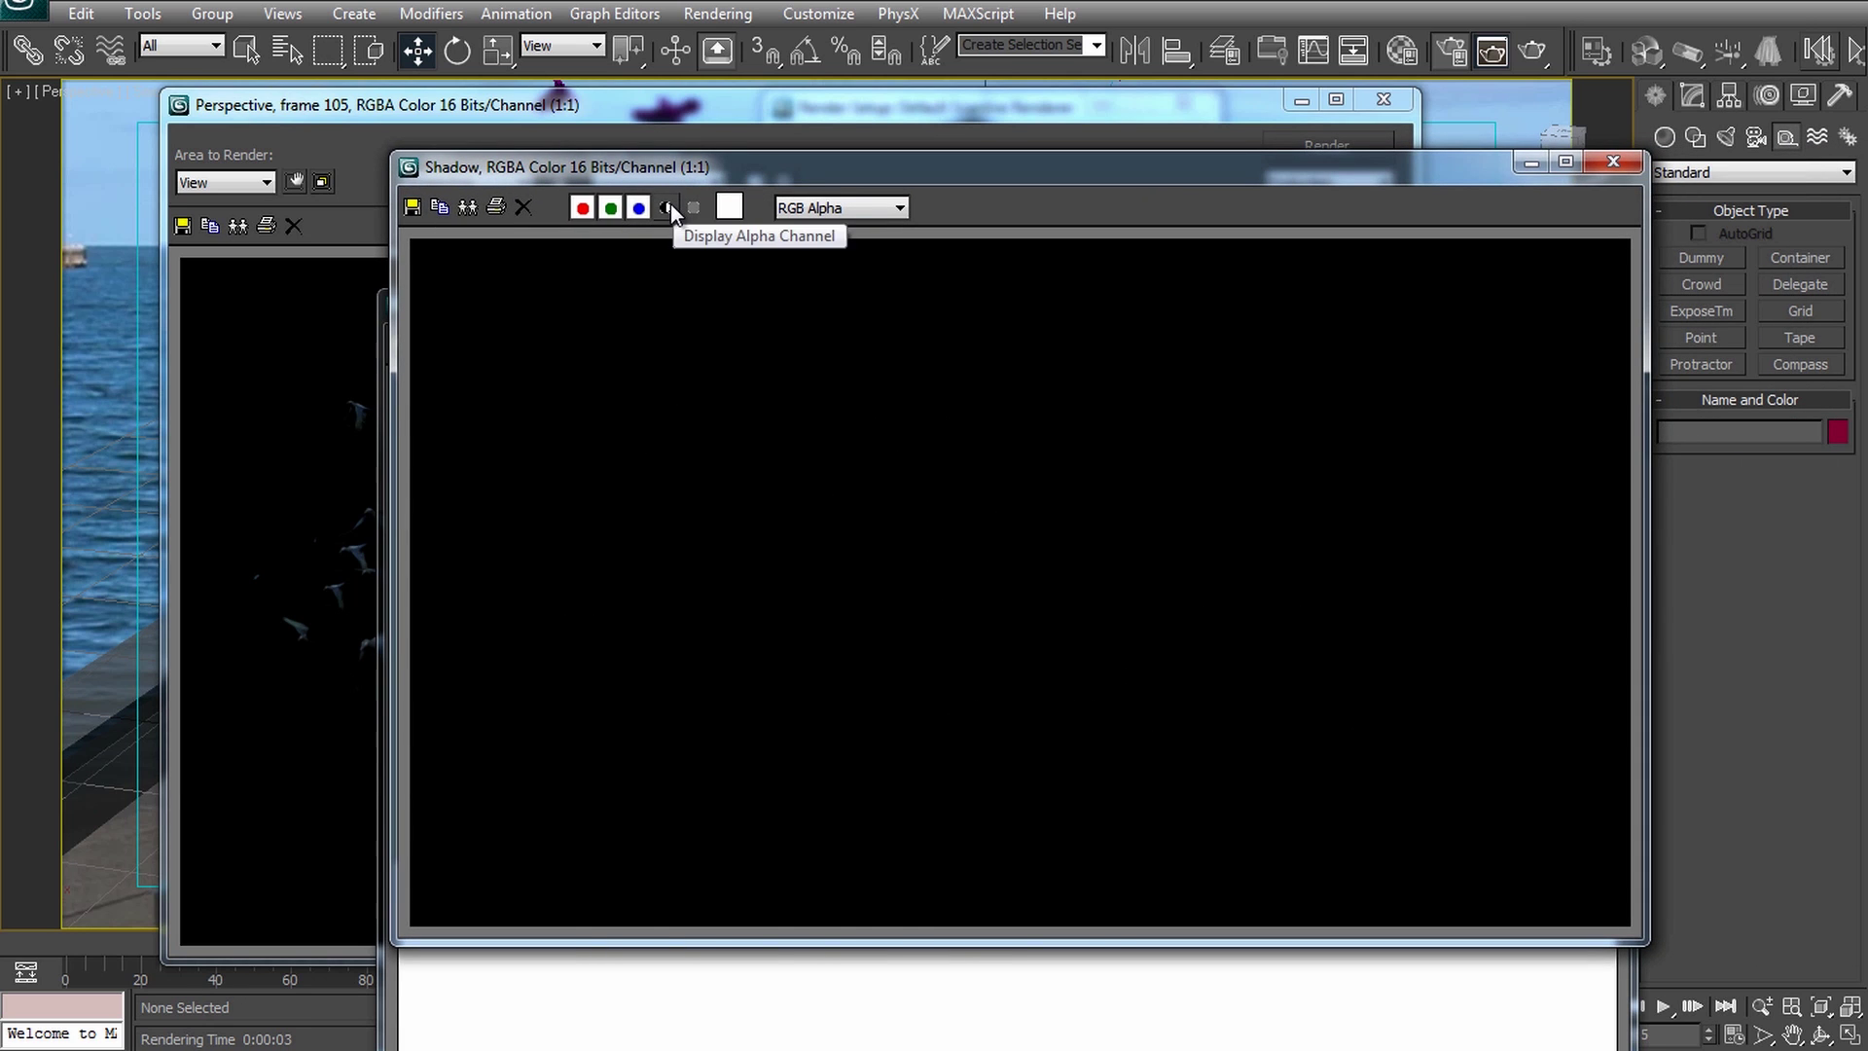
click(668, 205)
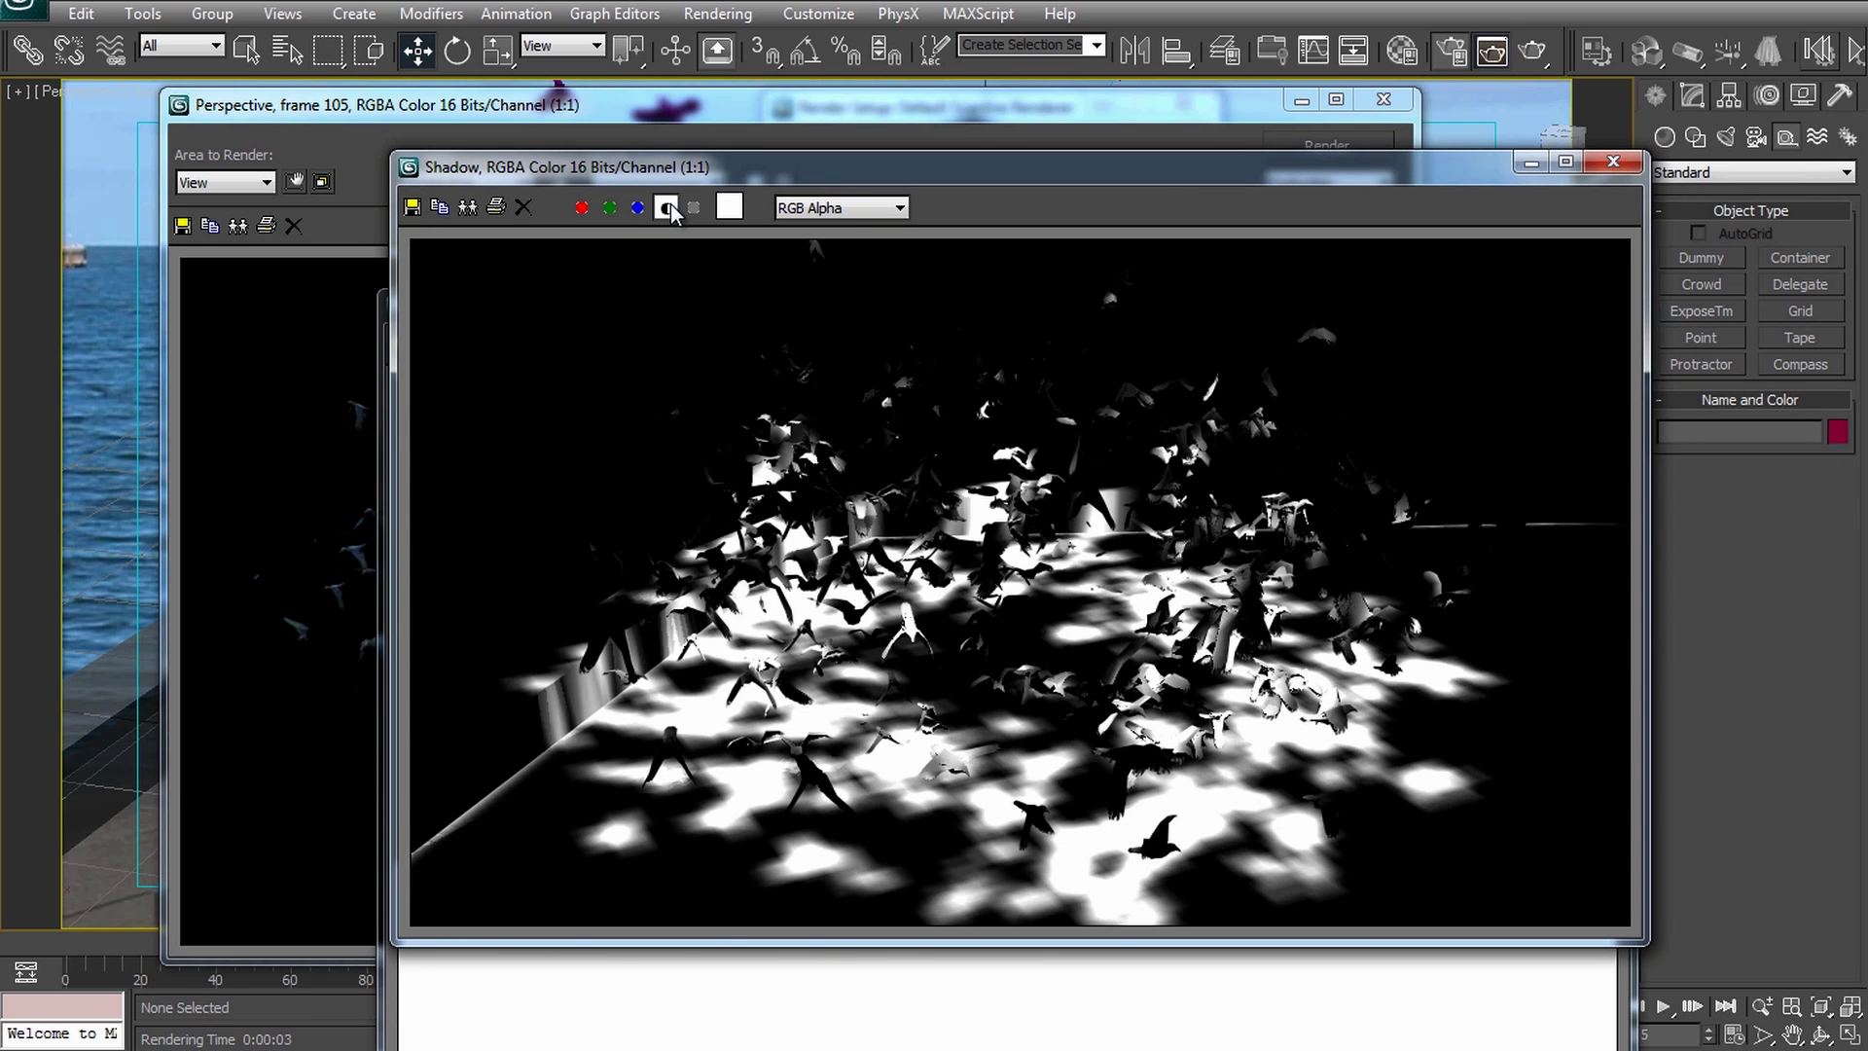
click(668, 206)
click(668, 206)
drag(762, 179, 665, 131)
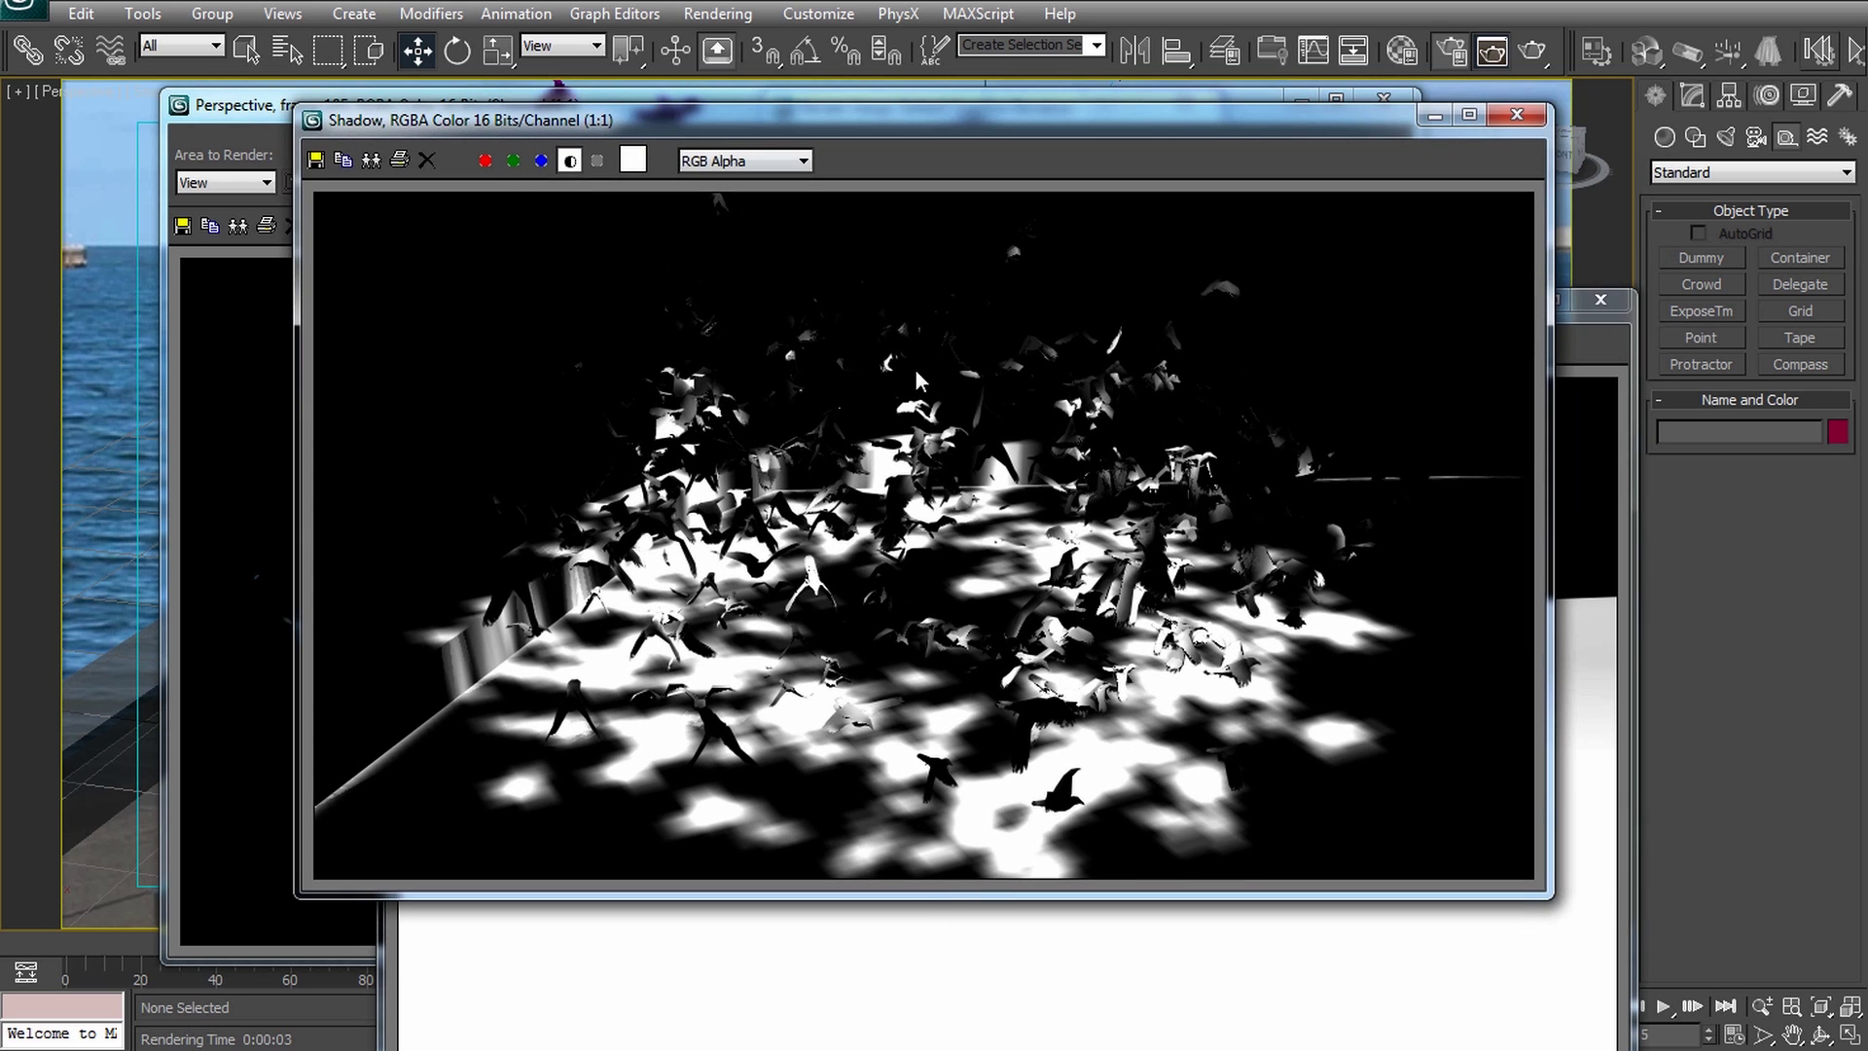